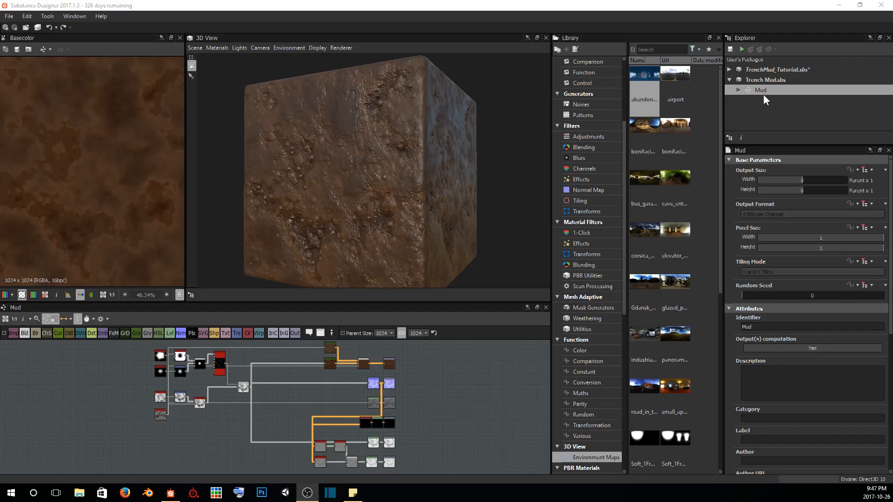
# Create a graph named Rocks in the Trench Mud package using the Physically Based (Metallic/Roughness) template
pyautogui.rightClick(758, 78)
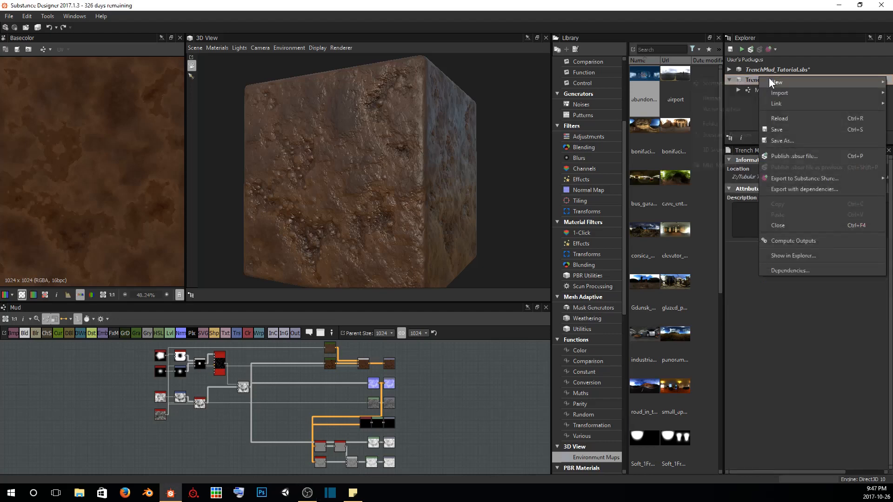
pyautogui.moveTo(768, 77)
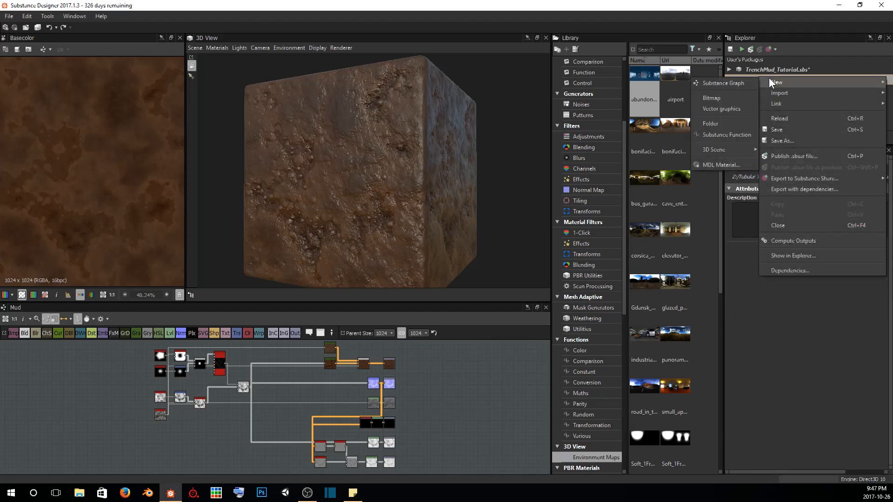
pyautogui.click(741, 82)
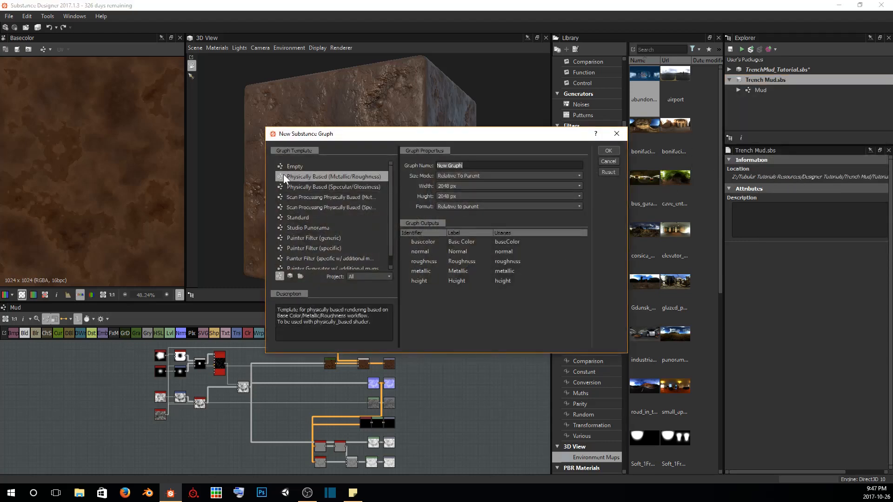
pyautogui.moveTo(483, 138); pyautogui.dragTo(387, 135)
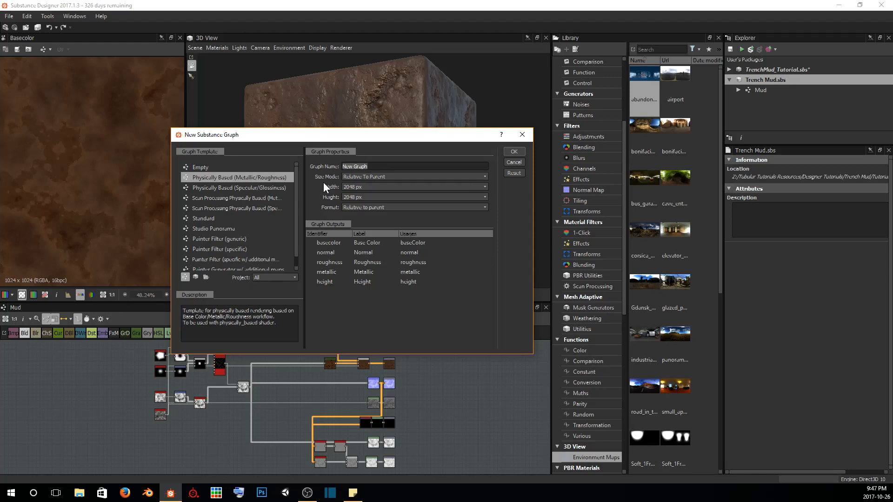
pyautogui.write('Rocks')
pyautogui.click(515, 152)
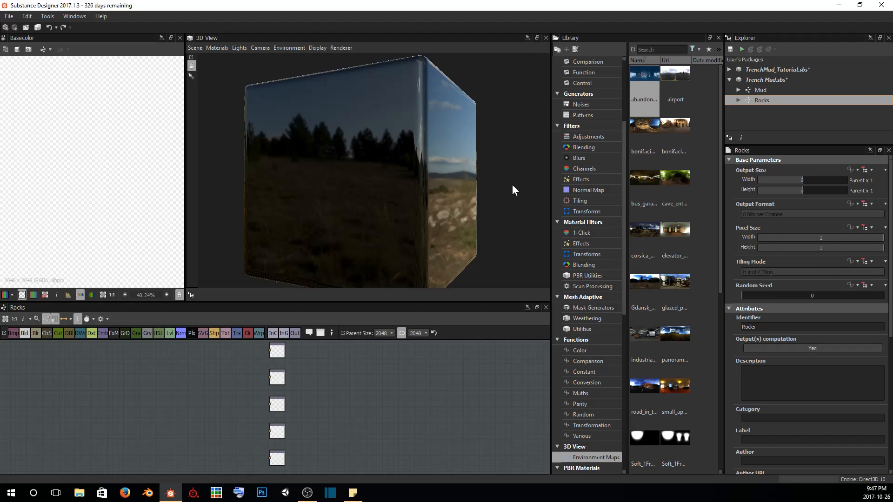
pyautogui.doubleClick(757, 90)
pyautogui.moveTo(172, 400); pyautogui.dragTo(308, 406, button='middle')
pyautogui.scroll(3, 306, 405)
# Add a Polygon 2 node to the empty area of the Rocks graph, well ahead of the output nodes
pyautogui.moveTo(267, 364); pyautogui.dragTo(176, 409, button='middle')
pyautogui.scroll(2, 247, 429)
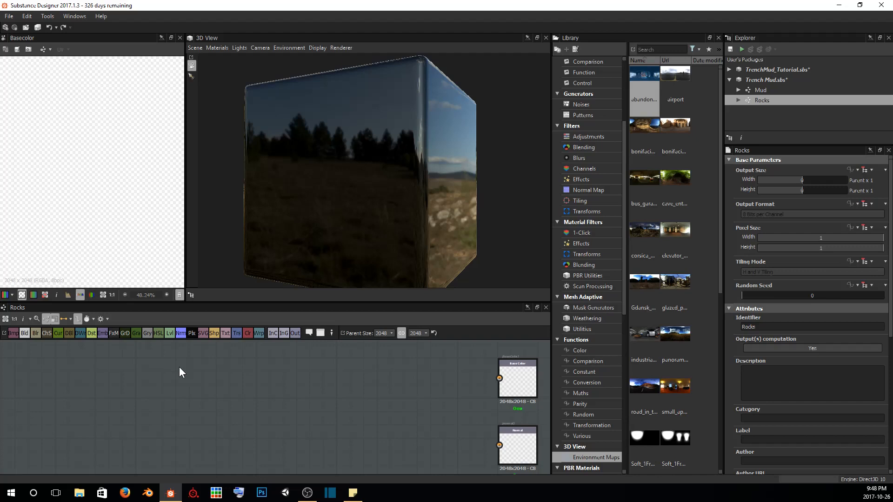
pyautogui.press('space')
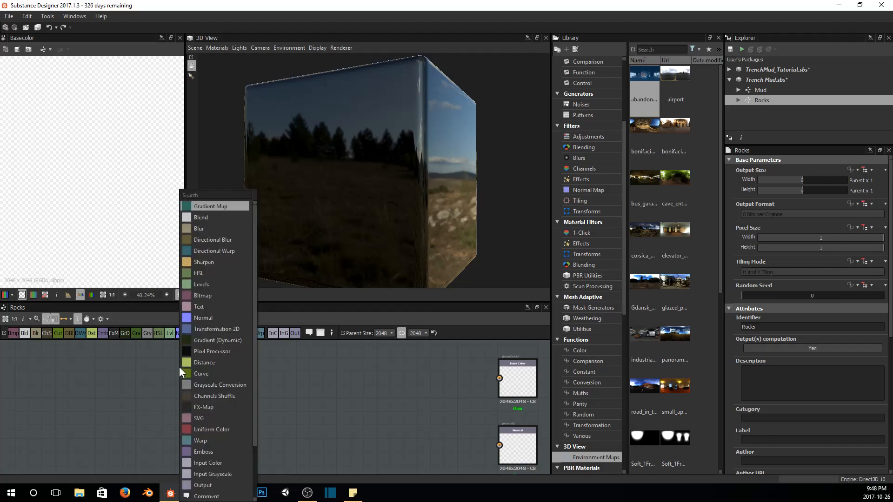
pyautogui.write('polygon')
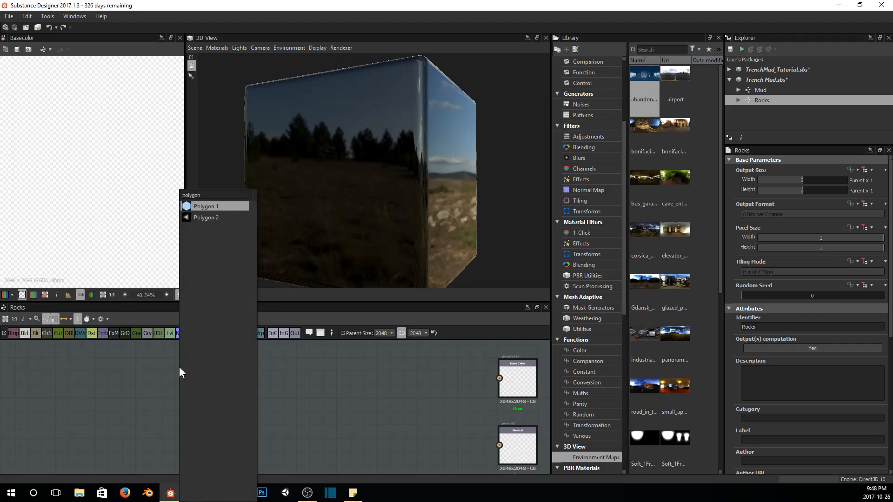
pyautogui.press('Down')
pyautogui.press('Return')
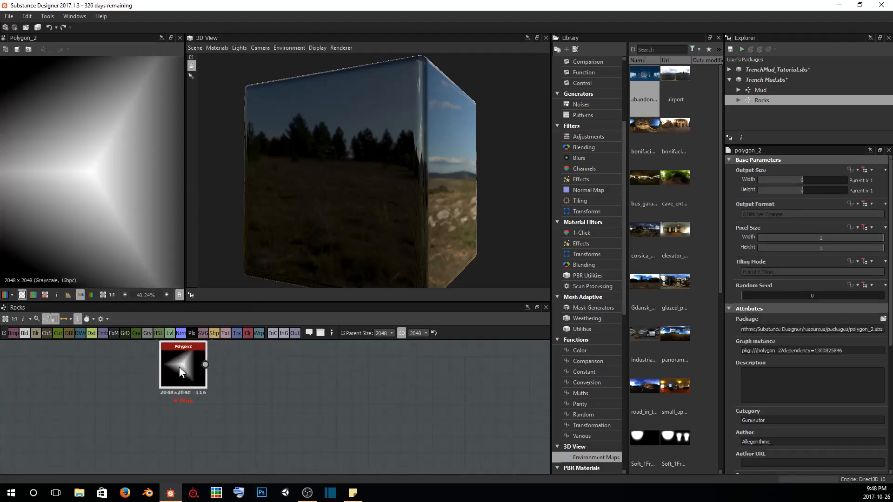
# Duplicate the Polygon 2 node and place the copy directly below the original
pyautogui.scroll(1, 211, 379)
pyautogui.scroll(-2, 280, 395)
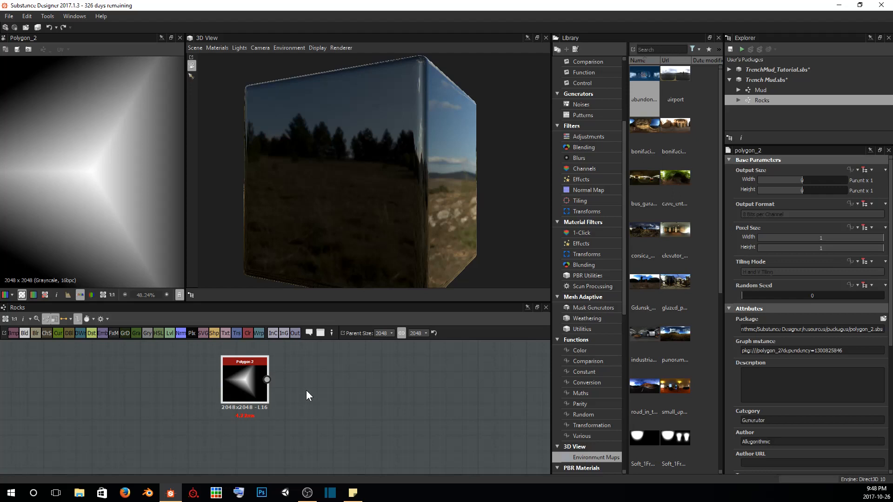
pyautogui.hotkey('ctrl', 'd')
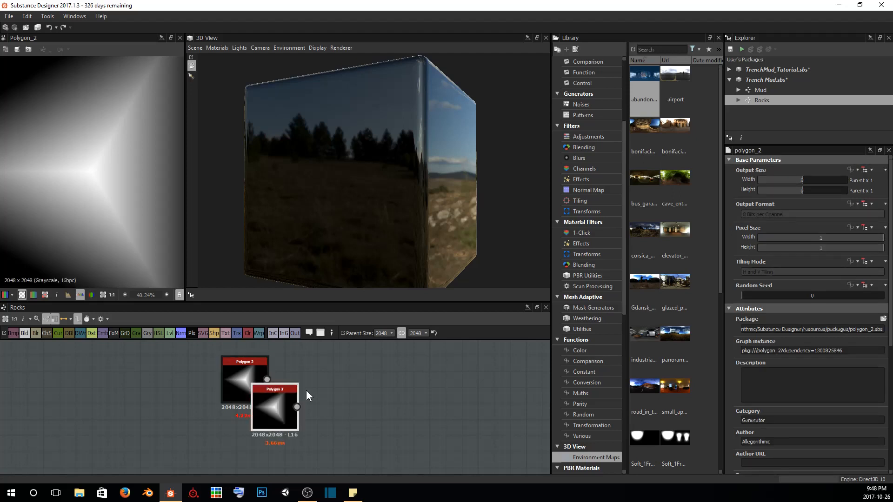
pyautogui.moveTo(282, 398); pyautogui.dragTo(252, 436)
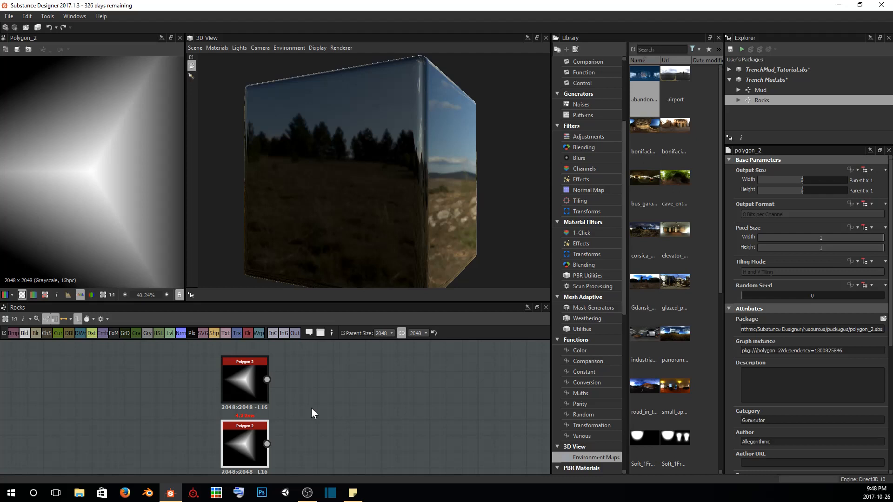
# Add a Blend node and connect the upper polygon as its foreground and the lower polygon as its background
pyautogui.press('space')
pyautogui.write('blend')
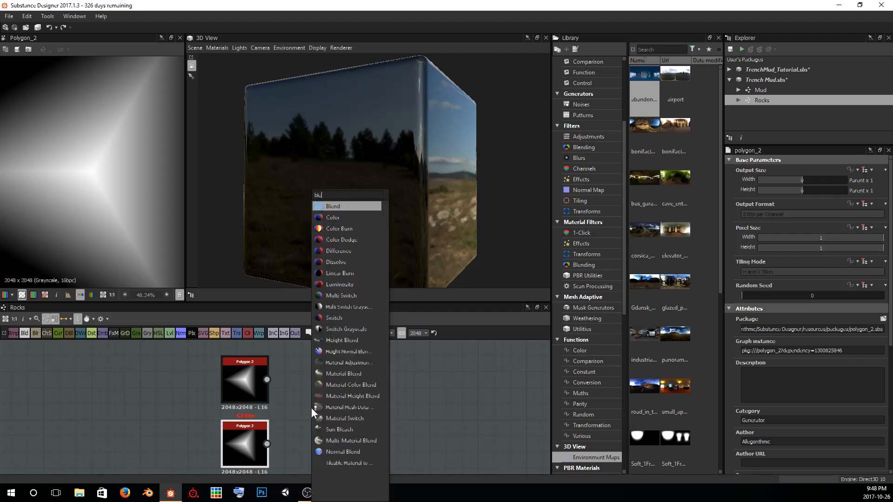
pyautogui.press('Return')
pyautogui.moveTo(338, 432); pyautogui.dragTo(362, 400)
pyautogui.moveTo(271, 382); pyautogui.dragTo(326, 400)
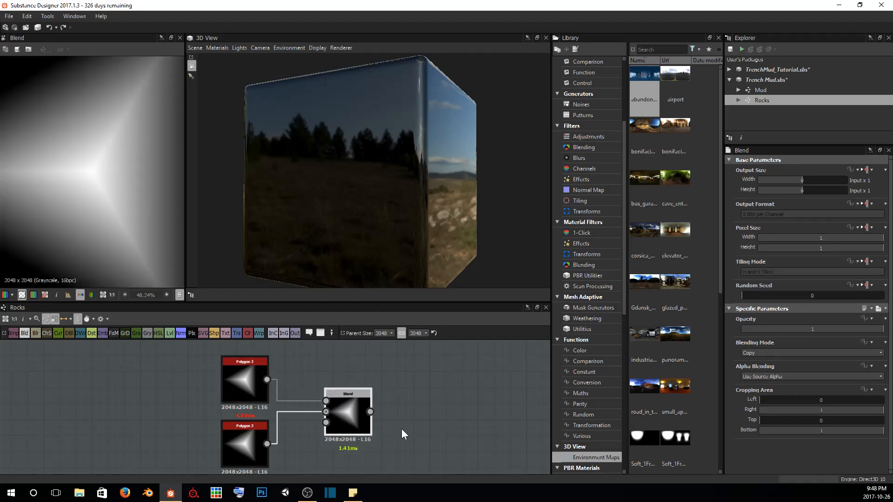
pyautogui.scroll(-4, 104, 207)
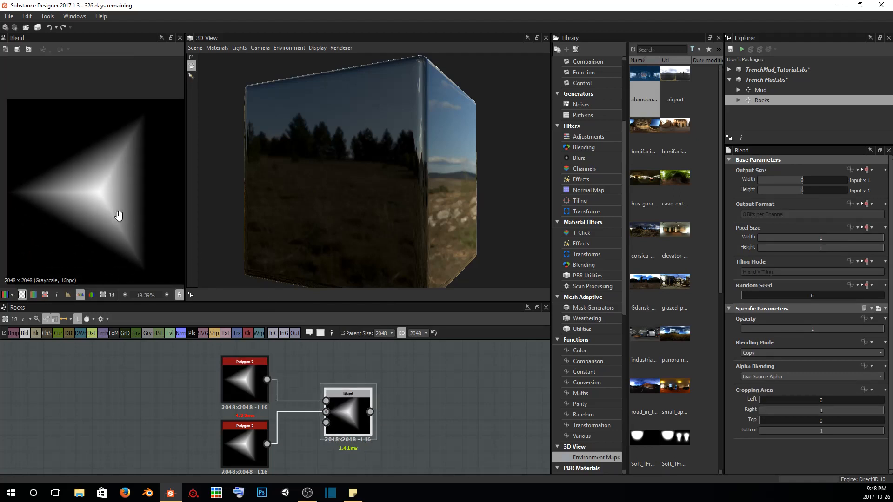
pyautogui.moveTo(116, 215); pyautogui.dragTo(128, 200, button='middle')
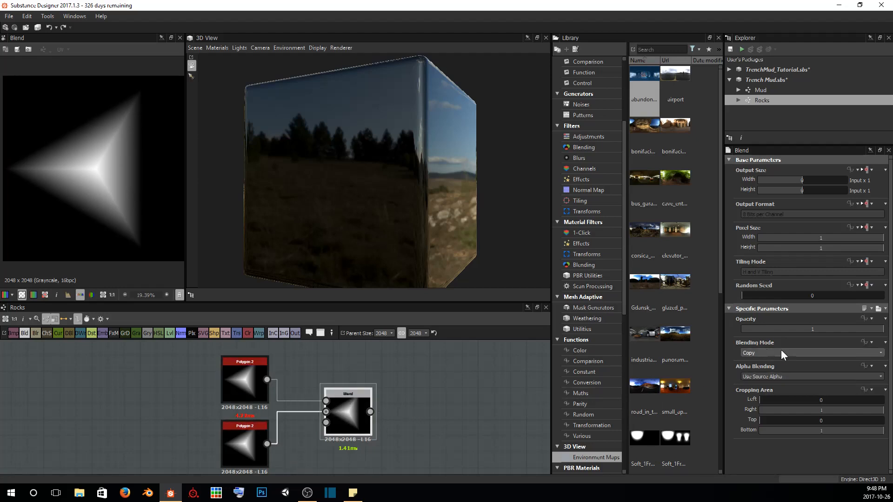
# Enlarge the graph area and add a Base Material node between the Blend node and the output nodes
pyautogui.click(409, 393)
pyautogui.moveTo(410, 393); pyautogui.dragTo(266, 396, button='middle')
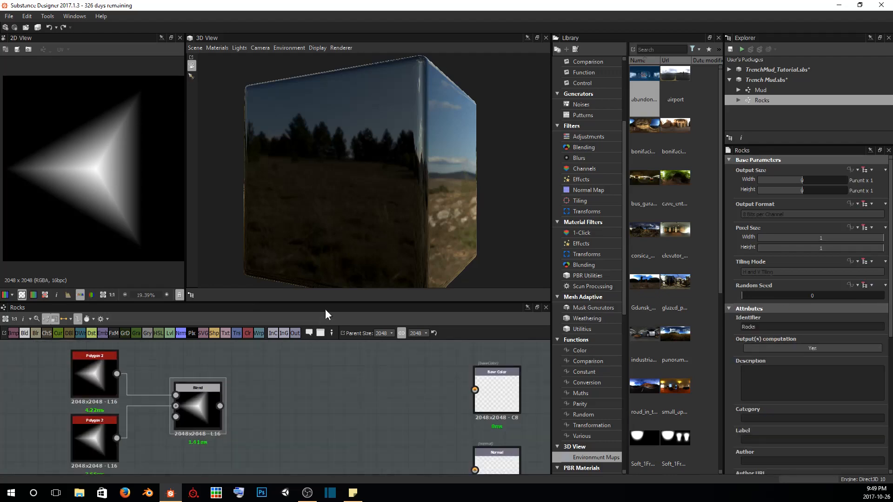
pyautogui.moveTo(328, 302); pyautogui.dragTo(335, 250)
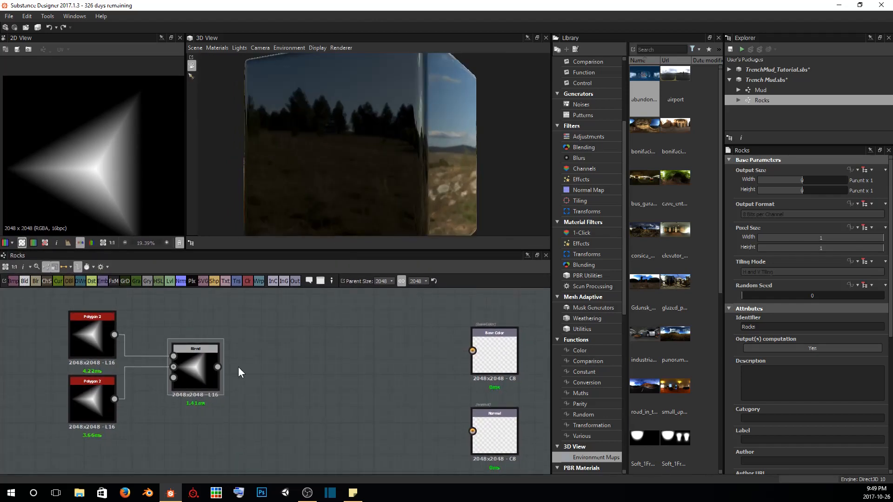
pyautogui.press('space')
pyautogui.write('base')
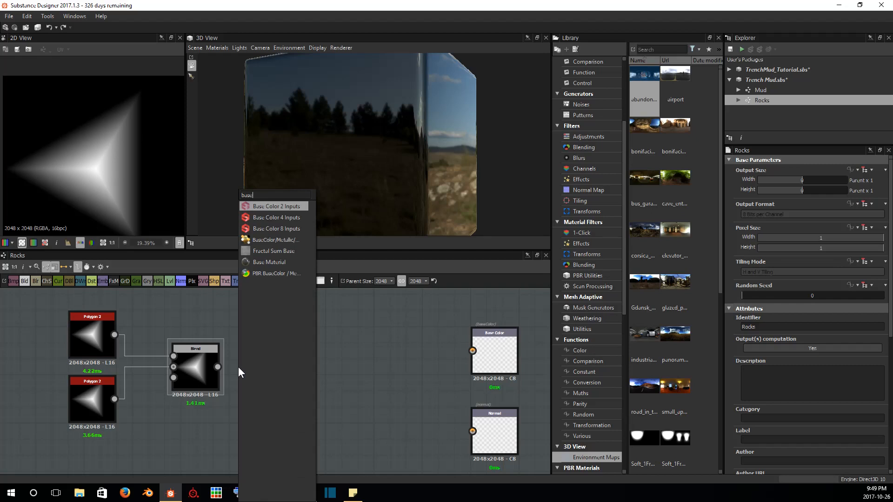
pyautogui.write(' m')
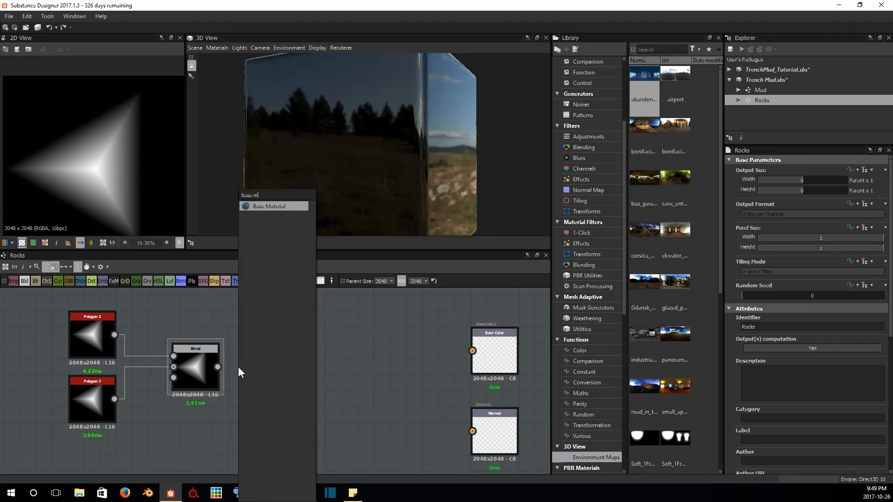
pyautogui.press('Return')
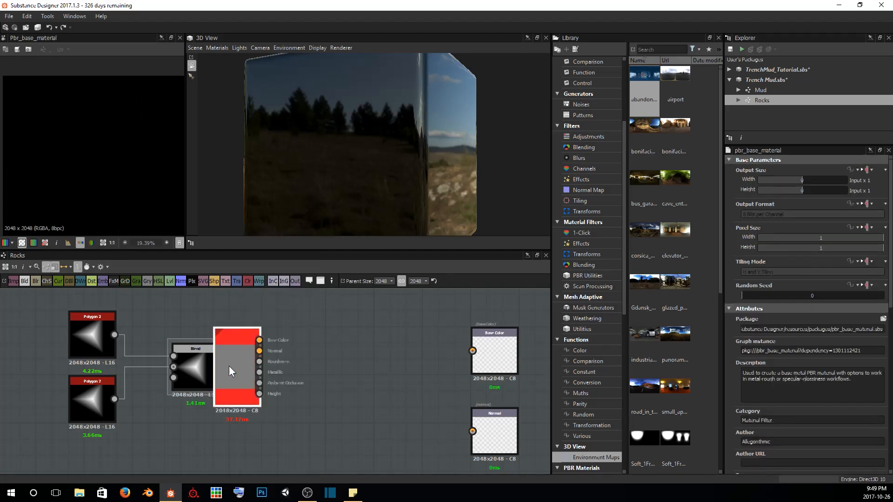
pyautogui.moveTo(229, 367); pyautogui.dragTo(401, 363)
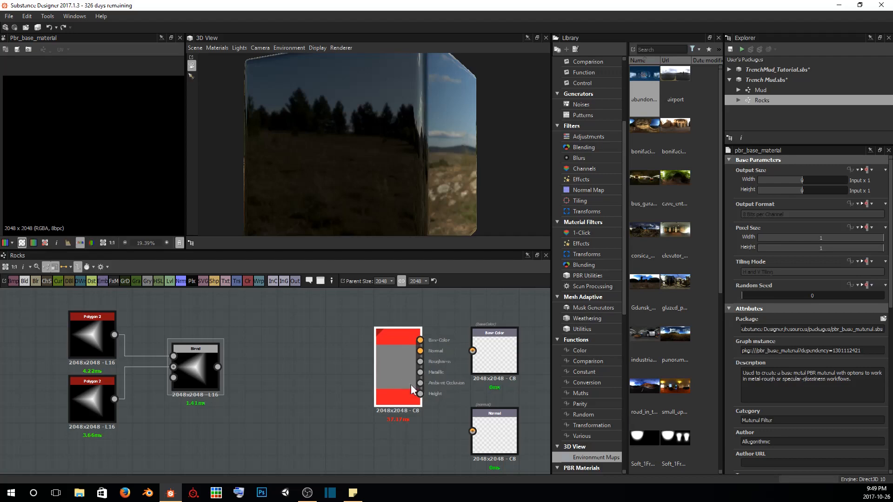
# Enable the Base Material's user-defined Normal and Height maps and set its material preset to Dielectric
pyautogui.scroll(-6, 829, 336)
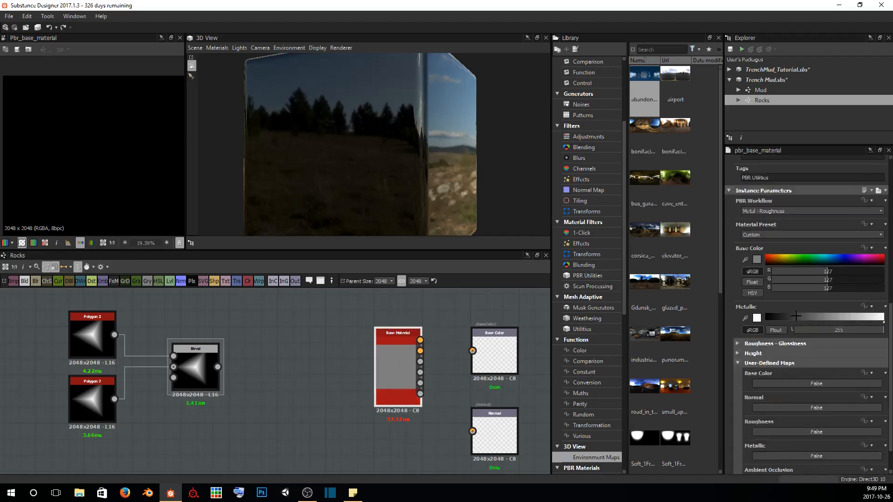
pyautogui.scroll(-1, 763, 334)
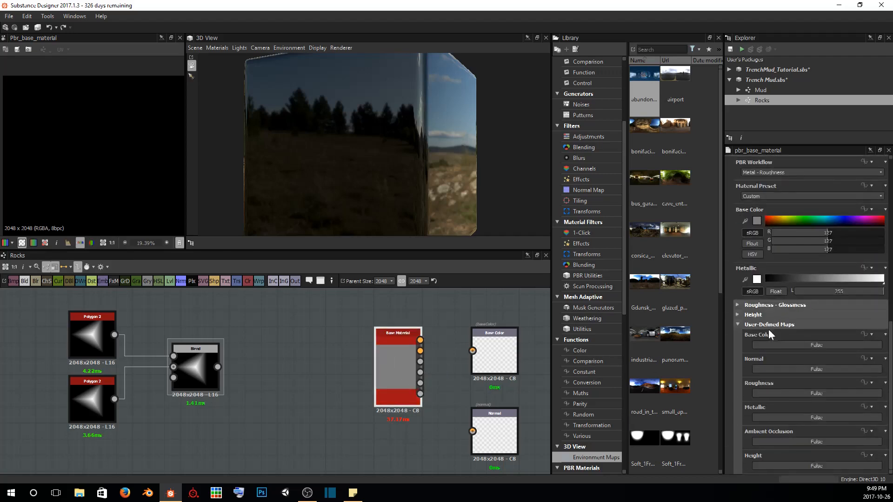
pyautogui.click(774, 369)
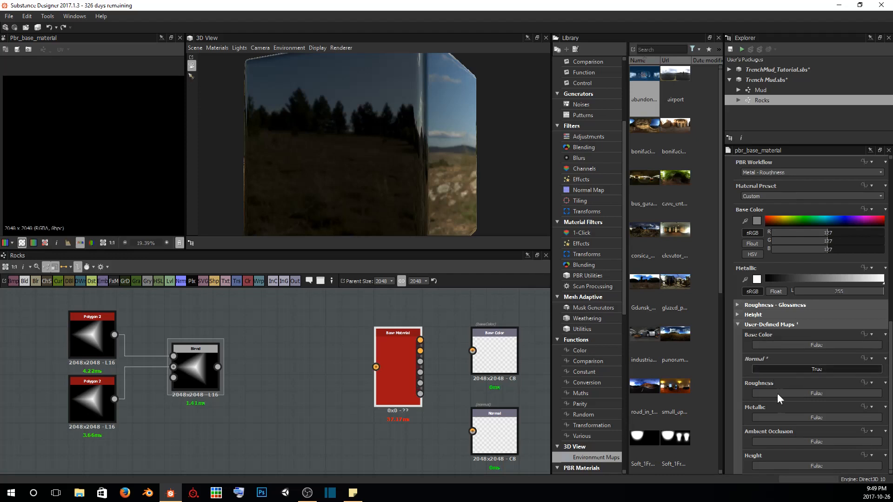
pyautogui.click(778, 465)
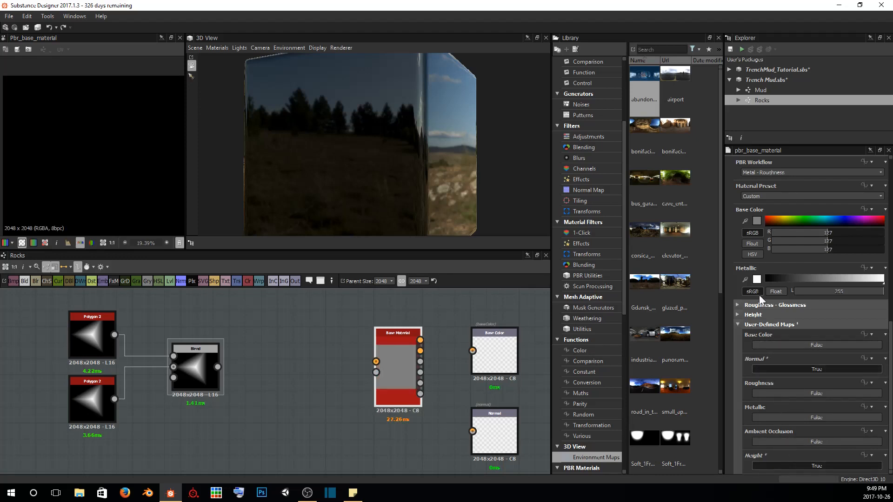
pyautogui.click(746, 195)
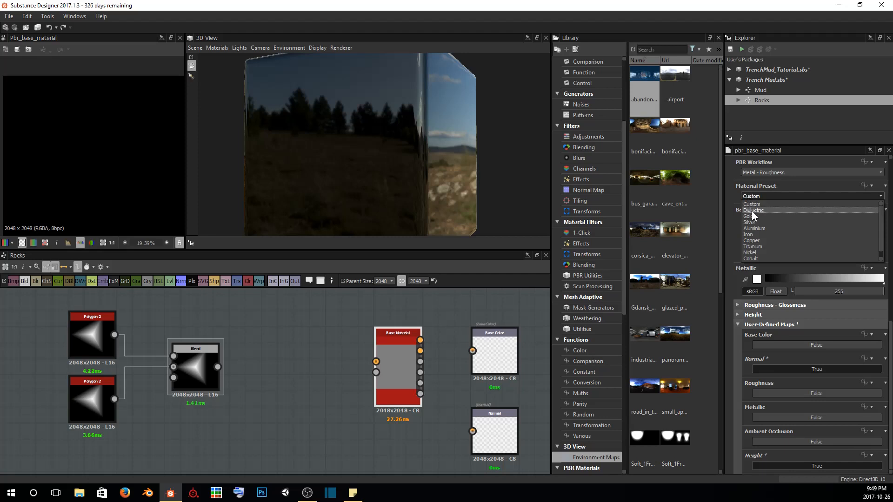
pyautogui.click(751, 210)
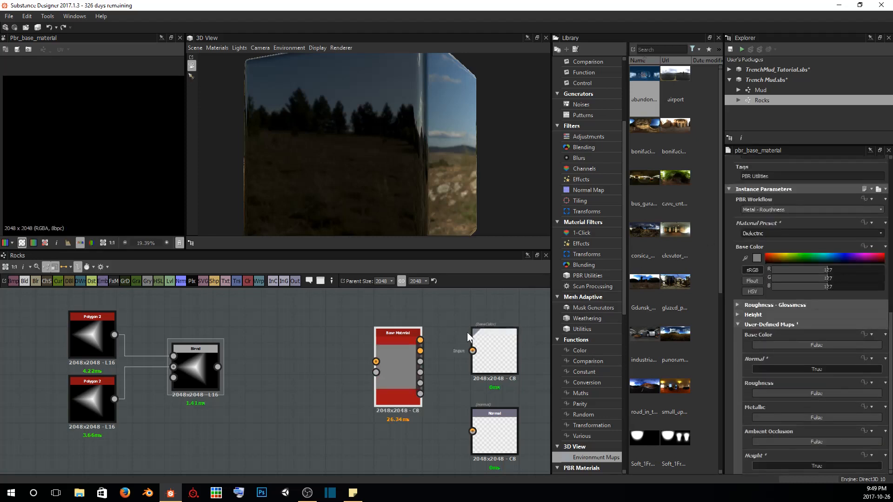
# Show the Base Material on the cube in the 3D view and orbit to see its upper face
pyautogui.rightClick(392, 354)
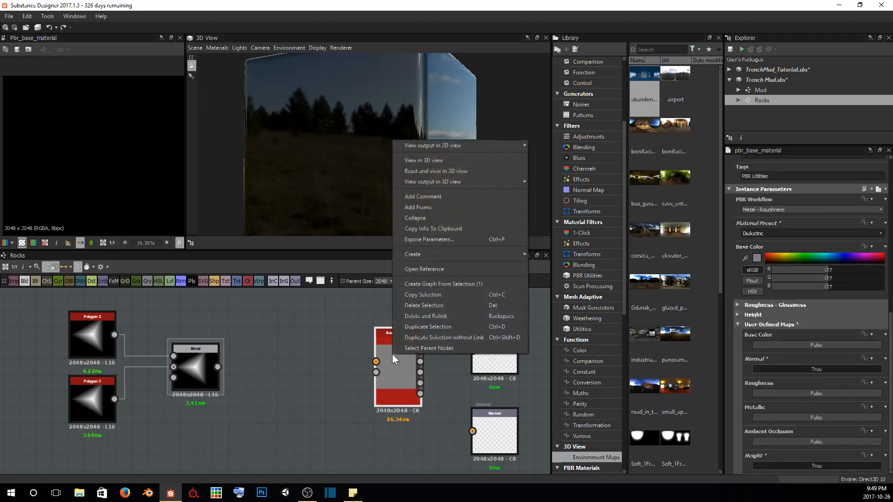
pyautogui.click(405, 164)
pyautogui.moveTo(451, 93); pyautogui.dragTo(341, 140)
pyautogui.moveTo(418, 119); pyautogui.dragTo(463, 123)
# Connect the Blend output to the Base Material's height input, and a new Normal node's output to its normal input
pyautogui.scroll(2, 210, 400)
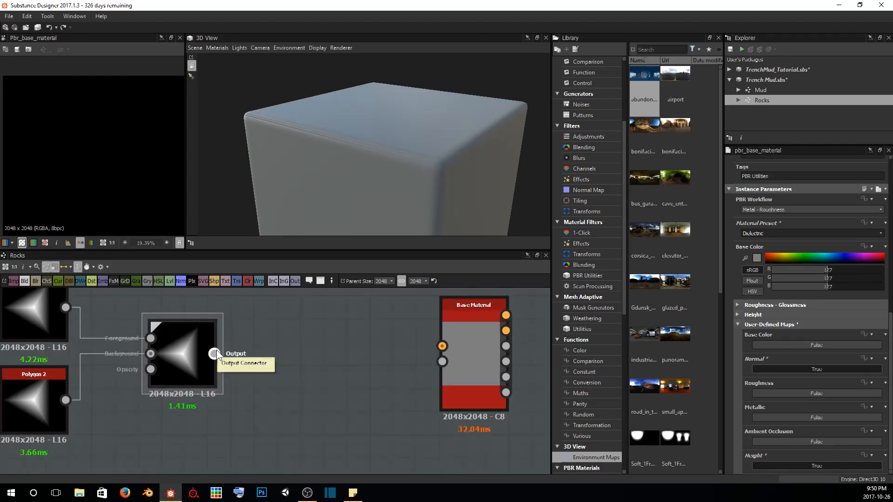
pyautogui.moveTo(216, 352); pyautogui.dragTo(441, 362)
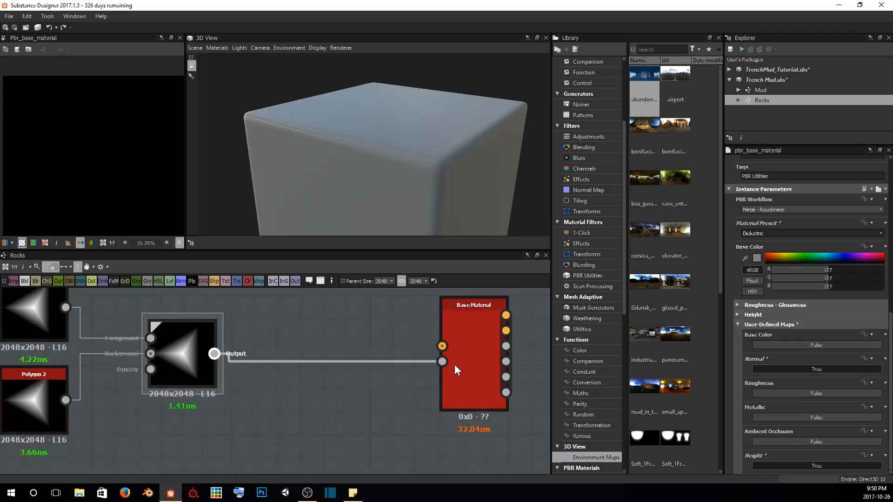
pyautogui.click(182, 281)
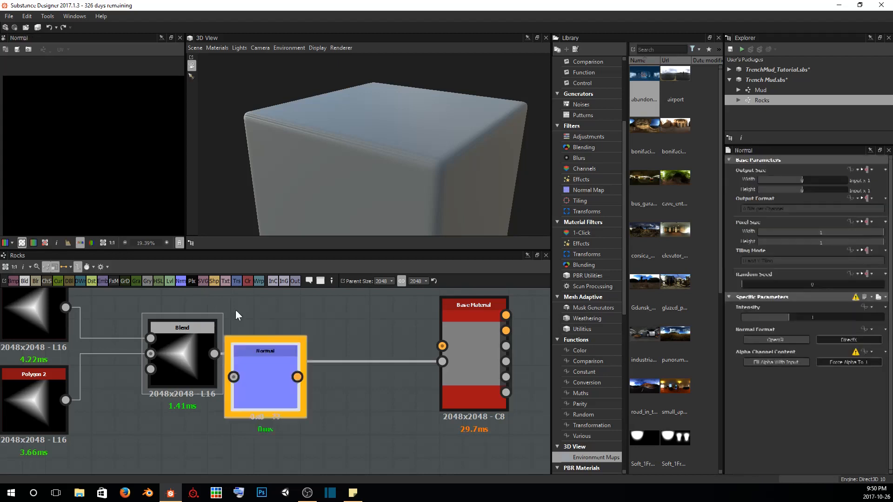
pyautogui.moveTo(277, 367); pyautogui.dragTo(347, 310)
pyautogui.moveTo(345, 322); pyautogui.dragTo(299, 353, button='middle')
pyautogui.moveTo(299, 355); pyautogui.dragTo(396, 376)
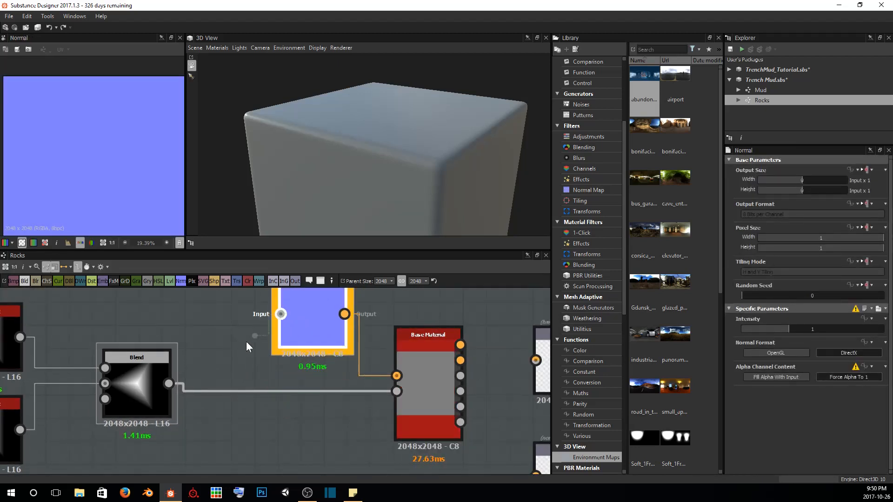
# Connect the Blend output to the Normal node's input and set its alpha channel content to Fill Alpha With Input
pyautogui.moveTo(246, 341); pyautogui.dragTo(168, 383)
pyautogui.scroll(-2, 269, 363)
pyautogui.moveTo(269, 363); pyautogui.dragTo(278, 374, button='middle')
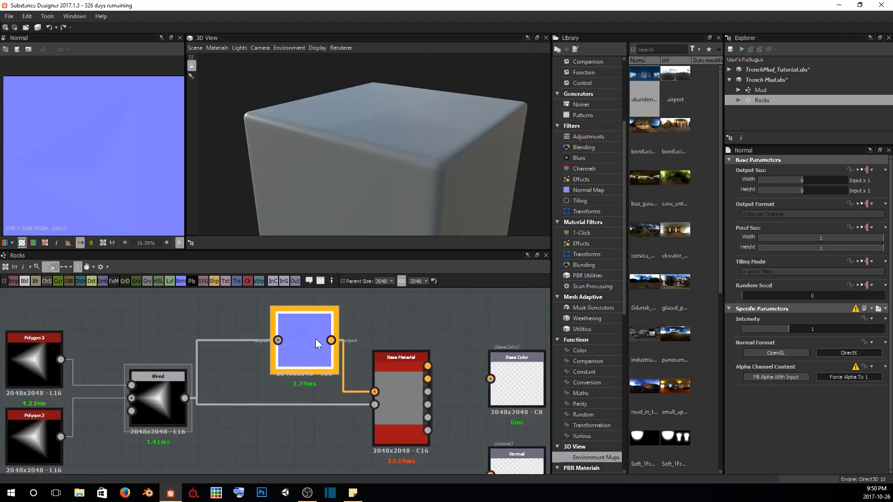
pyautogui.click(793, 379)
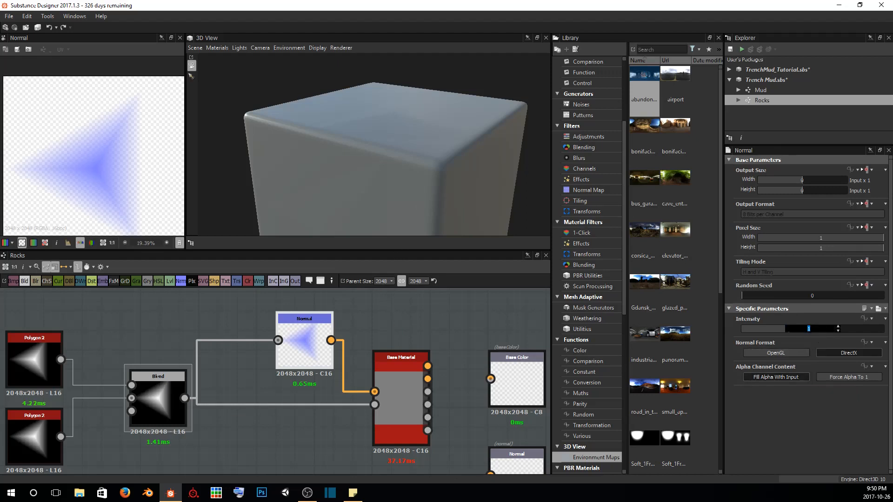
# Set the Normal node's intensity to 5 and inspect the relief on the cube from several angles
pyautogui.write('5')
pyautogui.press('Return')
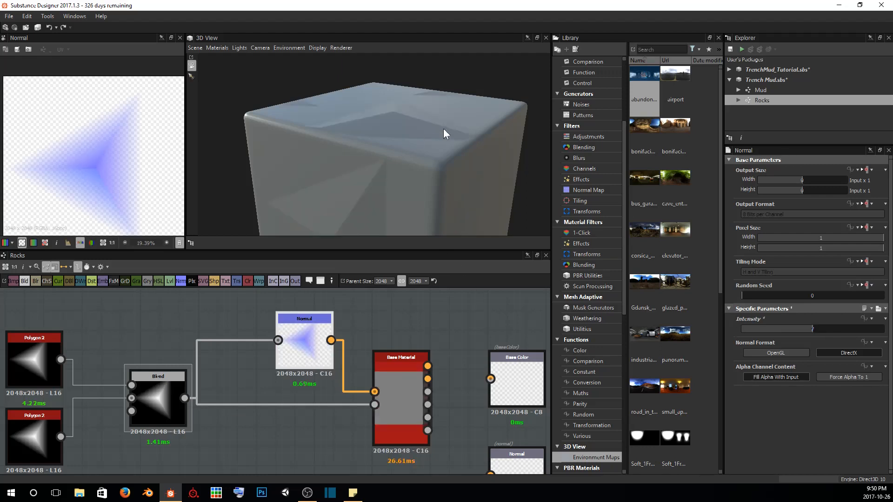
pyautogui.moveTo(442, 128); pyautogui.dragTo(352, 110)
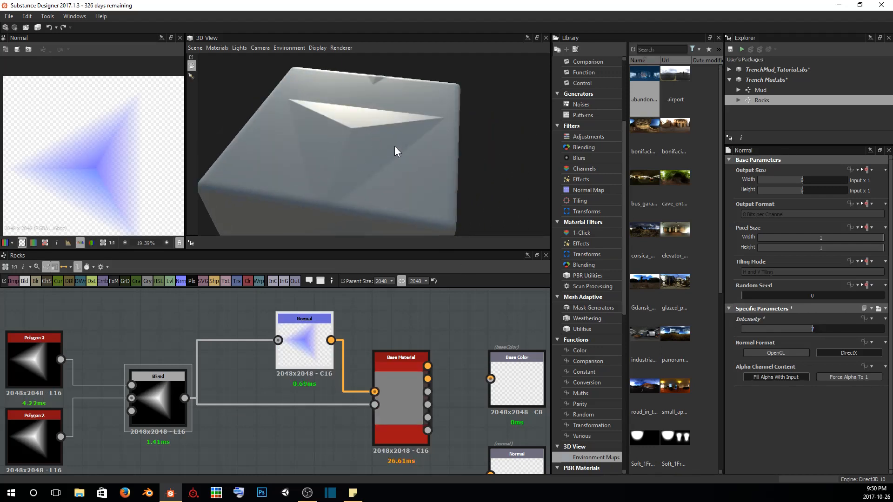
pyautogui.moveTo(394, 147)
pyautogui.mouseDown()
pyautogui.moveTo(411, 154)
pyautogui.moveTo(391, 138)
pyautogui.moveTo(349, 130)
pyautogui.moveTo(414, 147)
pyautogui.moveTo(406, 147)
pyautogui.mouseUp()
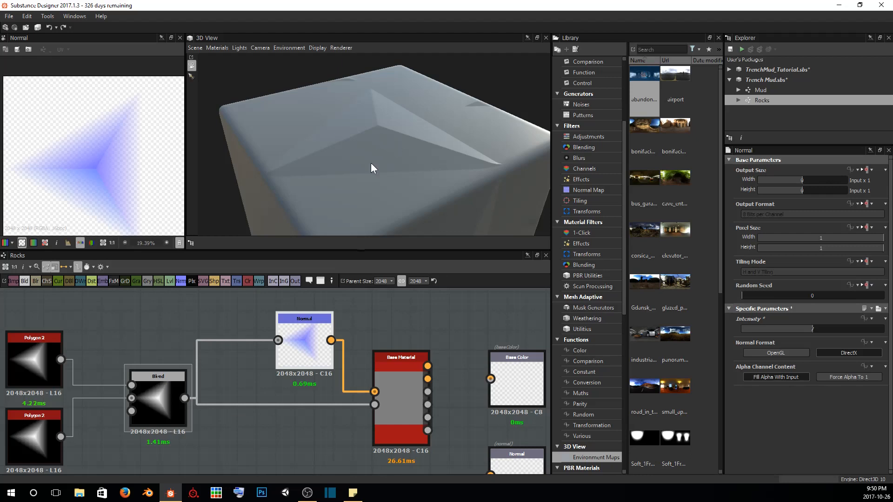
# Edit the default 3D material and compare the cube with a height scale of 0 and of 1
pyautogui.click(211, 47)
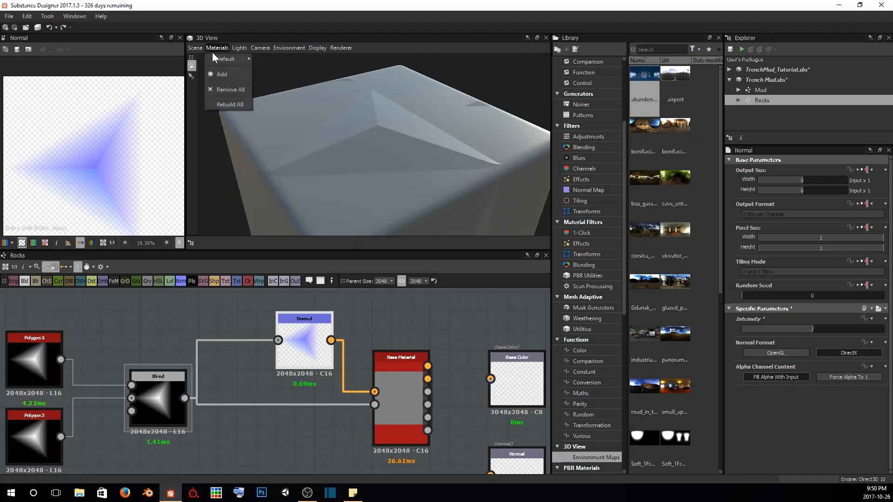
pyautogui.moveTo(212, 56)
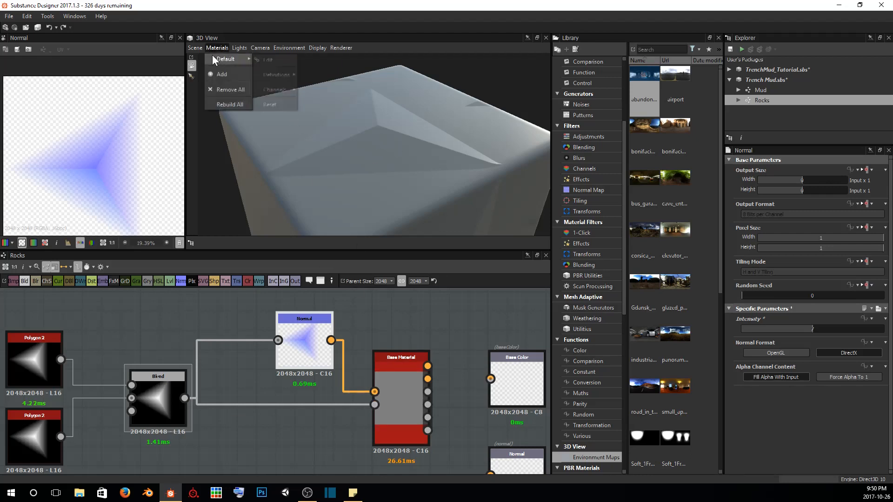
pyautogui.click(272, 57)
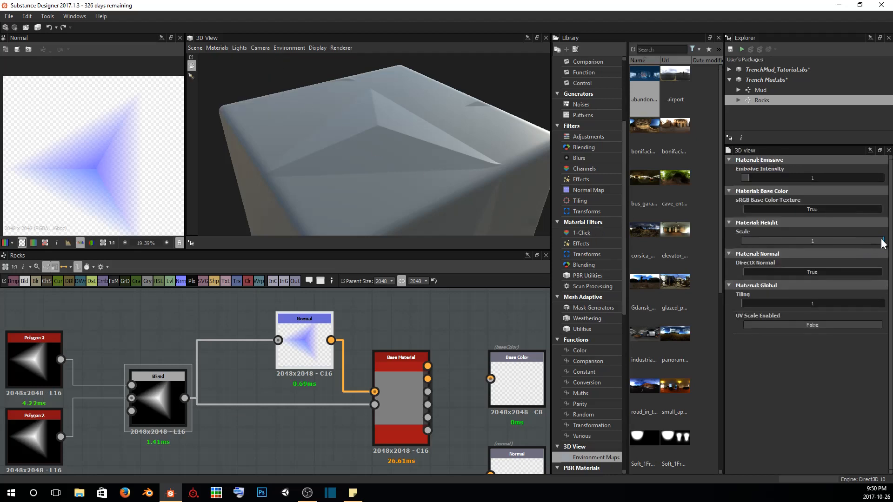
pyautogui.moveTo(882, 241); pyautogui.dragTo(685, 241)
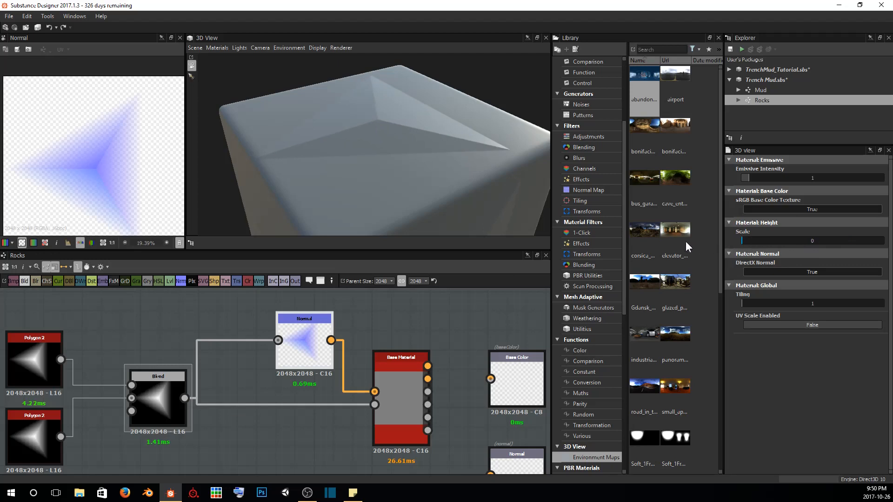
pyautogui.moveTo(371, 158); pyautogui.dragTo(457, 112)
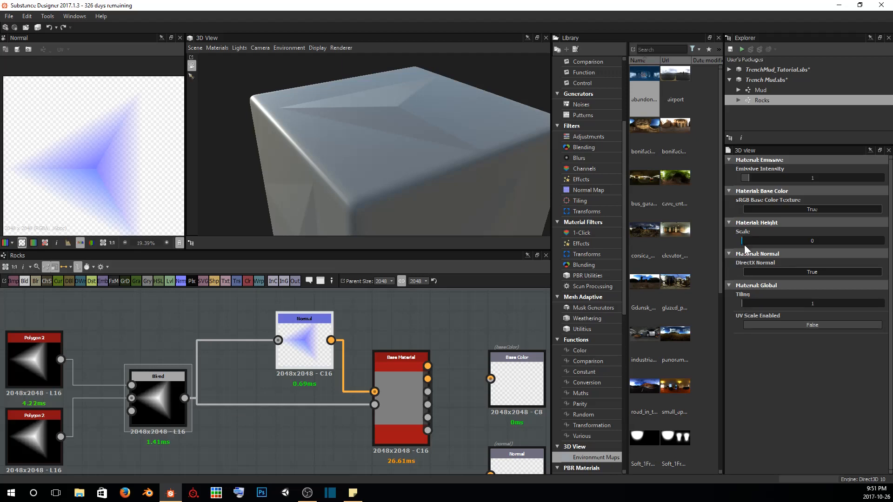
pyautogui.moveTo(744, 241); pyautogui.dragTo(882, 241)
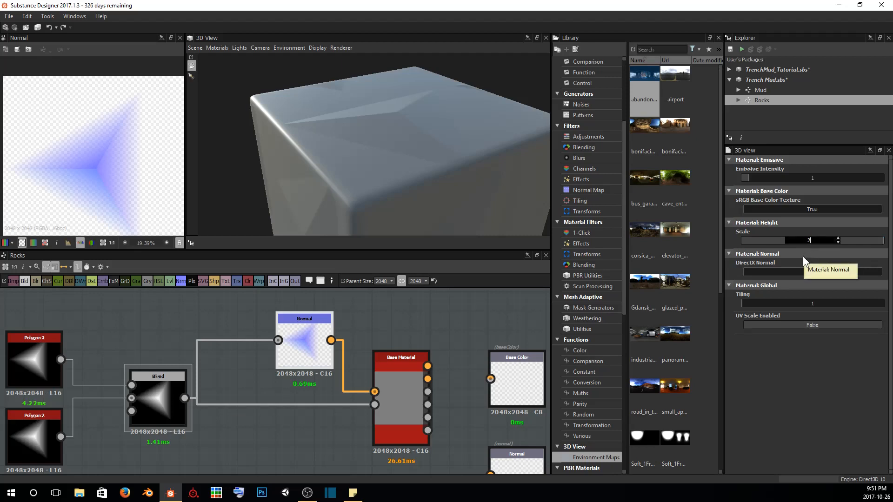
# Try a height scale of 25 on the 3D material, inspect the cube's faces, and return the scale to 1
pyautogui.write('5')
pyautogui.press('Return')
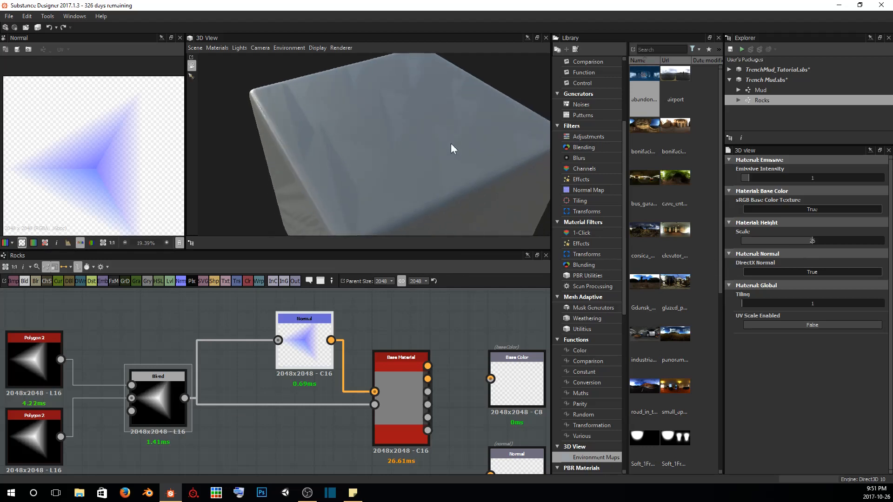
pyautogui.moveTo(451, 144); pyautogui.dragTo(479, 148)
pyautogui.moveTo(478, 146)
pyautogui.keyDown('ctrl'); pyautogui.keyDown('shift'); pyautogui.mouseDown(button='right')
pyautogui.moveTo(566, 133)
pyautogui.moveTo(674, 144)
pyautogui.moveTo(427, 149)
pyautogui.mouseUp(button='right'); pyautogui.keyUp('shift'); pyautogui.keyUp('ctrl')
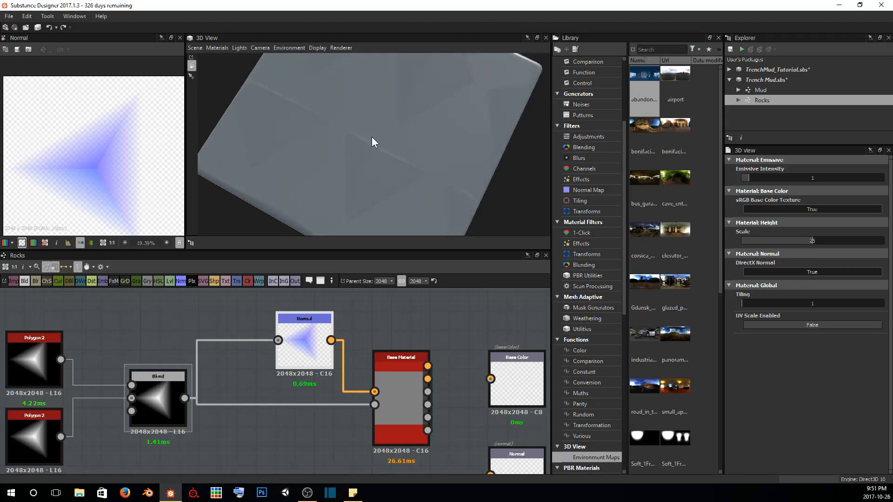
pyautogui.moveTo(372, 138); pyautogui.dragTo(396, 126)
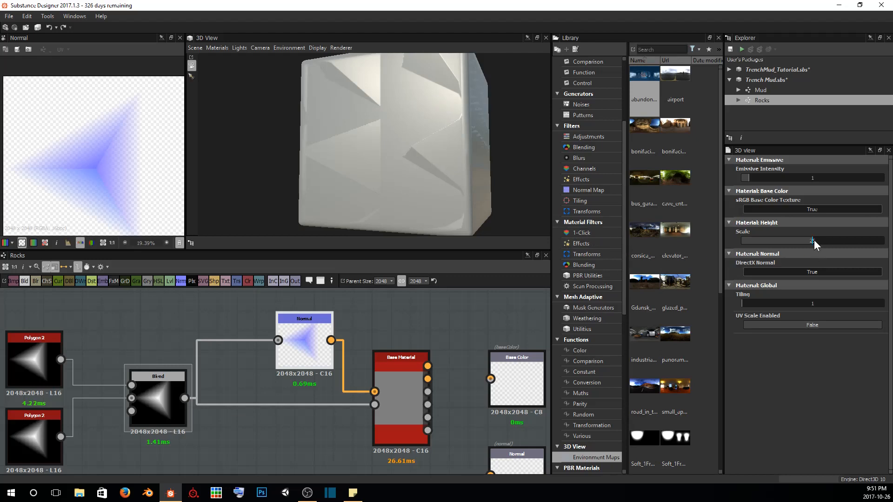
pyautogui.write('1')
pyautogui.press('Return')
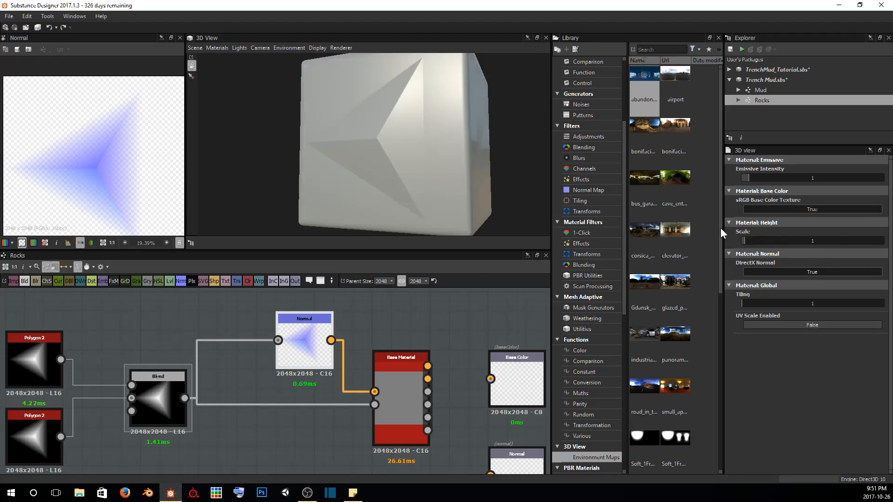
pyautogui.moveTo(452, 152); pyautogui.dragTo(369, 146)
# Move the Blend node farther from the two Polygon 2 nodes to make room between them
pyautogui.moveTo(133, 334); pyautogui.dragTo(322, 313, button='middle')
pyautogui.scroll(-2, 322, 314)
pyautogui.scroll(1, 231, 309)
pyautogui.moveTo(231, 309); pyautogui.dragTo(247, 323, button='middle')
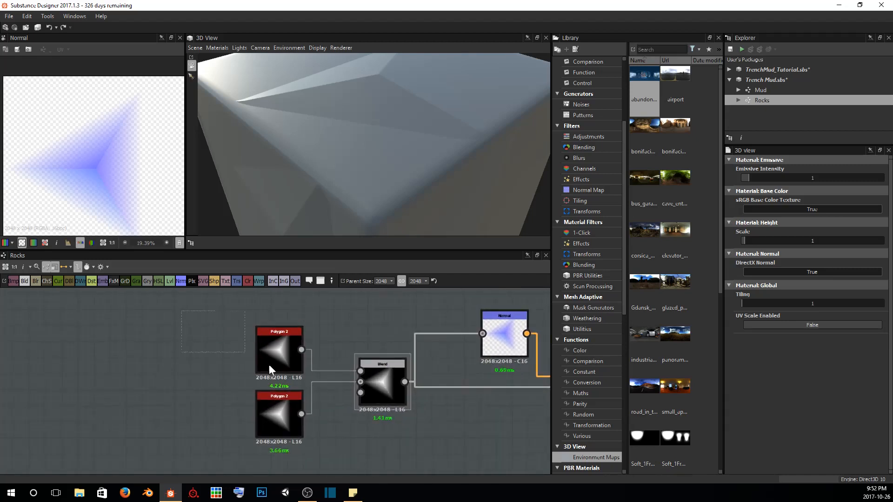
pyautogui.moveTo(381, 382); pyautogui.dragTo(202, 379)
pyautogui.moveTo(186, 316); pyautogui.dragTo(277, 323, button='middle')
pyautogui.moveTo(318, 385); pyautogui.dragTo(444, 412)
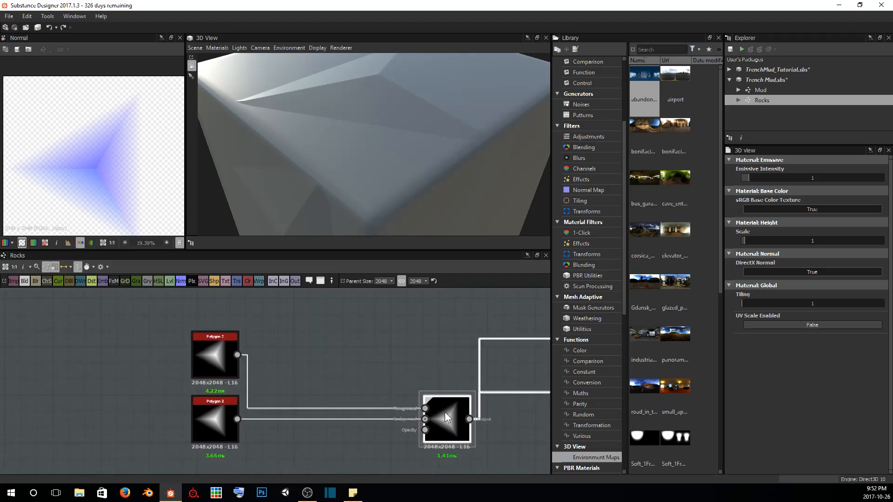
# Set the upper Polygon 2 node's sides to 5 and check the shape in the 2D and 3D views
pyautogui.click(214, 354)
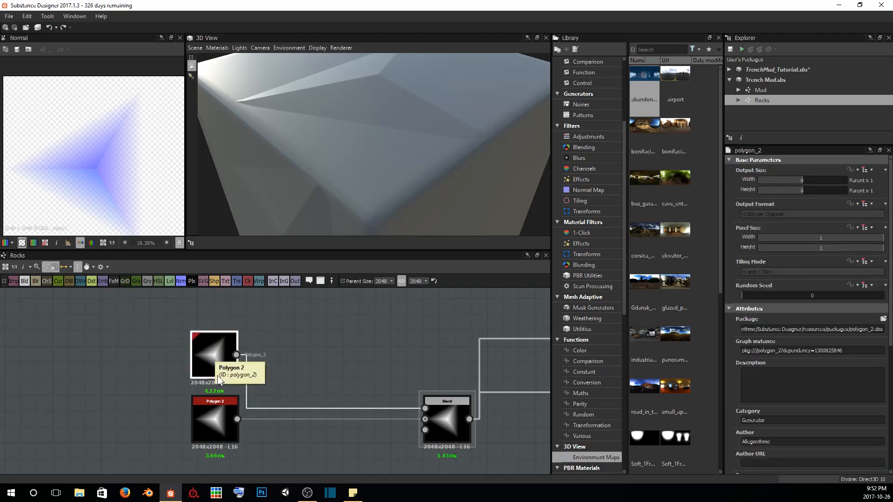
pyautogui.scroll(4, 214, 357)
pyautogui.doubleClick(214, 345)
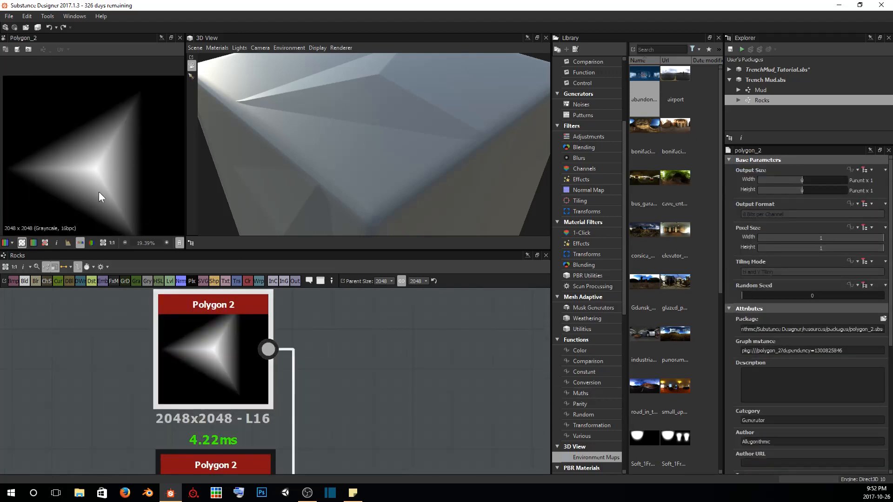
pyautogui.scroll(-3, 824, 329)
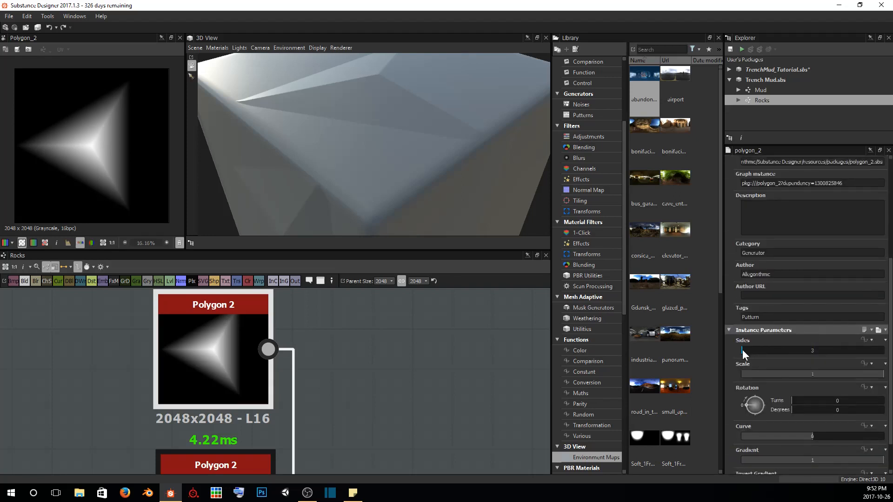
pyautogui.moveTo(742, 350); pyautogui.dragTo(749, 349)
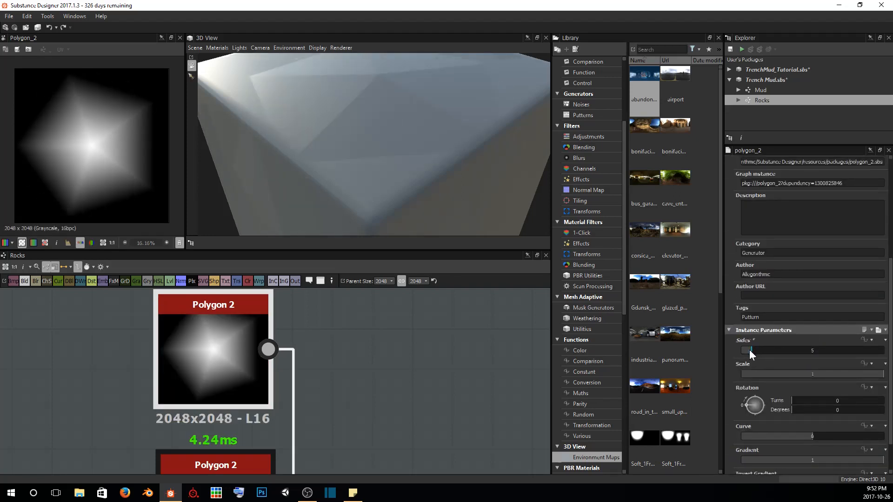
pyautogui.scroll(-5, 403, 163)
pyautogui.moveTo(419, 133)
pyautogui.mouseDown()
pyautogui.moveTo(388, 147)
pyautogui.moveTo(408, 139)
pyautogui.mouseUp()
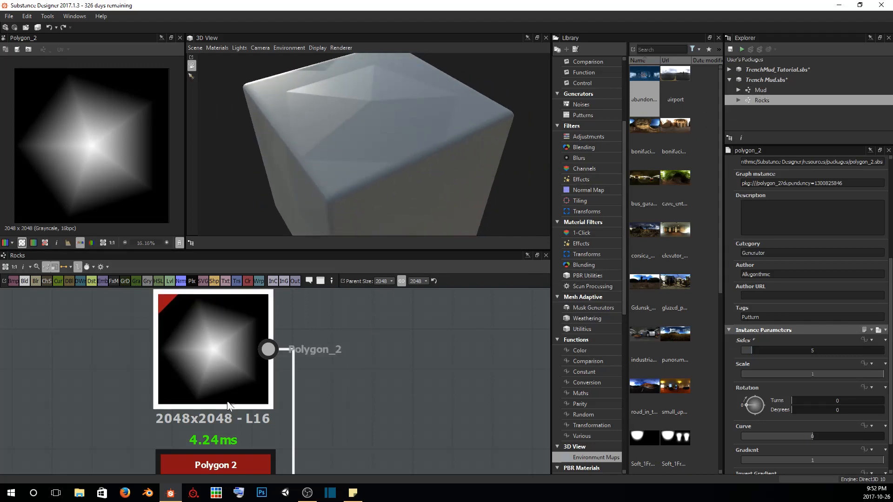
# Compare the two Polygon 2 shapes in the 2D view and set the five-sided polygon's gradient to 0.44
pyautogui.scroll(-3, 389, 370)
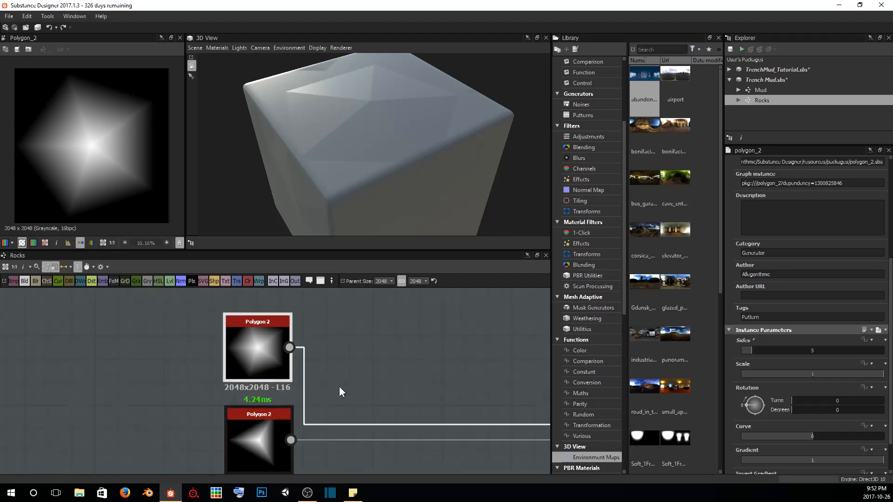
pyautogui.click(213, 421)
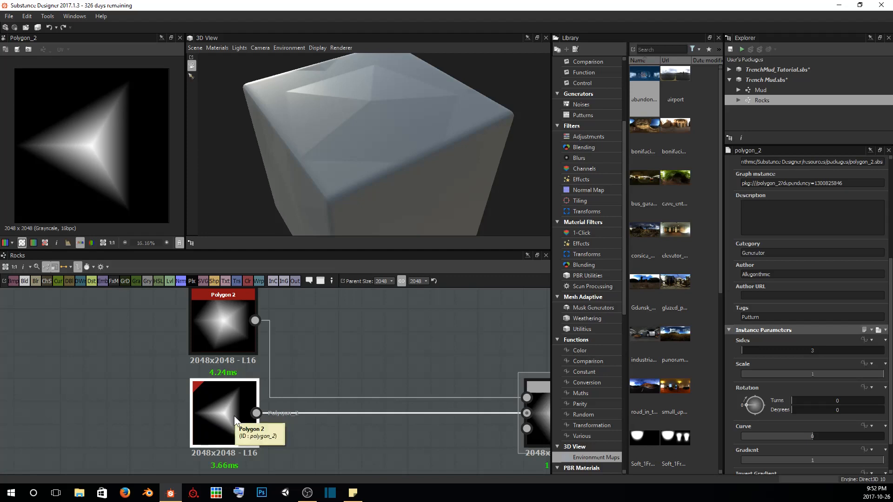
pyautogui.moveTo(328, 351); pyautogui.dragTo(313, 374, button='middle')
pyautogui.doubleClick(207, 339)
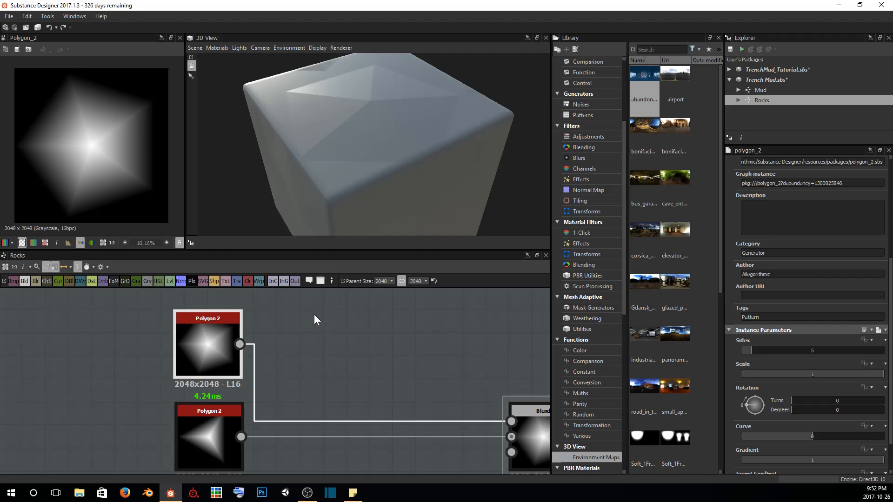
pyautogui.doubleClick(203, 448)
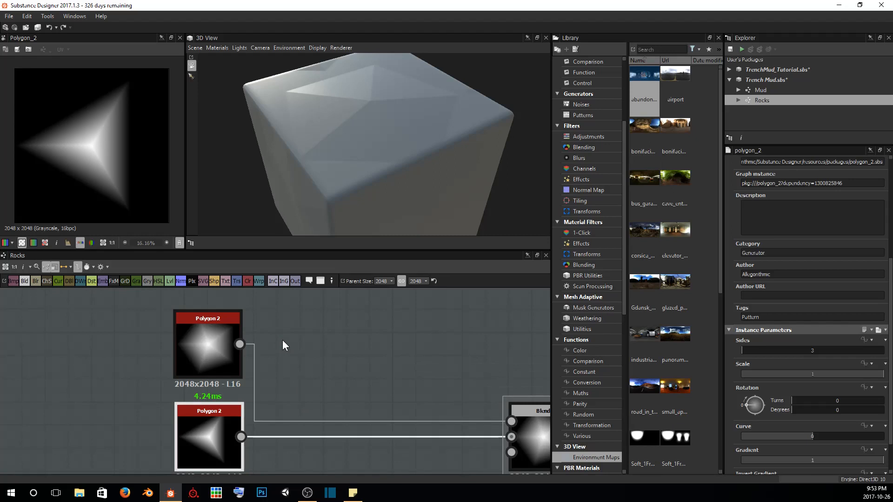
pyautogui.doubleClick(216, 342)
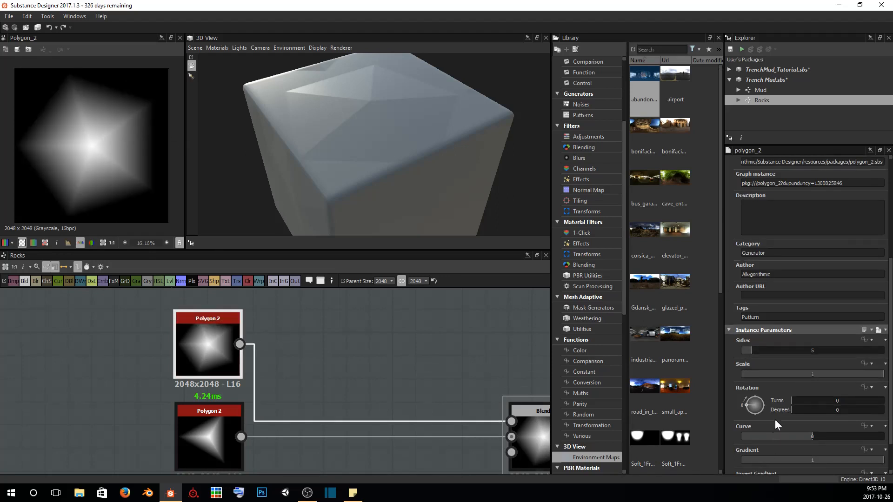
pyautogui.scroll(-3, 775, 419)
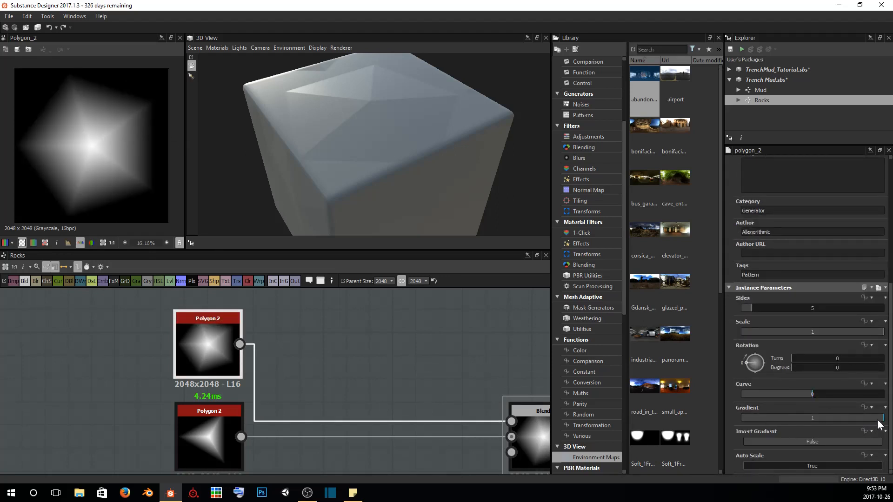
pyautogui.moveTo(877, 420); pyautogui.dragTo(804, 424)
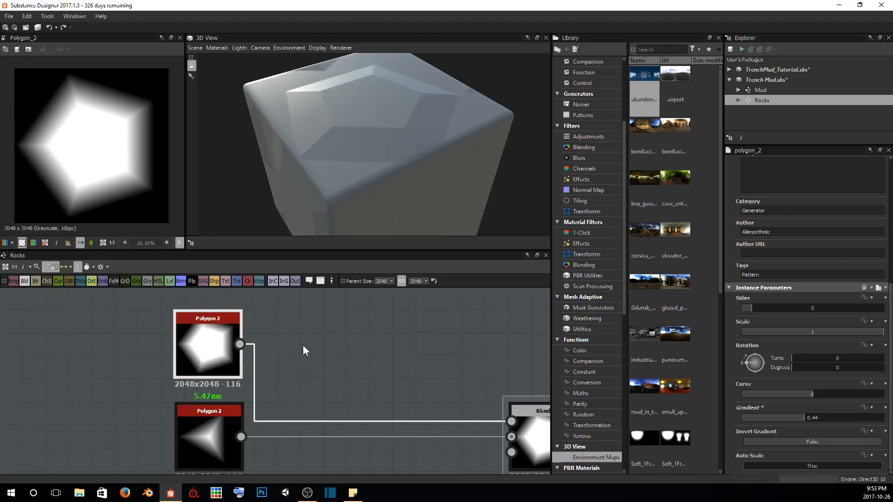
# Insert a Splatter Circular node between the five-sided Polygon 2 and the Blend node
pyautogui.press('space')
pyautogui.write('splat')
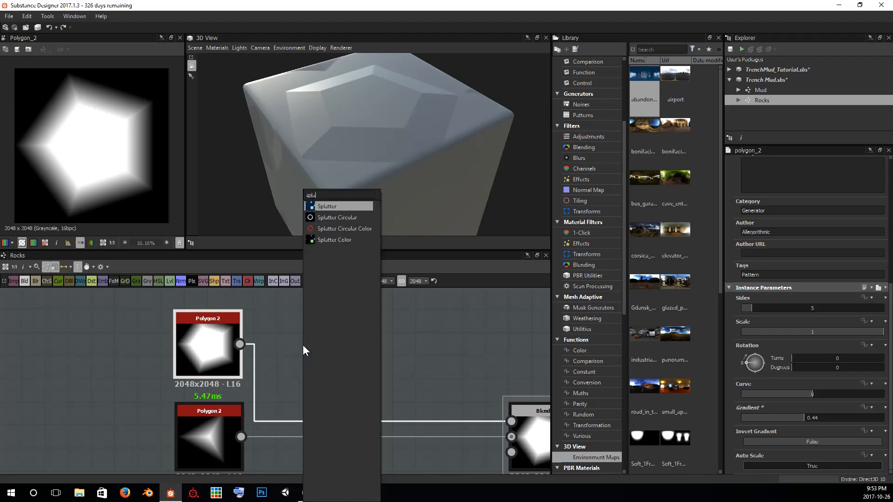
pyautogui.press('BackSpace')
pyautogui.press('BackSpace')
pyautogui.write('te')
pyautogui.press('Down')
pyautogui.press('Return')
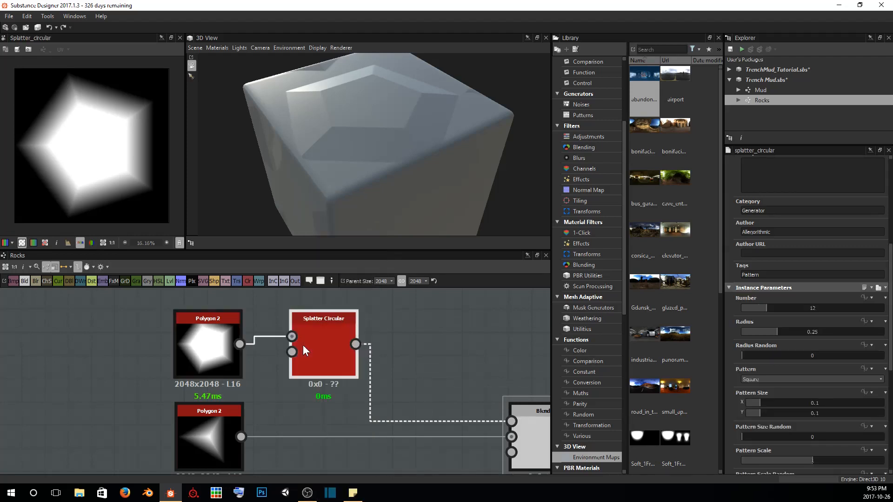
# Set the Splatter Circular node's pattern to Image Input
pyautogui.scroll(-1, 810, 377)
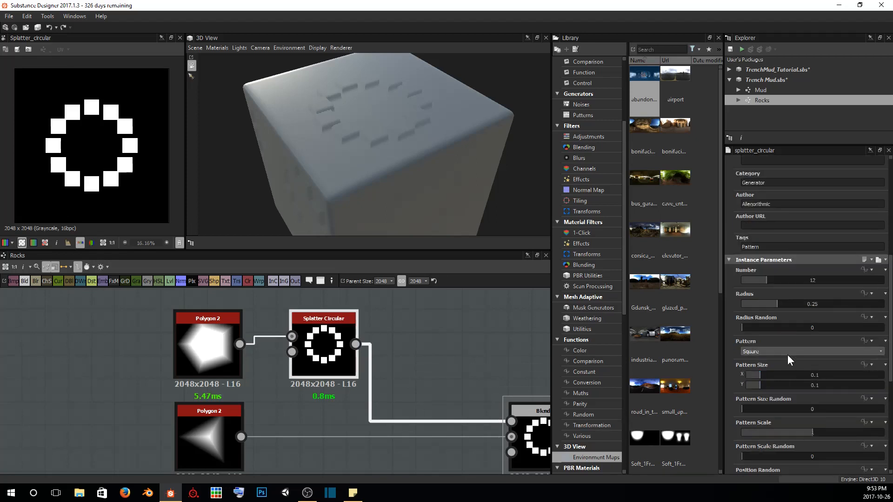
pyautogui.click(786, 352)
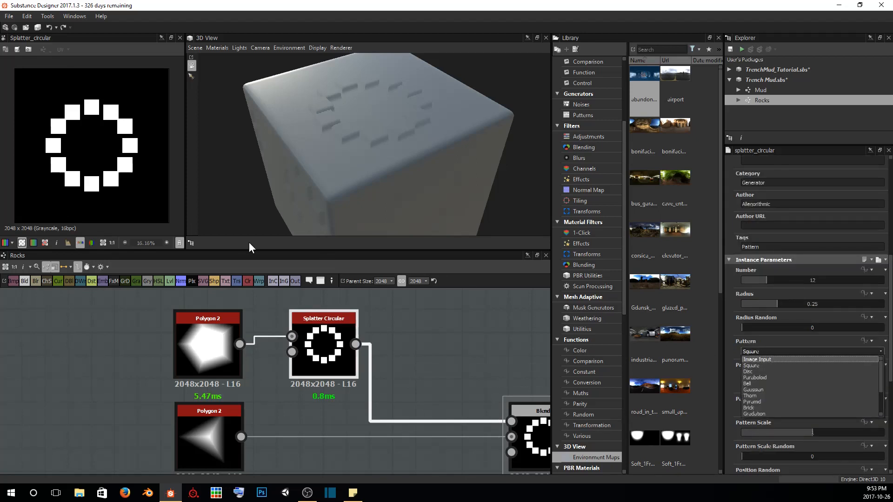
pyautogui.click(766, 362)
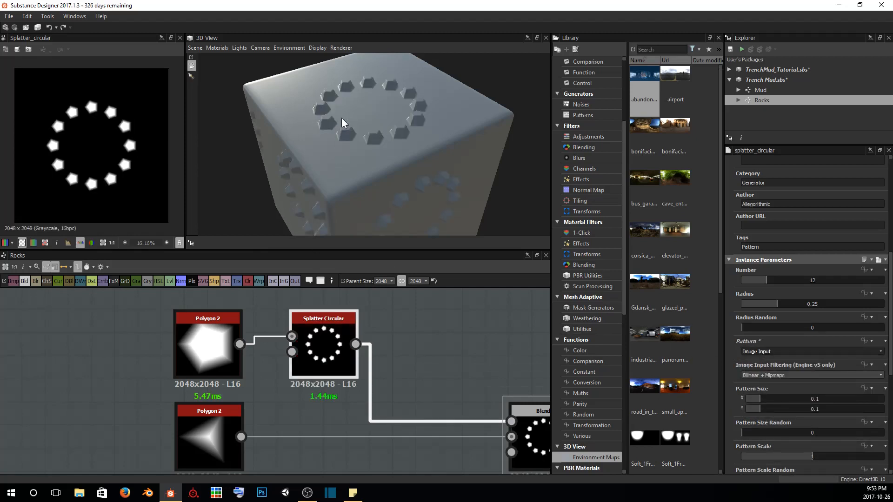
# Examine the splattered ring on the cube, and set the Splatter Circular's number to 17 and radius to 0.46
pyautogui.moveTo(343, 126); pyautogui.dragTo(379, 180)
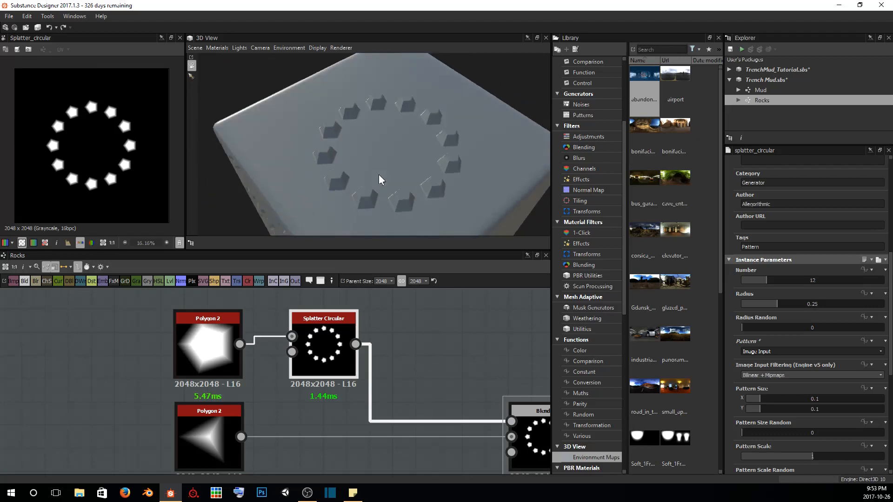
pyautogui.moveTo(422, 117); pyautogui.dragTo(412, 121)
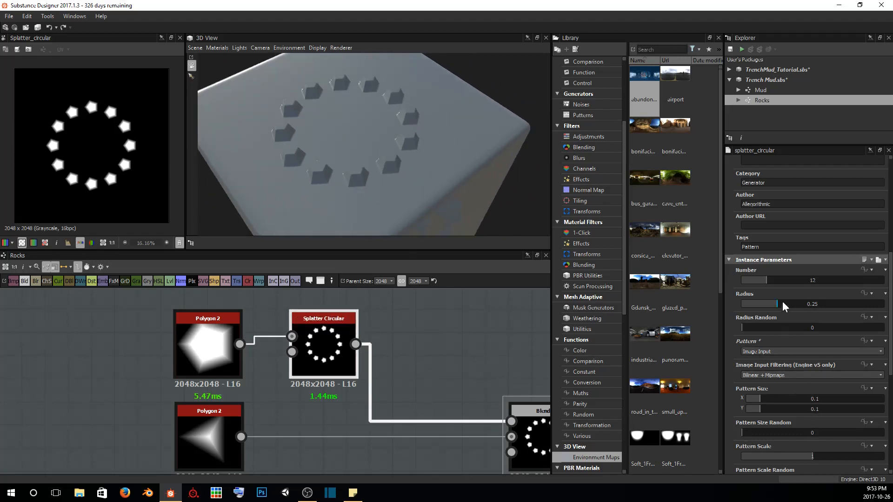
pyautogui.moveTo(767, 280); pyautogui.dragTo(807, 310)
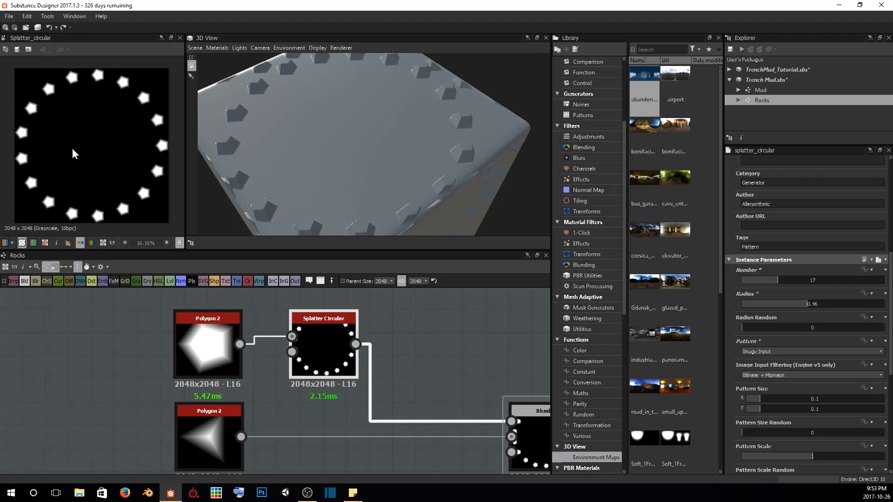
# Set the Splatter Circular node's pattern scale to 5 and its pattern scale random to 0.16
pyautogui.doubleClick(209, 439)
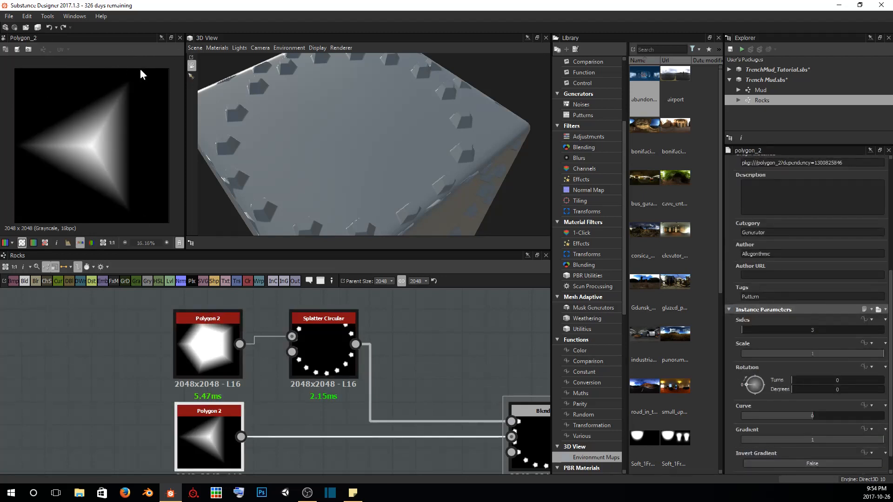
pyautogui.doubleClick(320, 333)
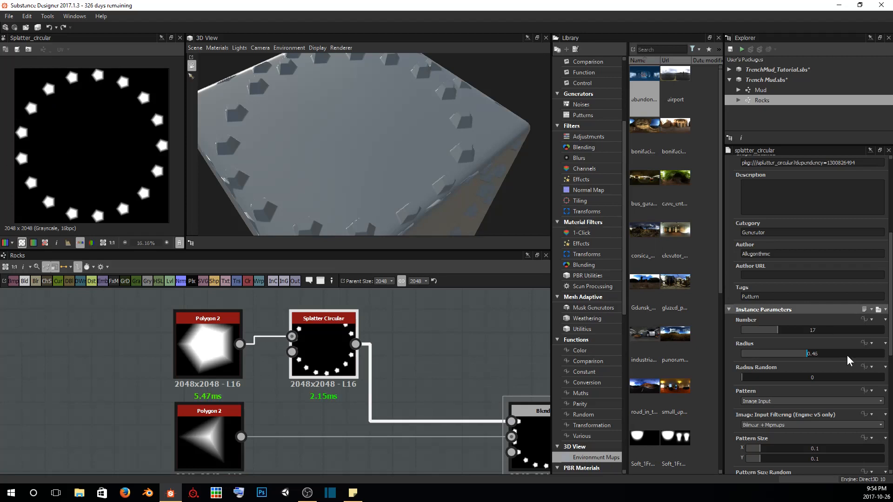
pyautogui.scroll(-5, 829, 363)
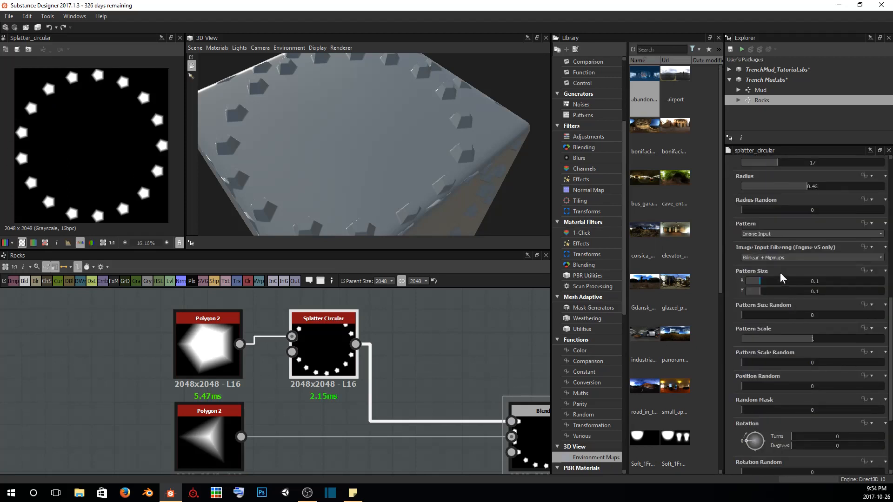
pyautogui.scroll(-1, 770, 310)
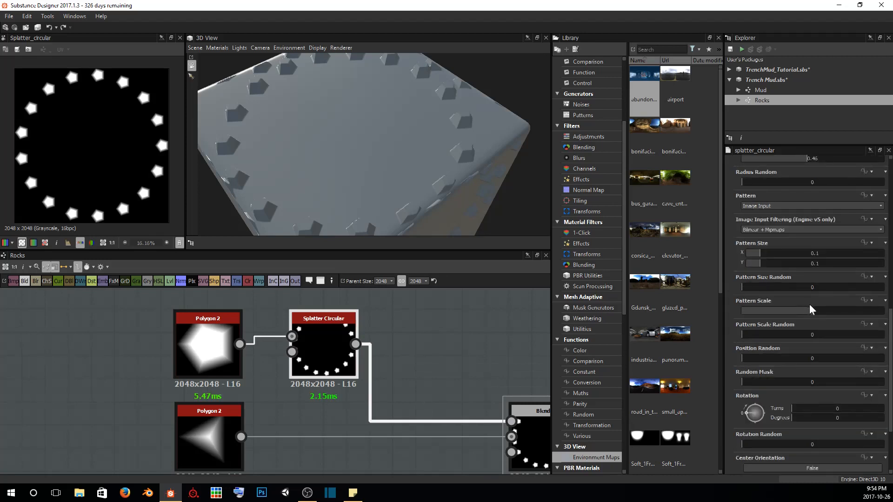
pyautogui.click(821, 312)
pyautogui.moveTo(824, 316); pyautogui.dragTo(883, 311)
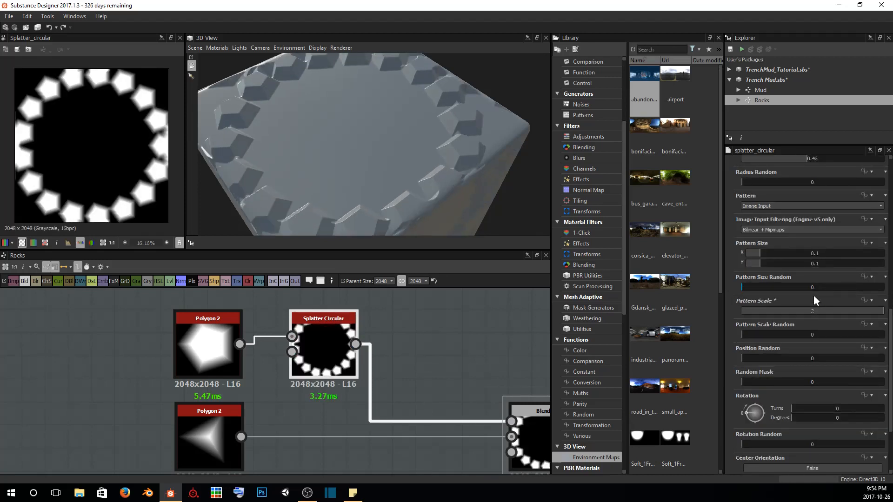
pyautogui.write('5')
pyautogui.press('Return')
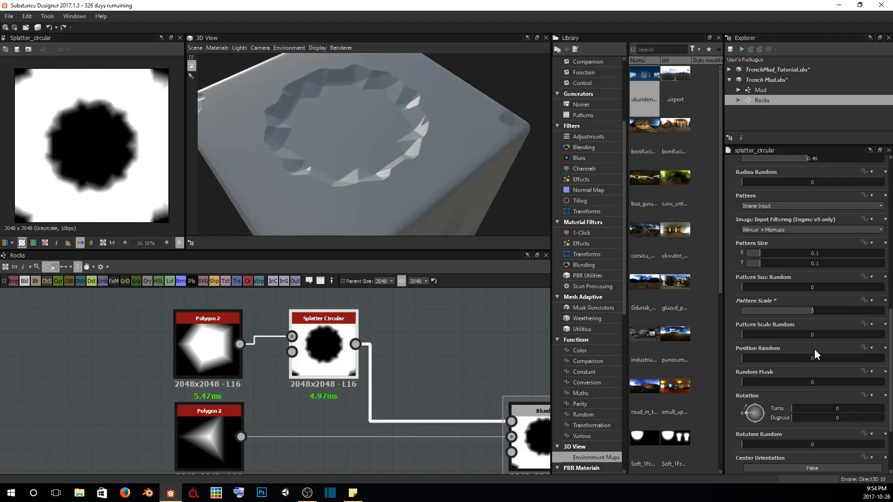
pyautogui.scroll(-1, 810, 353)
pyautogui.scroll(-1, 801, 355)
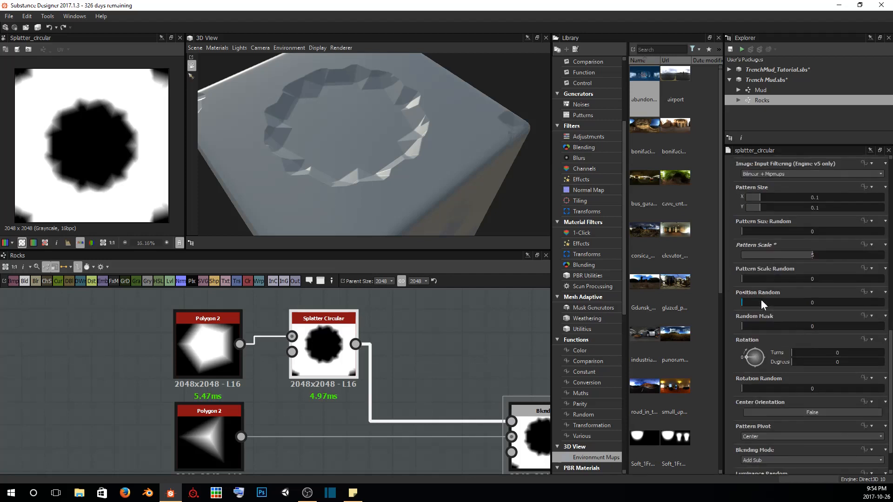
pyautogui.moveTo(743, 276); pyautogui.dragTo(764, 273)
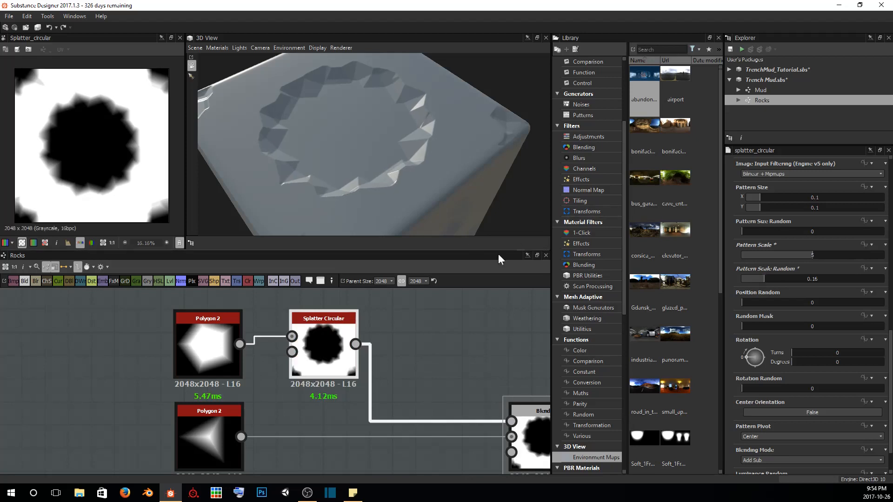
# Set the Splatter Circular's rotation to 0.34 turns and its rotation random to 0.34
pyautogui.moveTo(440, 369); pyautogui.dragTo(386, 350, button='middle')
pyautogui.scroll(-2, 790, 358)
pyautogui.moveTo(793, 324); pyautogui.dragTo(820, 322)
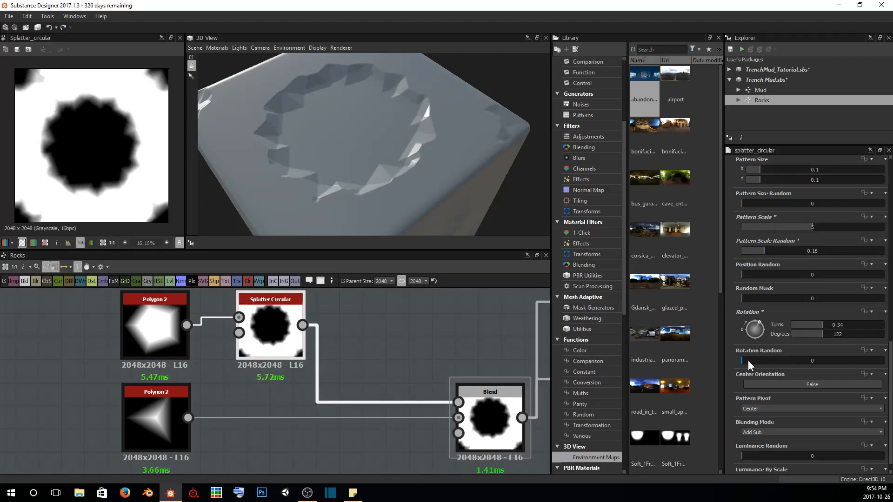
pyautogui.moveTo(747, 360); pyautogui.dragTo(789, 359)
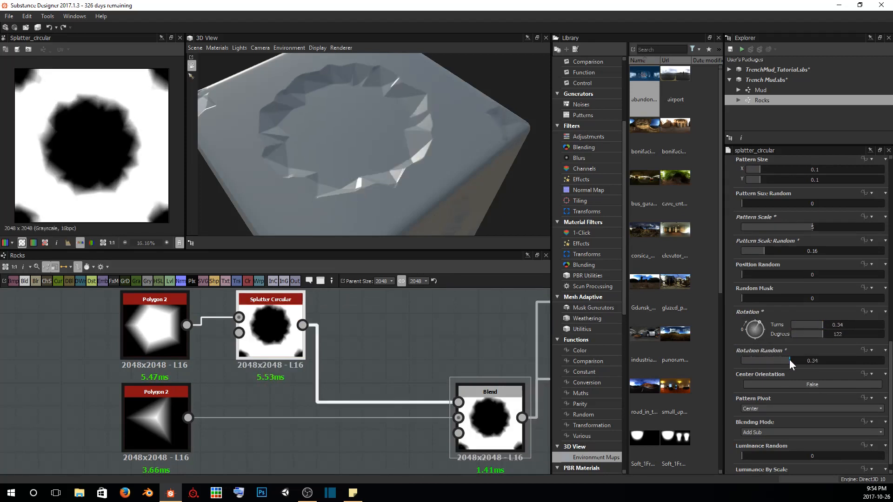
# Set the Splatter Circular's blending mode to Max and its luminance by scale to 0
pyautogui.scroll(-1, 810, 366)
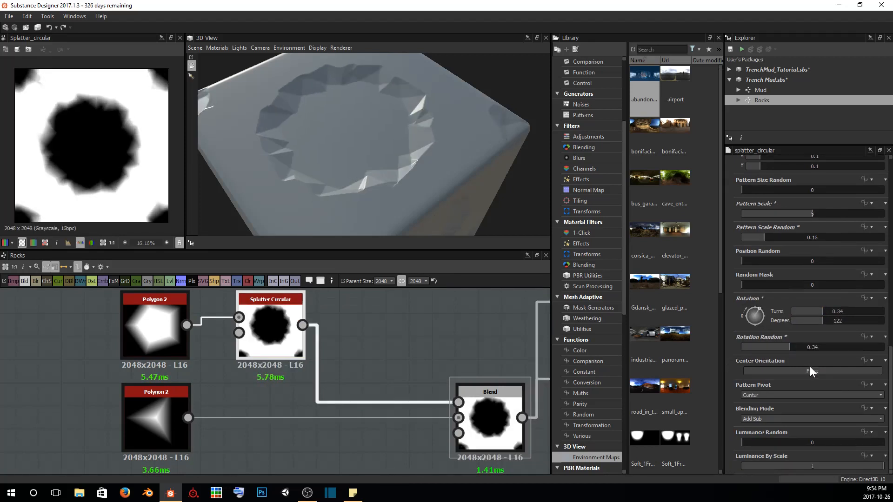
pyautogui.click(754, 417)
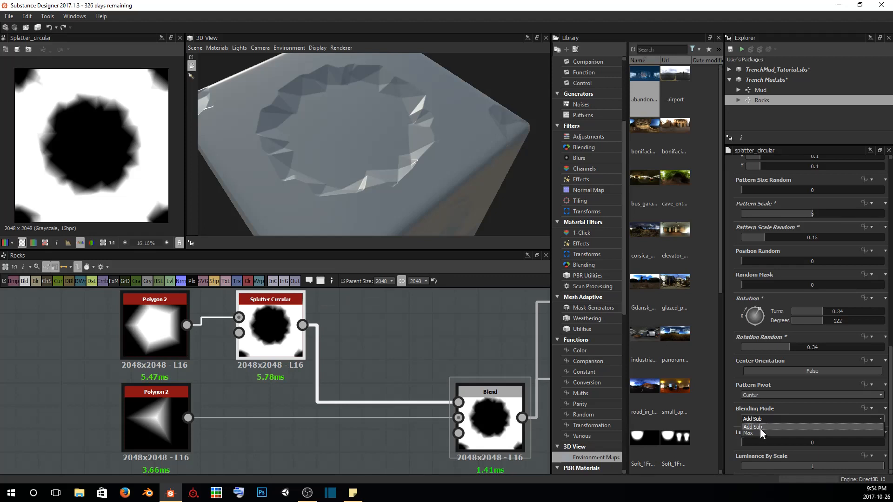
pyautogui.click(751, 432)
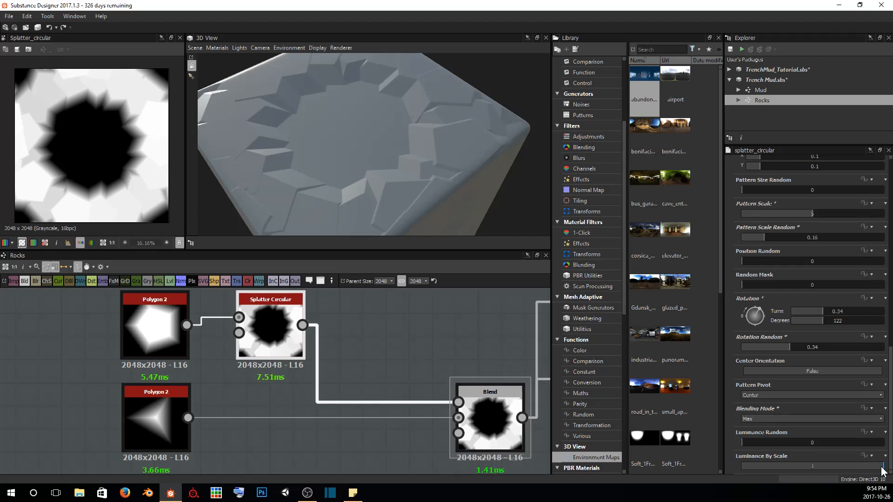
pyautogui.moveTo(882, 469); pyautogui.dragTo(659, 475)
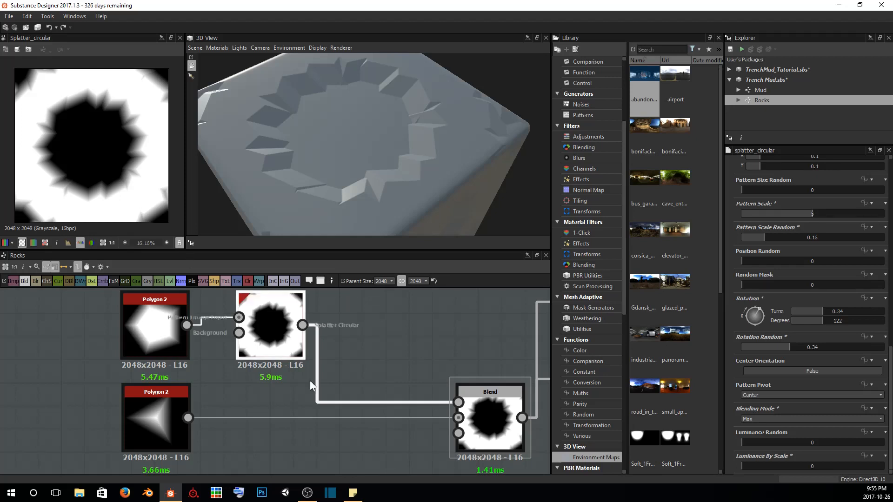
# Set the Blend node's blending mode to Subtract and inspect the carved triangular shape on the cube
pyautogui.click(483, 420)
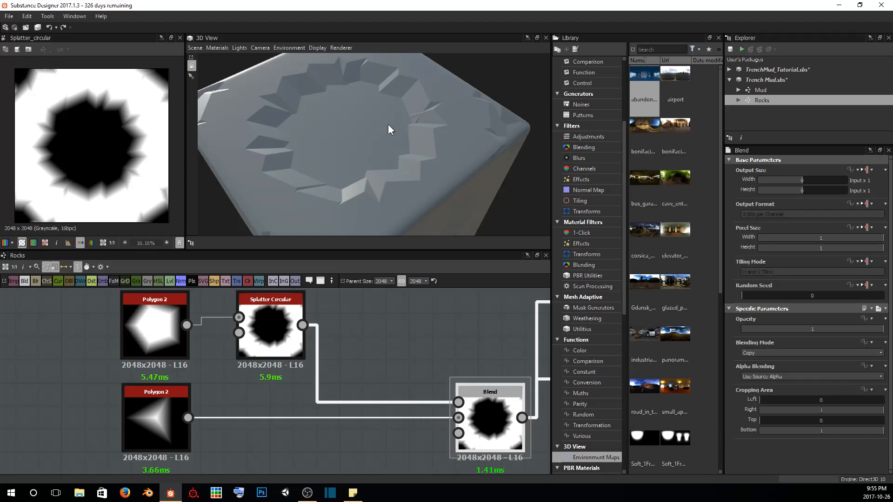
pyautogui.moveTo(360, 126); pyautogui.dragTo(383, 130)
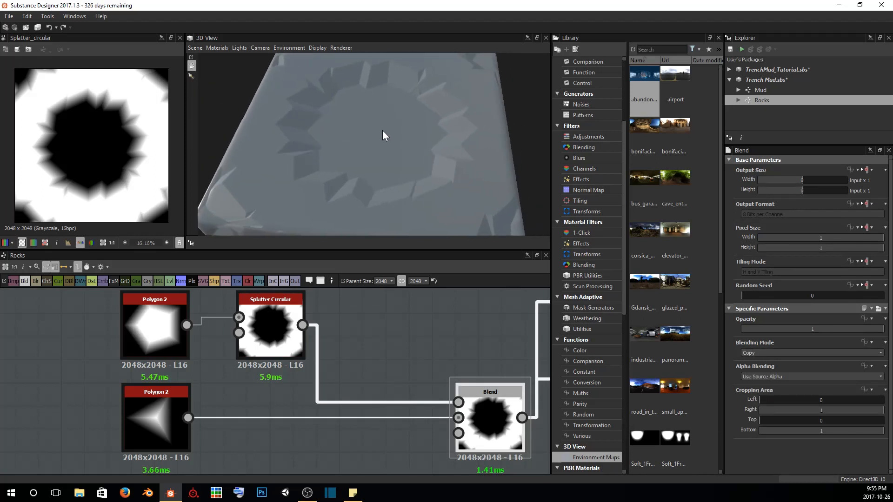
pyautogui.click(258, 339)
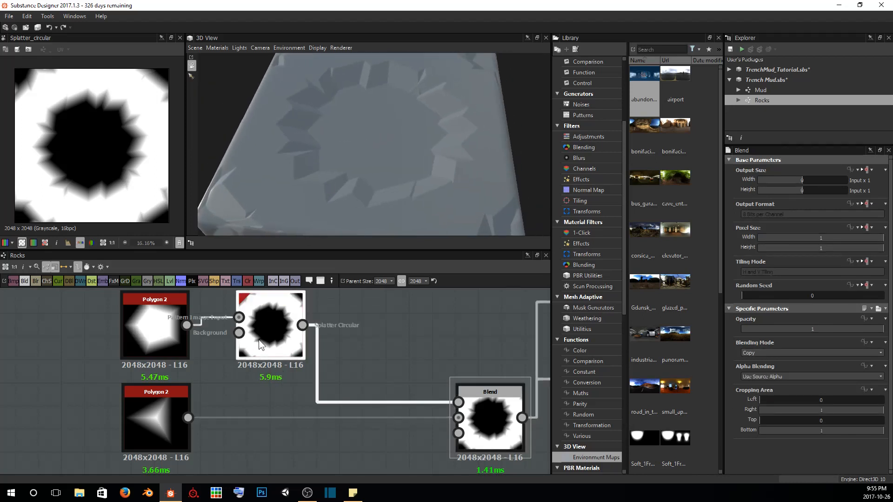
pyautogui.doubleClick(155, 401)
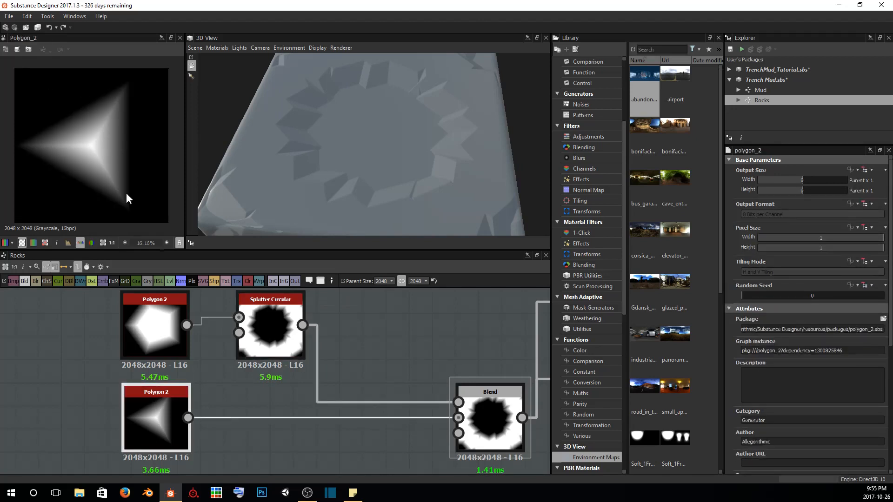
pyautogui.click(490, 409)
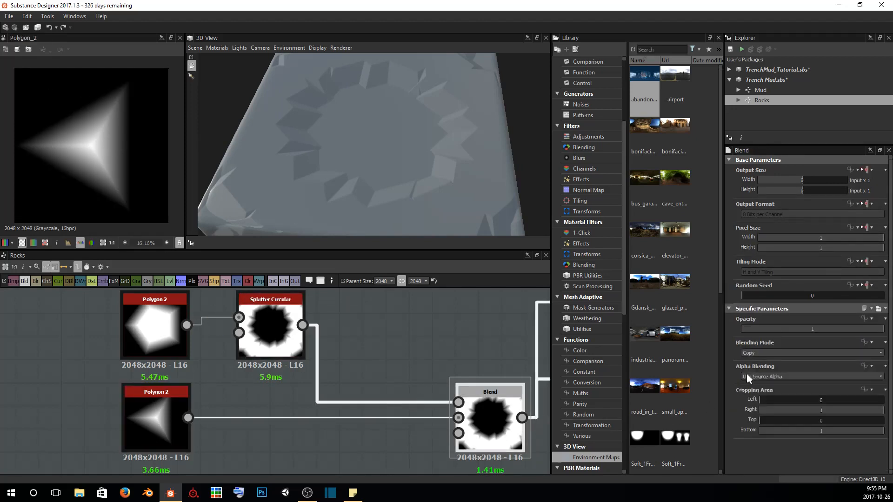
pyautogui.click(771, 353)
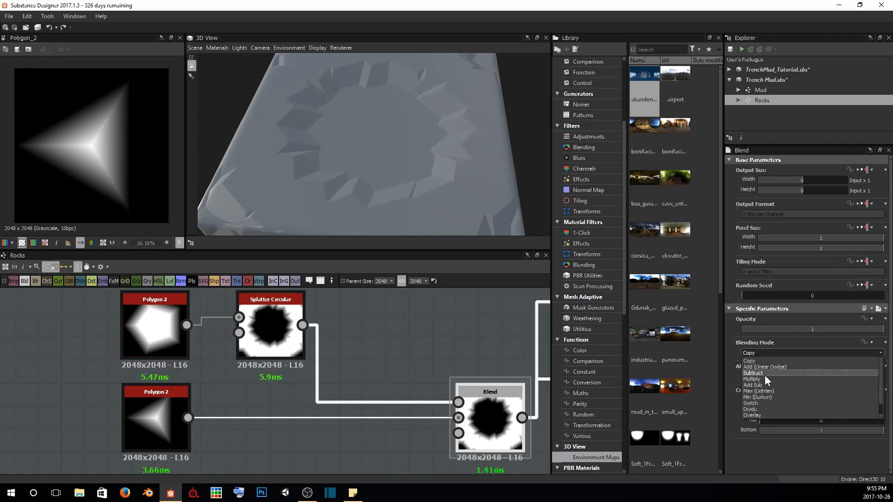
pyautogui.click(765, 375)
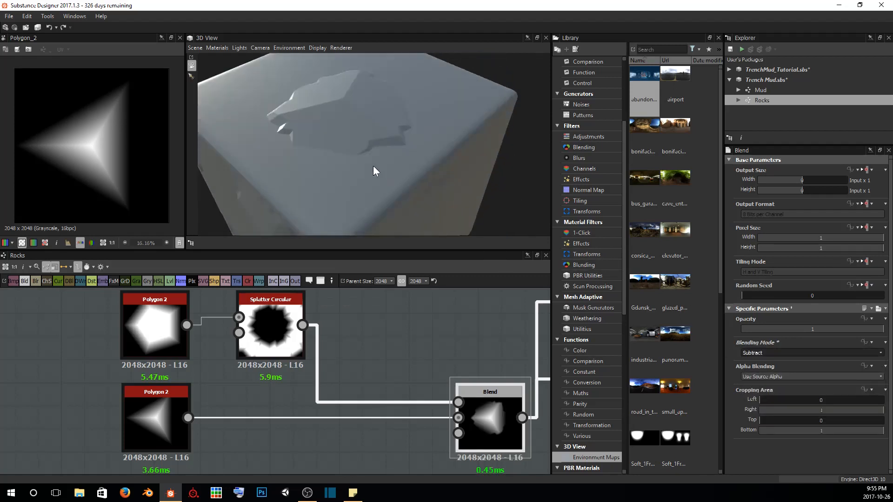
pyautogui.moveTo(373, 166); pyautogui.dragTo(424, 132)
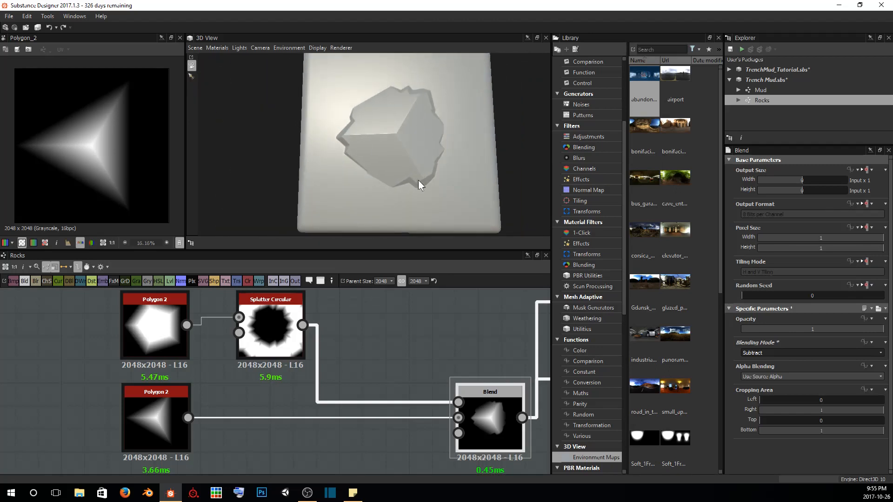
pyautogui.moveTo(418, 181); pyautogui.dragTo(444, 149)
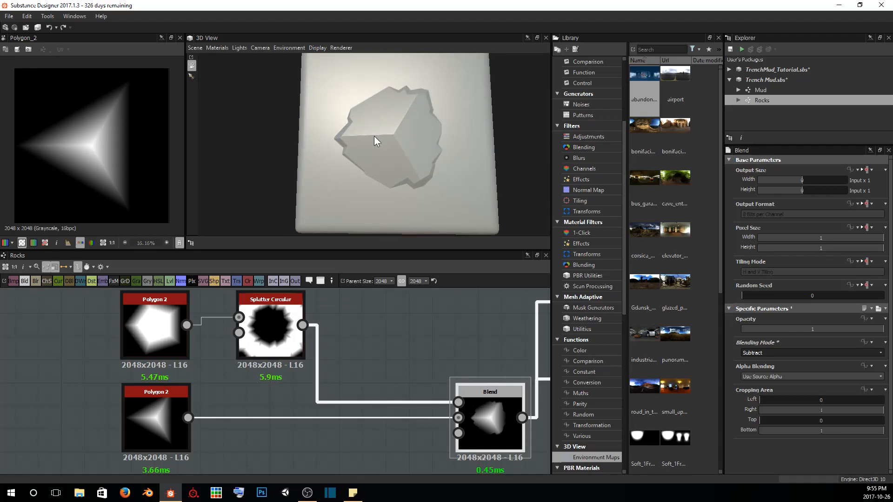
# Set the three-sided Polygon 2's sides to 5 and its gradient to 0.95, checking the rock on the cube
pyautogui.click(147, 412)
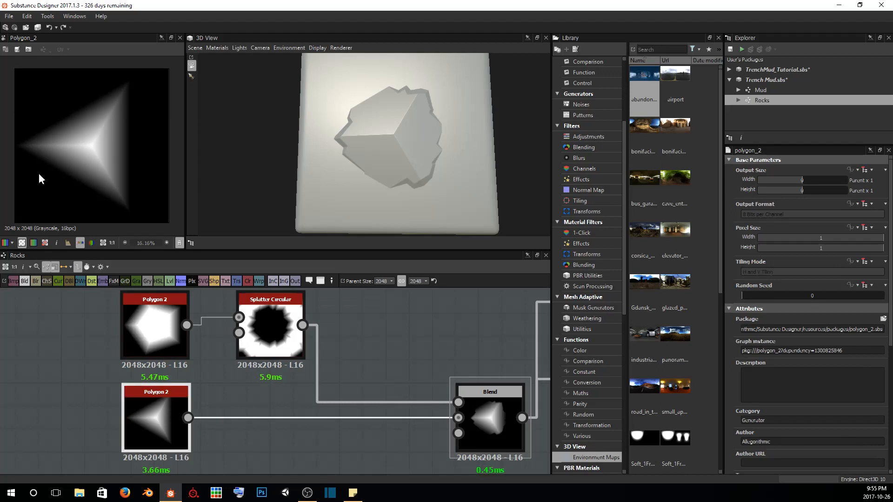
pyautogui.scroll(-5, 771, 350)
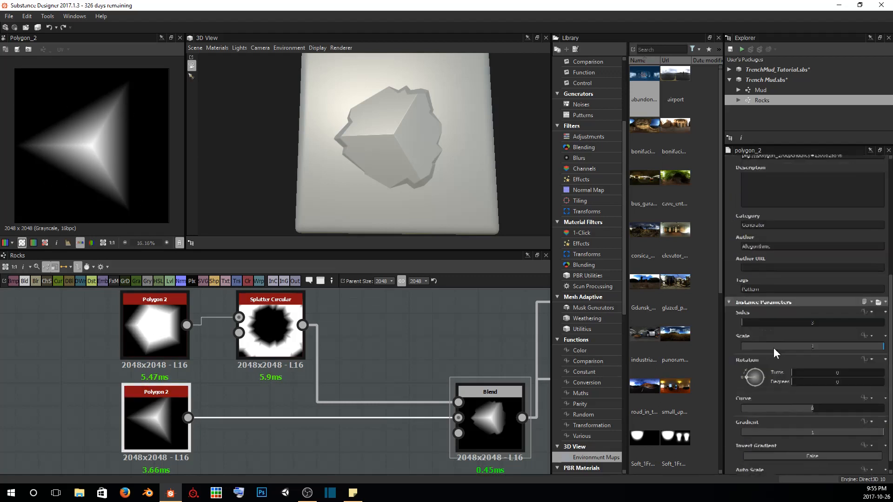
pyautogui.moveTo(743, 307); pyautogui.dragTo(747, 306)
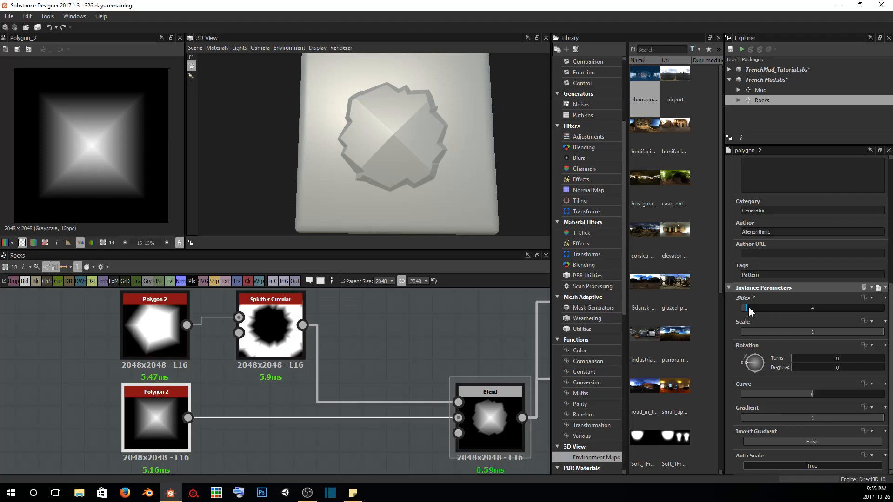
pyautogui.click(749, 306)
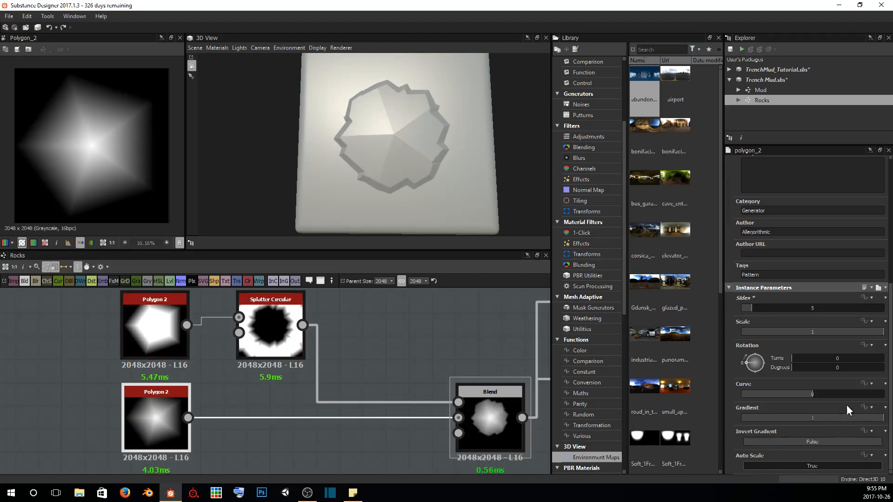
pyautogui.moveTo(882, 418)
pyautogui.mouseDown()
pyautogui.moveTo(863, 416)
pyautogui.moveTo(877, 419)
pyautogui.mouseUp()
pyautogui.moveTo(445, 169)
pyautogui.mouseDown()
pyautogui.moveTo(453, 170)
pyautogui.moveTo(434, 180)
pyautogui.mouseUp()
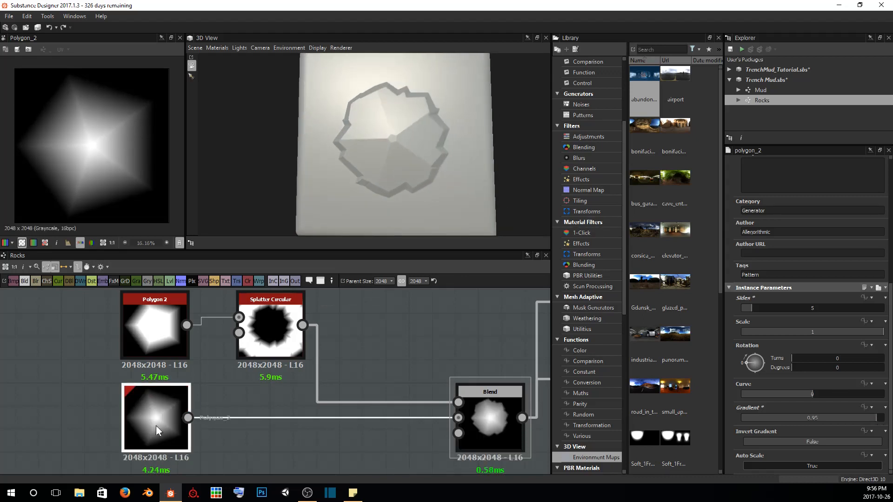
pyautogui.moveTo(400, 117); pyautogui.dragTo(394, 81)
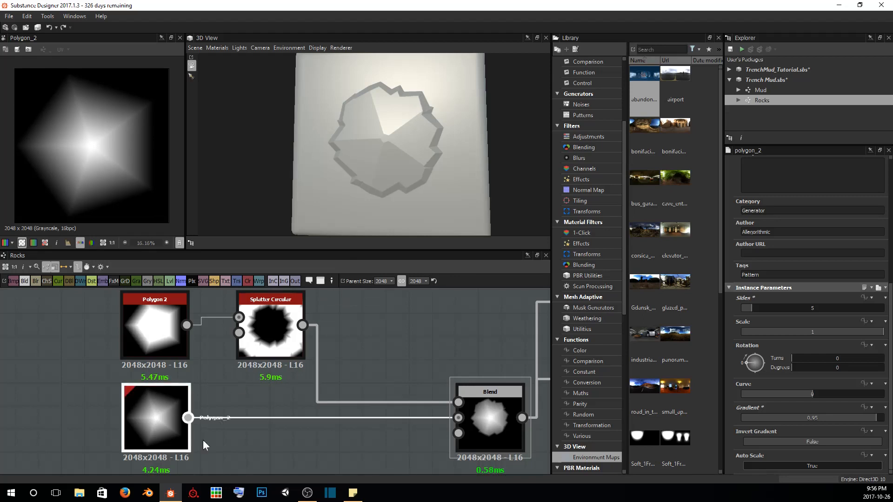
# Insert a Transformation 2D between the lower Polygon 2 and the Blend, shrinking the polygon to under half size and centring it at offset about -0.03, -0.01
pyautogui.press('space')
pyautogui.write('trans')
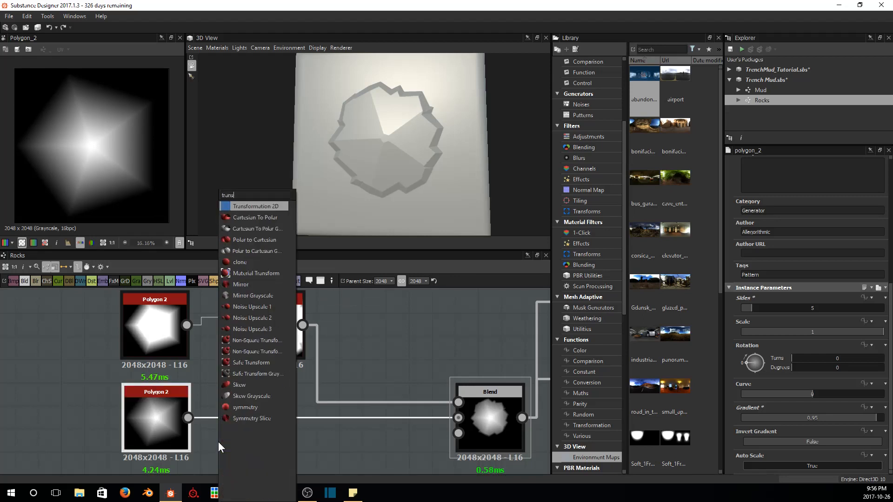
pyautogui.press('Return')
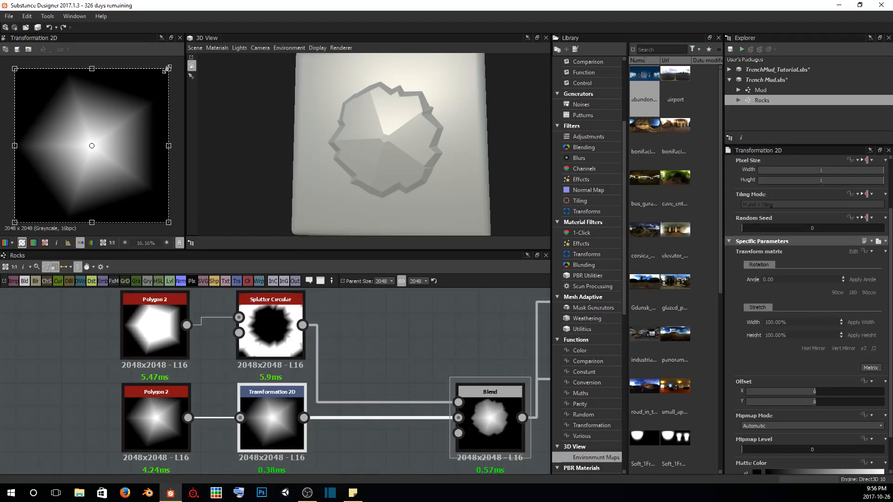
pyautogui.moveTo(167, 69); pyautogui.dragTo(84, 168)
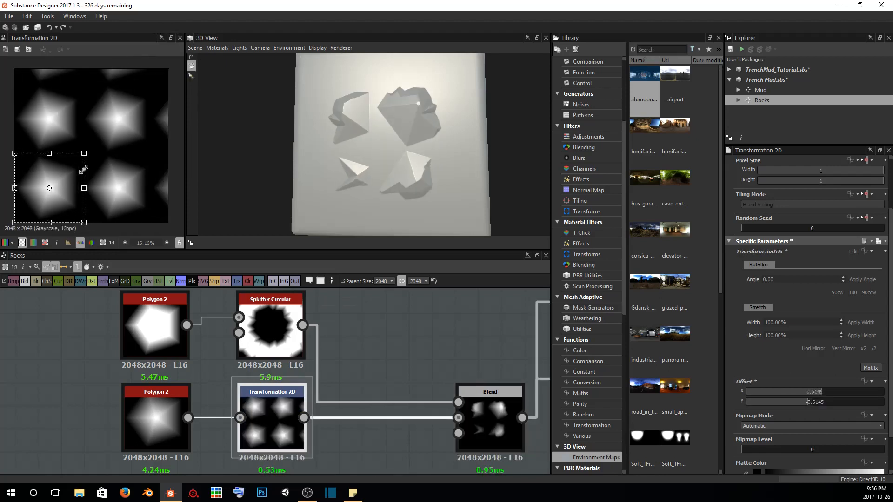
pyautogui.moveTo(67, 197); pyautogui.dragTo(108, 154)
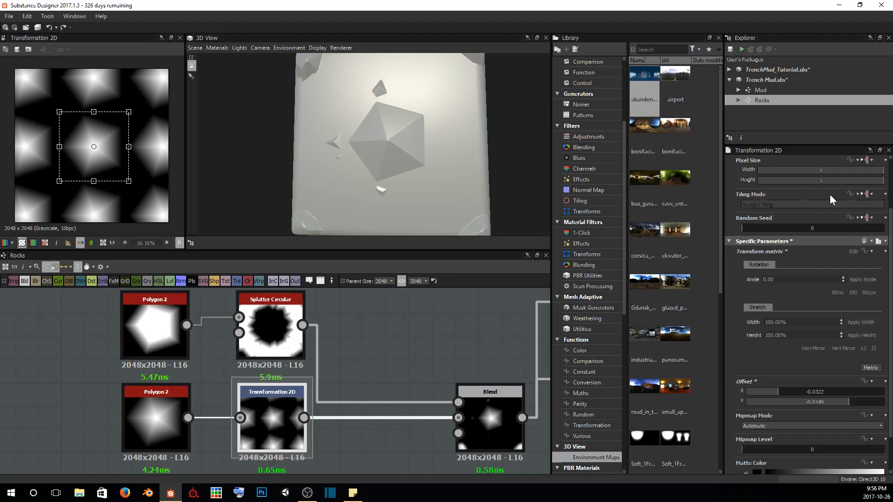
# Override the Transformation 2D's inherited tiling mode and set it to No Tiling
pyautogui.click(870, 195)
pyautogui.click(851, 227)
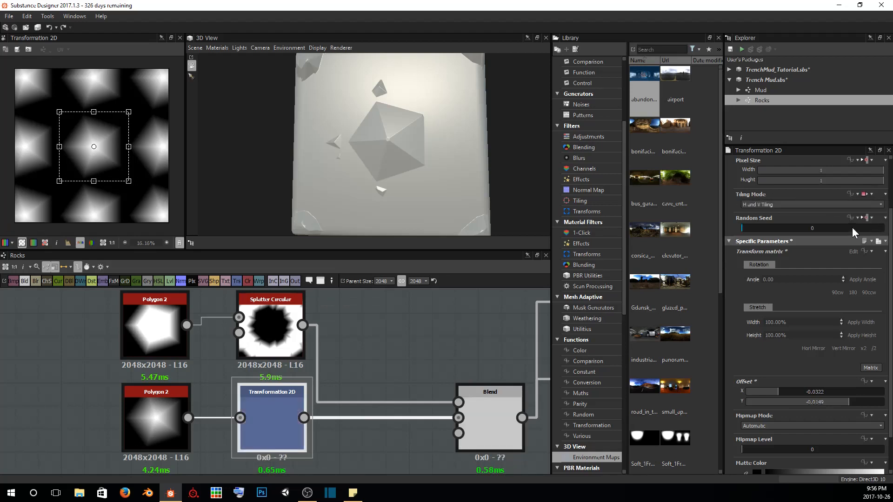
pyautogui.click(749, 202)
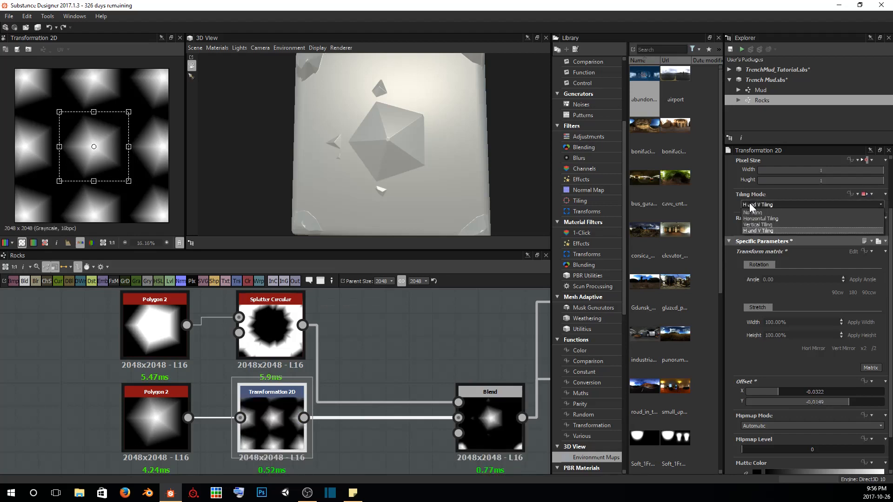
pyautogui.click(747, 210)
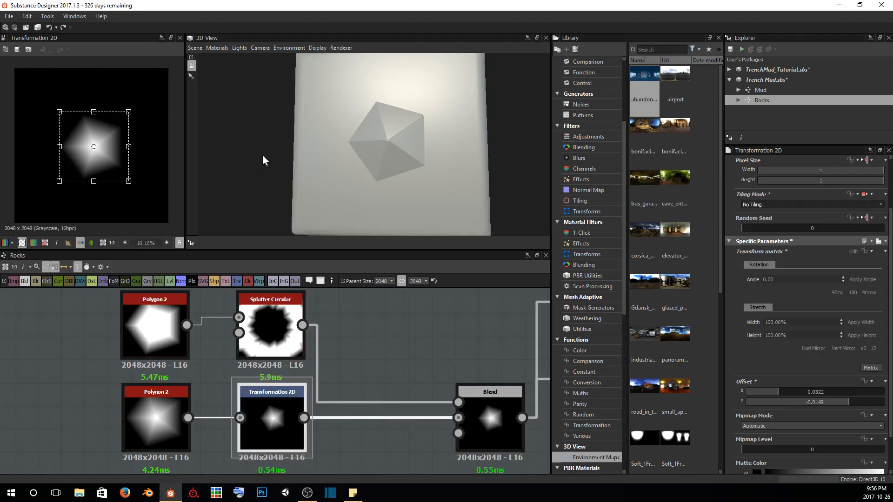
# Enlarge the polygon in the Transformation 2D slightly, to just over half the canvas width, keeping it centred
pyautogui.moveTo(417, 144)
pyautogui.mouseDown()
pyautogui.moveTo(405, 169)
pyautogui.moveTo(420, 152)
pyautogui.mouseUp()
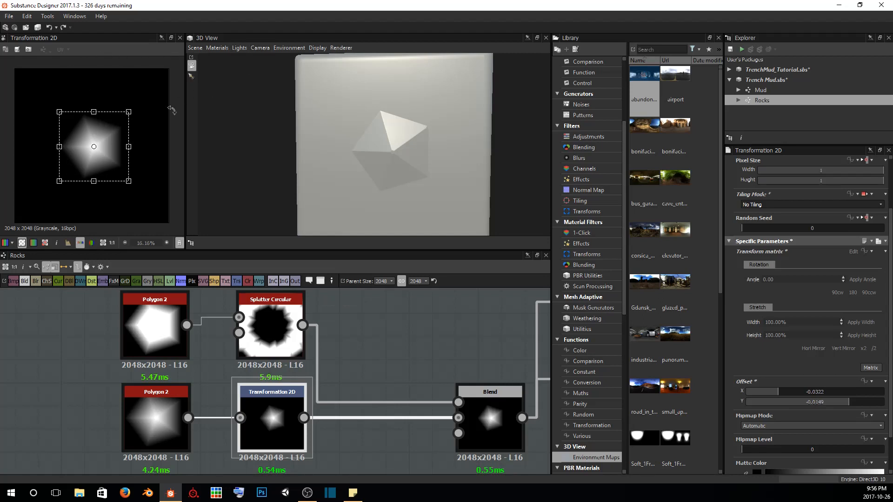
pyautogui.moveTo(458, 139); pyautogui.dragTo(450, 129)
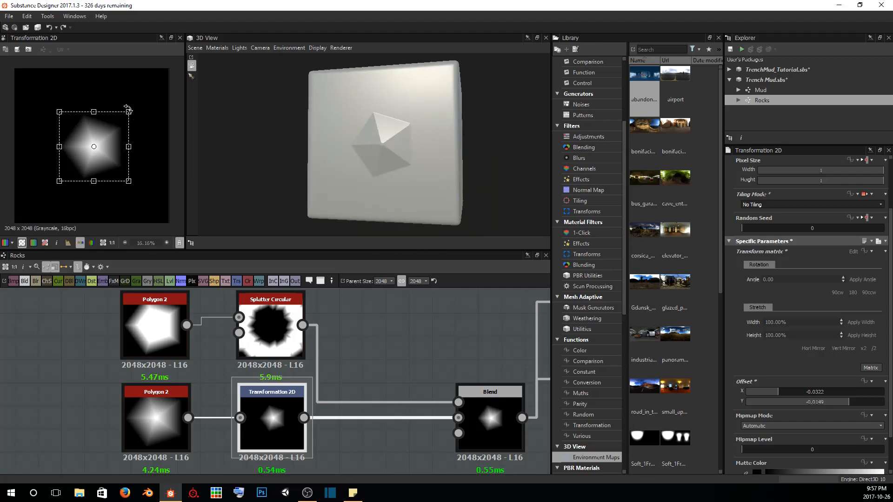
pyautogui.moveTo(128, 111); pyautogui.dragTo(117, 134)
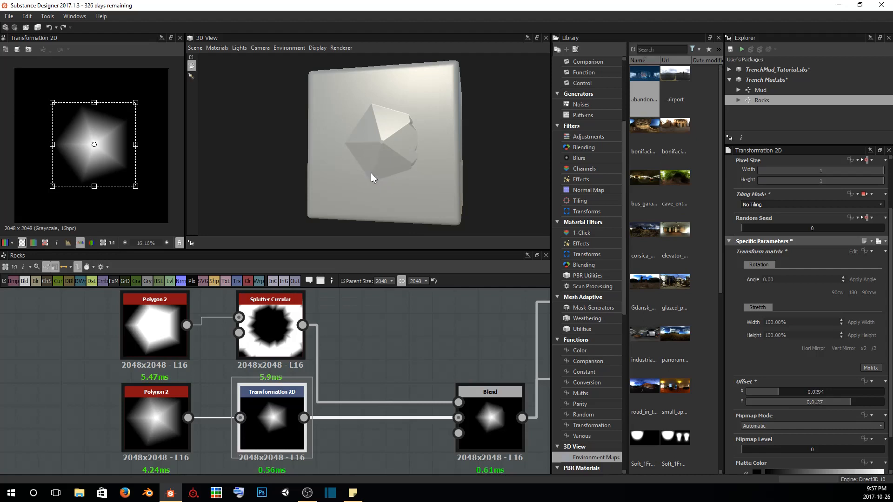
# Reduce the Splatter Circular's radius to 0.36 and inspect the carved rock edges on the cube
pyautogui.doubleClick(265, 336)
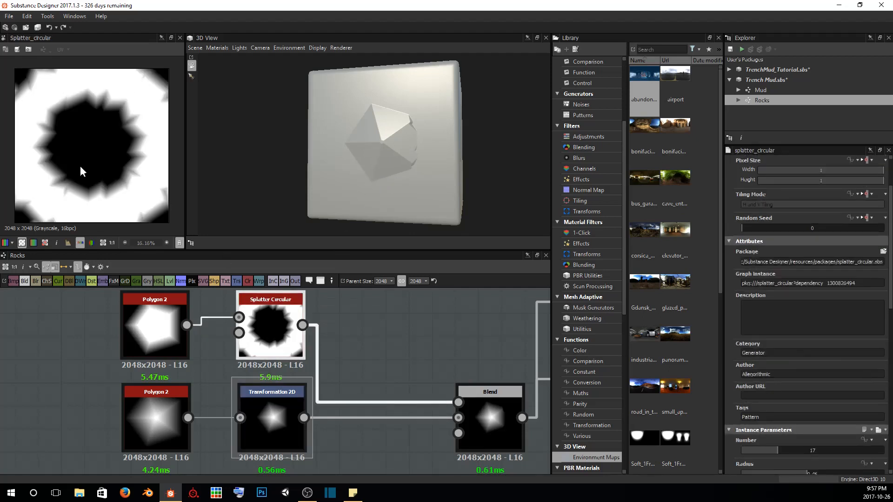
pyautogui.moveTo(361, 136); pyautogui.dragTo(415, 139)
pyautogui.scroll(5, 395, 137)
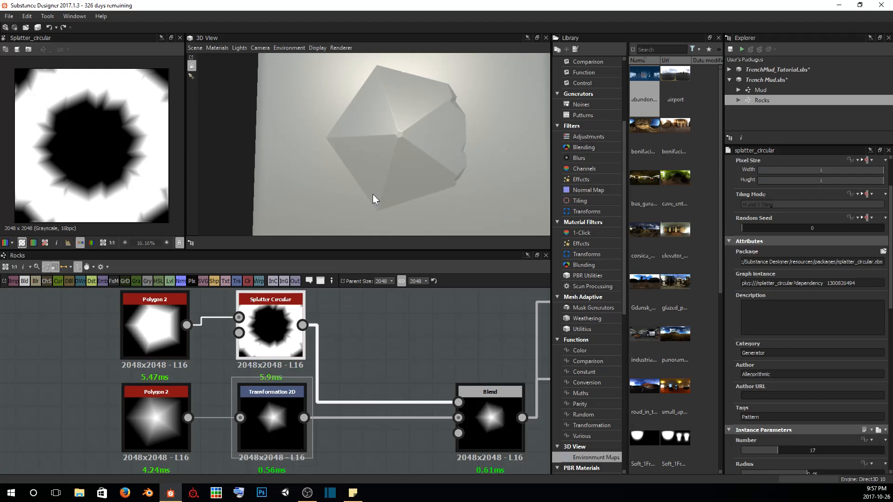
pyautogui.scroll(-3, 372, 194)
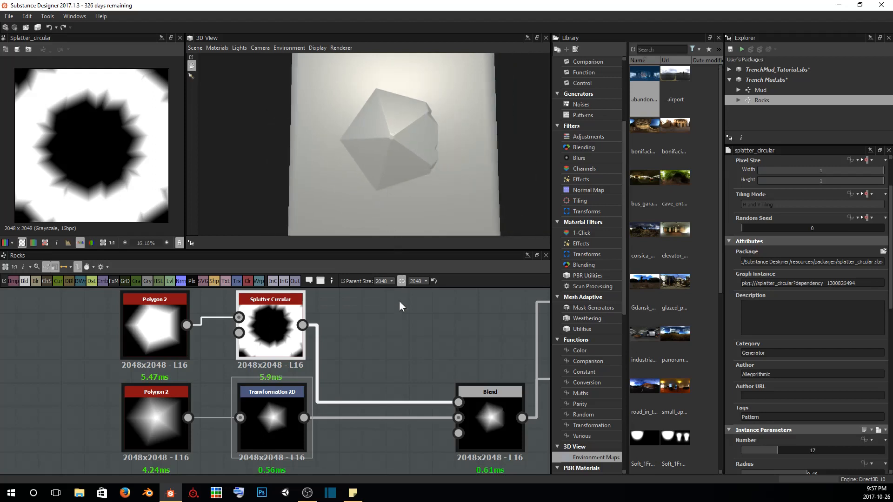
pyautogui.scroll(-6, 846, 397)
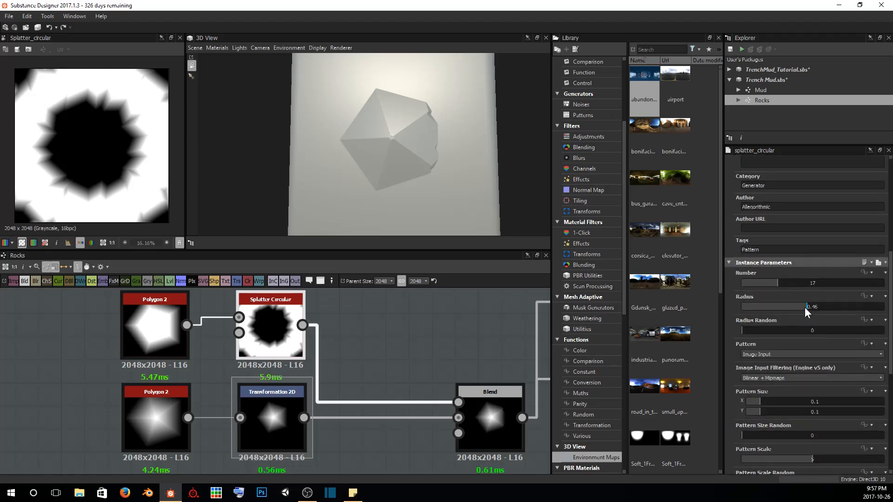
pyautogui.moveTo(804, 307); pyautogui.dragTo(793, 307)
pyautogui.moveTo(350, 141); pyautogui.dragTo(370, 140)
pyautogui.scroll(3, 390, 164)
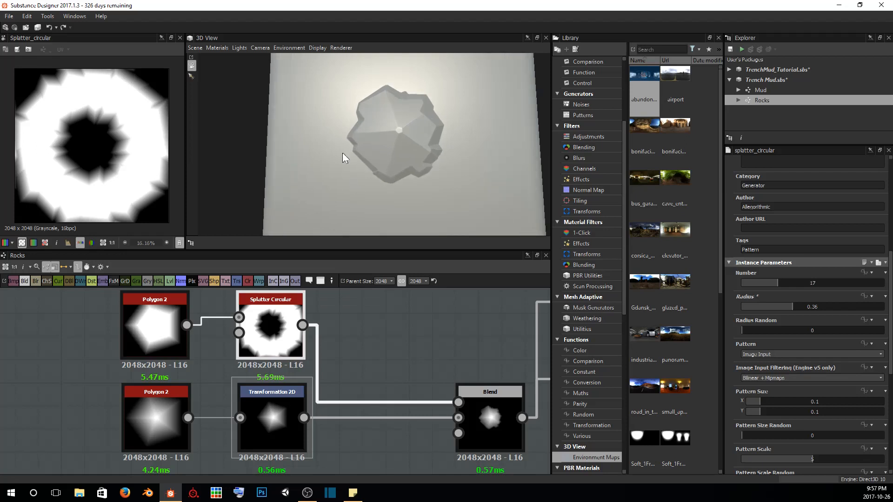
pyautogui.scroll(-3, 432, 139)
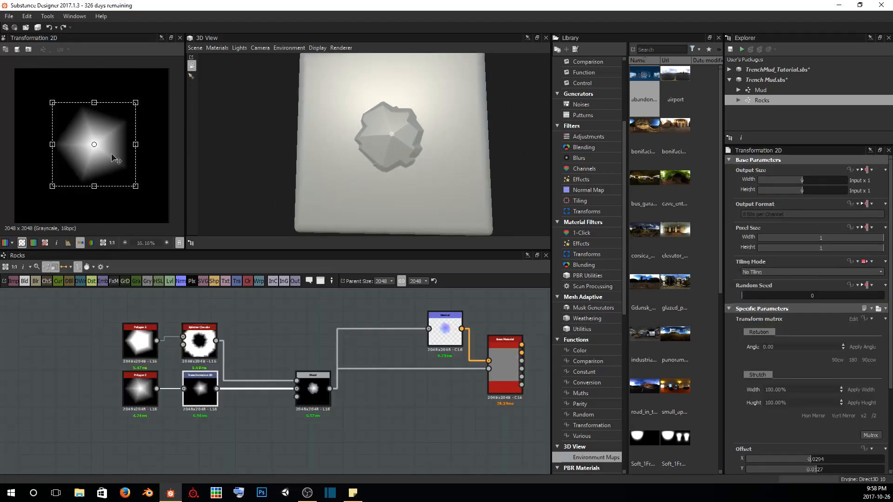
# Shift the Transformation 2D polygon off-centre to an offset of about 0.19, 0.20, checking the rock's carved faces on the cube
pyautogui.moveTo(102, 152); pyautogui.dragTo(90, 132)
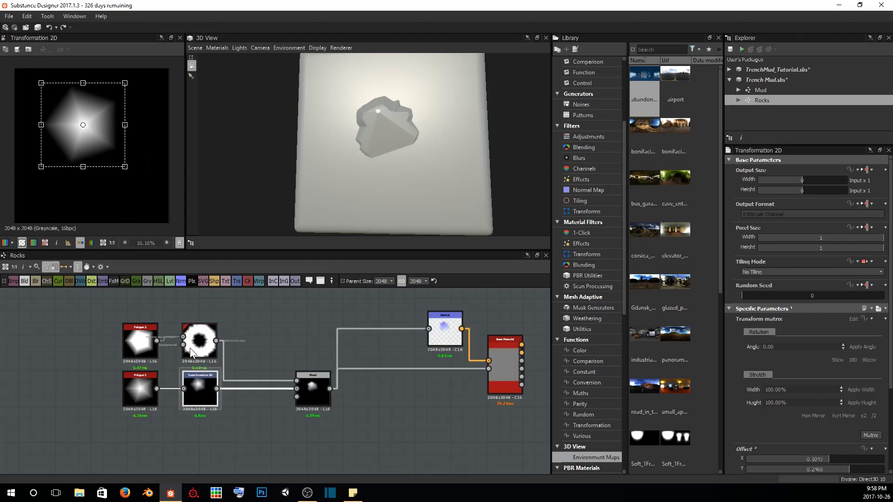
pyautogui.moveTo(107, 140); pyautogui.dragTo(87, 148)
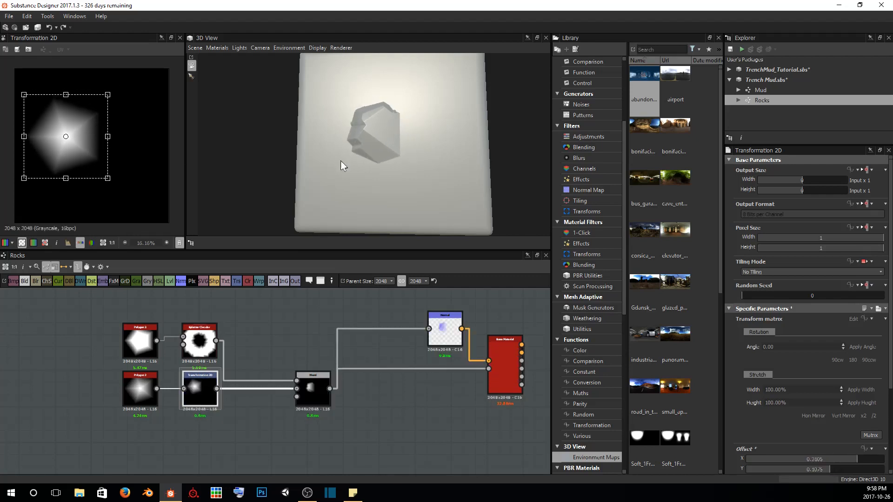
pyautogui.scroll(3, 400, 165)
pyautogui.moveTo(412, 158)
pyautogui.mouseDown()
pyautogui.moveTo(367, 135)
pyautogui.moveTo(370, 157)
pyautogui.moveTo(426, 155)
pyautogui.mouseUp()
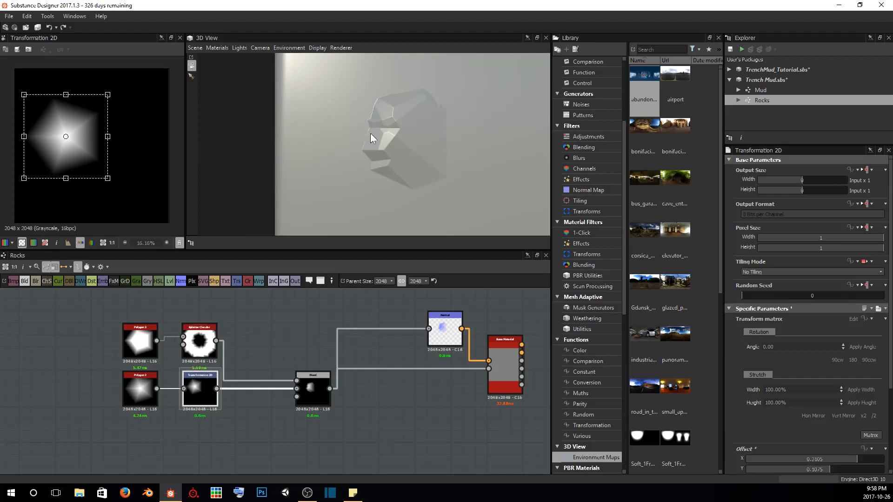
pyautogui.moveTo(429, 195); pyautogui.dragTo(419, 188)
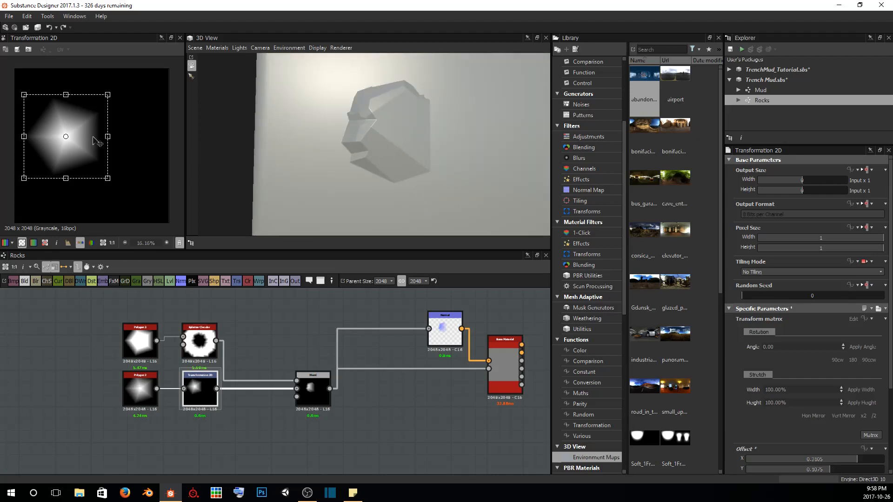
pyautogui.moveTo(80, 141); pyautogui.dragTo(86, 136)
pyautogui.moveTo(89, 134); pyautogui.dragTo(90, 133)
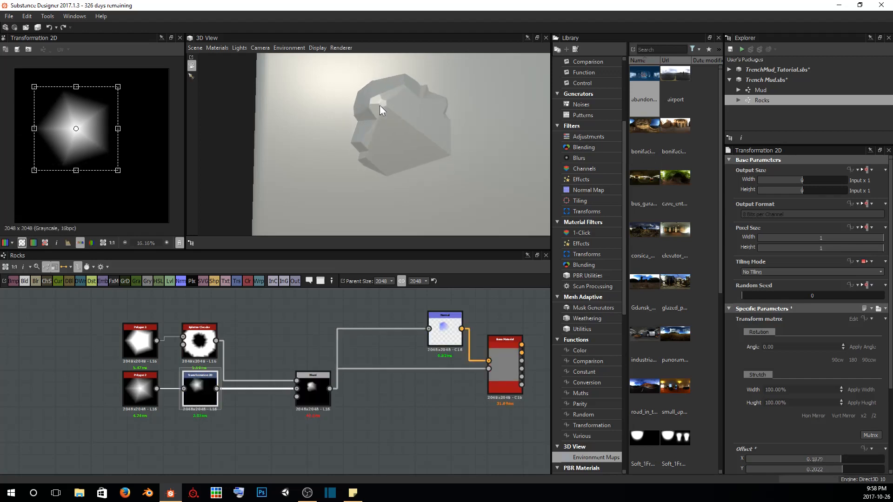
# Set the gradient of the Polygon 2 feeding the Transformation 2D to 1
pyautogui.click(144, 396)
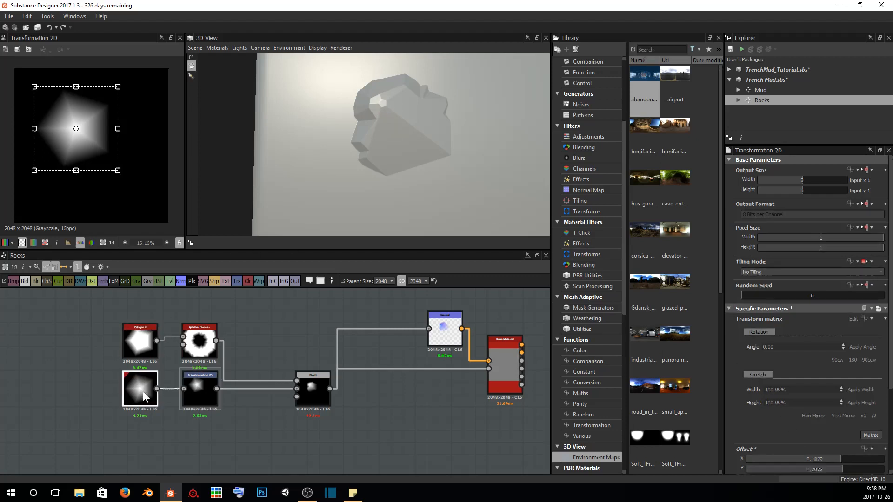
pyautogui.scroll(-5, 801, 406)
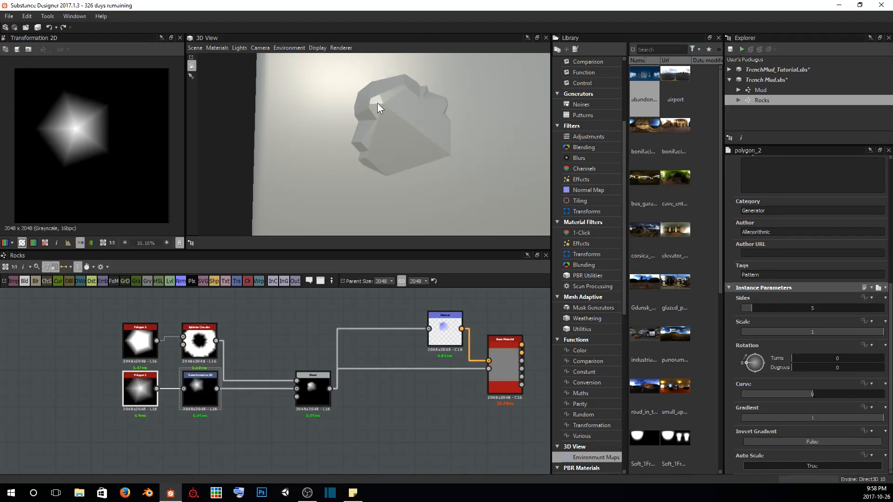
# Rotate the Transformation 2D polygon clockwise and reposition it at an offset of about 0.24, 0.00, checking the rock shape
pyautogui.click(210, 399)
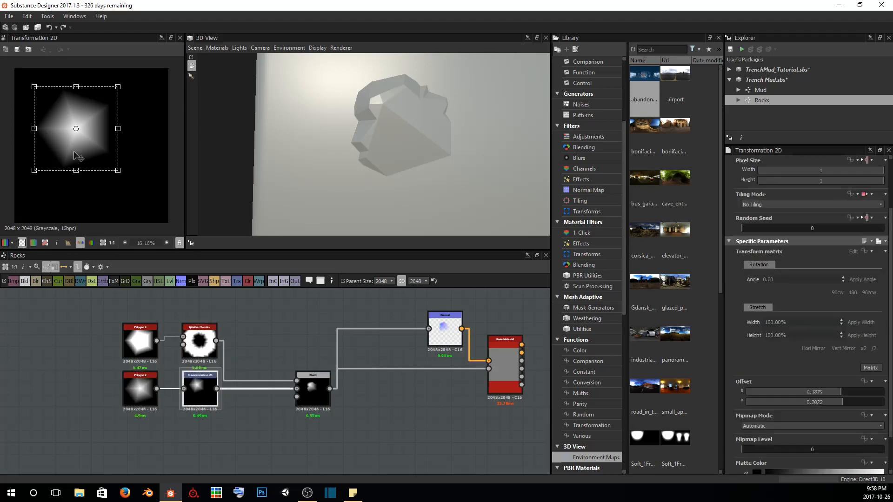
pyautogui.moveTo(85, 129); pyautogui.dragTo(79, 131)
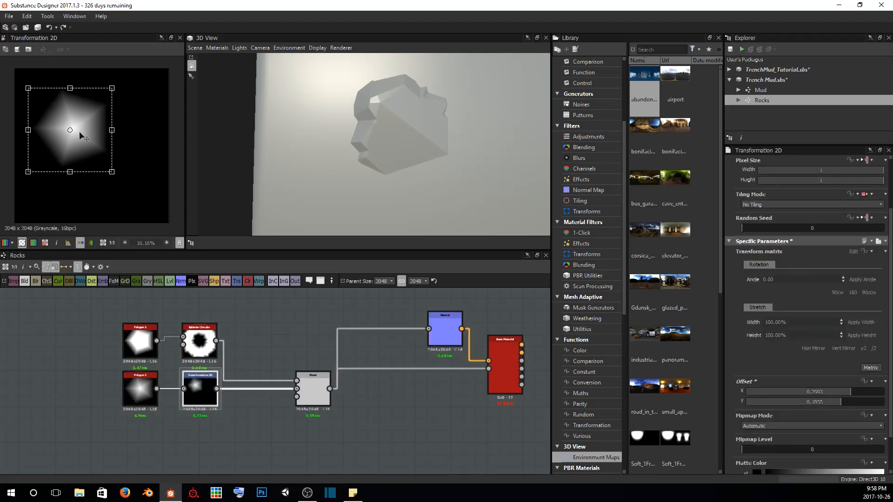
pyautogui.moveTo(131, 112); pyautogui.dragTo(133, 140)
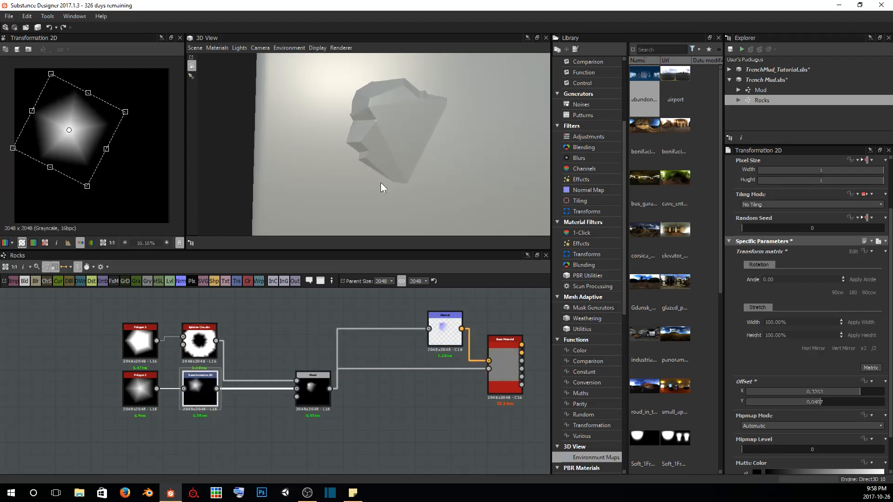
pyautogui.moveTo(79, 132); pyautogui.dragTo(84, 137)
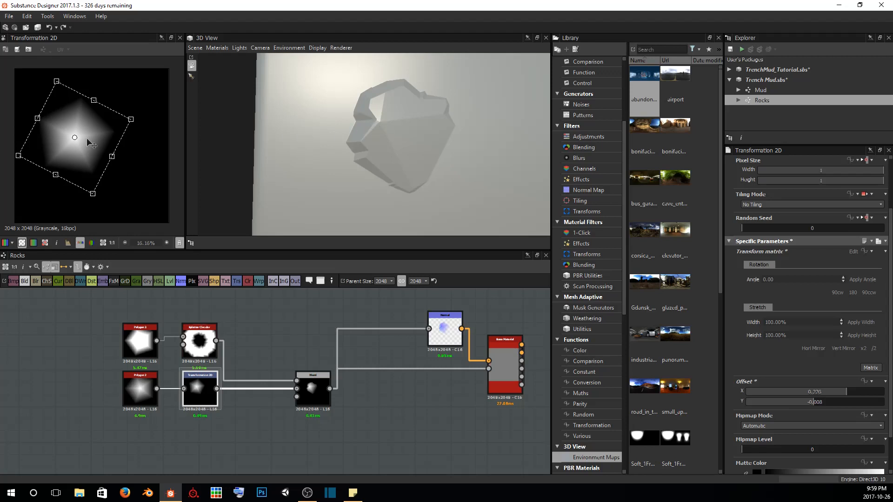
pyautogui.moveTo(86, 138); pyautogui.dragTo(86, 136)
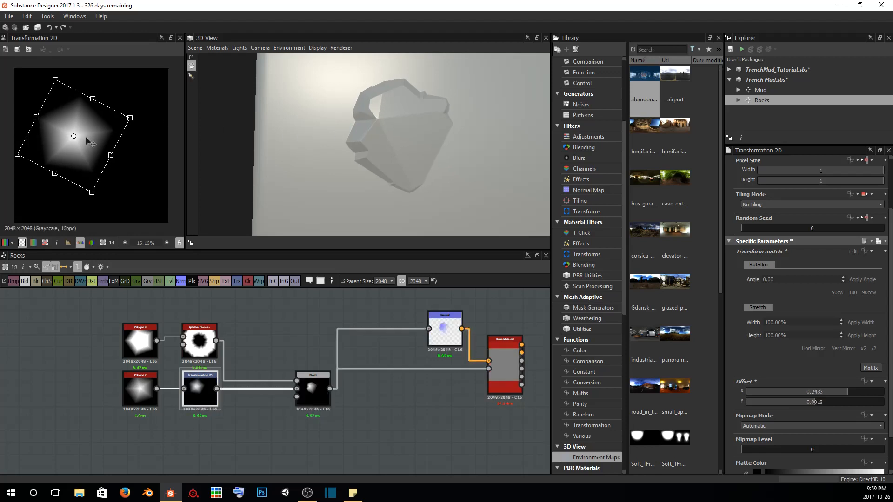
pyautogui.moveTo(457, 157)
pyautogui.mouseDown()
pyautogui.moveTo(437, 161)
pyautogui.moveTo(438, 185)
pyautogui.moveTo(474, 158)
pyautogui.moveTo(454, 141)
pyautogui.moveTo(461, 165)
pyautogui.mouseUp()
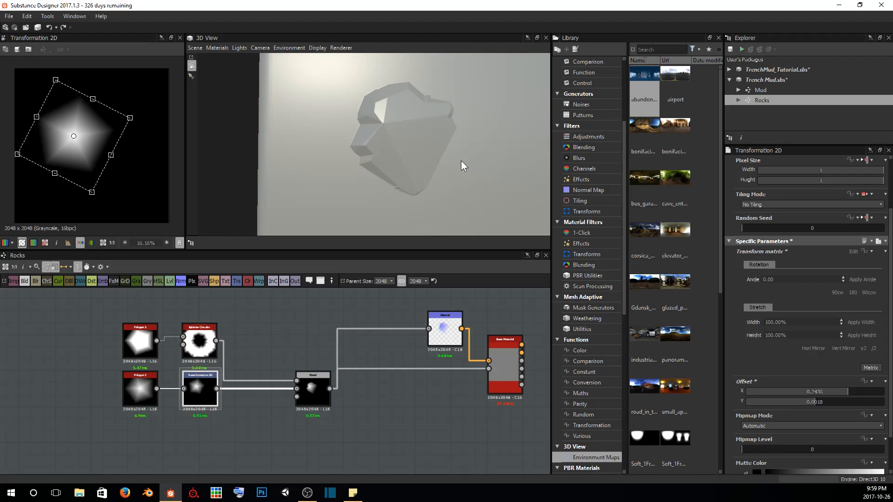
# Save the Trench Mud.sbs package
pyautogui.click(760, 79)
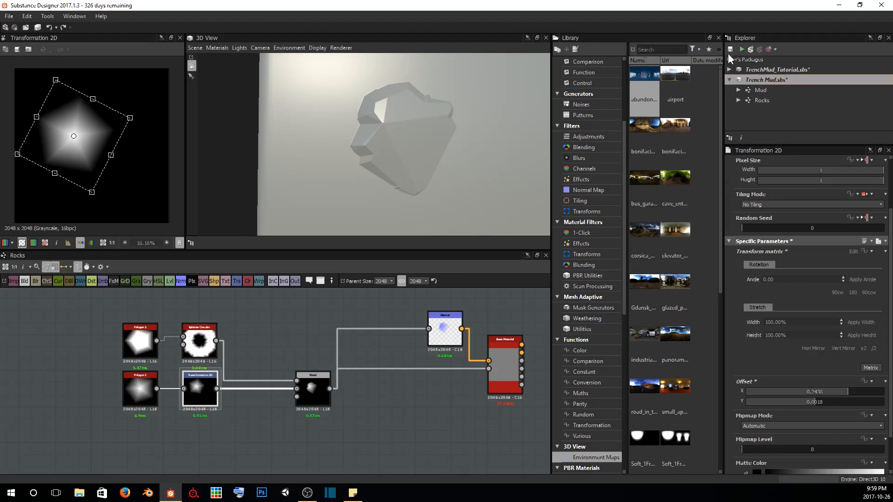
pyautogui.click(730, 49)
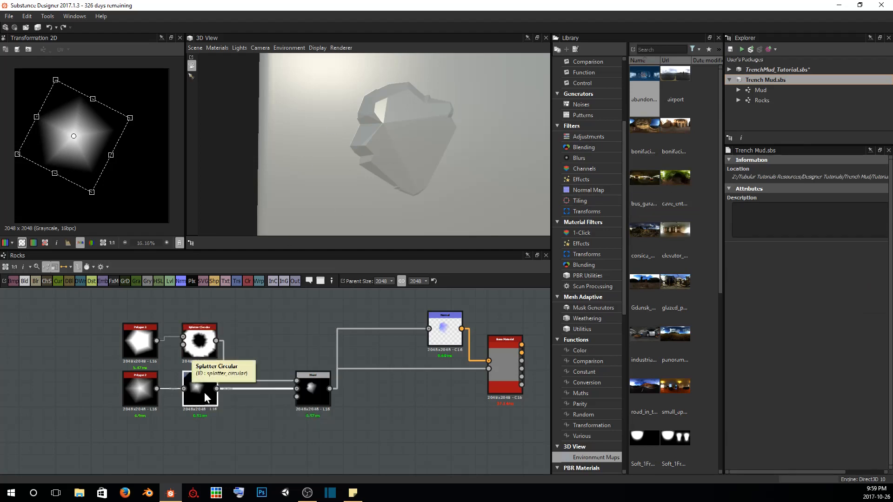
# Compare the Blend output with its Polygon 2 and Splatter Circular inputs, and examine the carved rock on the cube
pyautogui.click(313, 391)
pyautogui.scroll(5, 82, 161)
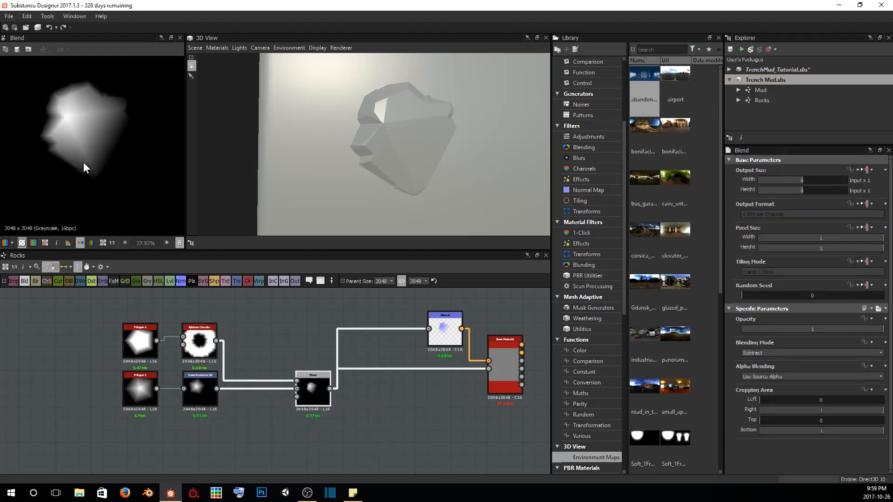
pyautogui.scroll(-3, 89, 156)
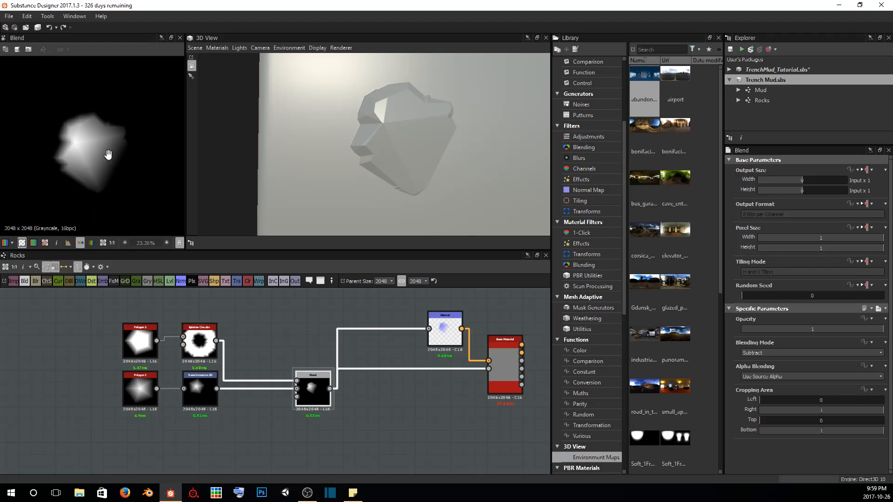
pyautogui.click(144, 395)
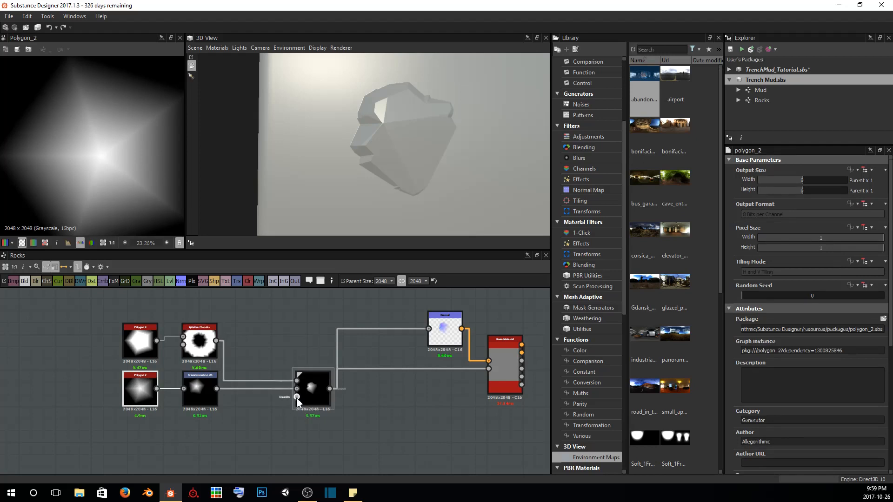
pyautogui.click(308, 389)
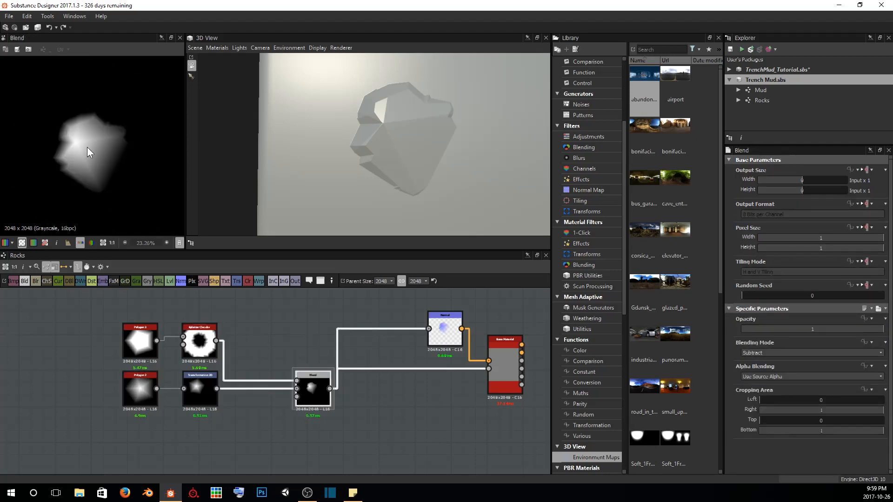
pyautogui.click(199, 341)
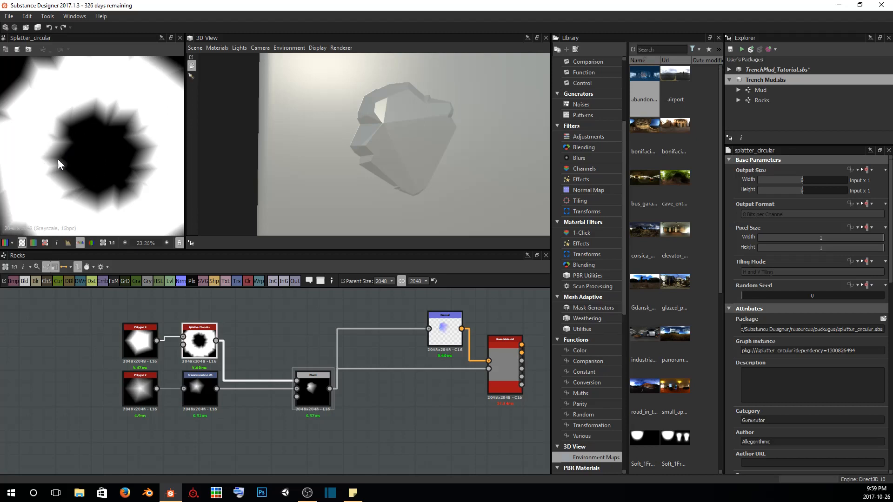
pyautogui.click(315, 389)
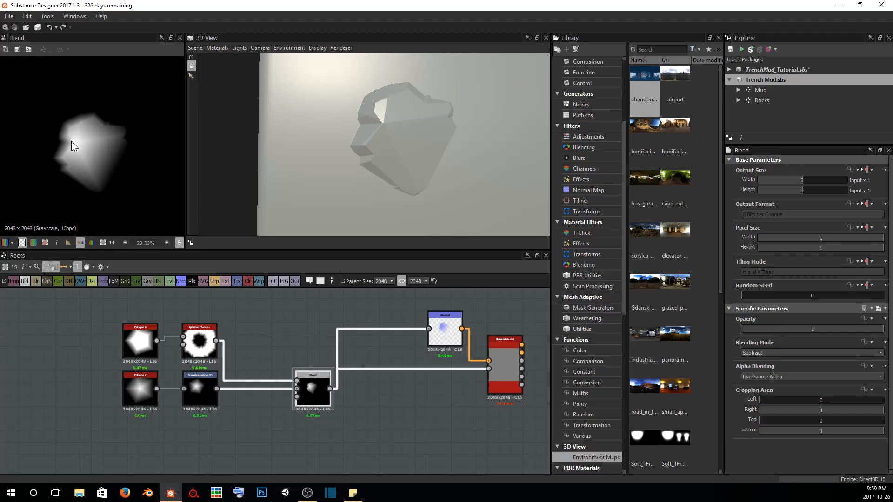
pyautogui.scroll(3, 73, 149)
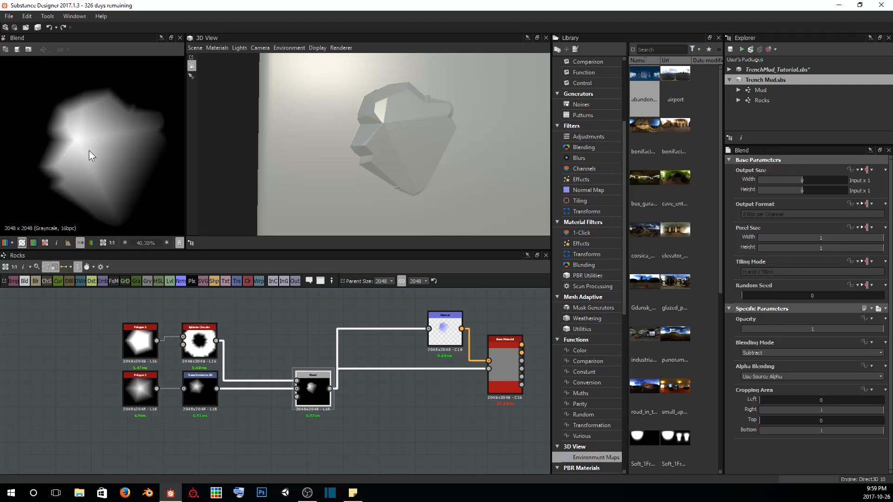
pyautogui.keyDown('alt'); pyautogui.moveTo(429, 155); pyautogui.dragTo(406, 100); pyautogui.keyUp('alt')
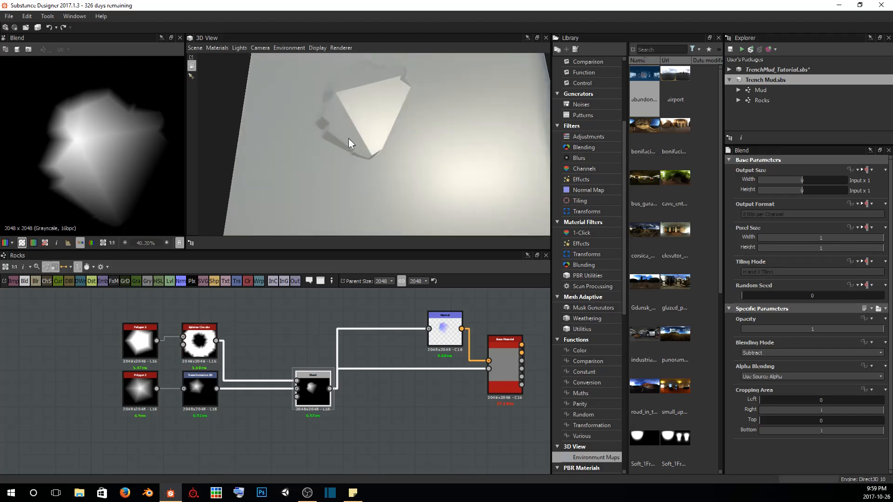
# Move the Polygon 2, Splatter Circular, Transformation 2D and Blend nodes farther away from the Normal node to make room
pyautogui.keyDown('alt'); pyautogui.moveTo(348, 139); pyautogui.dragTo(420, 143); pyautogui.keyUp('alt')
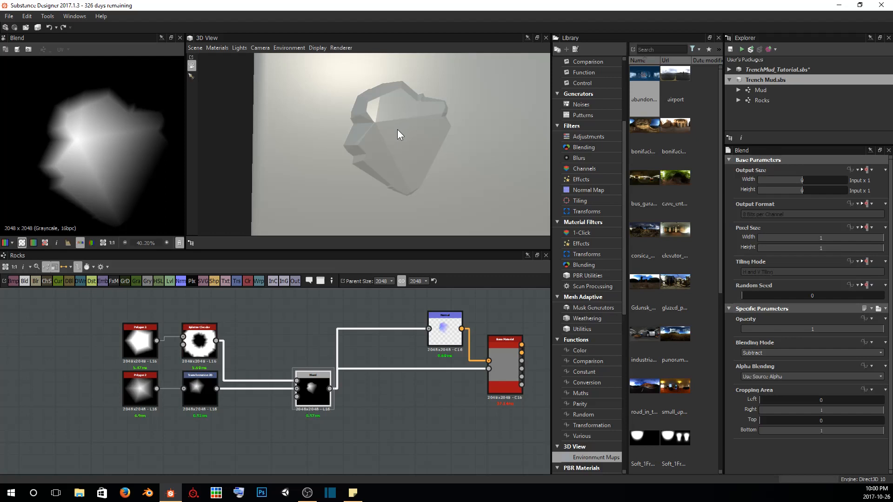
pyautogui.moveTo(401, 399); pyautogui.dragTo(325, 408, button='middle')
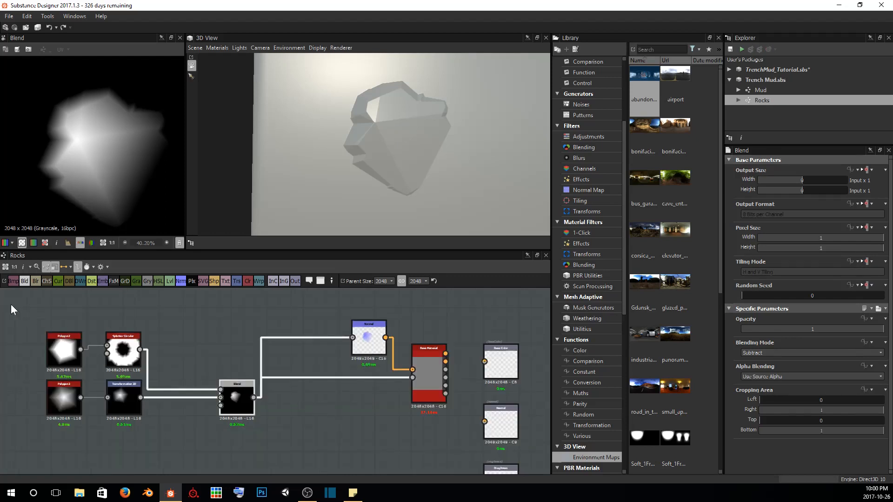
pyautogui.moveTo(23, 310); pyautogui.dragTo(103, 358)
pyautogui.moveTo(211, 355); pyautogui.dragTo(279, 371, button='middle')
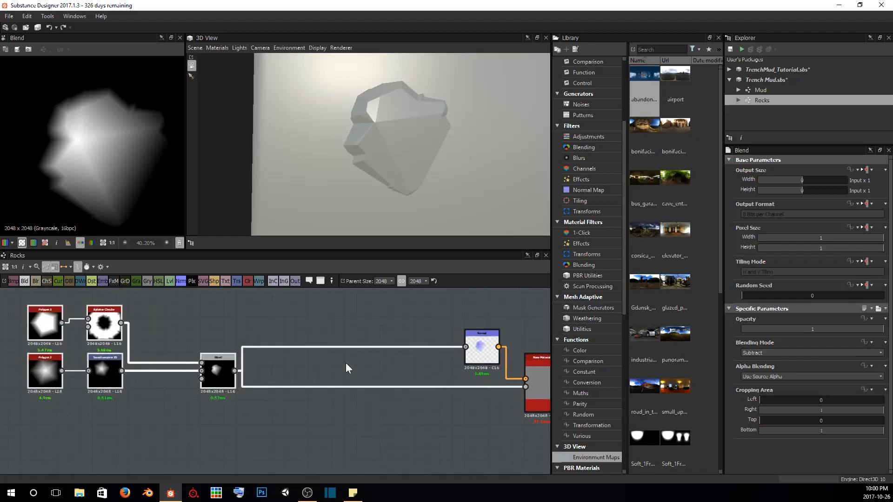
pyautogui.moveTo(247, 339); pyautogui.dragTo(294, 342, button='middle')
pyautogui.scroll(2, 293, 344)
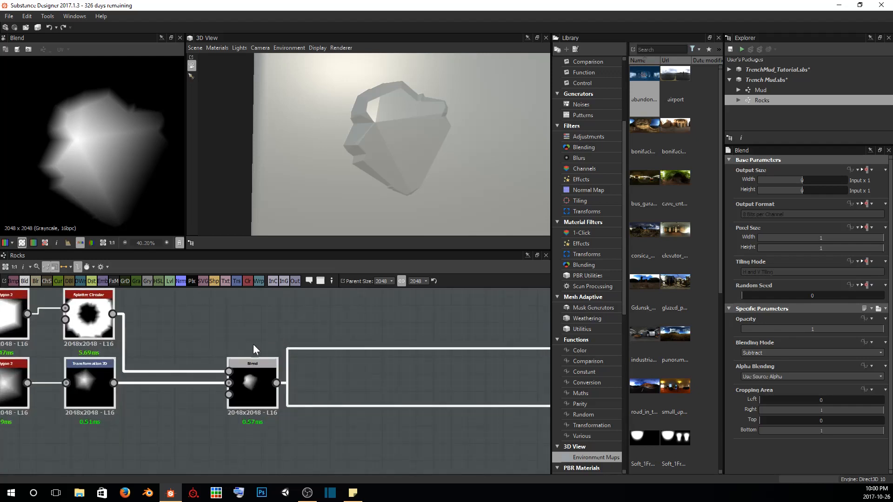
# Insert a Slope Blur Grayscale node directly after the Blend that carves the rock
pyautogui.click(250, 376)
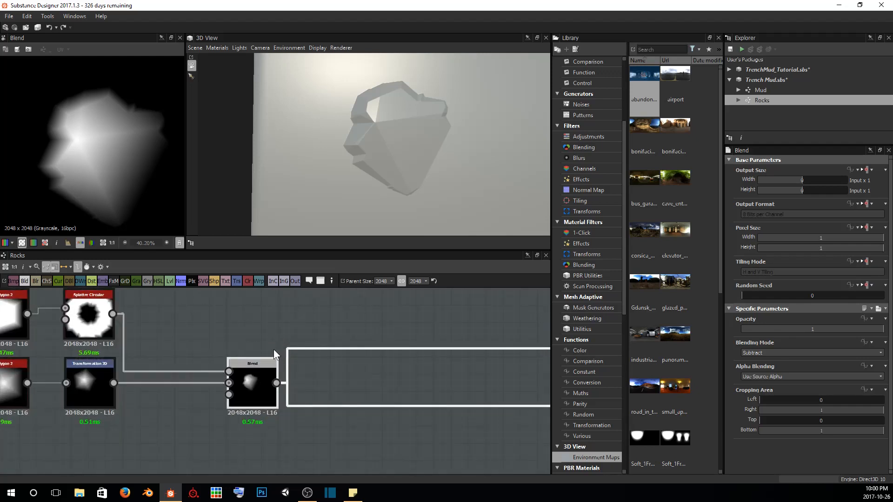
pyautogui.press('space')
pyautogui.write('slope')
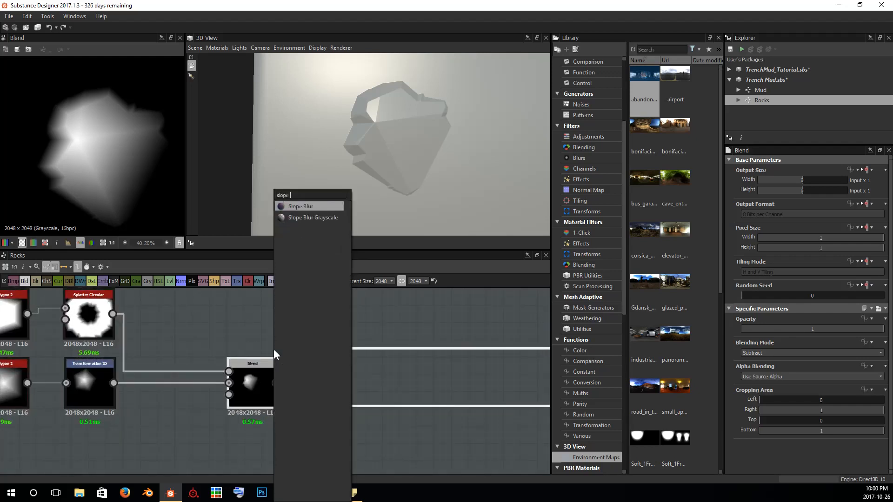
pyautogui.write(' blur')
pyautogui.press('Down')
pyautogui.press('Return')
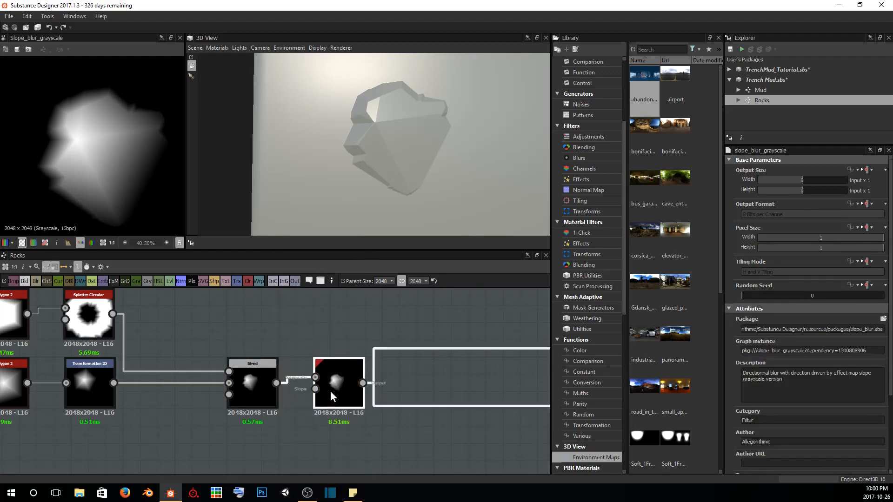
# Add a Fractal Sum Base noise below the Blend and connect it to the Slope input of the Slope Blur Grayscale
pyautogui.moveTo(278, 406); pyautogui.dragTo(298, 368, button='middle')
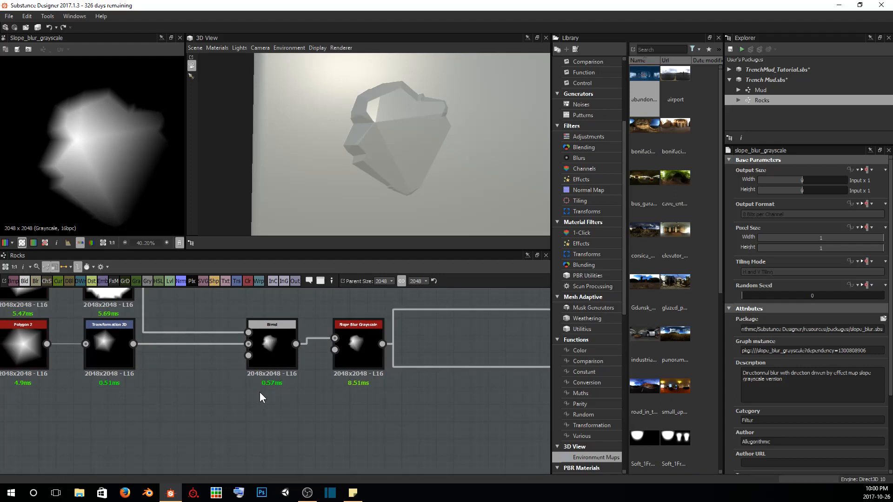
pyautogui.press('space')
pyautogui.write('frac')
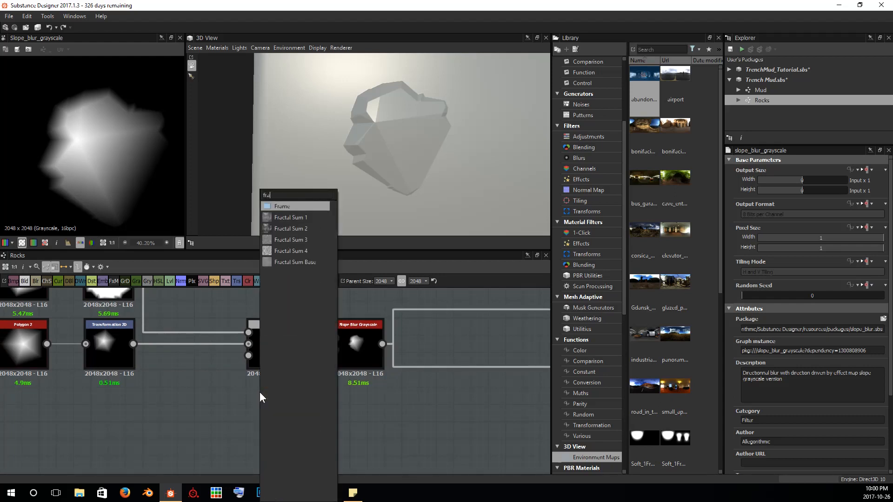
pyautogui.press('Down')
pyautogui.press('Down')
pyautogui.press('Down')
pyautogui.press('Down')
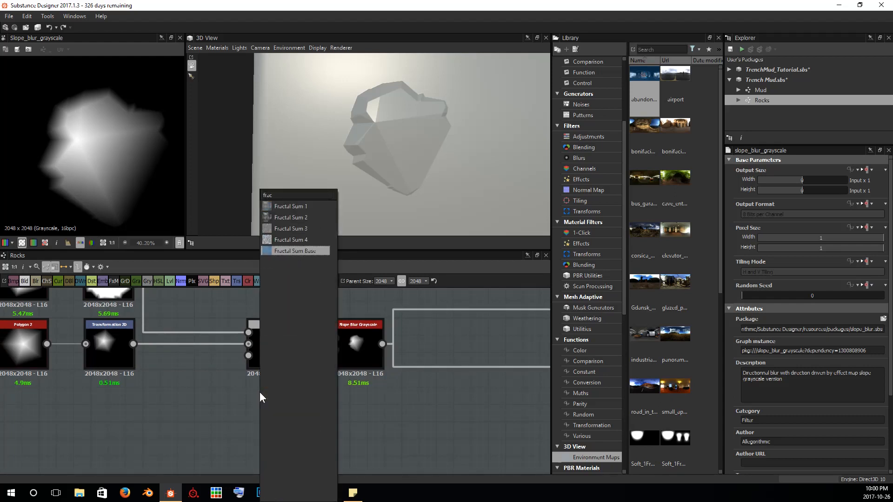
pyautogui.press('Return')
pyautogui.moveTo(260, 392); pyautogui.dragTo(277, 410)
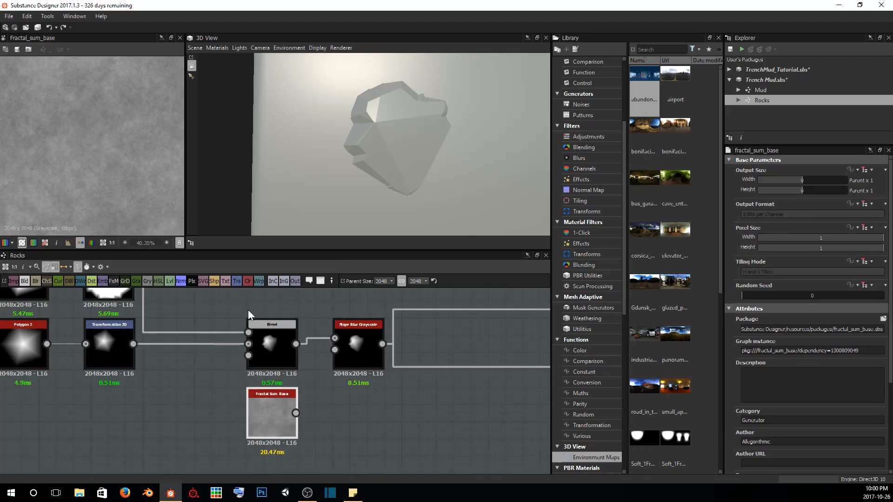
pyautogui.moveTo(336, 354); pyautogui.dragTo(336, 354)
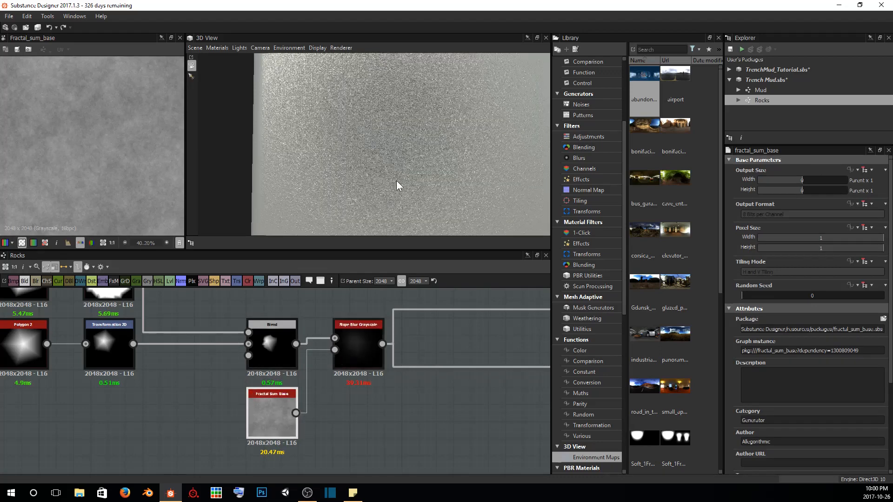
# Check the blurred surface on the cube and set the Slope Blur Grayscale's Samples to 28
pyautogui.scroll(-2, 396, 181)
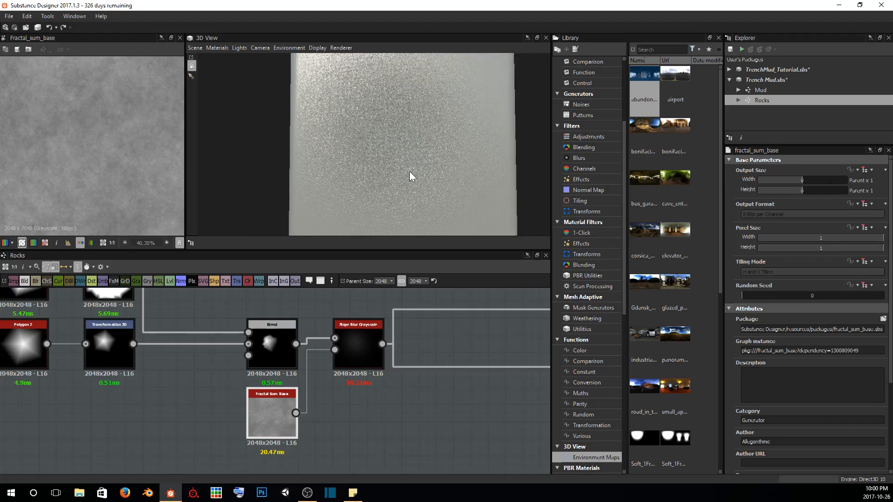
pyautogui.moveTo(409, 172)
pyautogui.mouseDown()
pyautogui.moveTo(358, 225)
pyautogui.moveTo(295, 235)
pyautogui.moveTo(396, 168)
pyautogui.mouseUp()
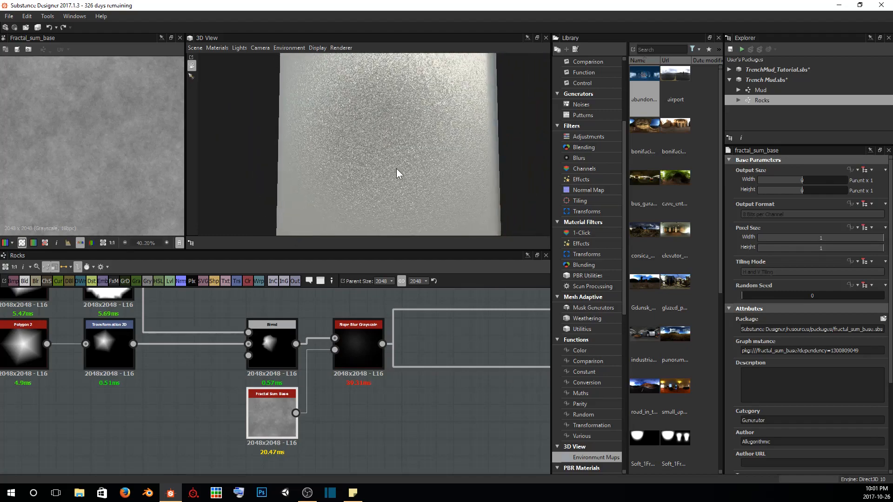
pyautogui.click(364, 333)
pyautogui.scroll(-3, 818, 409)
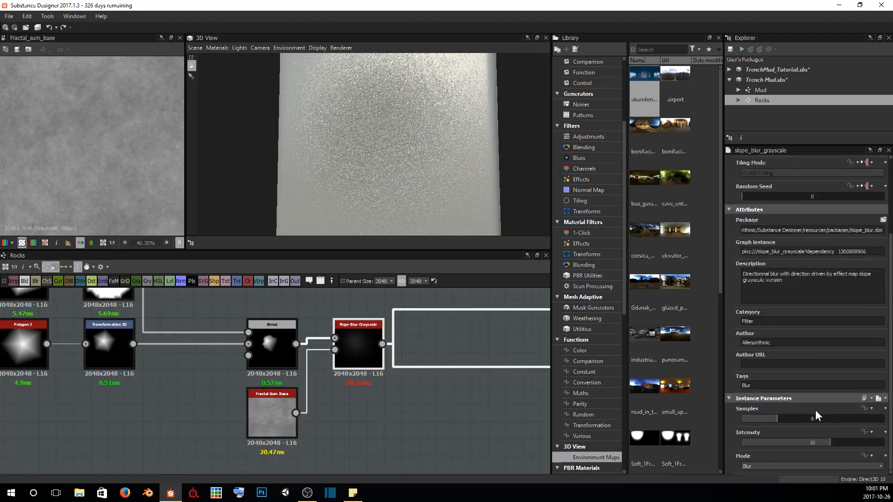
pyautogui.moveTo(777, 417); pyautogui.dragTo(863, 412)
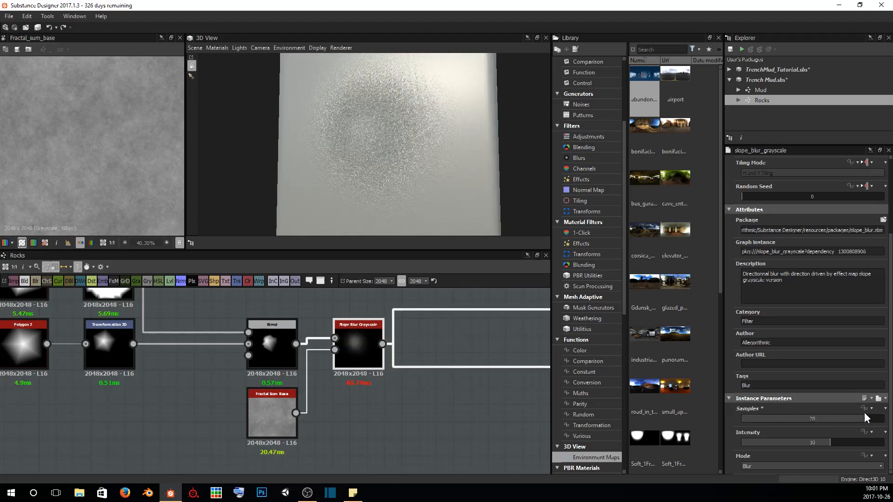
# Preview the Slope Blur Grayscale against the Blend, set its Intensity to 0.89 and inspect the rock surface
pyautogui.doubleClick(367, 347)
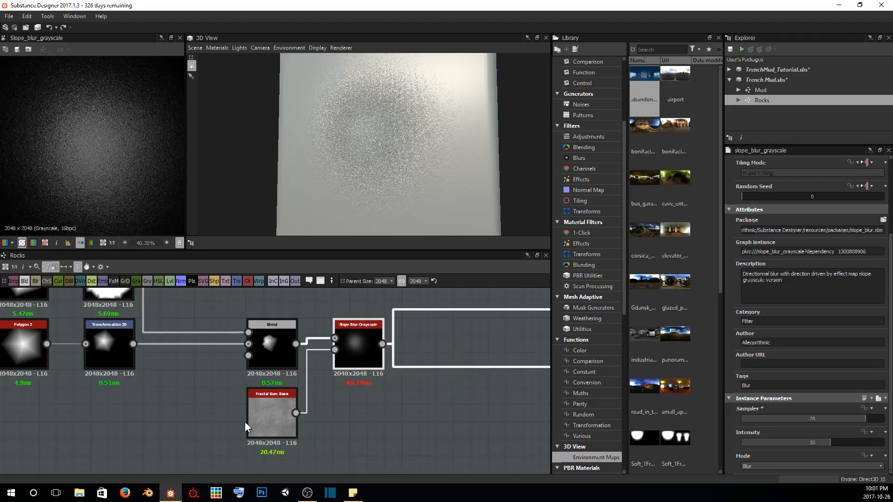
pyautogui.doubleClick(272, 346)
pyautogui.doubleClick(353, 341)
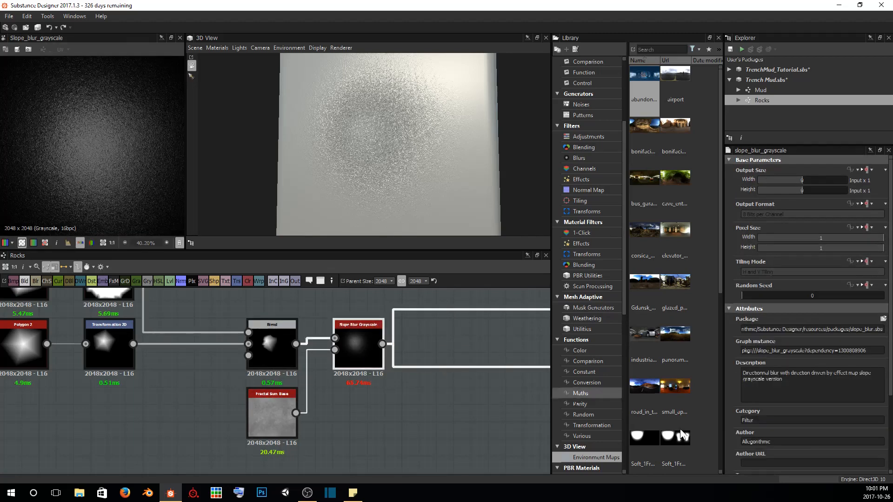
pyautogui.scroll(-3, 803, 442)
pyautogui.moveTo(823, 443); pyautogui.dragTo(749, 444)
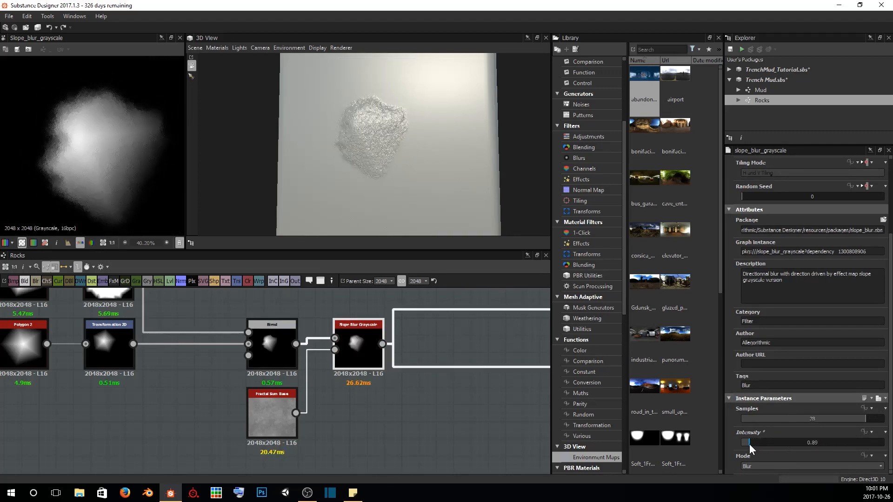
pyautogui.scroll(6, 390, 149)
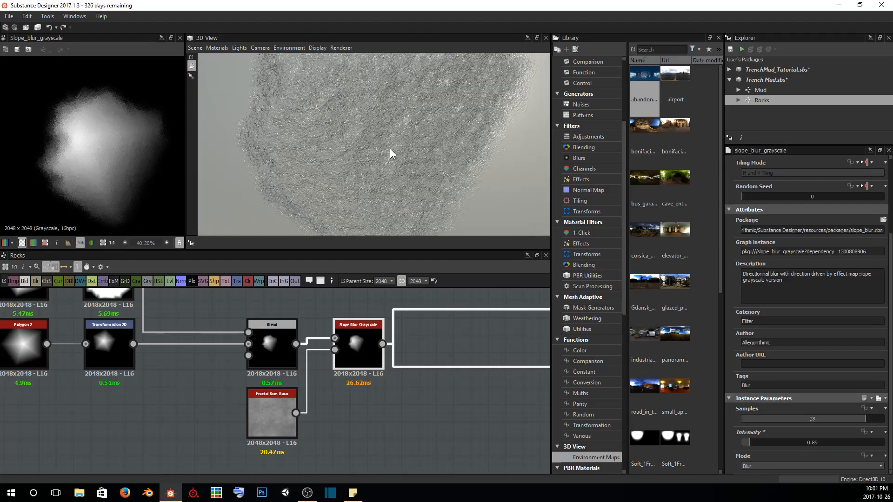
pyautogui.moveTo(421, 105); pyautogui.dragTo(409, 175)
pyautogui.scroll(4, 406, 175)
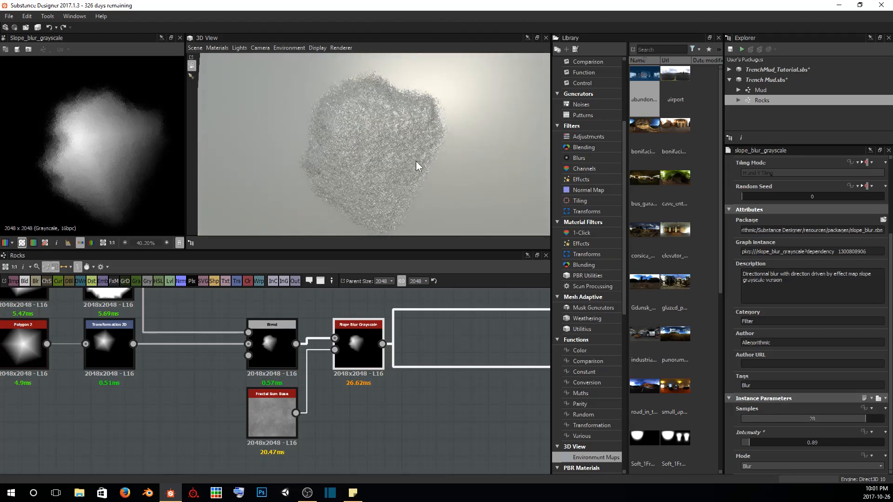
# Set the Fractal Sum Base's Roughness to 0.9 and its Global Opacity to 0.16, checking the rock surface
pyautogui.click(281, 417)
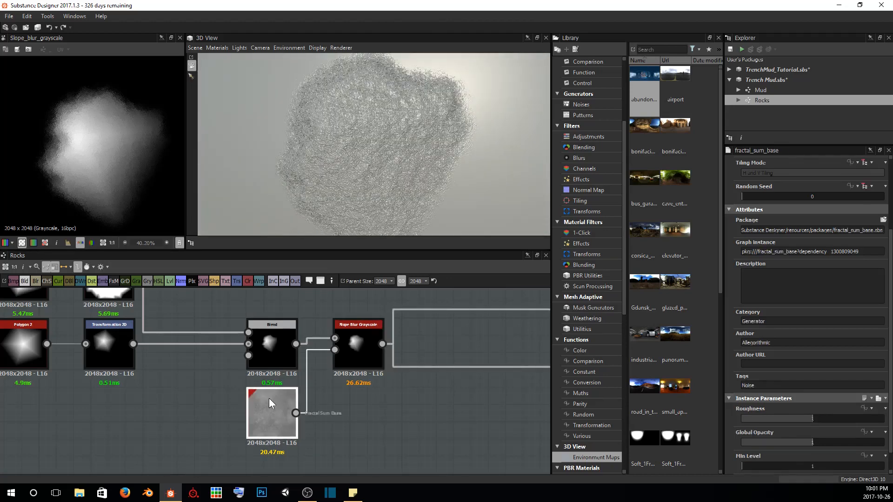
pyautogui.scroll(-1, 818, 385)
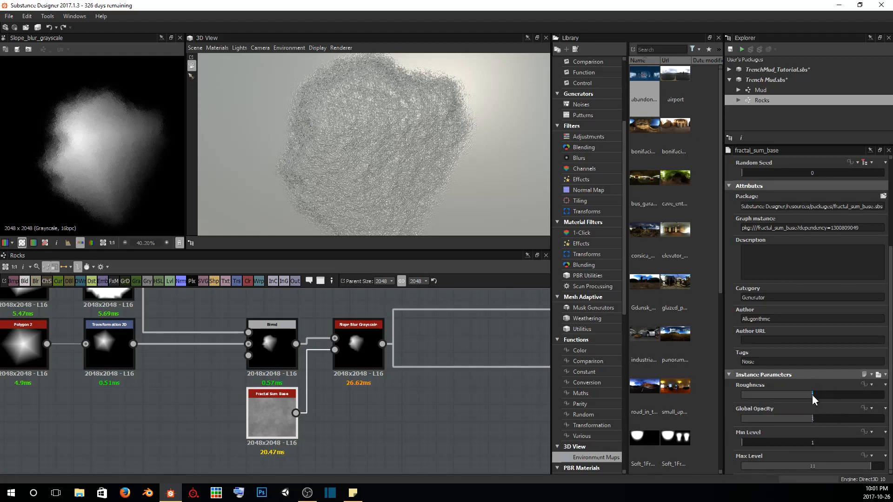
pyautogui.moveTo(812, 394); pyautogui.dragTo(780, 395)
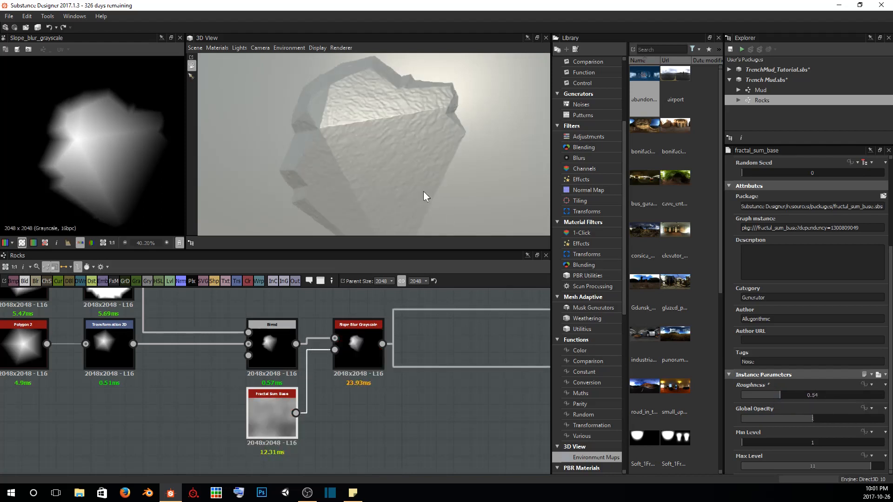
pyautogui.moveTo(423, 191); pyautogui.dragTo(307, 100)
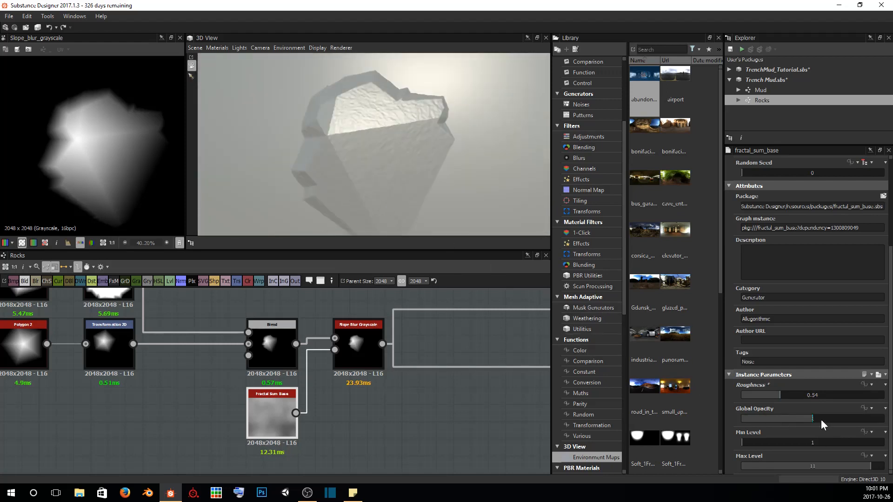
pyautogui.moveTo(821, 420); pyautogui.dragTo(805, 394)
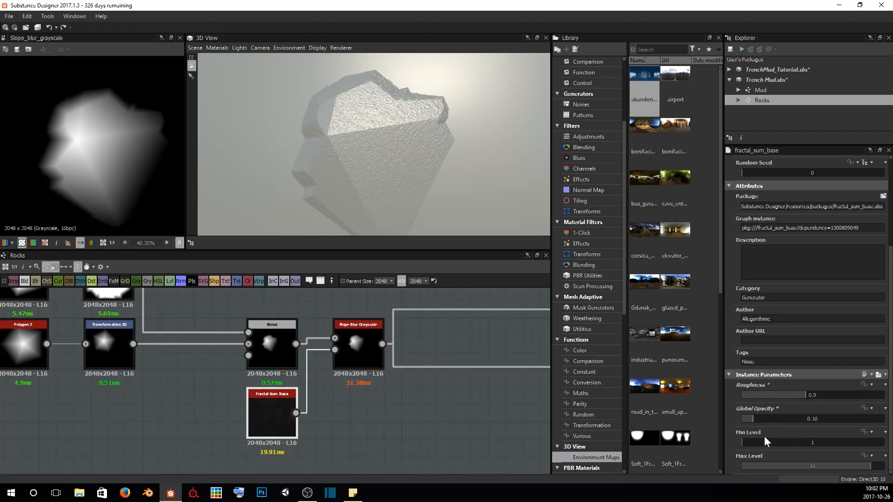
# Try Min Level values of 6, 2 and 7 on the Fractal Sum Base while inspecting the rock's surface detail
pyautogui.moveTo(765, 438); pyautogui.dragTo(802, 439)
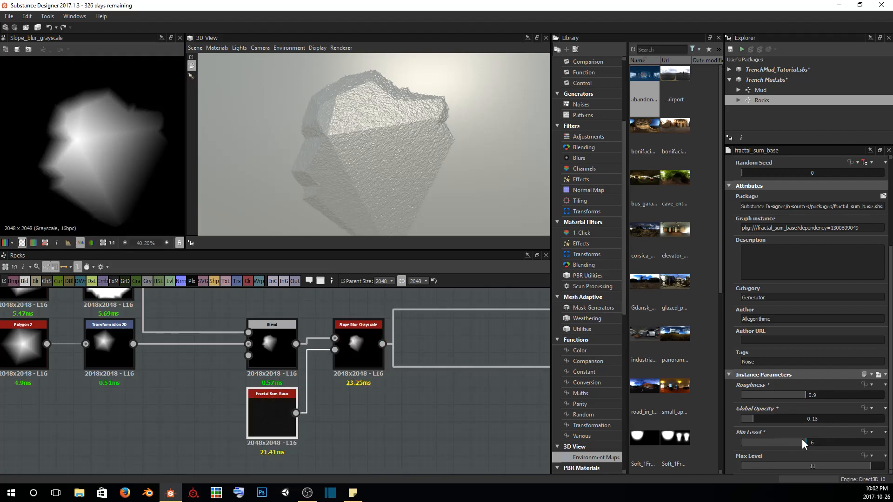
pyautogui.scroll(5, 388, 139)
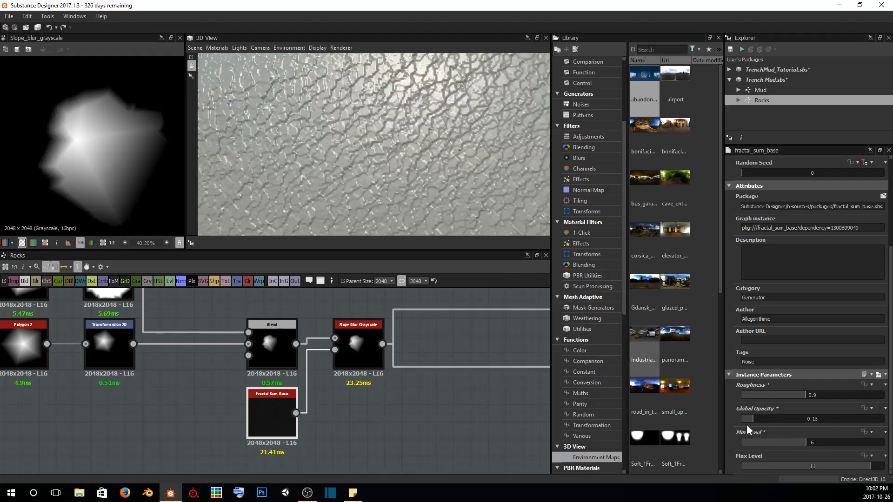
pyautogui.moveTo(809, 442); pyautogui.dragTo(760, 440)
pyautogui.moveTo(420, 136); pyautogui.dragTo(364, 96)
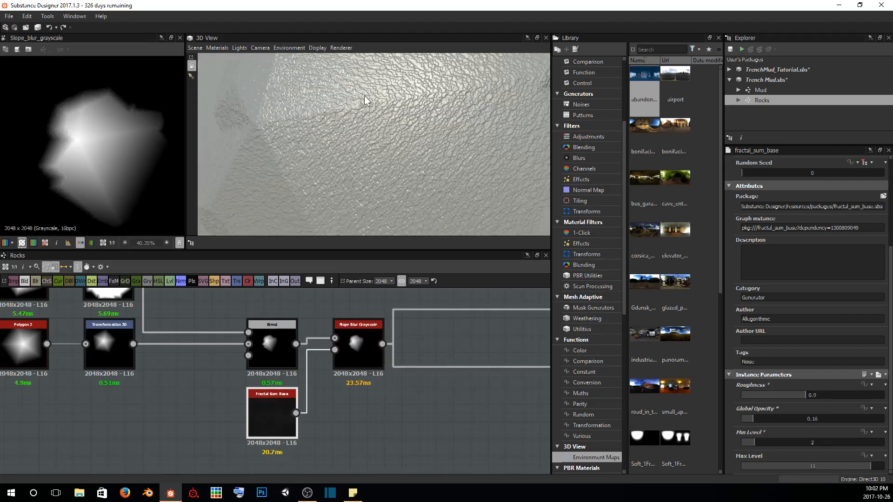
pyautogui.moveTo(760, 440); pyautogui.dragTo(813, 443)
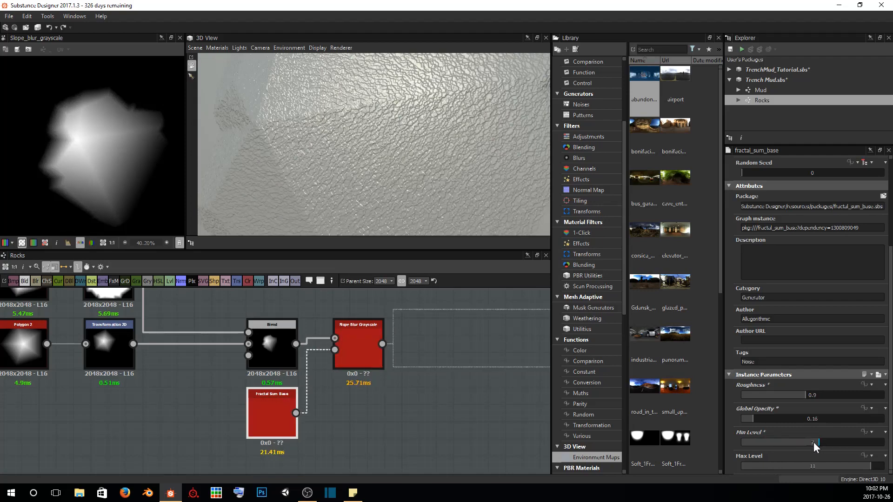
# Try a Max Level of 12 on the Fractal Sum Base, then set it to 10
pyautogui.moveTo(870, 466); pyautogui.dragTo(889, 473)
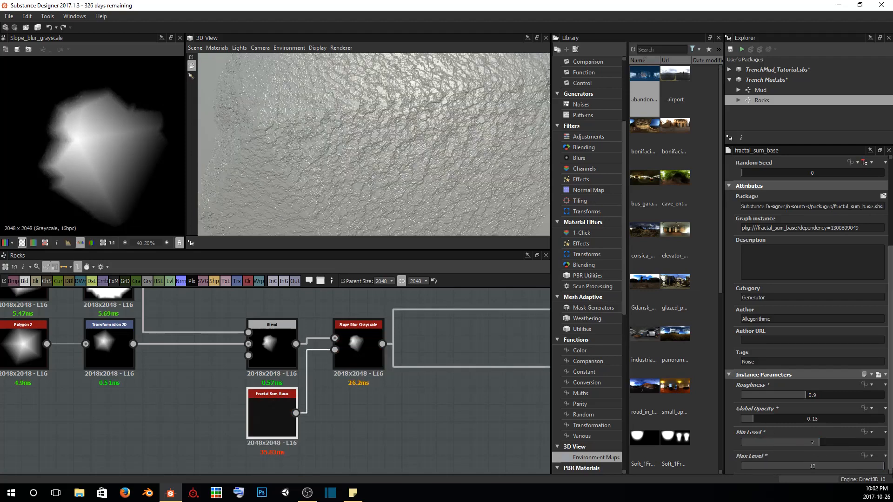
pyautogui.scroll(4, 381, 124)
pyautogui.scroll(-3, 381, 124)
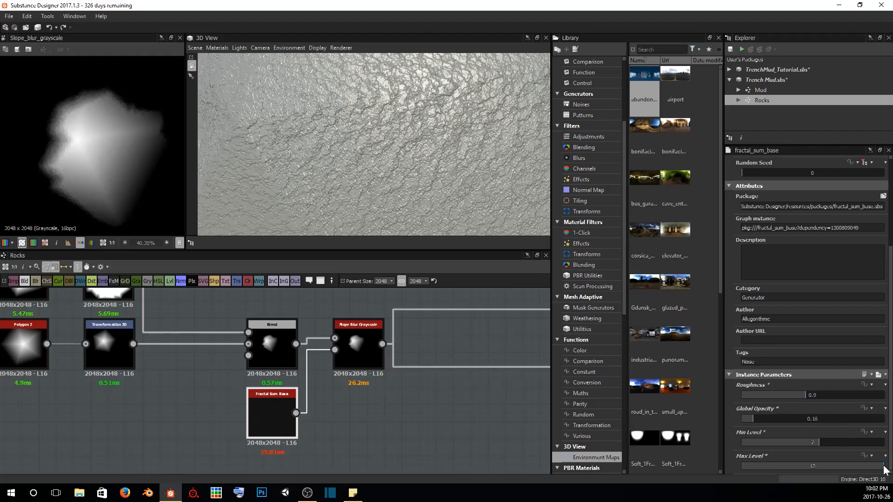
pyautogui.moveTo(884, 465); pyautogui.dragTo(852, 463)
pyautogui.scroll(-5, 406, 150)
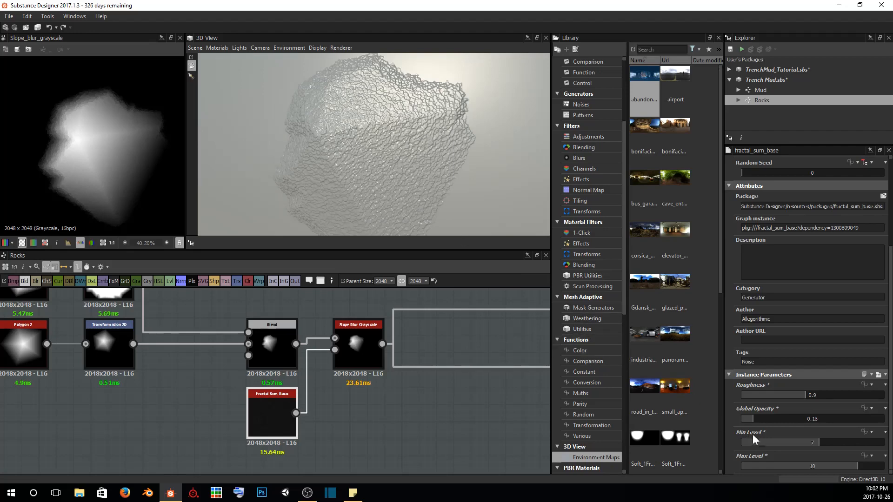
# Set the Fractal Sum Base's Min Level to 3 and inspect the rock up close and from farther away
pyautogui.moveTo(819, 444); pyautogui.dragTo(769, 442)
pyautogui.scroll(5, 387, 155)
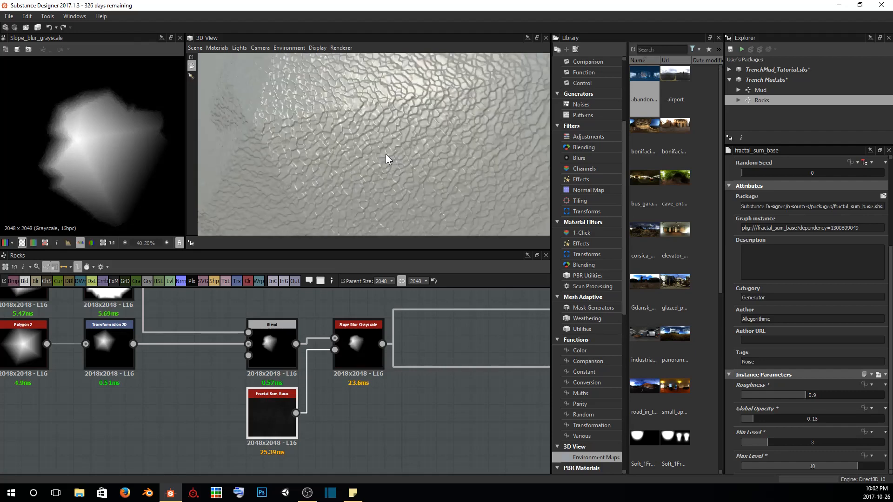
pyautogui.moveTo(386, 154)
pyautogui.mouseDown()
pyautogui.moveTo(357, 166)
pyautogui.moveTo(391, 148)
pyautogui.mouseUp()
pyautogui.scroll(-5, 393, 147)
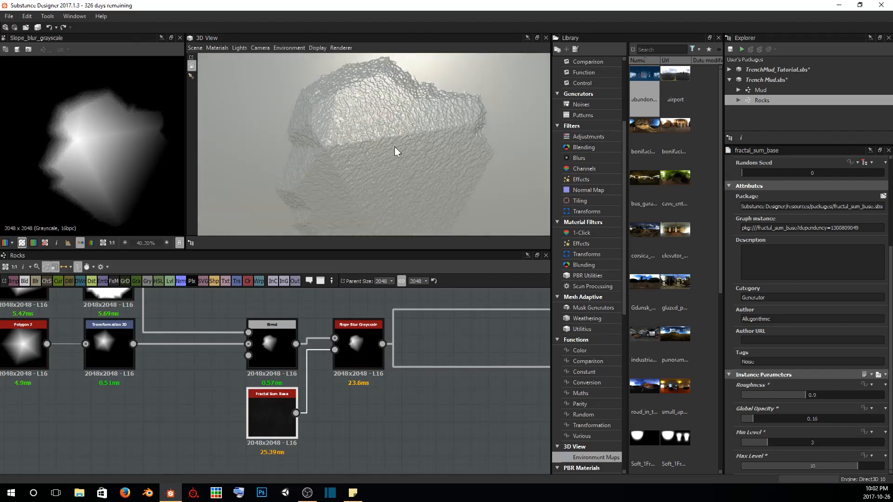
# Set the Slope Blur Grayscale's Intensity to 0.52 and its Mode to Min, inspecting the rock from another angle
pyautogui.click(362, 356)
pyautogui.scroll(-1, 772, 425)
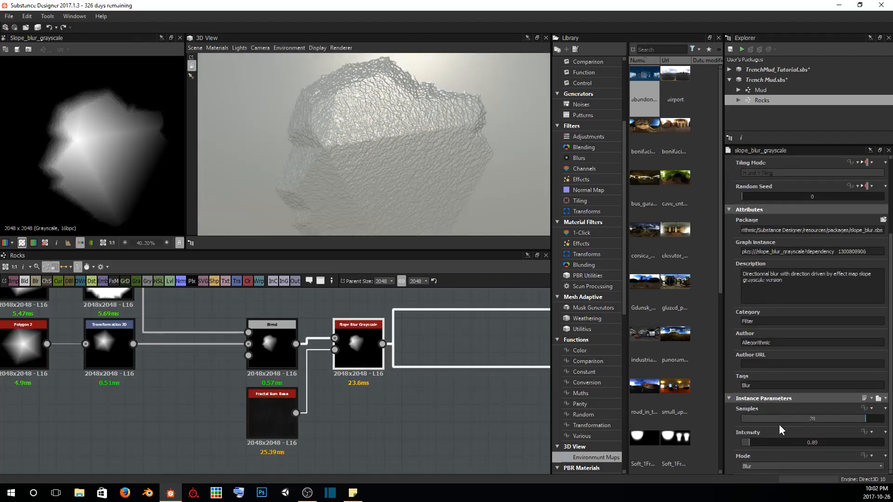
pyautogui.moveTo(750, 441); pyautogui.dragTo(745, 442)
pyautogui.click(764, 467)
pyautogui.click(759, 479)
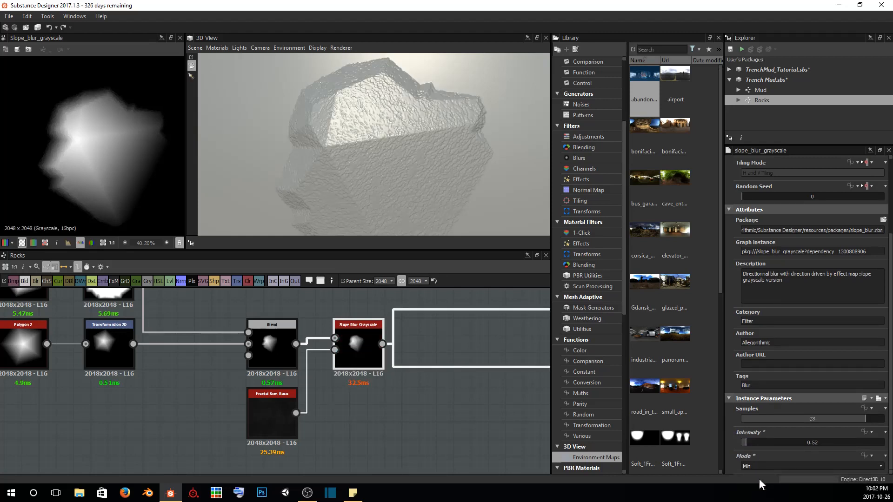
pyautogui.keyDown('alt'); pyautogui.moveTo(364, 141); pyautogui.dragTo(520, 284); pyautogui.keyUp('alt')
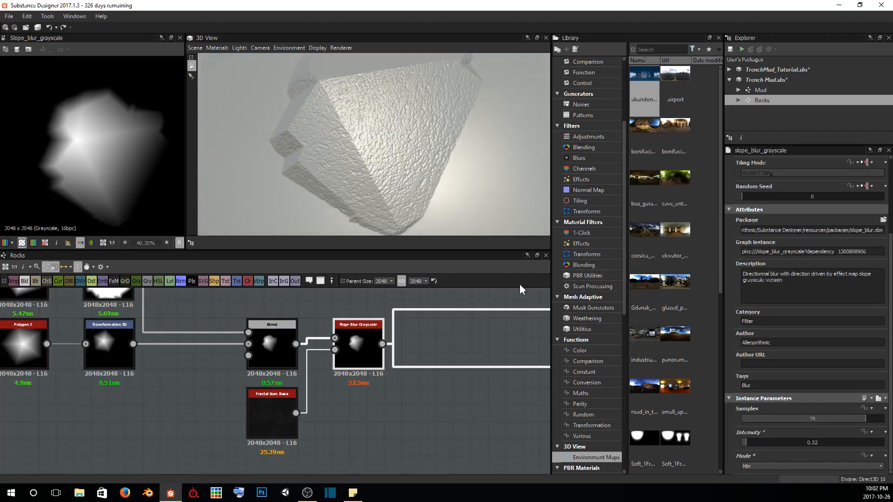
# Try the Max mode on the Slope Blur Grayscale and inspect the rock's surface up close
pyautogui.click(757, 463)
pyautogui.click(752, 484)
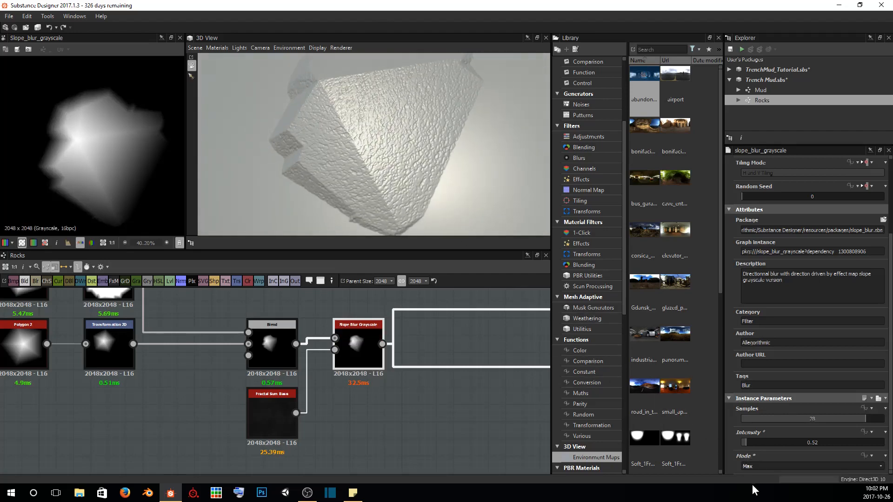
pyautogui.scroll(6, 479, 104)
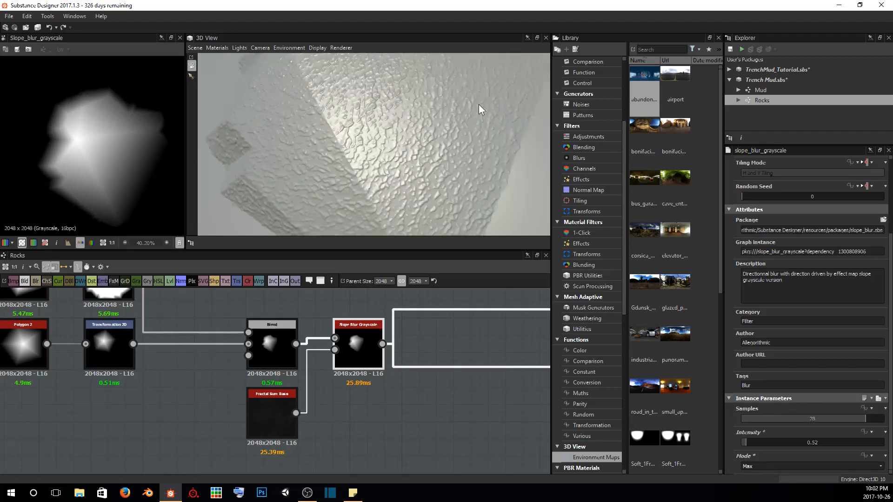
pyautogui.moveTo(460, 85); pyautogui.dragTo(451, 126)
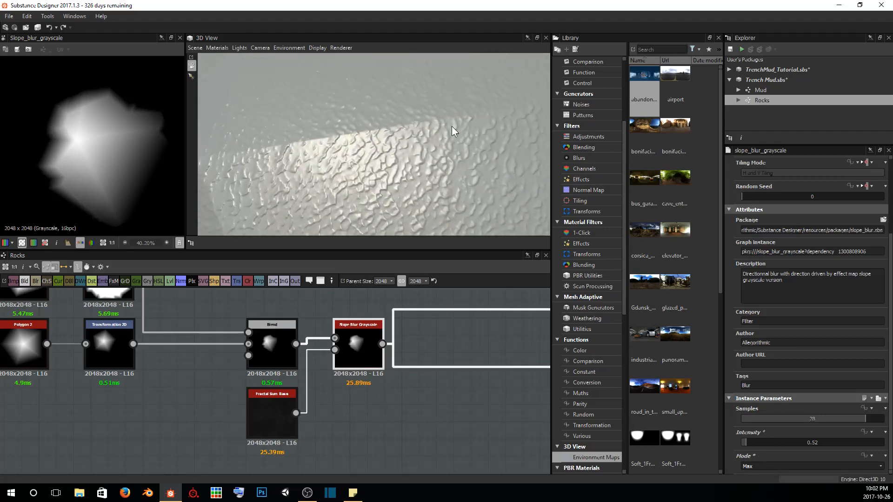
# Switch the Slope Blur Grayscale's Mode back to Min and inspect the whole rock from several angles
pyautogui.click(765, 465)
pyautogui.click(763, 474)
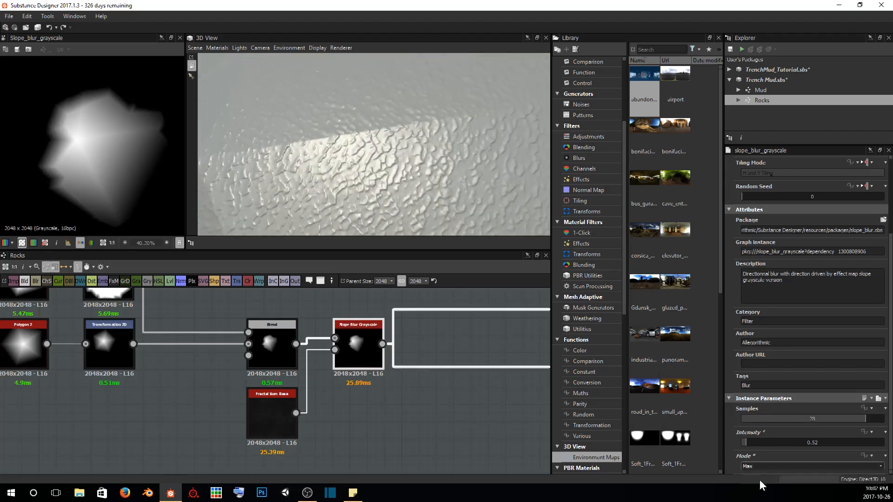
pyautogui.moveTo(456, 135); pyautogui.dragTo(416, 105)
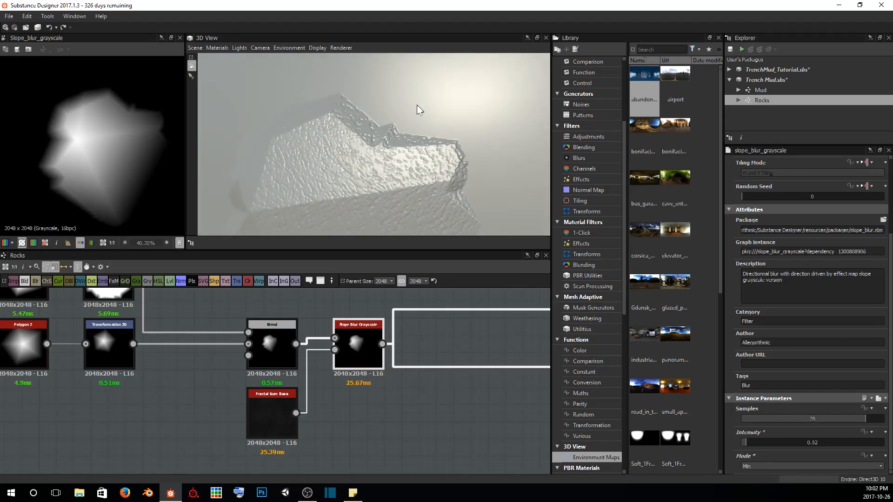
pyautogui.moveTo(362, 146); pyautogui.dragTo(421, 143)
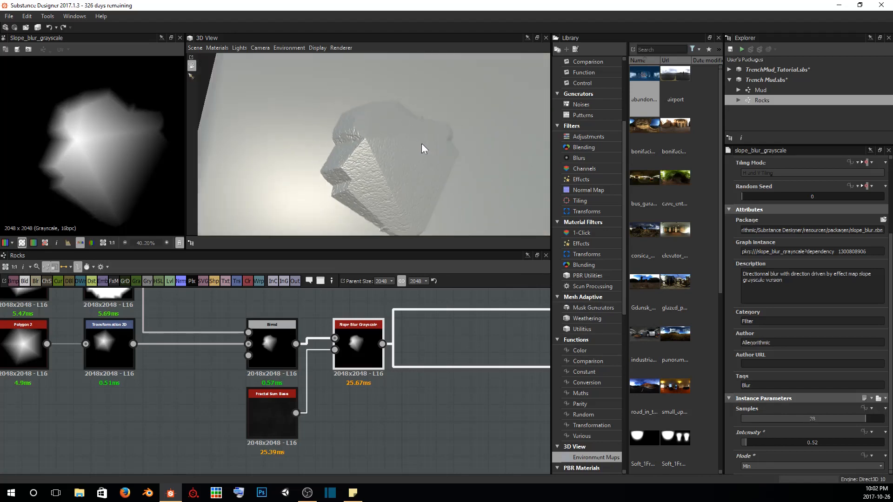
pyautogui.moveTo(364, 154); pyautogui.dragTo(341, 146)
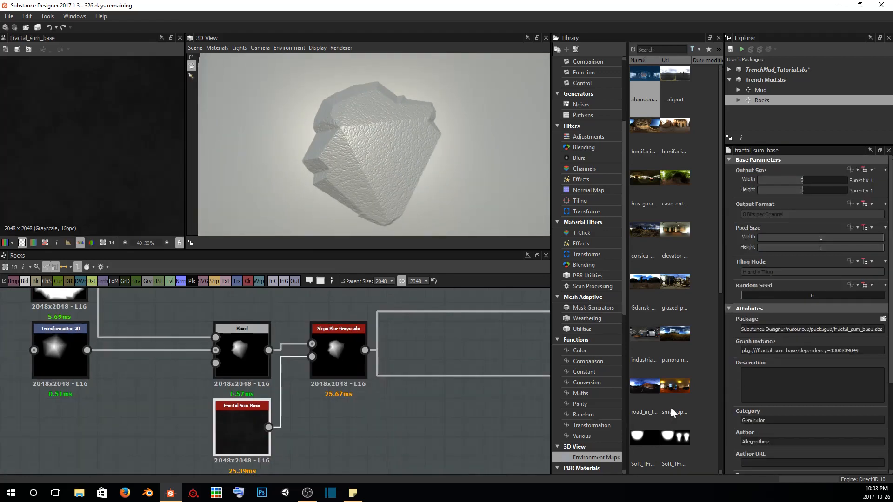
# Set the Fractal Sum Base's Roughness to 0.6 and Global Opacity to 0.59, inspecting the surface up close and from farther away
pyautogui.scroll(-3, 791, 388)
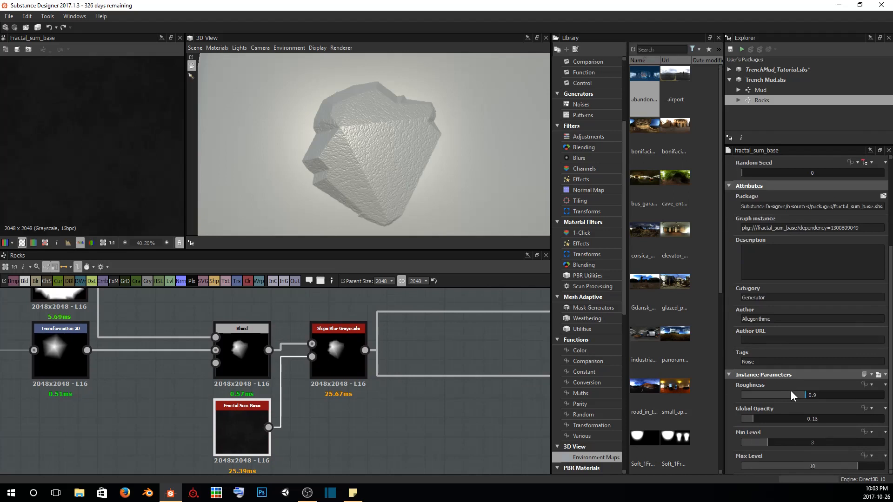
pyautogui.moveTo(749, 419); pyautogui.dragTo(784, 390)
pyautogui.moveTo(384, 135); pyautogui.dragTo(380, 150)
pyautogui.scroll(3, 380, 150)
pyautogui.scroll(4, 372, 163)
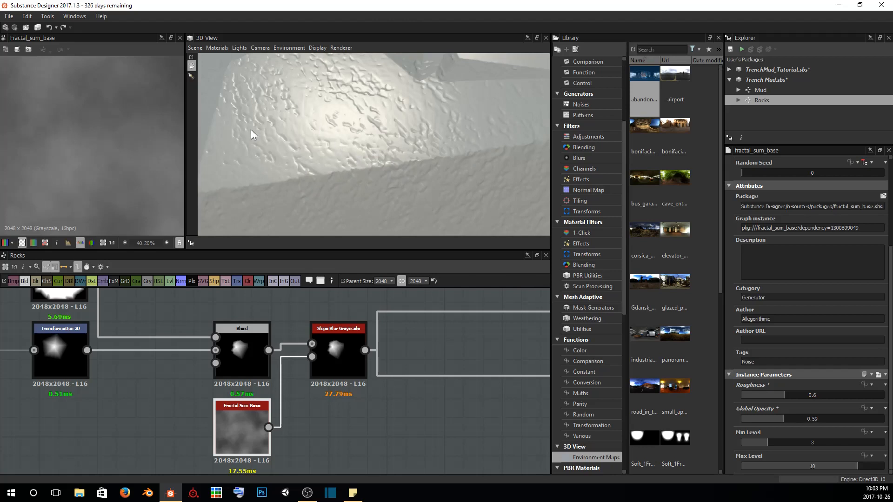
pyautogui.scroll(-6, 308, 113)
pyautogui.moveTo(397, 203); pyautogui.dragTo(403, 171)
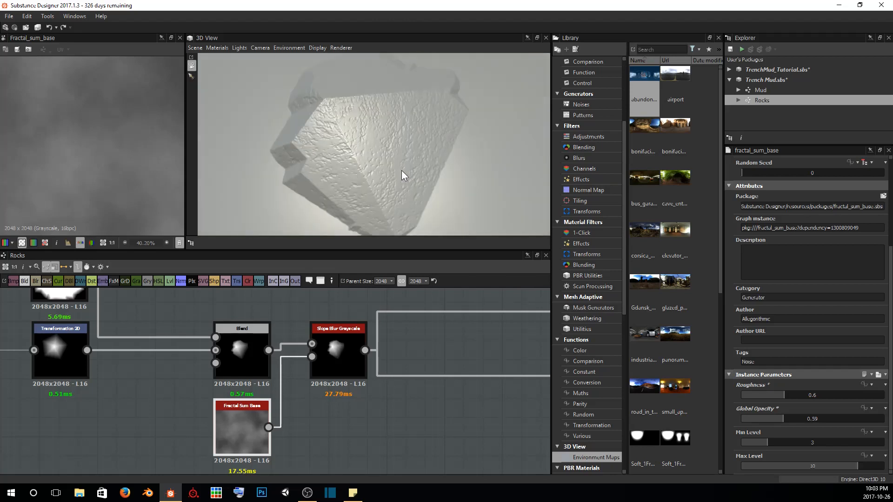
# Set the Slope Blur Grayscale's Samples to 32 and its Intensity to 6.35, checking the rock from farther away
pyautogui.click(360, 344)
pyautogui.doubleClick(332, 342)
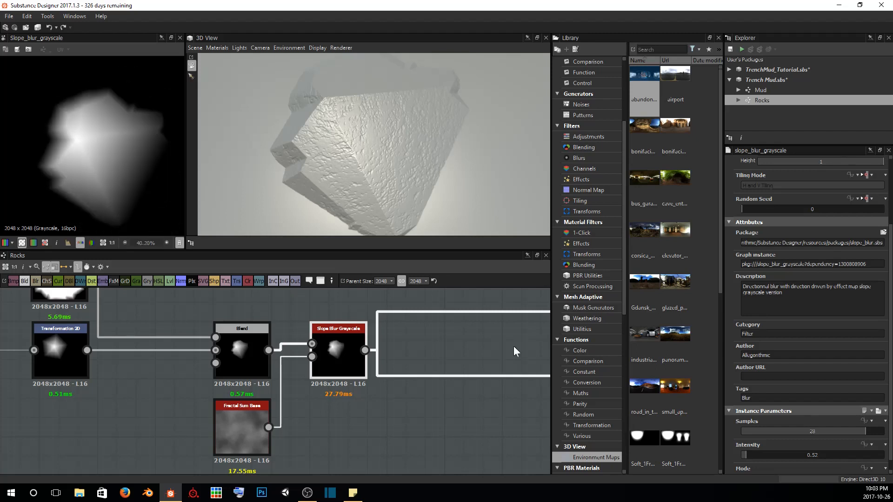
pyautogui.scroll(-1, 827, 432)
pyautogui.moveTo(847, 421); pyautogui.dragTo(751, 413)
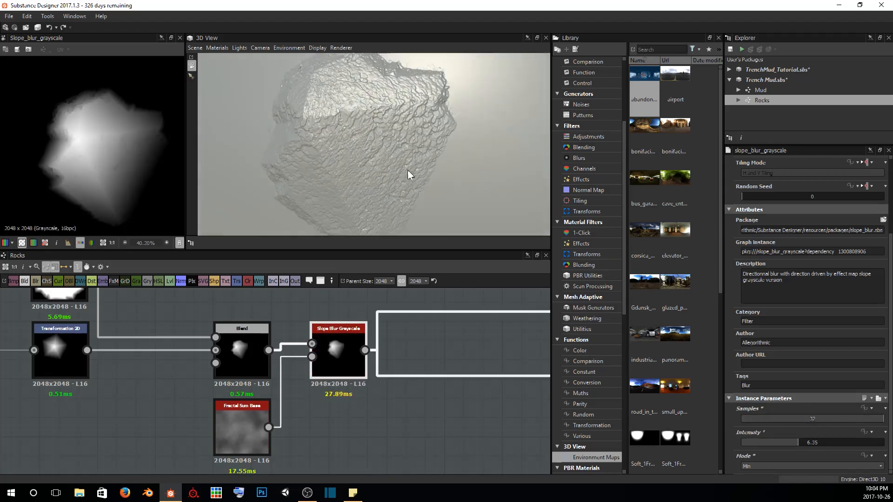
pyautogui.scroll(-3, 409, 172)
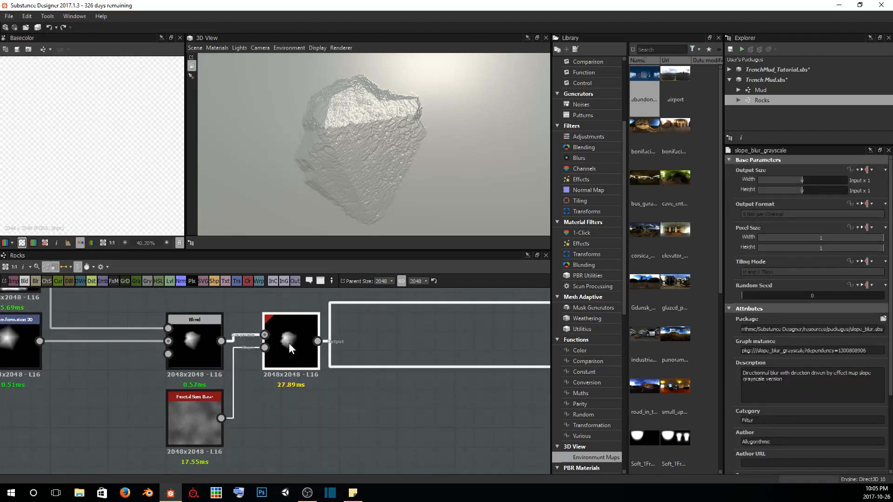
# Add a Blend node after the Slope Blur Grayscale, using the blur's output as its background
pyautogui.press('space')
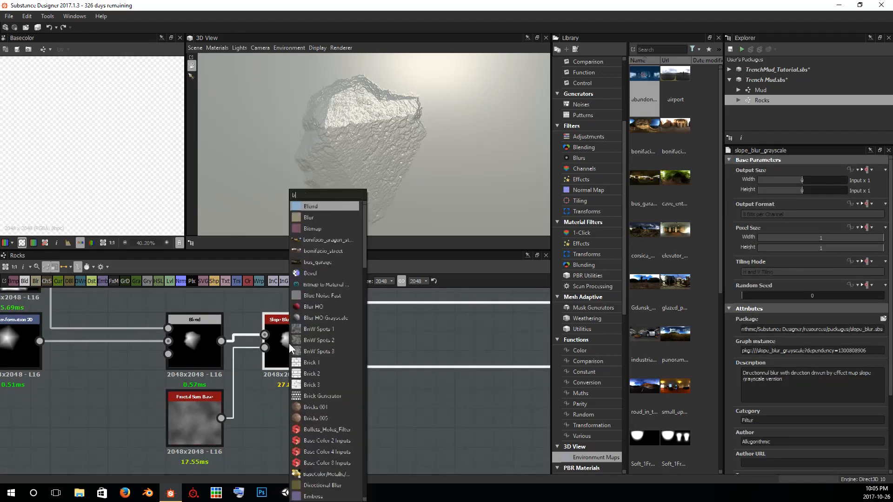
pyautogui.write('blend')
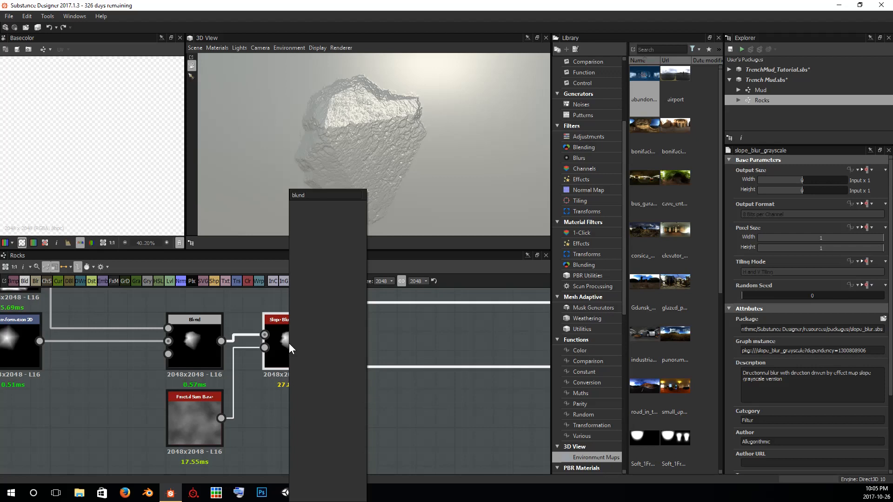
pyautogui.press('BackSpace')
pyautogui.press('Return')
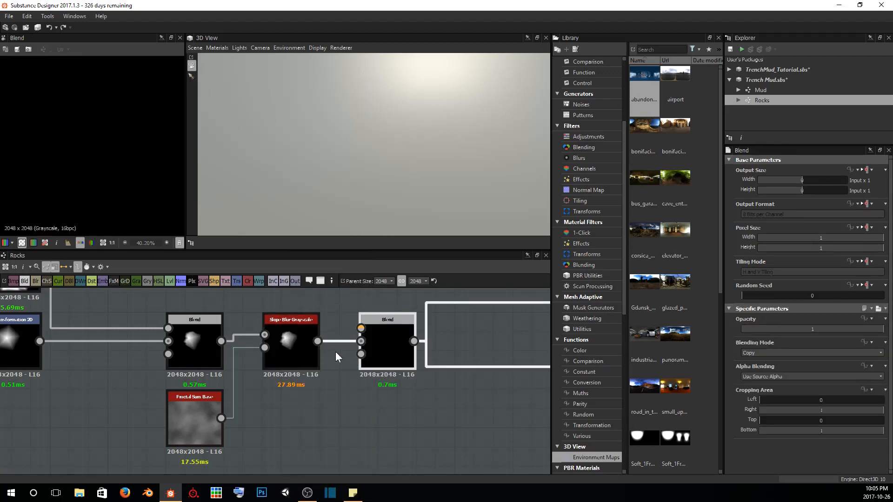
# Add a Clouds 1 noise node above the Slope Blur Grayscale and connect it to the new Blend's foreground
pyautogui.moveTo(336, 352); pyautogui.dragTo(348, 434, button='middle')
pyautogui.click(292, 344)
pyautogui.press('space')
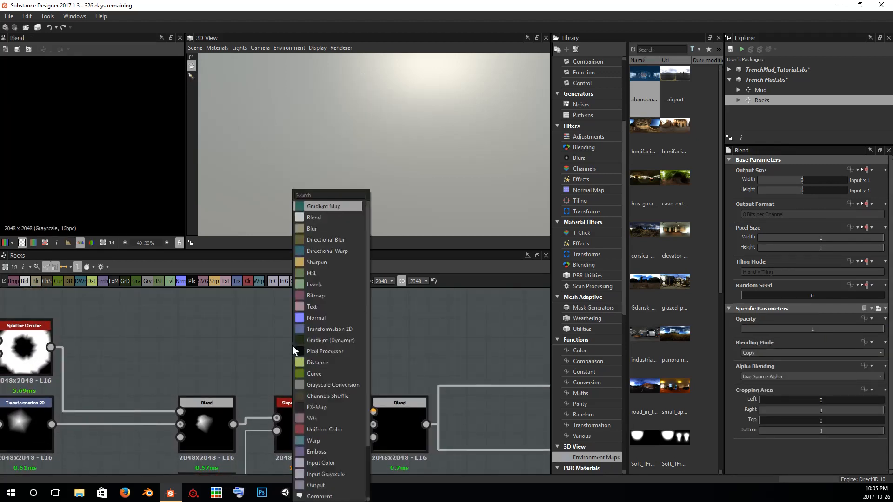
pyautogui.write('clouds')
pyautogui.press('Return')
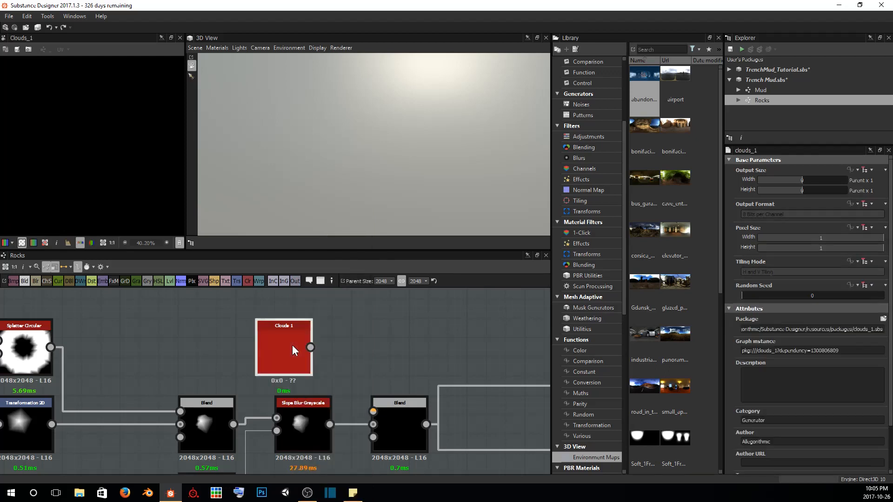
pyautogui.moveTo(292, 345); pyautogui.dragTo(381, 414)
# Preview the new Blend and connect the Slope Blur Grayscale to its opacity input to mask the clouds to the rock
pyautogui.doubleClick(396, 415)
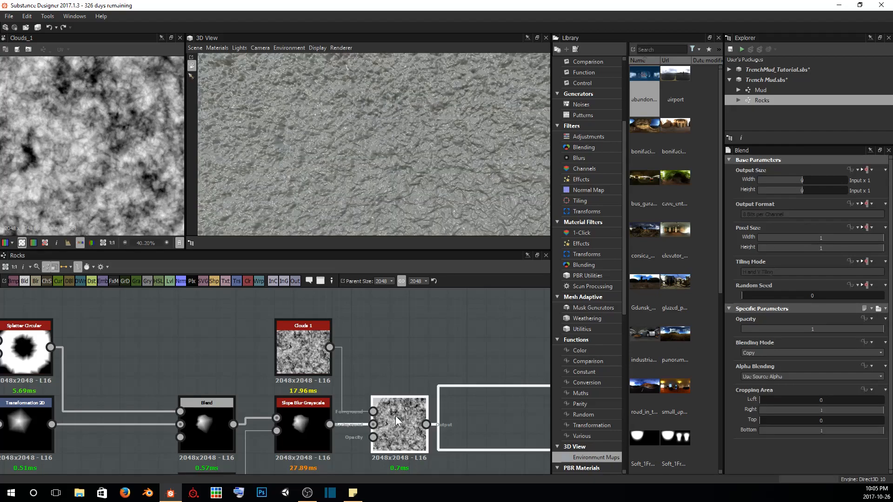
pyautogui.moveTo(313, 112); pyautogui.dragTo(353, 213)
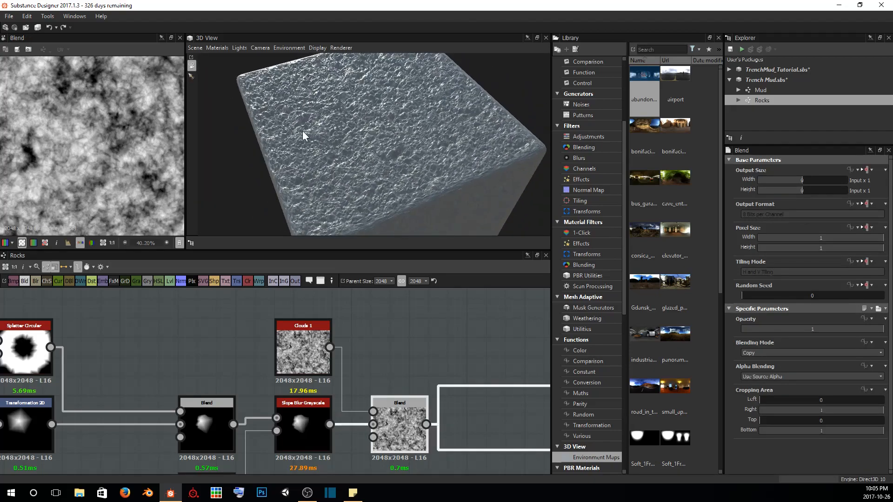
pyautogui.moveTo(303, 135); pyautogui.dragTo(424, 187)
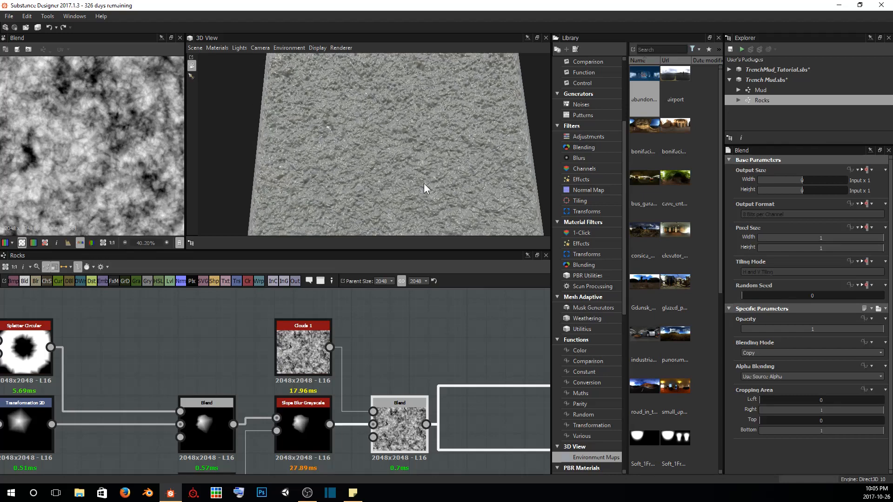
pyautogui.scroll(2, 423, 183)
pyautogui.moveTo(423, 183); pyautogui.dragTo(423, 175, button='middle')
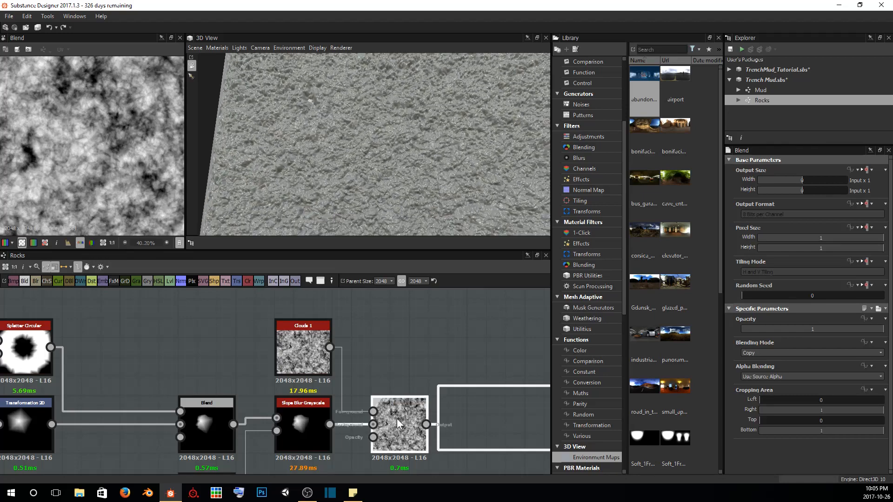
pyautogui.moveTo(330, 424); pyautogui.dragTo(382, 442)
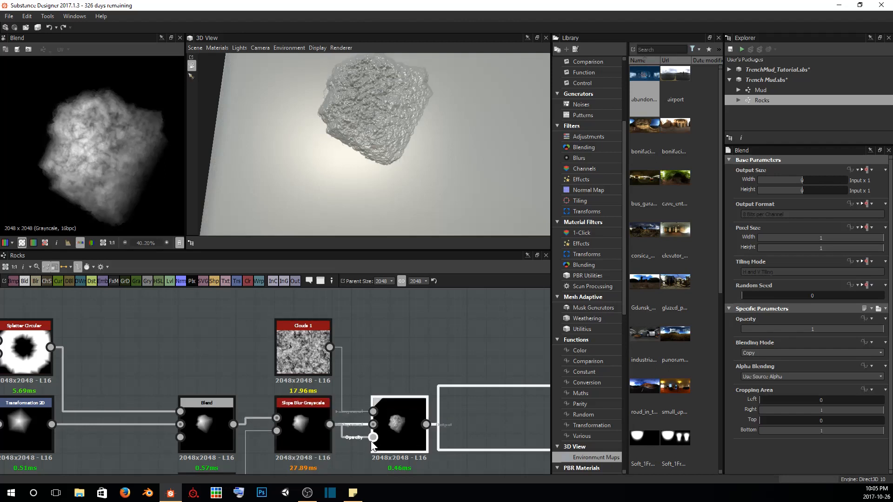
pyautogui.moveTo(411, 157); pyautogui.dragTo(308, 153)
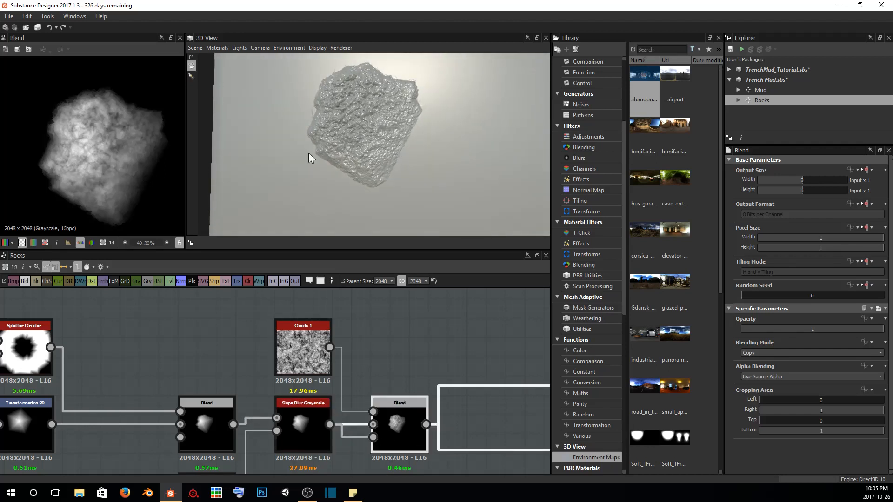
# Set the new Blend's blending mode to Soft Light and inspect the rock's surface up close and from the side
pyautogui.click(779, 353)
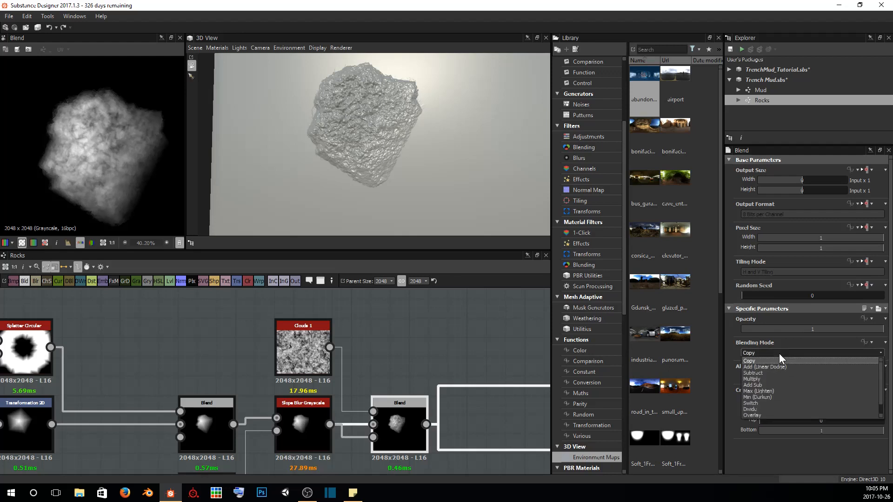
pyautogui.click(772, 414)
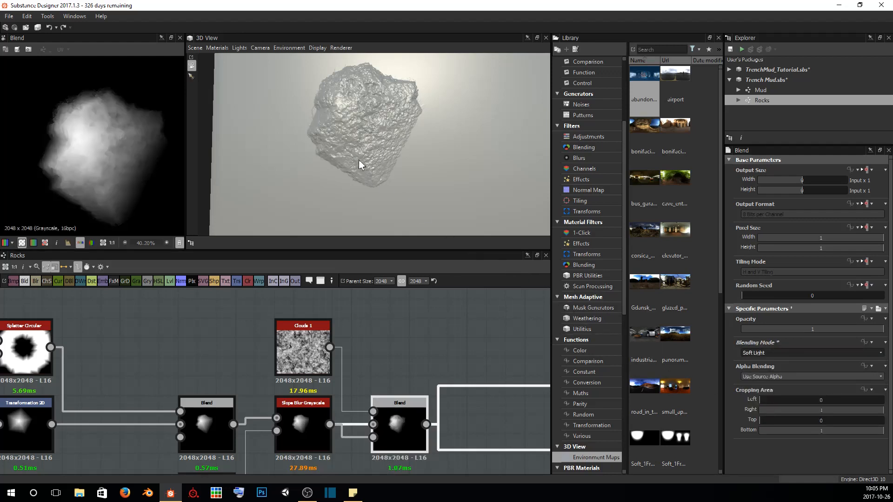
pyautogui.scroll(3, 358, 159)
pyautogui.moveTo(353, 134); pyautogui.dragTo(459, 149)
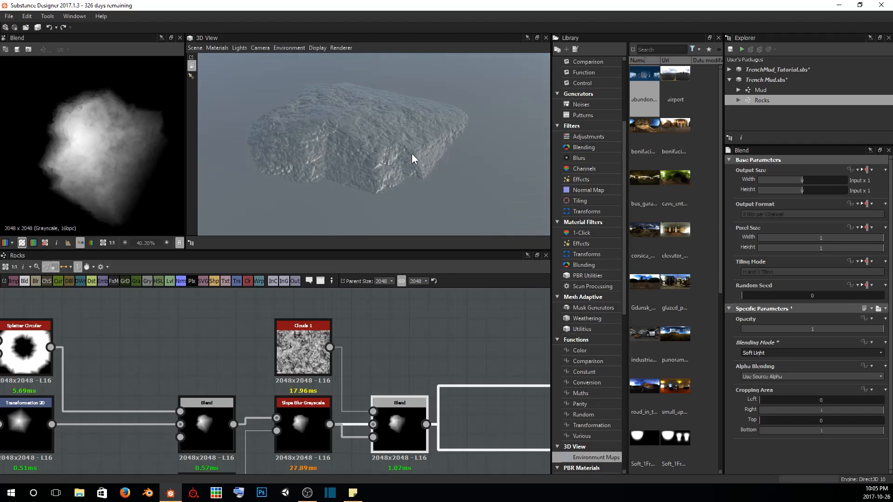
pyautogui.scroll(5, 412, 153)
pyautogui.scroll(-3, 413, 153)
pyautogui.scroll(1, 415, 153)
pyautogui.scroll(3, 416, 153)
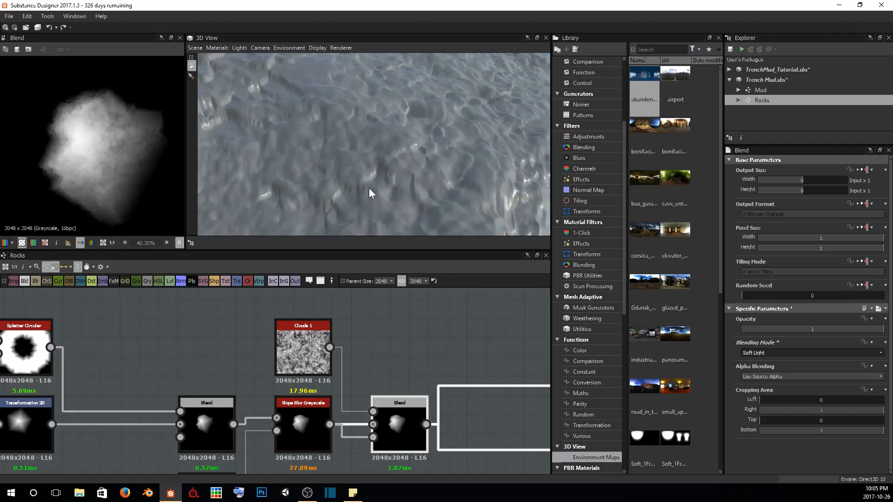
pyautogui.moveTo(369, 188); pyautogui.dragTo(347, 166)
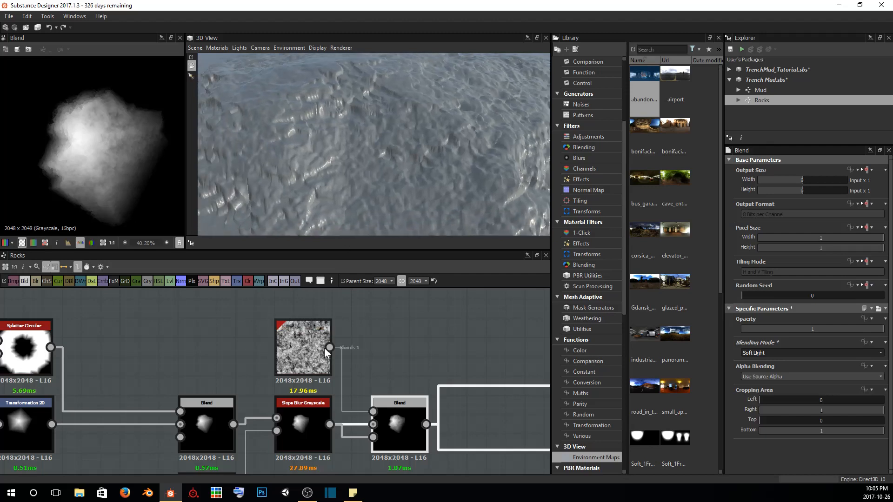
# Preview the Fractal Sum Base noise and inspect the whole rock in the 3D view
pyautogui.moveTo(328, 353); pyautogui.dragTo(331, 334, button='middle')
pyautogui.moveTo(261, 398); pyautogui.dragTo(295, 337, button='middle')
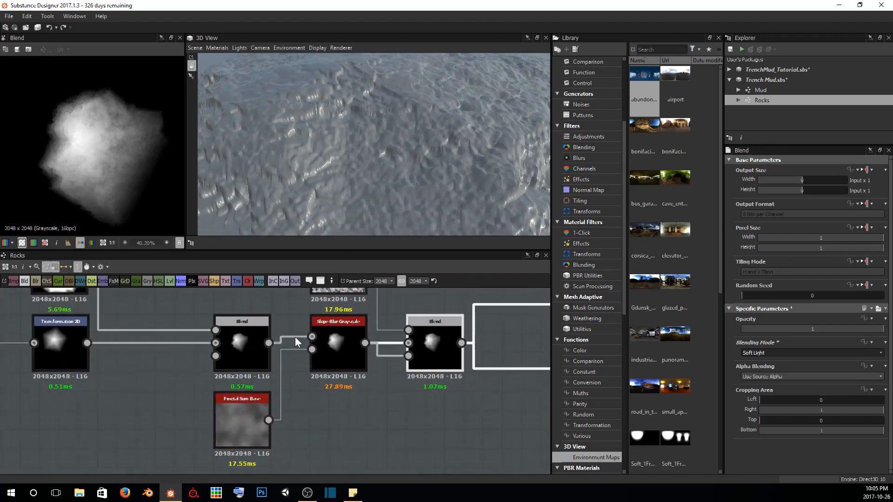
pyautogui.doubleClick(252, 422)
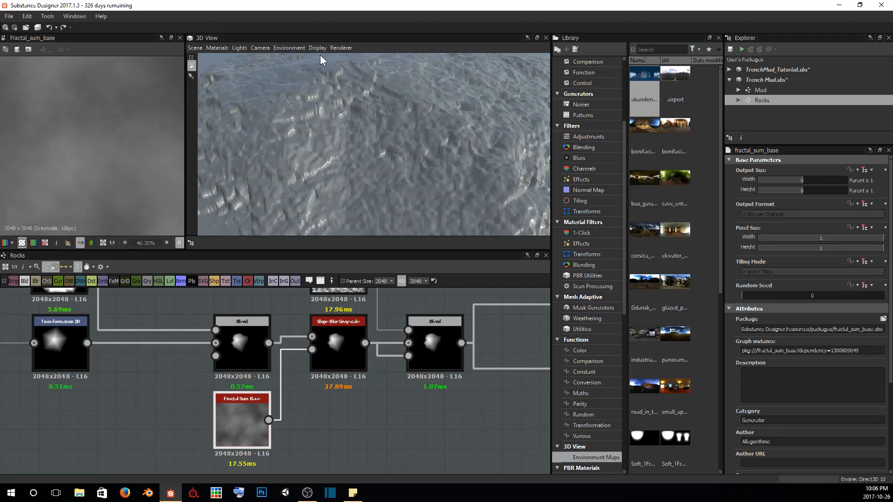
pyautogui.scroll(-8, 347, 106)
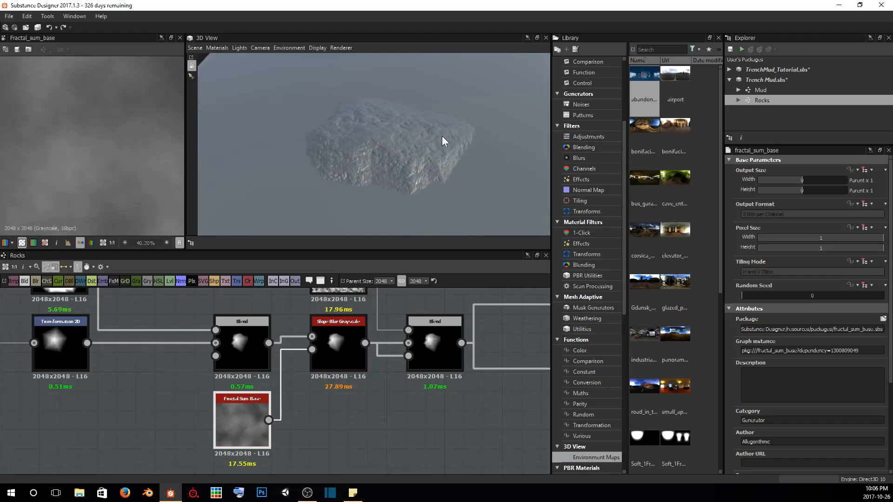
pyautogui.moveTo(442, 136)
pyautogui.mouseDown()
pyautogui.moveTo(414, 124)
pyautogui.moveTo(478, 129)
pyautogui.moveTo(435, 127)
pyautogui.mouseUp()
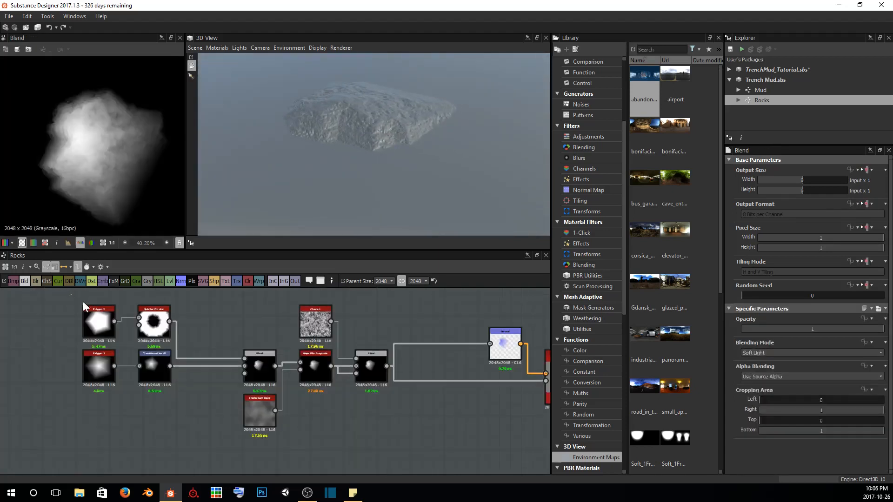
# Move the whole chain of rock nodes away from the Normal node to free space after the last Blend
pyautogui.moveTo(63, 297); pyautogui.dragTo(424, 431)
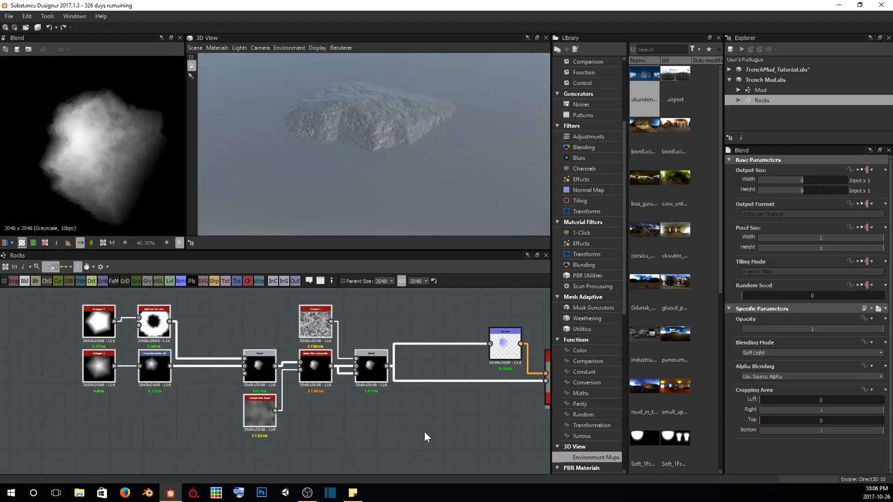
pyautogui.moveTo(371, 367); pyautogui.dragTo(196, 364)
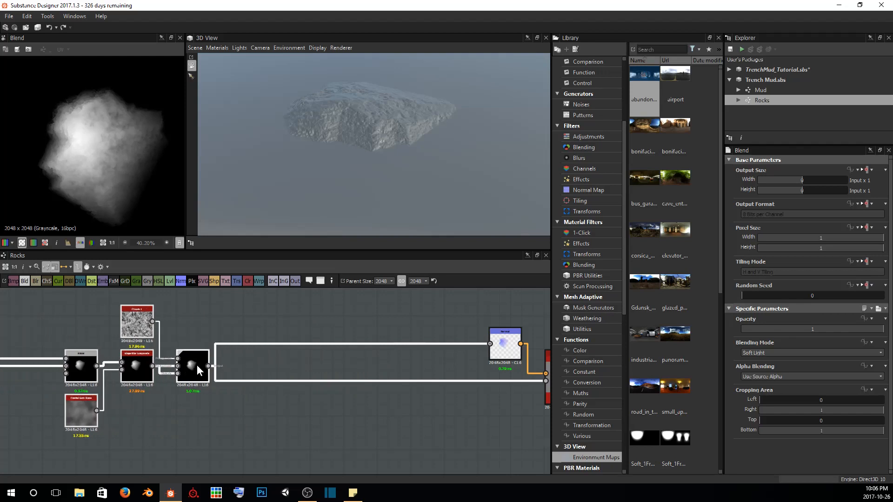
pyautogui.click(202, 322)
# Add a Tile Sampler node after the last Blend in the rock chain
pyautogui.scroll(-4, 305, 381)
pyautogui.scroll(1, 305, 359)
pyautogui.moveTo(305, 360); pyautogui.dragTo(412, 348, button='middle')
pyautogui.scroll(3, 332, 365)
pyautogui.scroll(1, 373, 361)
pyautogui.scroll(1, 362, 364)
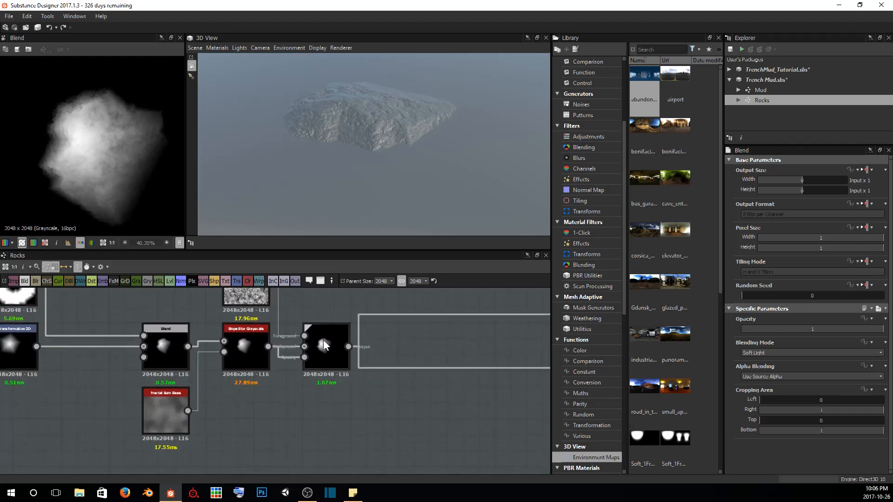
pyautogui.click(323, 339)
pyautogui.press('space')
pyautogui.write('tg')
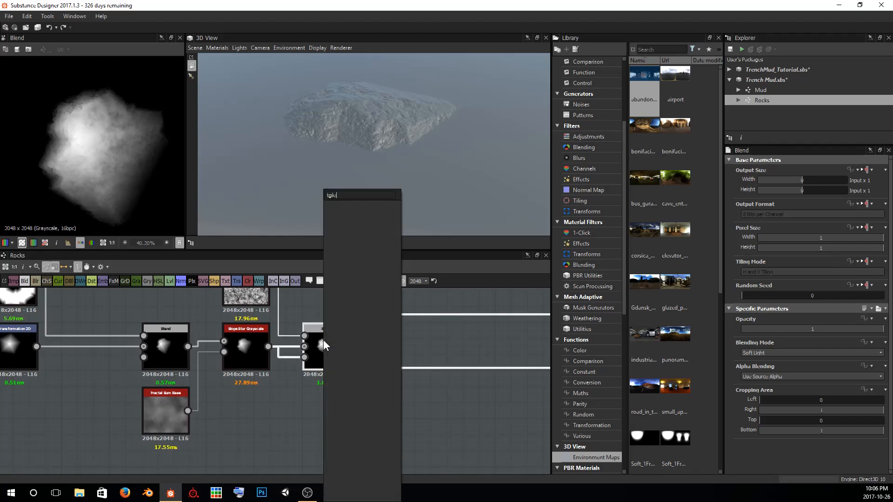
pyautogui.press('BackSpace')
pyautogui.write('ile')
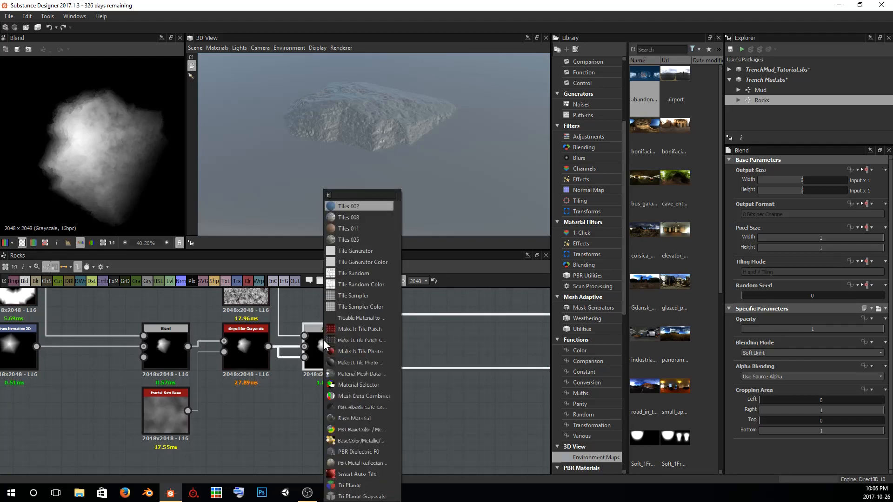
pyautogui.press('Down')
pyautogui.press('Down')
pyautogui.press('Down')
pyautogui.press('Down')
pyautogui.press('Down')
pyautogui.press('Down')
pyautogui.press('Down')
pyautogui.press('Down')
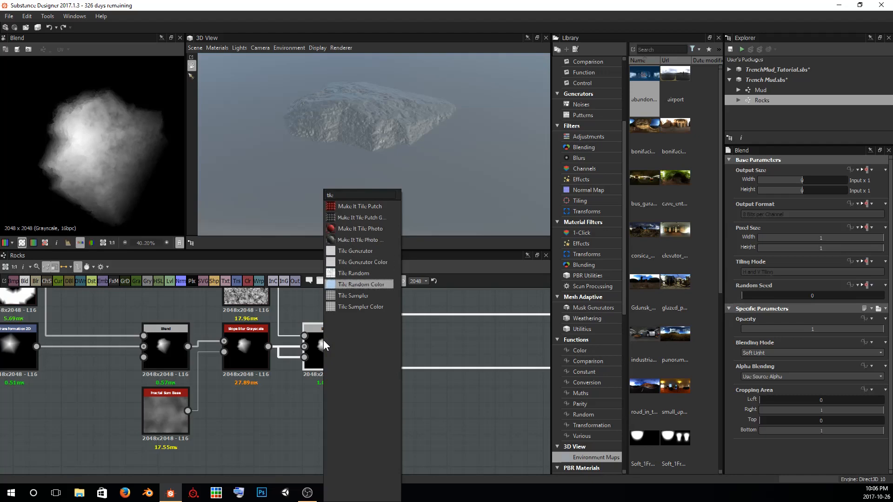
pyautogui.press('Escape')
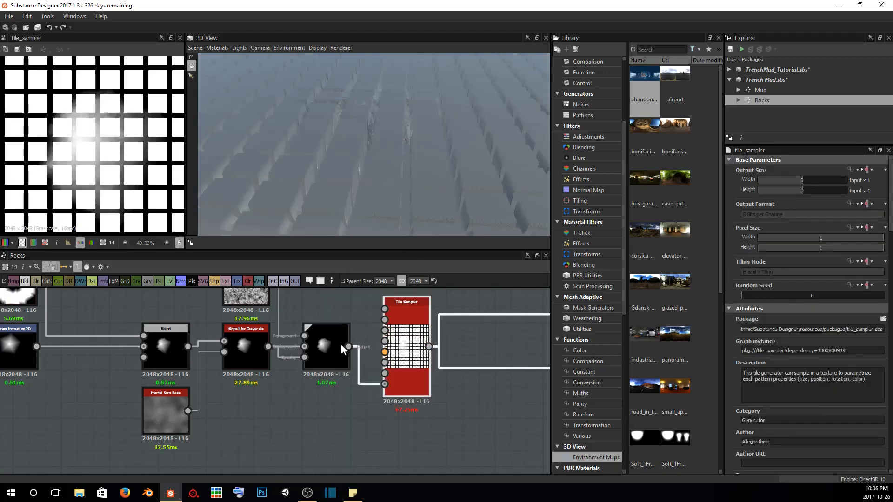
# Connect the last Blend to the Tile Sampler's Pattern Input and remove its link to the Background Input
pyautogui.scroll(4, 334, 364)
pyautogui.scroll(-1, 334, 376)
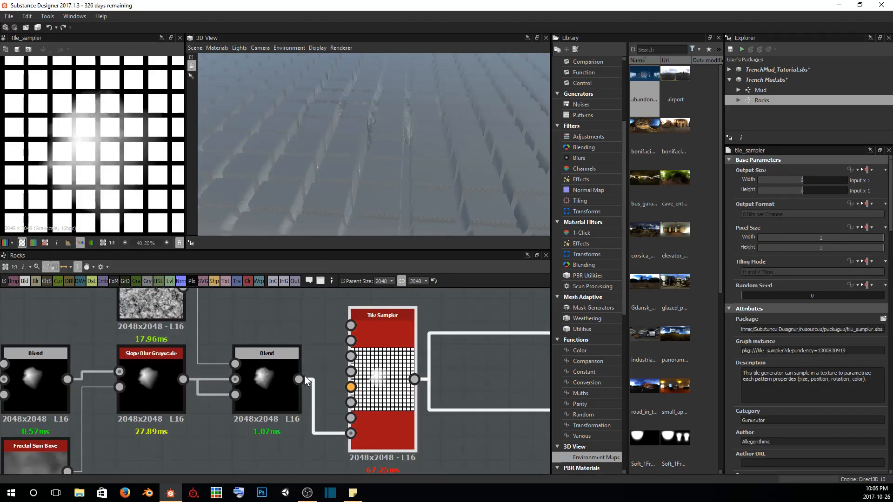
pyautogui.moveTo(332, 341); pyautogui.dragTo(351, 325)
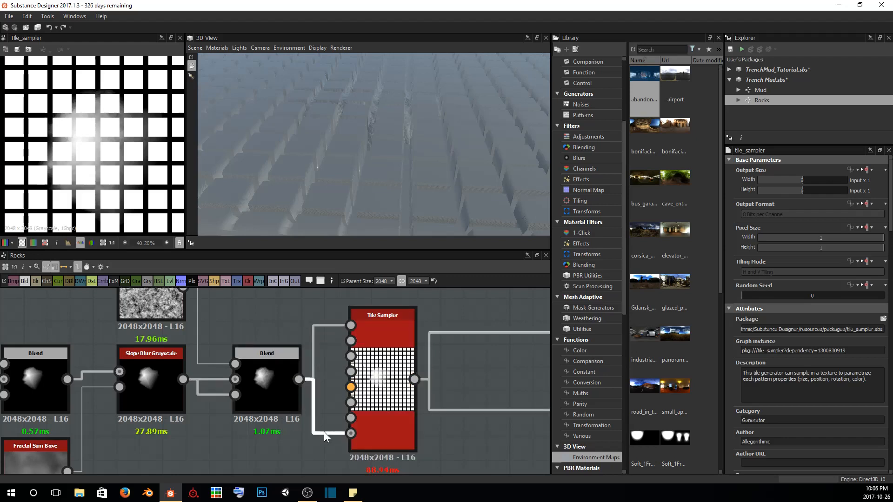
pyautogui.press('Delete')
pyautogui.click(364, 389)
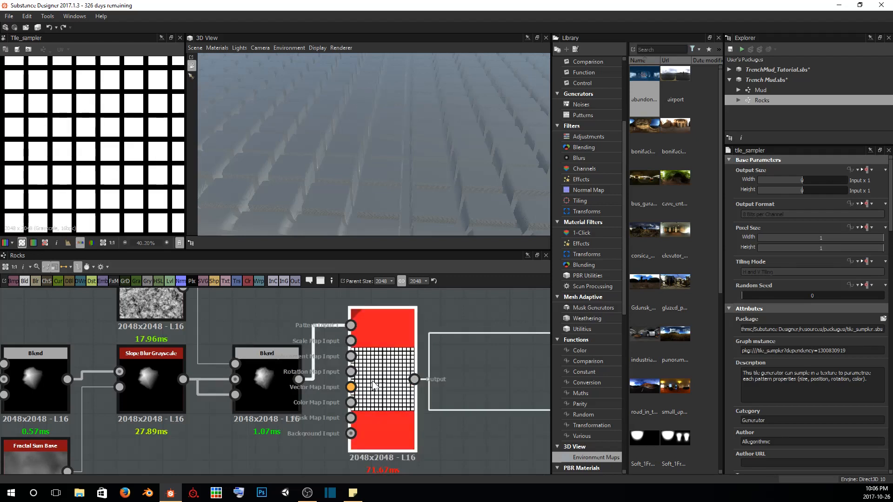
# Set the Tile Sampler's Pattern to Pattern Input so that it scatters the rock shape
pyautogui.scroll(-5, 352, 166)
pyautogui.moveTo(352, 165); pyautogui.dragTo(360, 135)
pyautogui.scroll(-8, 777, 298)
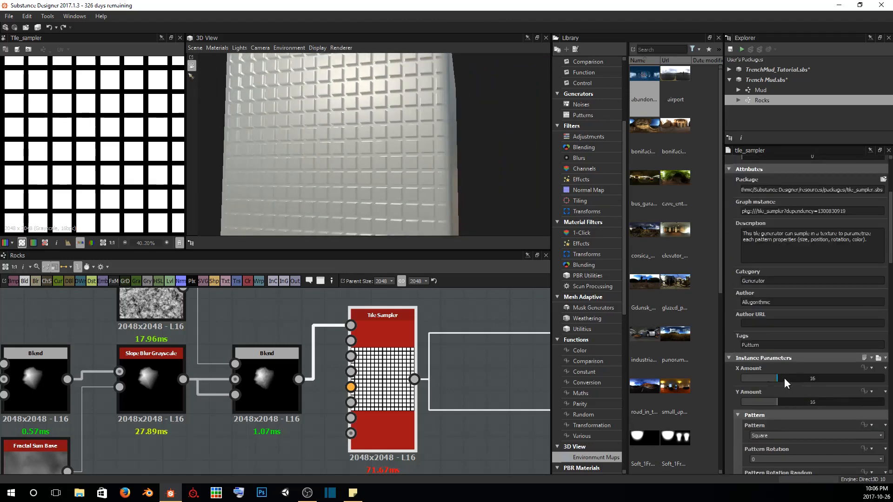
pyautogui.click(778, 352)
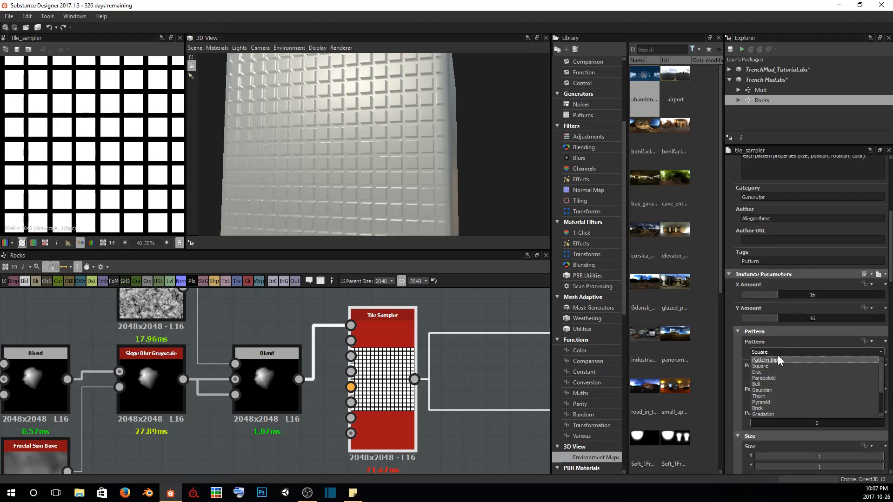
pyautogui.click(777, 359)
pyautogui.click(778, 355)
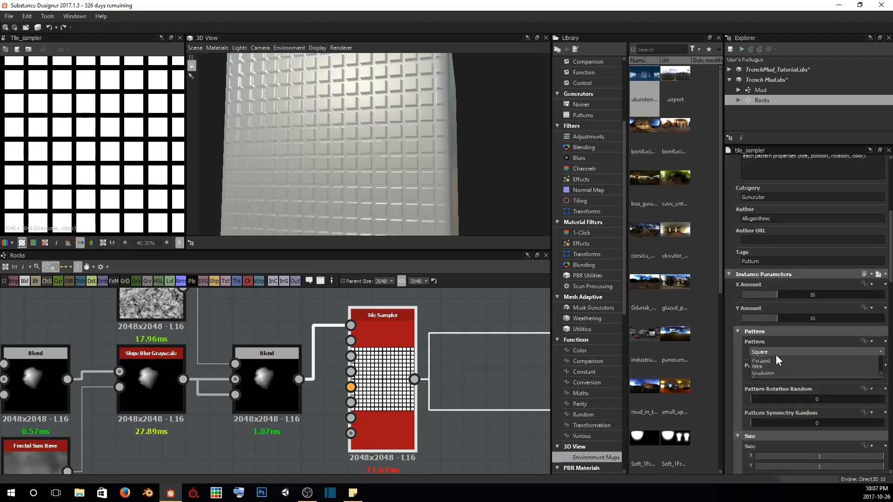
pyautogui.click(771, 362)
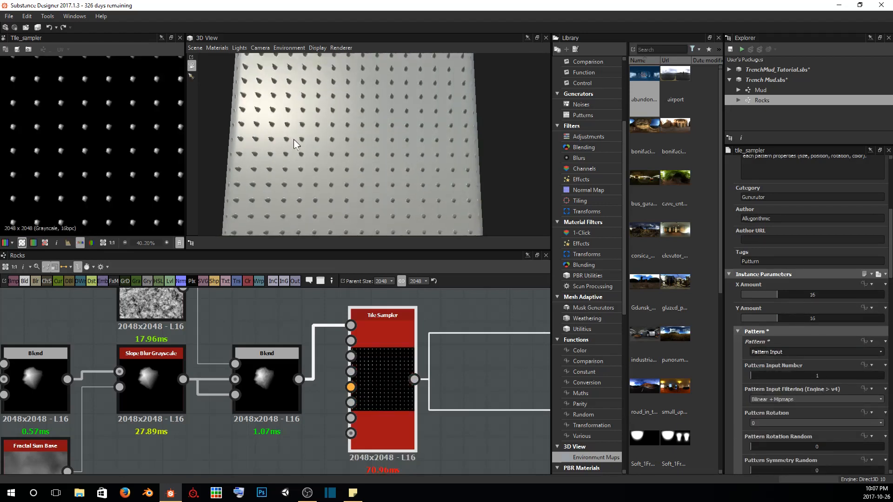
# Set the Tile Sampler's X Amount and Y Amount to 4 and look at the rocks up close
pyautogui.scroll(-2, 123, 144)
pyautogui.scroll(-1, 123, 144)
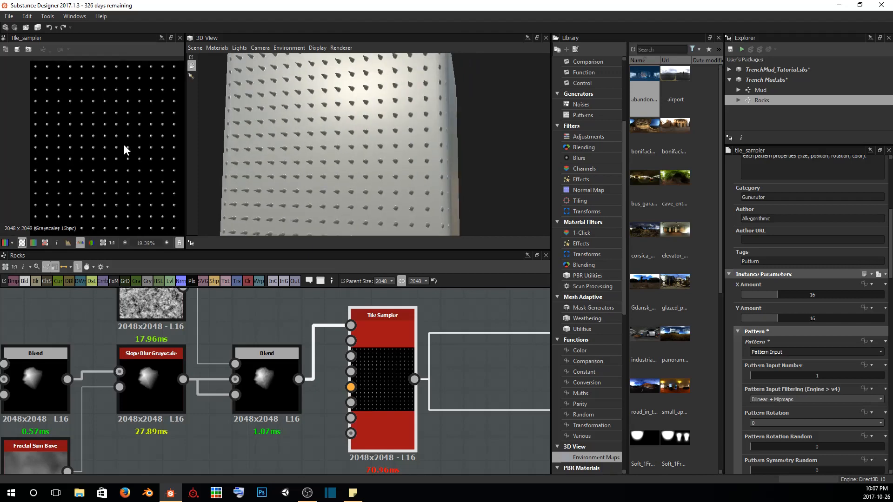
pyautogui.moveTo(116, 143); pyautogui.dragTo(85, 139, button='middle')
pyautogui.moveTo(316, 112); pyautogui.dragTo(386, 104)
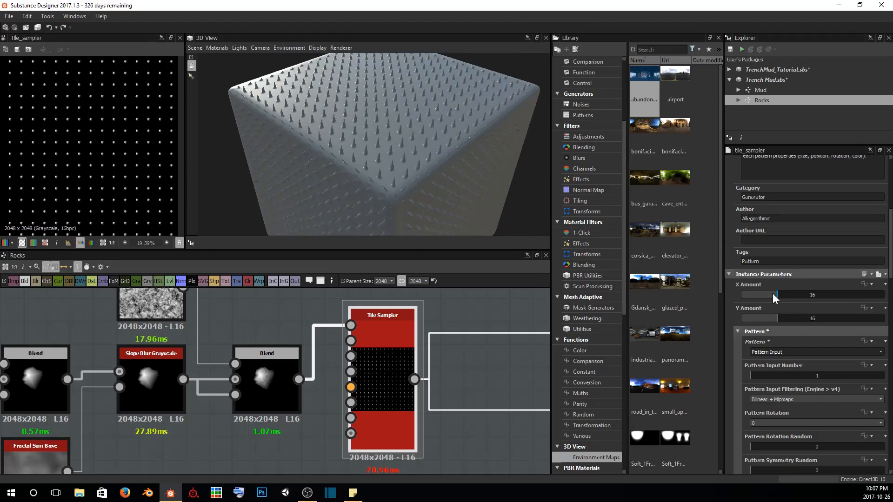
pyautogui.moveTo(774, 297); pyautogui.dragTo(751, 319)
pyautogui.moveTo(417, 151); pyautogui.dragTo(407, 125)
pyautogui.moveTo(375, 152)
pyautogui.mouseDown()
pyautogui.moveTo(370, 107)
pyautogui.moveTo(377, 155)
pyautogui.mouseUp()
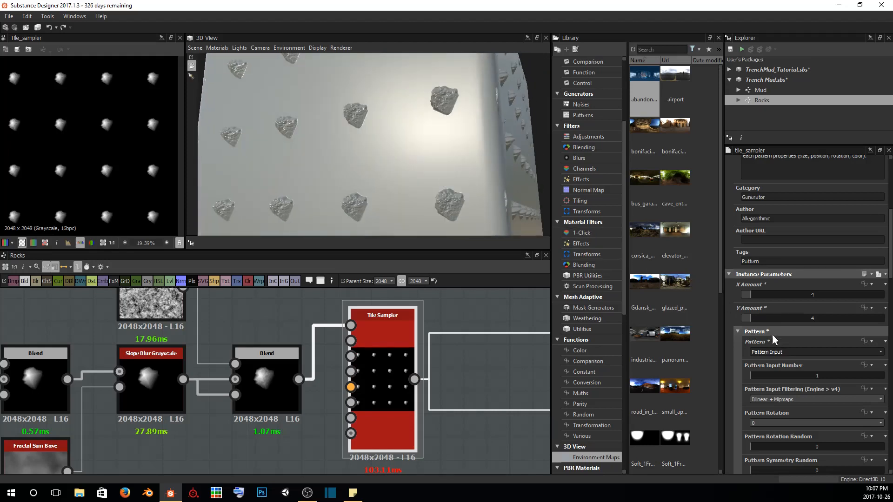
# Enlarge the tiled rocks by setting the Tile Sampler's Scale to 1.61 and inspect them from several angles
pyautogui.scroll(-6, 783, 364)
pyautogui.scroll(-2, 785, 369)
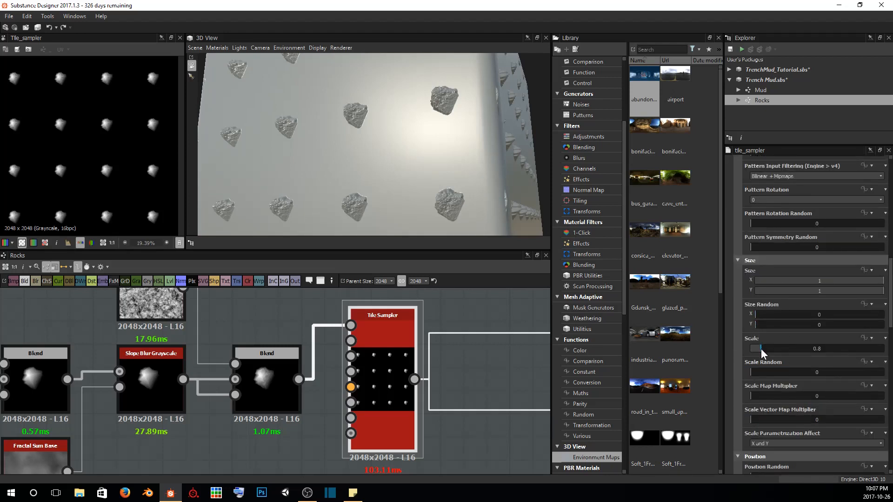
pyautogui.moveTo(761, 348); pyautogui.dragTo(808, 349)
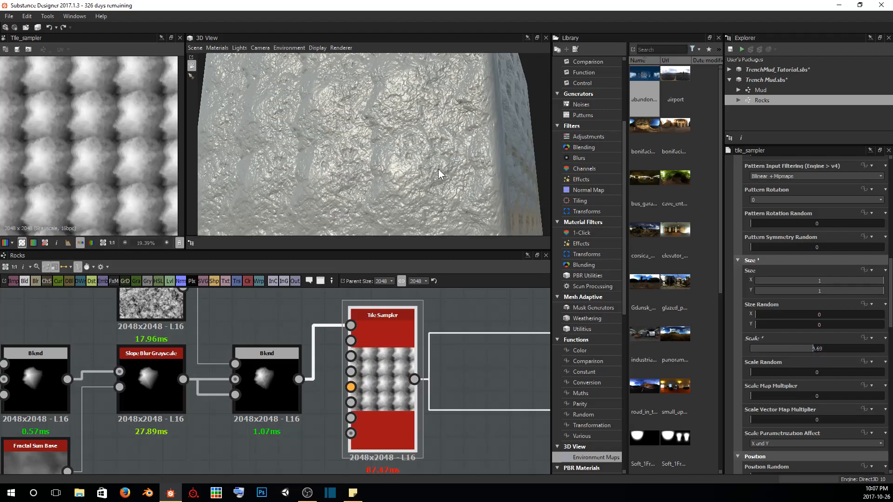
pyautogui.scroll(-3, 438, 169)
pyautogui.moveTo(437, 169); pyautogui.dragTo(368, 177)
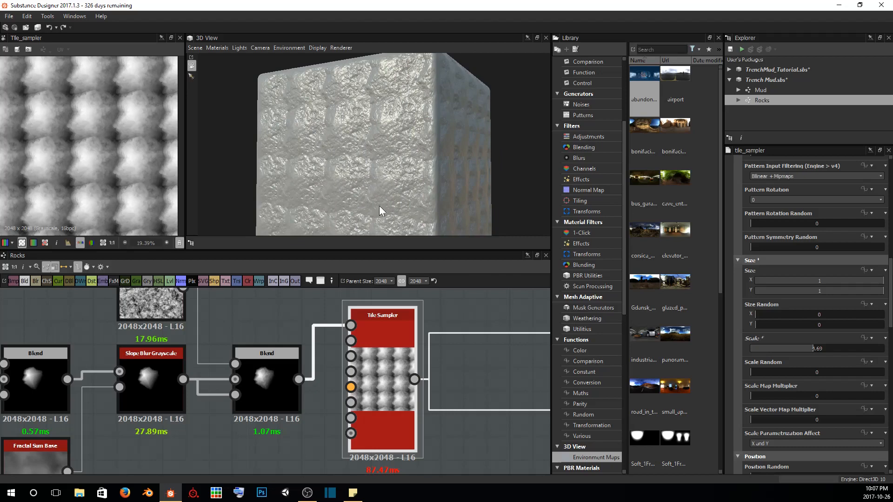
pyautogui.moveTo(809, 348); pyautogui.dragTo(772, 347)
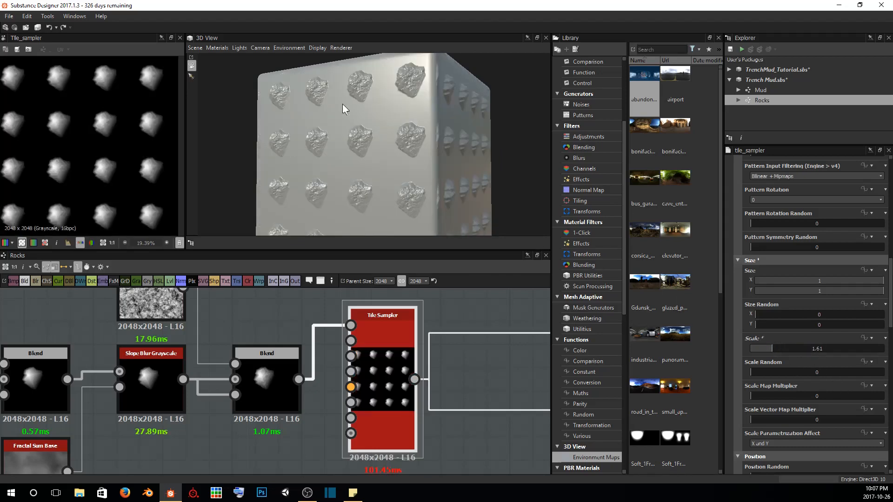
pyautogui.moveTo(343, 105); pyautogui.dragTo(350, 135)
pyautogui.scroll(3, 400, 160)
pyautogui.moveTo(328, 141); pyautogui.dragTo(412, 129)
pyautogui.scroll(3, 406, 147)
pyautogui.scroll(-9, 818, 354)
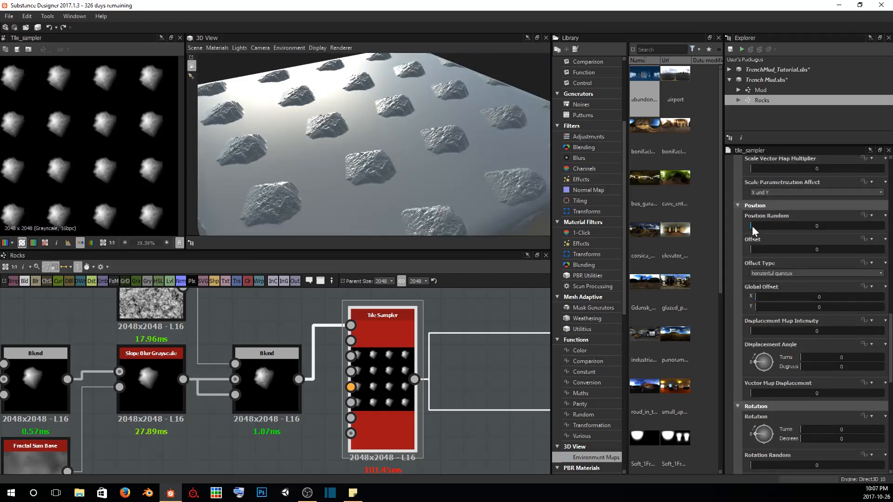
# Scatter the rocks irregularly by setting Position Random to 8.01 and Offset to 0.64
pyautogui.moveTo(751, 226); pyautogui.dragTo(815, 224)
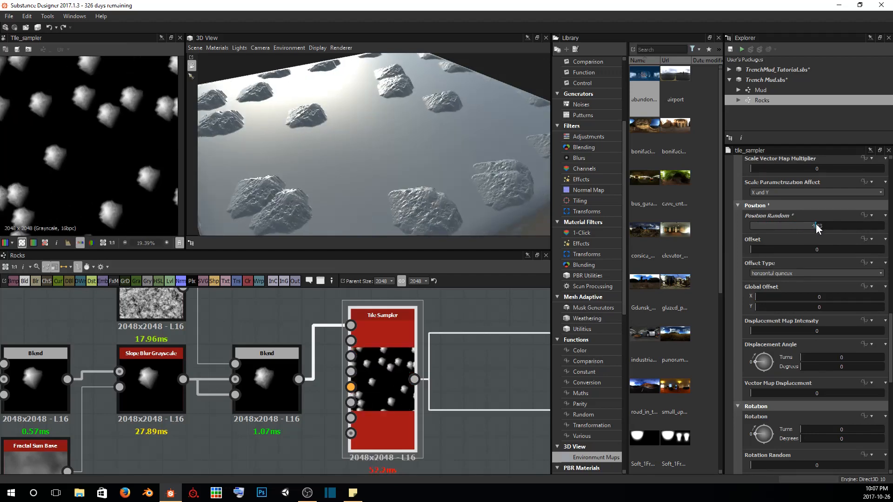
pyautogui.moveTo(456, 177); pyautogui.dragTo(436, 137)
pyautogui.moveTo(813, 225); pyautogui.dragTo(857, 223)
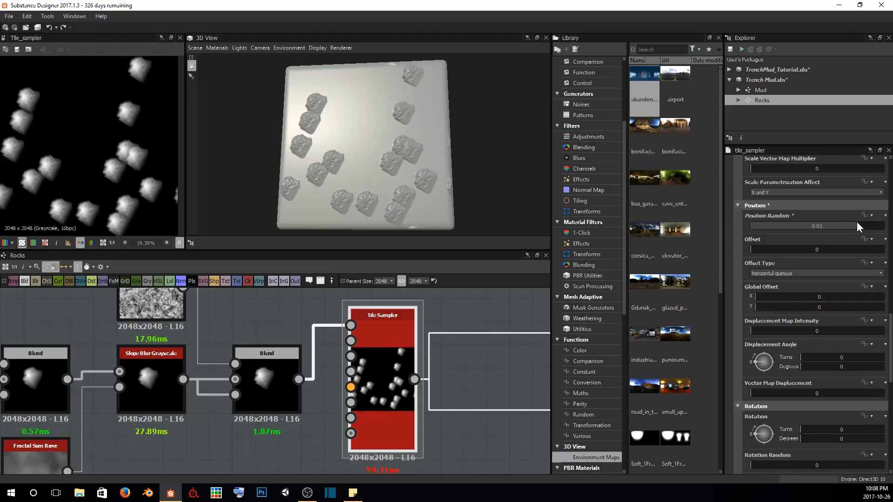
pyautogui.moveTo(766, 247); pyautogui.dragTo(835, 241)
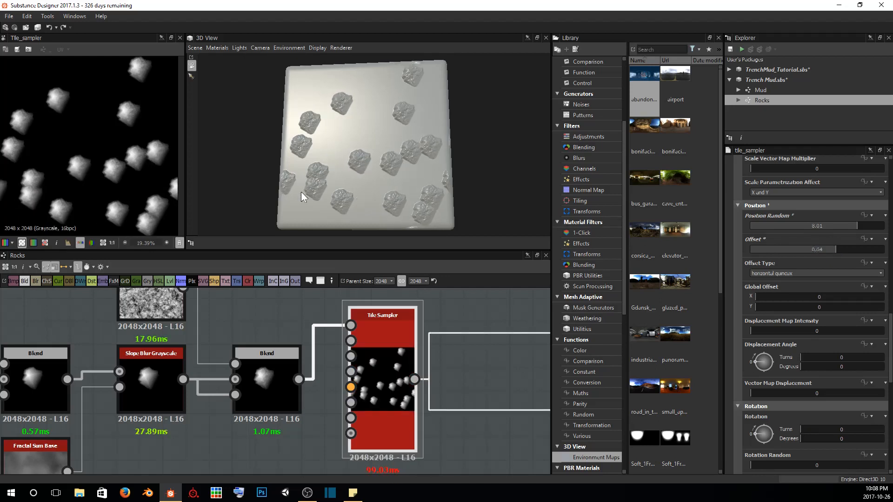
# Set the rocks' Rotation to 0.45 turns (162 degrees) and Rotation Random to 0.58
pyautogui.scroll(-5, 783, 328)
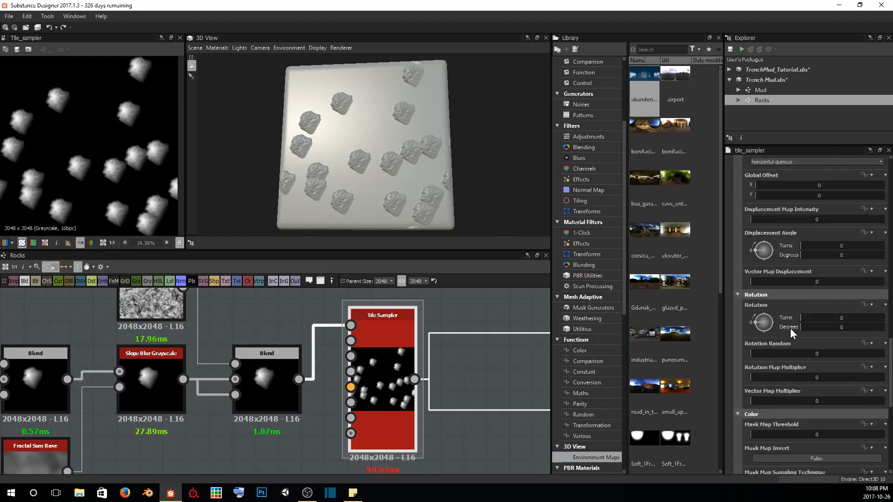
pyautogui.moveTo(808, 287); pyautogui.dragTo(837, 287)
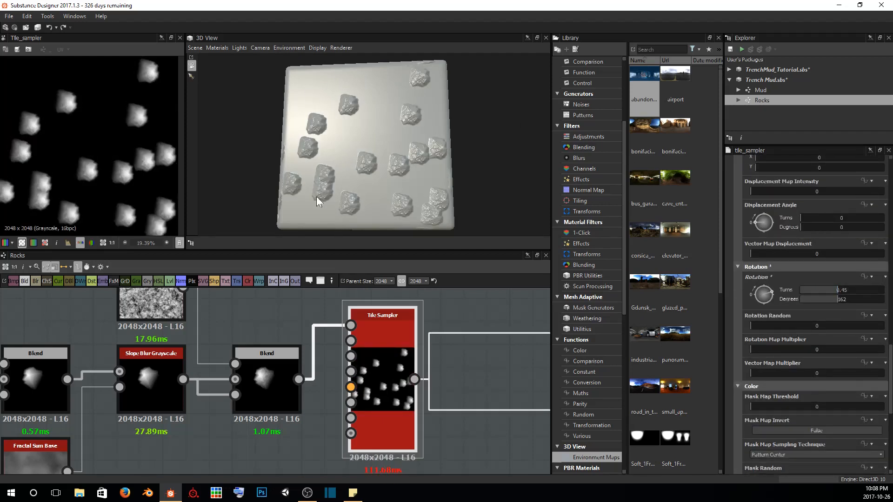
pyautogui.moveTo(760, 326); pyautogui.dragTo(827, 326)
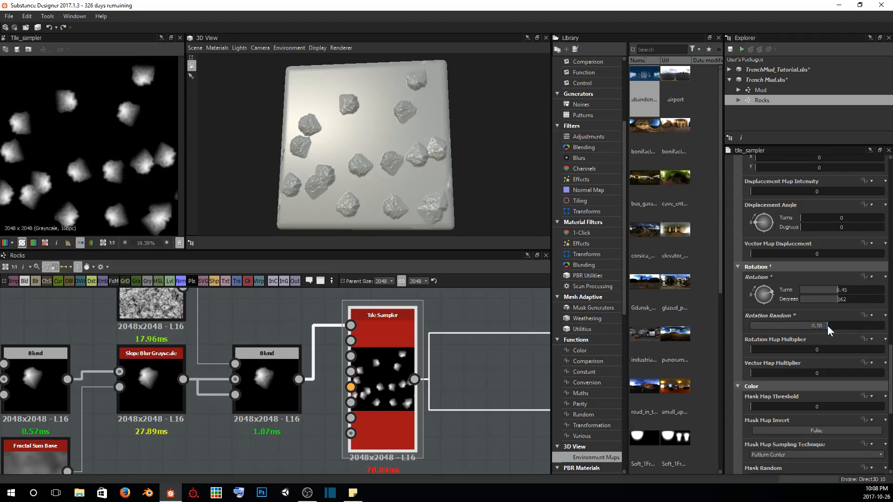
pyautogui.moveTo(442, 166)
pyautogui.mouseDown()
pyautogui.moveTo(425, 193)
pyautogui.moveTo(386, 191)
pyautogui.moveTo(445, 172)
pyautogui.mouseUp()
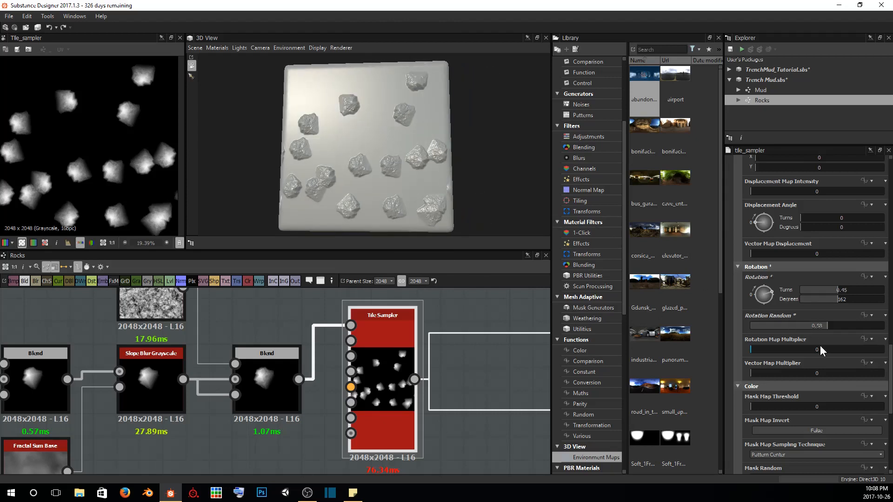
# Check the Tile Sampler's Blending Mode options, keep Max, and examine up close how the overlapping rocks meet in the 3D preview
pyautogui.scroll(-8, 820, 345)
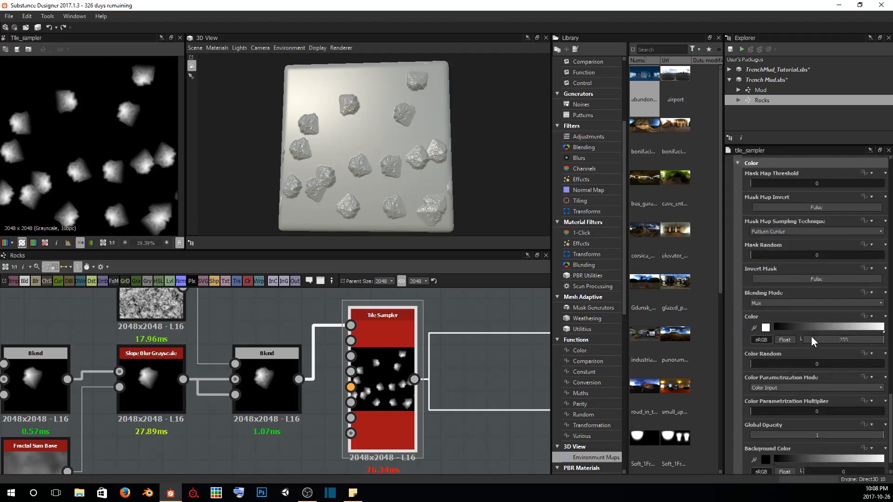
pyautogui.scroll(-1, 811, 336)
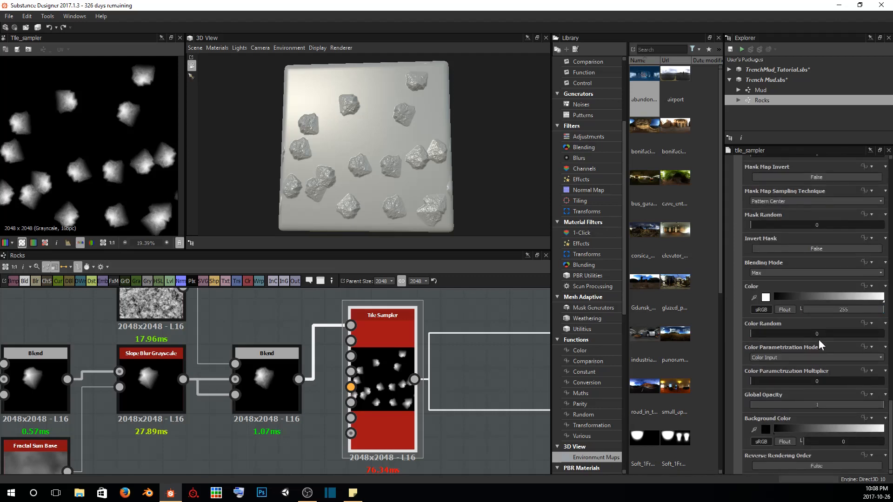
pyautogui.click(771, 273)
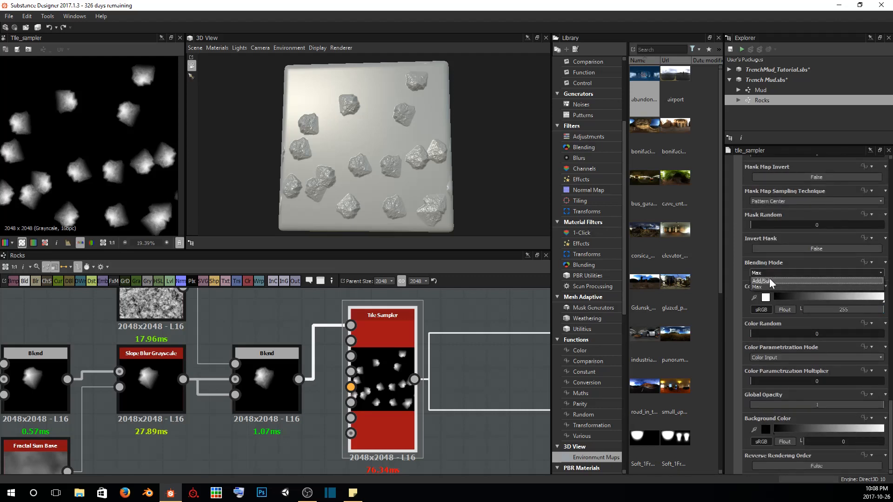
pyautogui.click(757, 286)
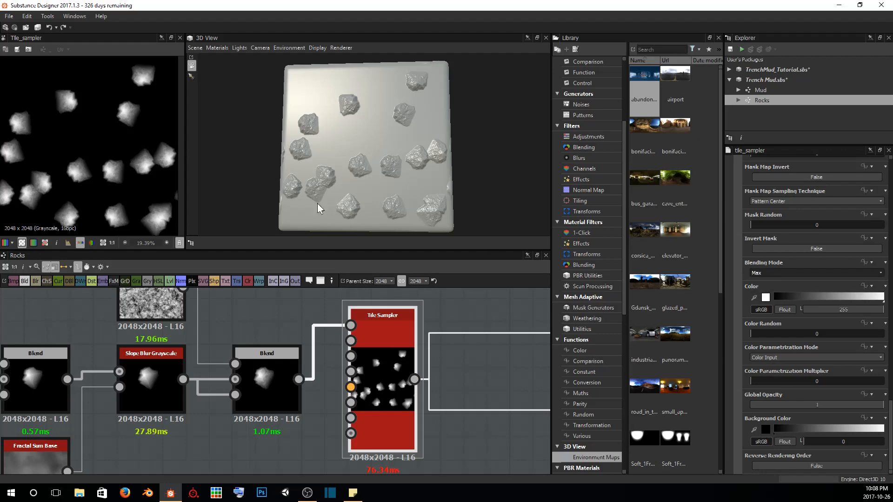
pyautogui.scroll(4, 311, 200)
pyautogui.moveTo(307, 198); pyautogui.dragTo(381, 139, button='middle')
pyautogui.scroll(4, 445, 113)
pyautogui.moveTo(445, 112); pyautogui.dragTo(416, 130, button='middle')
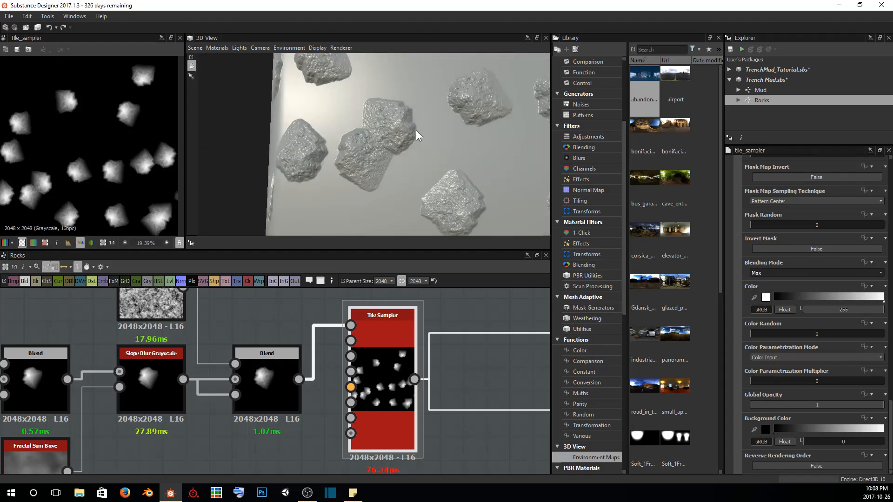
pyautogui.scroll(8, 416, 130)
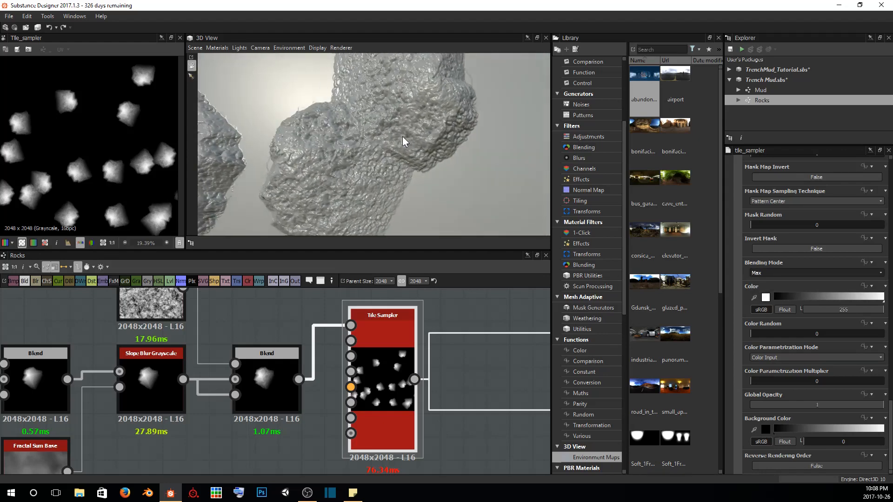
pyautogui.scroll(-3, 403, 141)
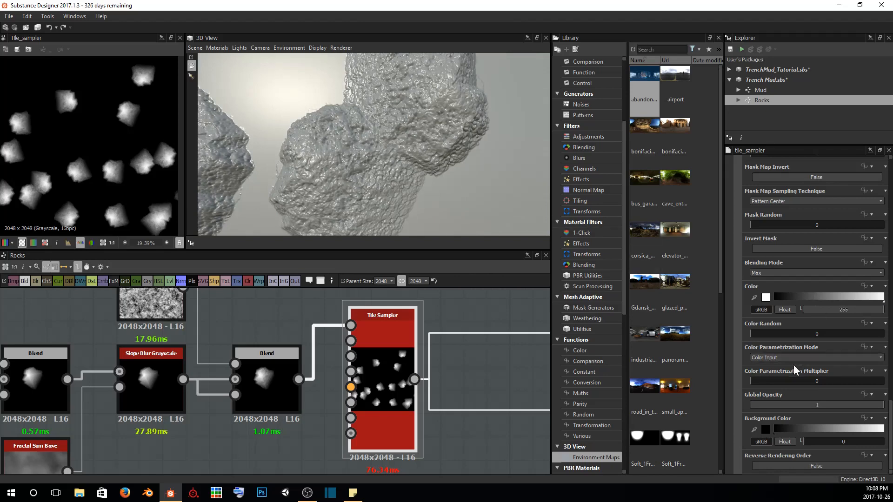
# Set the Tile Sampler's Blending Mode to Add/Sub and inspect the overlapping rocks in the 3D preview and the height map
pyautogui.click(764, 273)
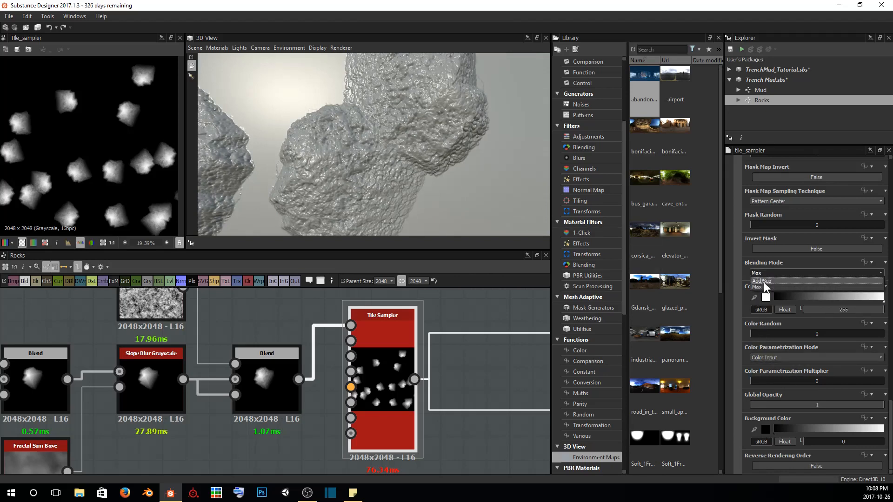
pyautogui.click(763, 281)
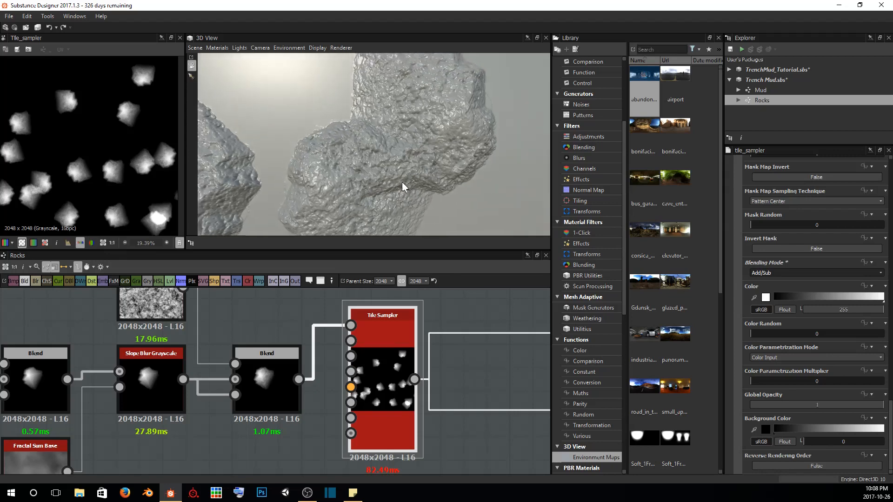
pyautogui.scroll(5, 401, 182)
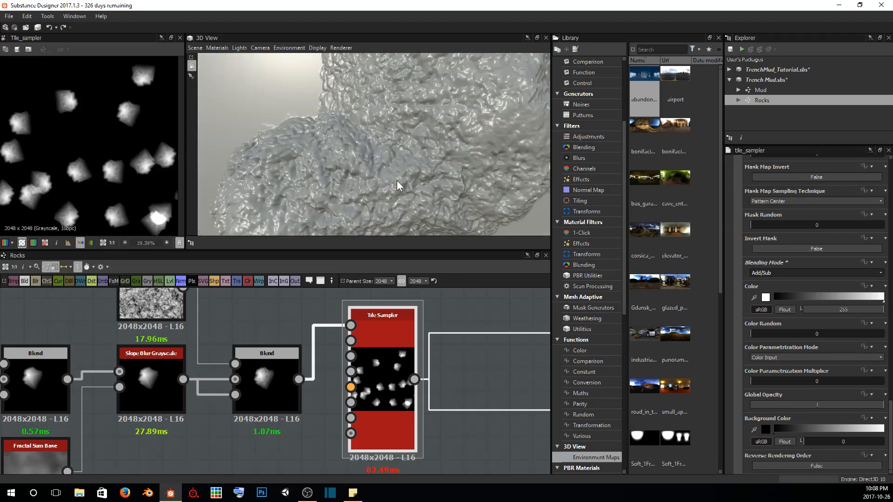
pyautogui.moveTo(397, 181)
pyautogui.mouseDown()
pyautogui.moveTo(389, 161)
pyautogui.moveTo(403, 170)
pyautogui.mouseUp()
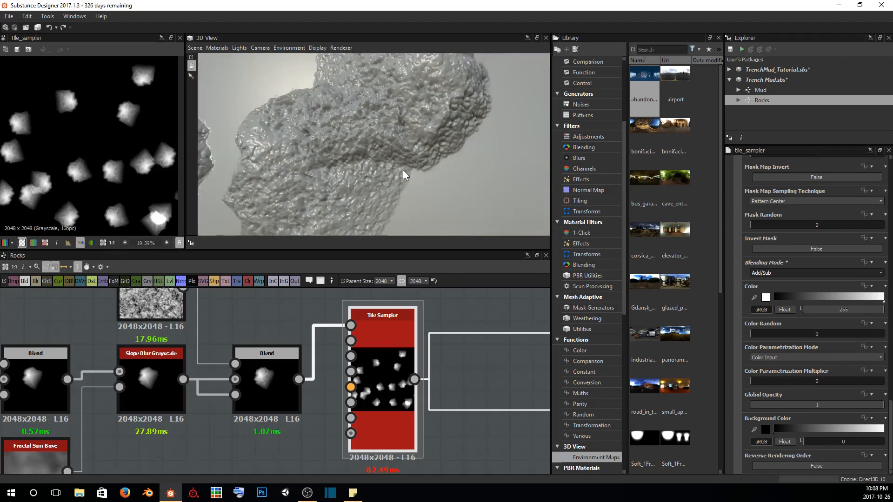
pyautogui.scroll(-5, 403, 171)
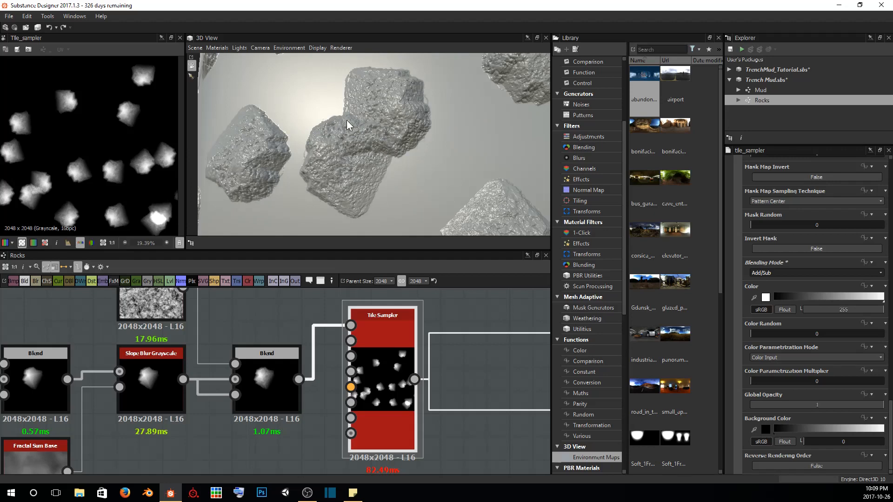
pyautogui.scroll(6, 53, 154)
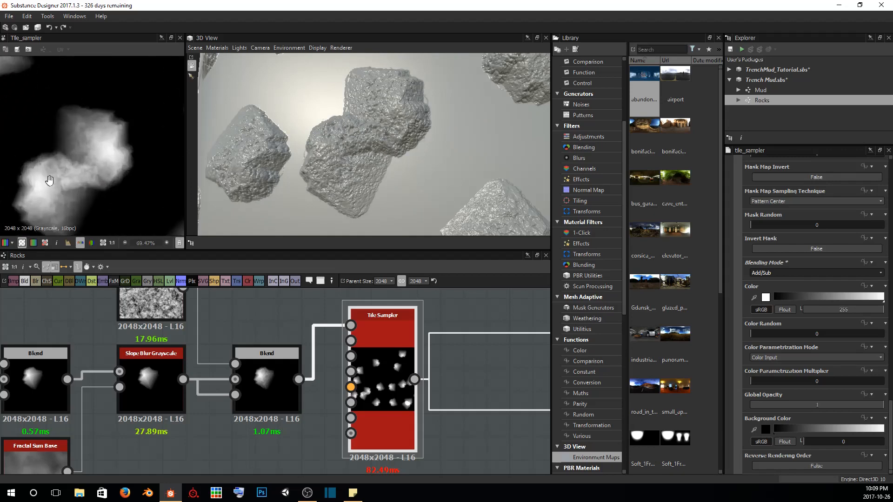
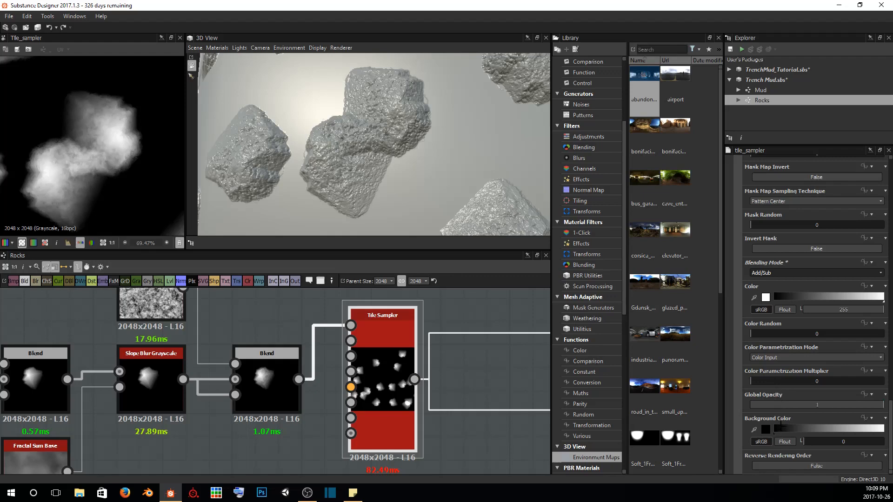
# Set the Tile Sampler's Blending Mode back to Max and save the Trench Mud package
pyautogui.click(772, 358)
pyautogui.click(765, 338)
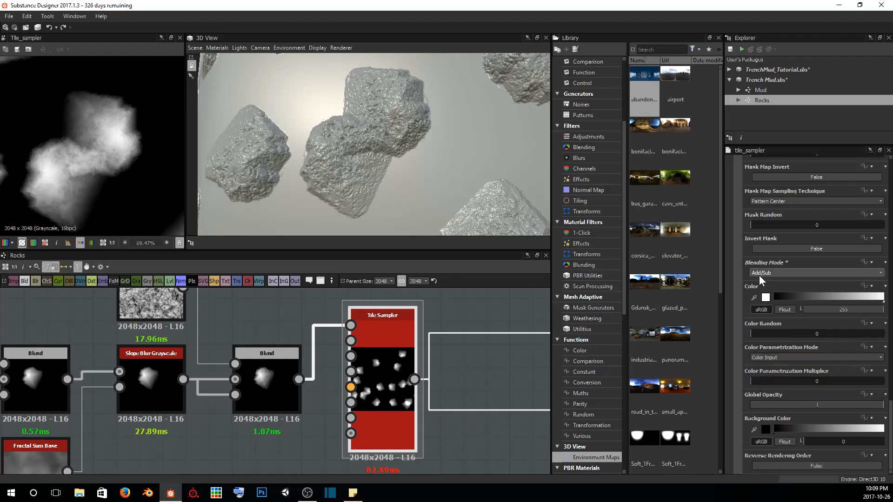
pyautogui.click(759, 275)
pyautogui.click(763, 287)
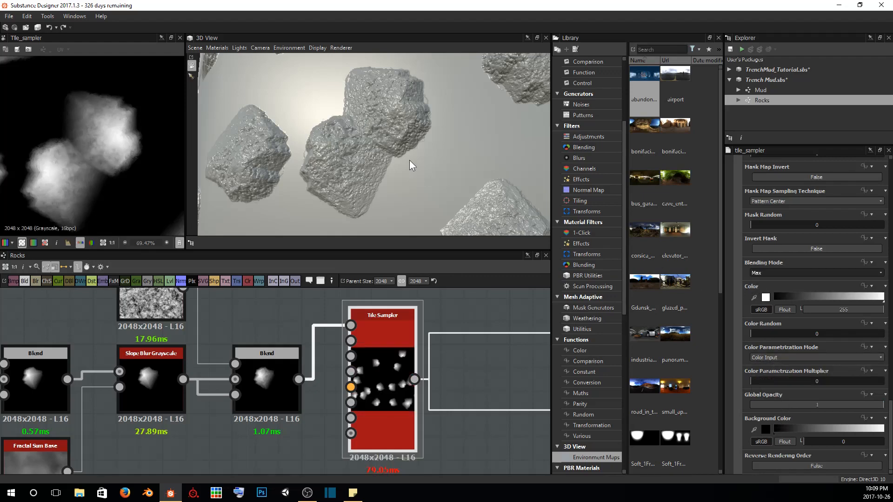
pyautogui.moveTo(409, 160); pyautogui.dragTo(305, 134)
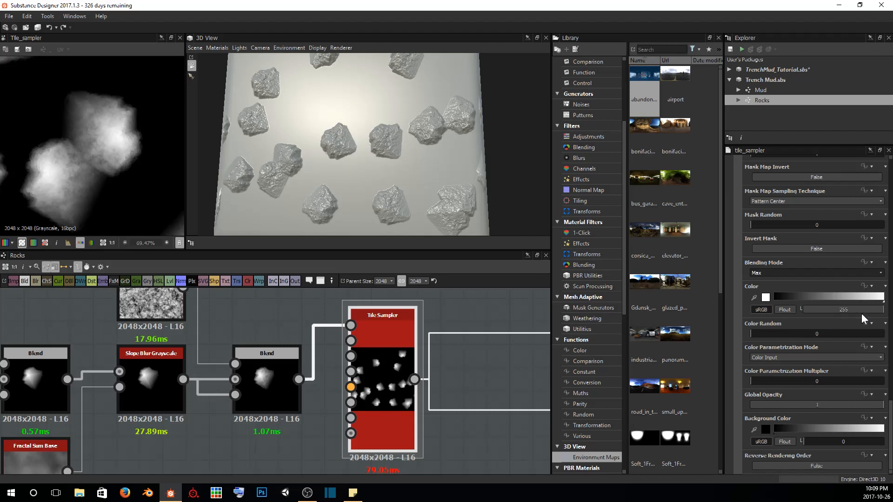
# Darken the Tile Sampler's Color from white to a mid grey to flatten the rocks, checking their height in the 3D preview
pyautogui.moveTo(882, 311); pyautogui.dragTo(841, 312)
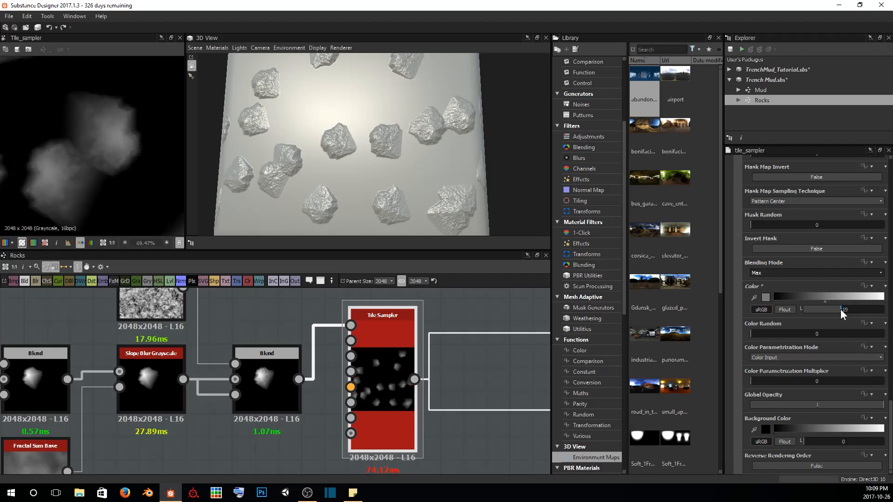
pyautogui.moveTo(411, 167)
pyautogui.mouseDown()
pyautogui.moveTo(377, 189)
pyautogui.moveTo(356, 104)
pyautogui.moveTo(384, 167)
pyautogui.moveTo(375, 183)
pyautogui.moveTo(396, 160)
pyautogui.moveTo(412, 162)
pyautogui.moveTo(403, 153)
pyautogui.moveTo(409, 158)
pyautogui.mouseUp()
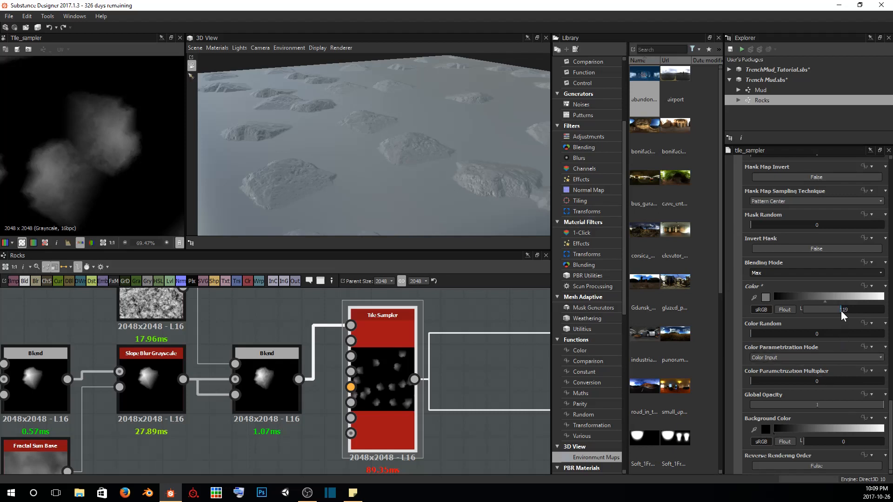
pyautogui.moveTo(841, 312); pyautogui.dragTo(853, 308)
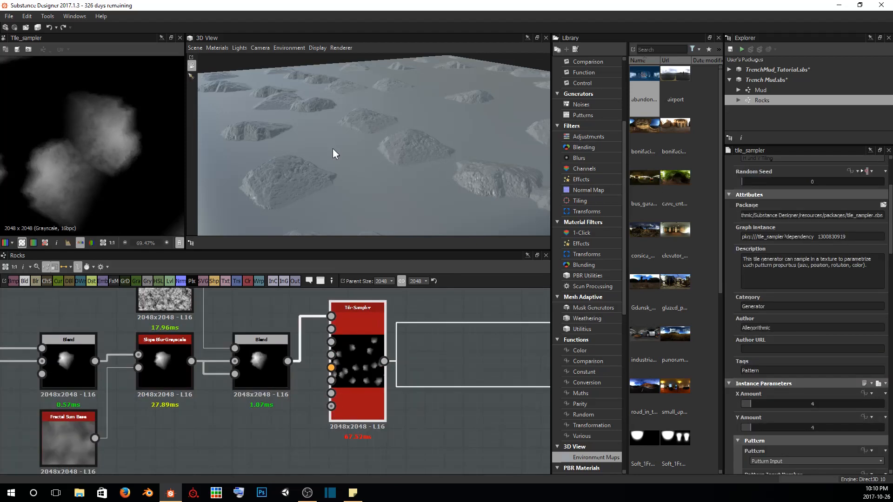
pyautogui.moveTo(333, 148); pyautogui.dragTo(399, 137)
# Vary the rock sizes by setting the Tile Sampler's Scale Random to 0.51
pyautogui.scroll(-3, 774, 370)
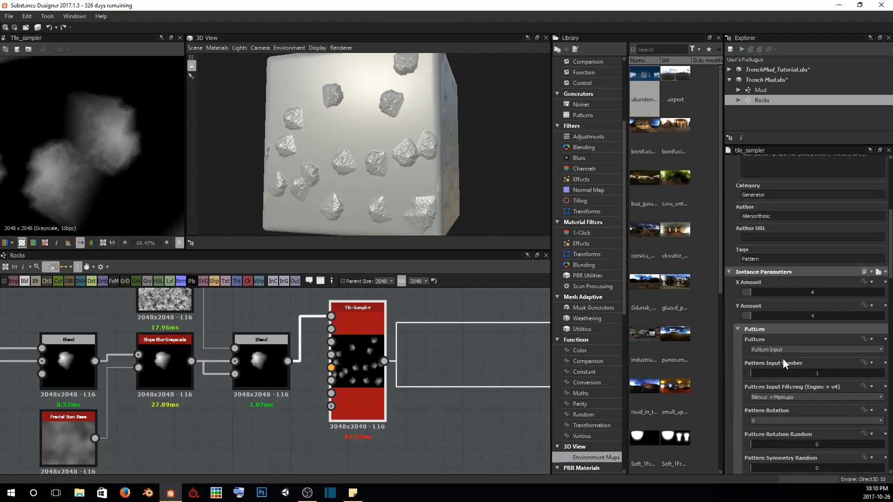
pyautogui.scroll(-5, 803, 391)
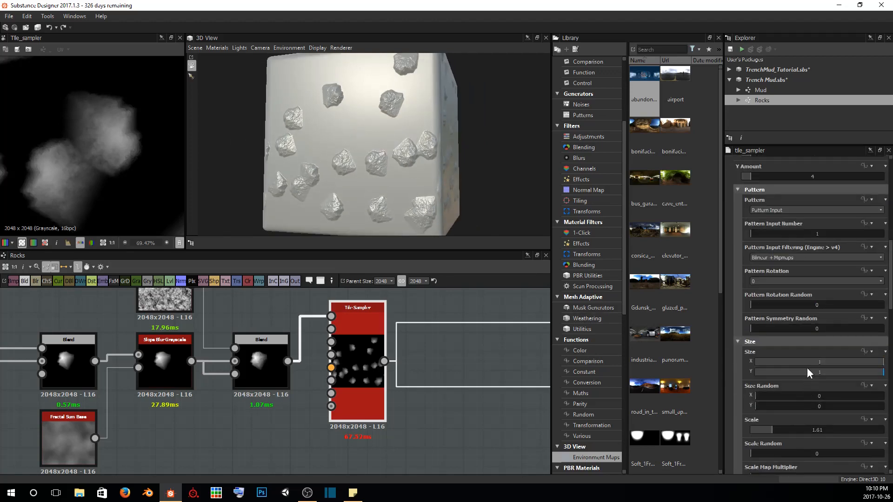
pyautogui.scroll(-4, 807, 372)
pyautogui.moveTo(761, 344); pyautogui.dragTo(819, 343)
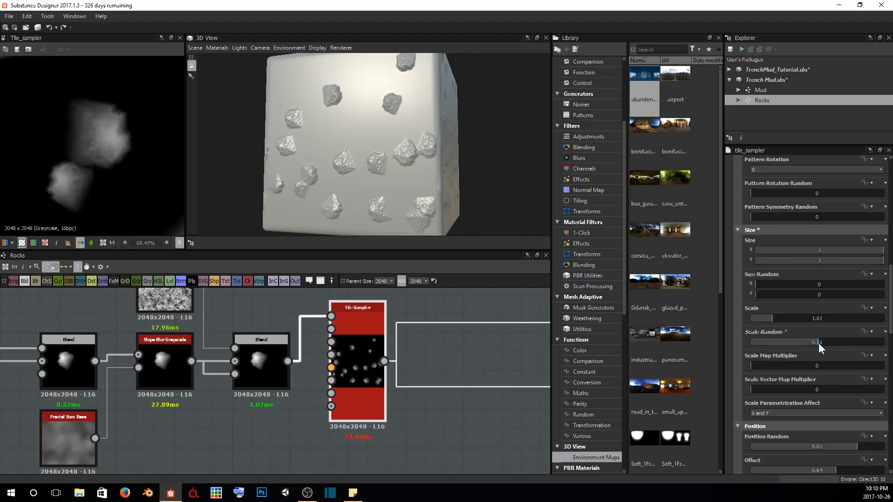
pyautogui.moveTo(417, 181); pyautogui.dragTo(417, 158)
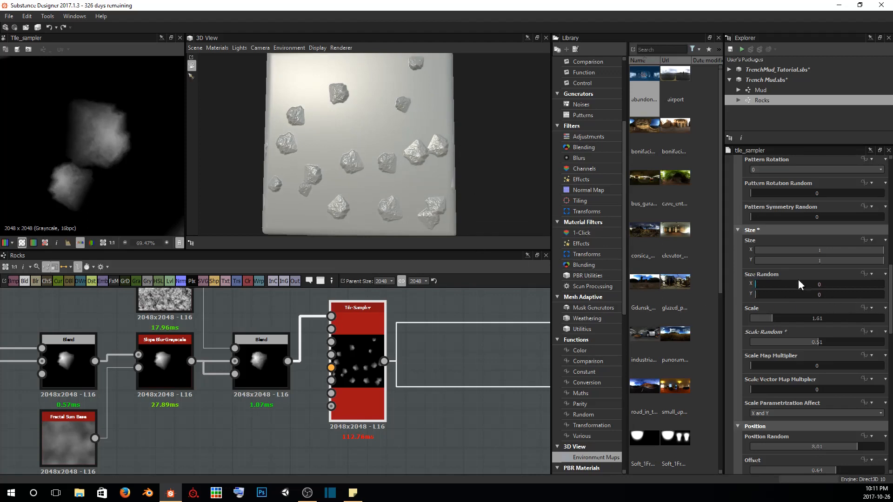
# Redistribute the rocks by setting the Tile Sampler's Position Random to 5.59, checking the layout in the 3D preview
pyautogui.scroll(-4, 806, 356)
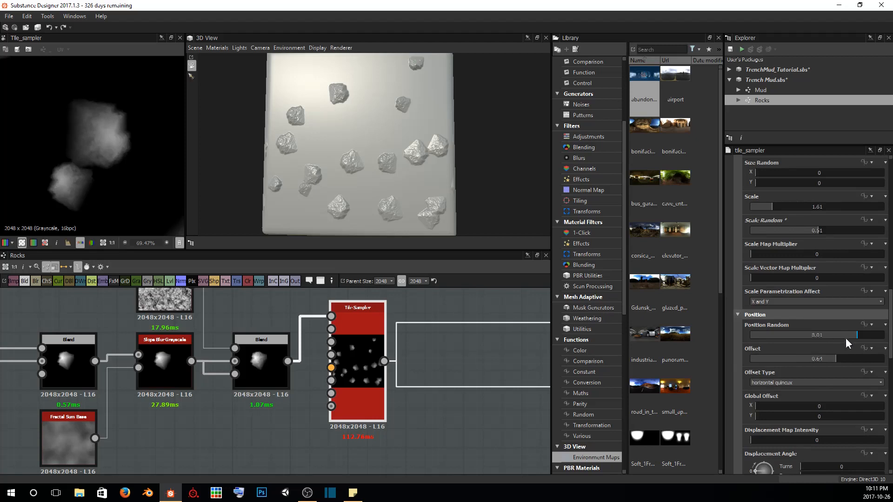
pyautogui.moveTo(849, 335); pyautogui.dragTo(833, 338)
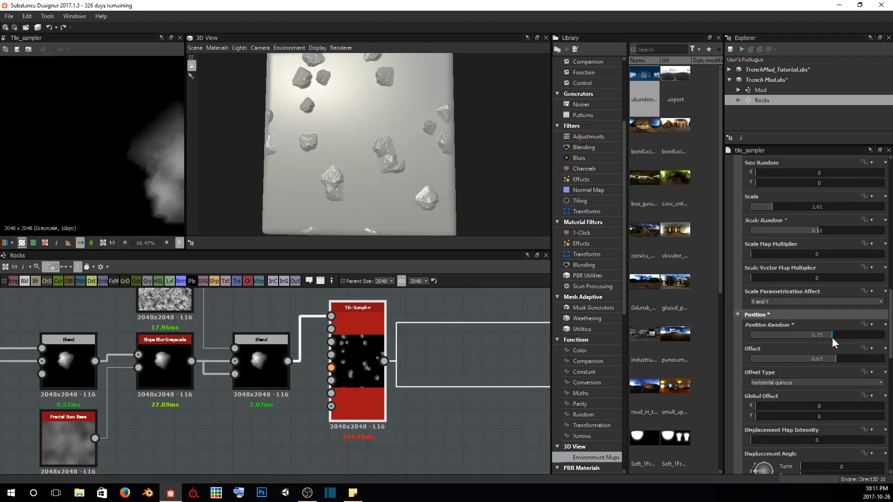
pyautogui.scroll(-3, 437, 163)
pyautogui.moveTo(381, 151)
pyautogui.mouseDown()
pyautogui.moveTo(311, 132)
pyautogui.moveTo(406, 163)
pyautogui.moveTo(373, 164)
pyautogui.mouseUp()
pyautogui.moveTo(373, 164); pyautogui.dragTo(412, 194, button='right')
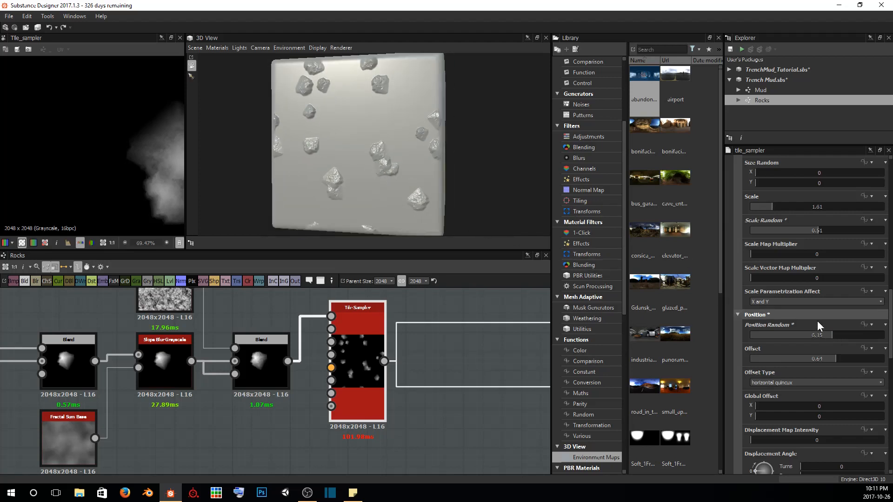
pyautogui.moveTo(831, 332); pyautogui.dragTo(828, 332)
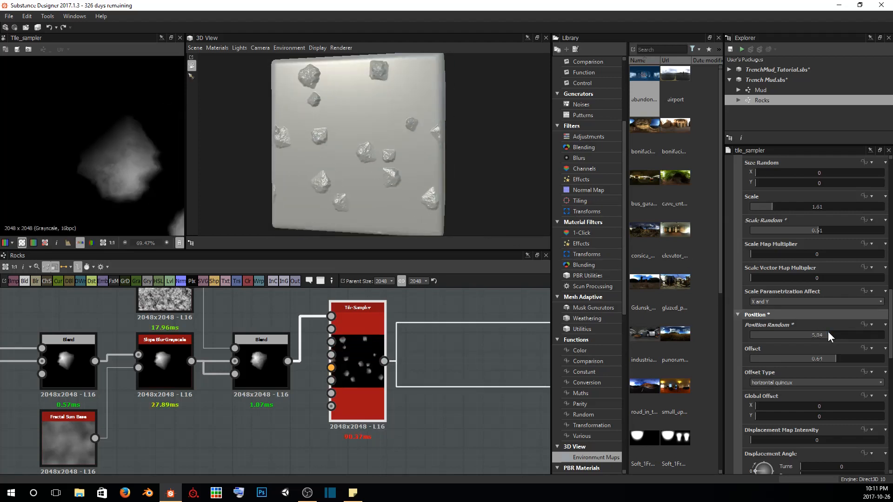
pyautogui.moveTo(827, 331); pyautogui.dragTo(824, 330)
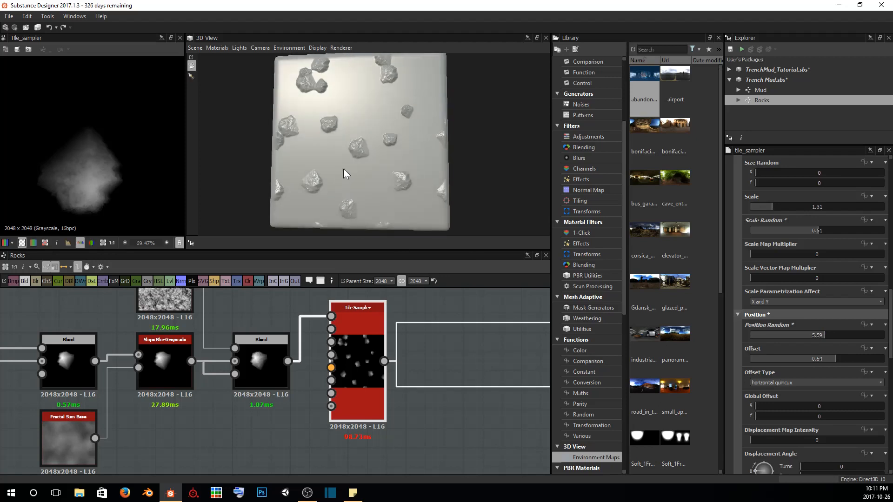
pyautogui.moveTo(343, 168)
pyautogui.mouseDown()
pyautogui.moveTo(365, 164)
pyautogui.moveTo(336, 175)
pyautogui.mouseUp()
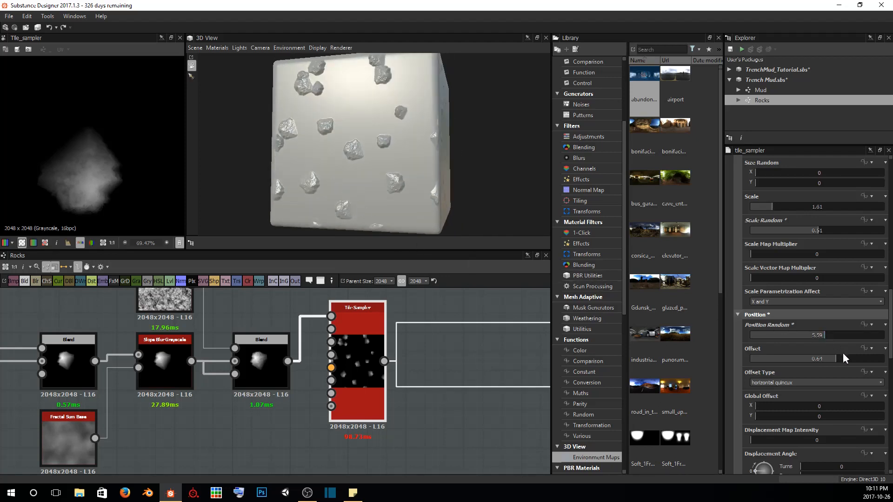
# Set the Tile Sampler's Offset to 0.9 and save the Trench Mud package
pyautogui.moveTo(833, 358); pyautogui.dragTo(869, 358)
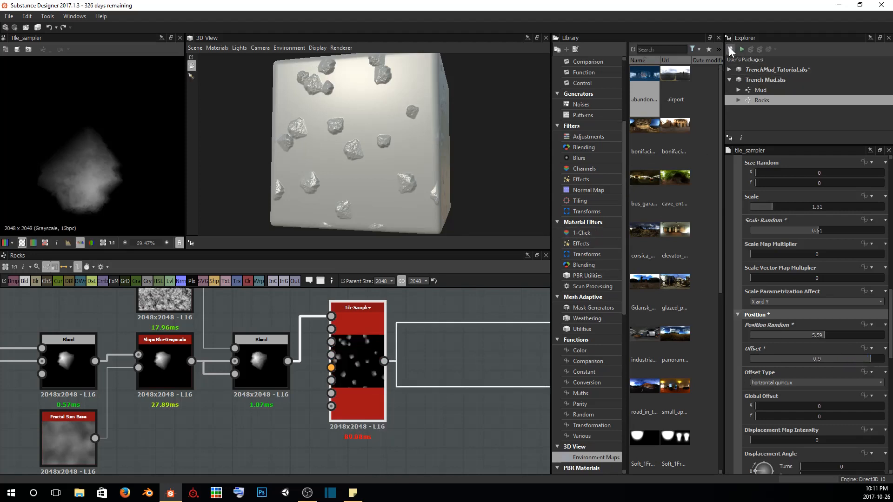
pyautogui.moveTo(398, 150); pyautogui.dragTo(420, 155)
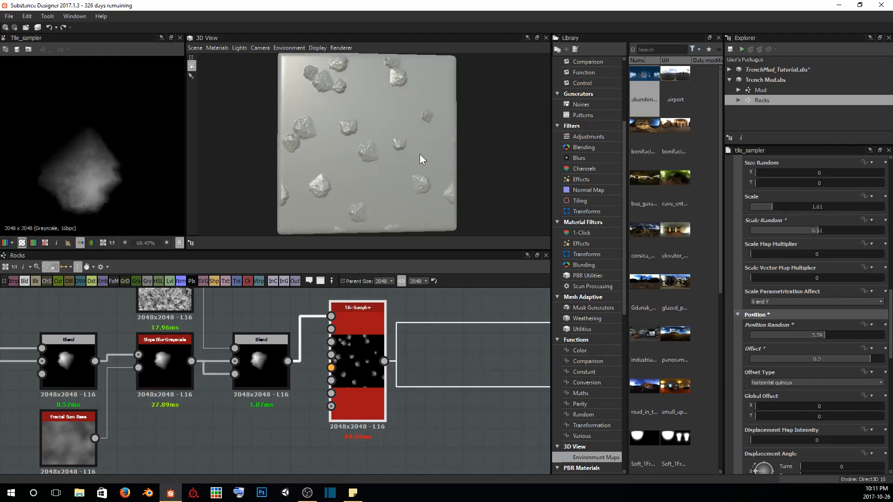
pyautogui.moveTo(458, 64); pyautogui.dragTo(361, 128)
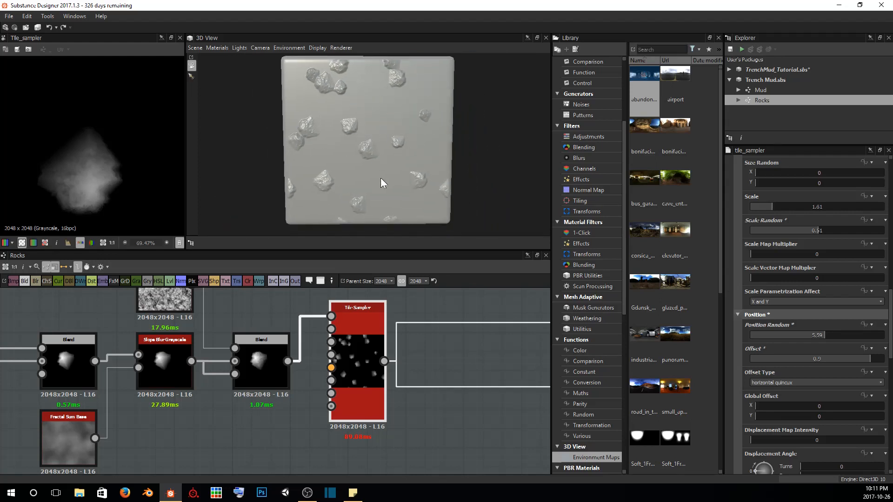
# Duplicate the whole rock node chain, from the polygon shapes through the Tile Sampler, and place the copy directly below the original
pyautogui.scroll(-6, 335, 363)
pyautogui.scroll(-1, 272, 344)
pyautogui.moveTo(273, 344); pyautogui.dragTo(280, 389, button='middle')
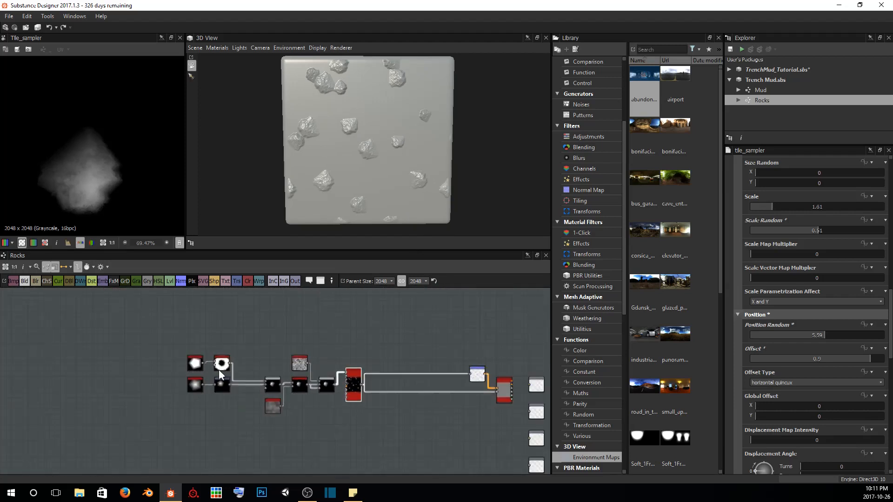
pyautogui.moveTo(139, 324); pyautogui.dragTo(387, 431)
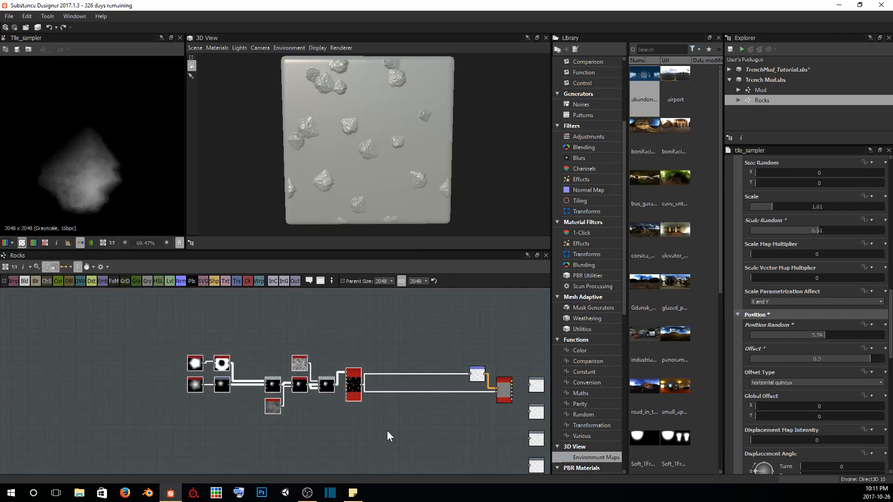
pyautogui.moveTo(387, 431); pyautogui.dragTo(375, 350, button='middle')
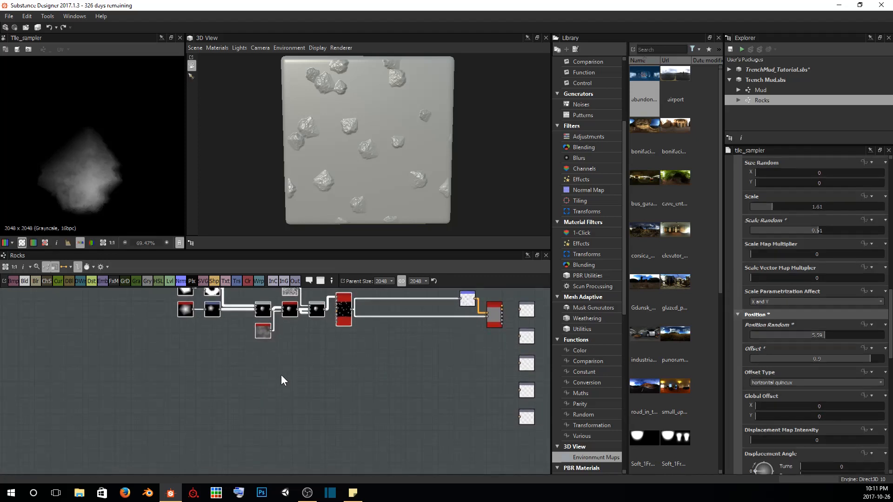
pyautogui.hotkey('ctrl', 'v')
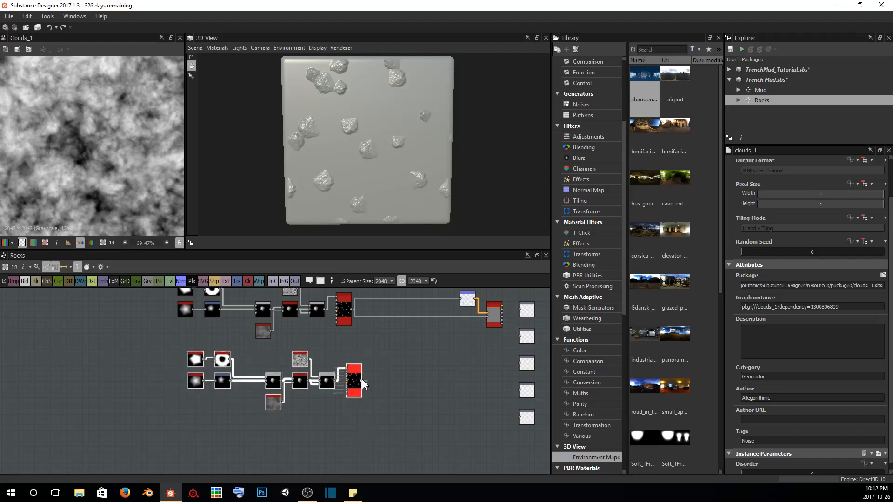
pyautogui.moveTo(354, 380); pyautogui.dragTo(345, 406)
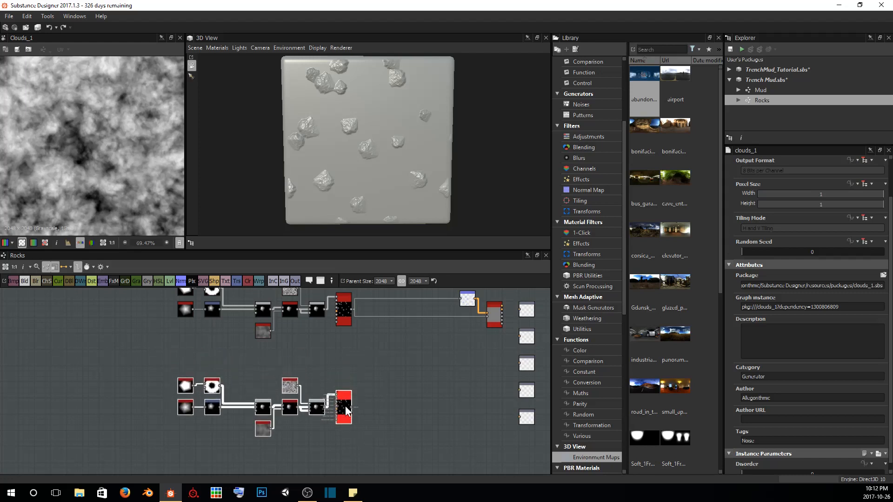
pyautogui.click(346, 379)
# Preview the copied chain's first Blend and shift its Transformation 2D to an offset of about X -0.20, Y 0.19 to reshape the rock
pyautogui.scroll(3, 286, 350)
pyautogui.scroll(3, 286, 350)
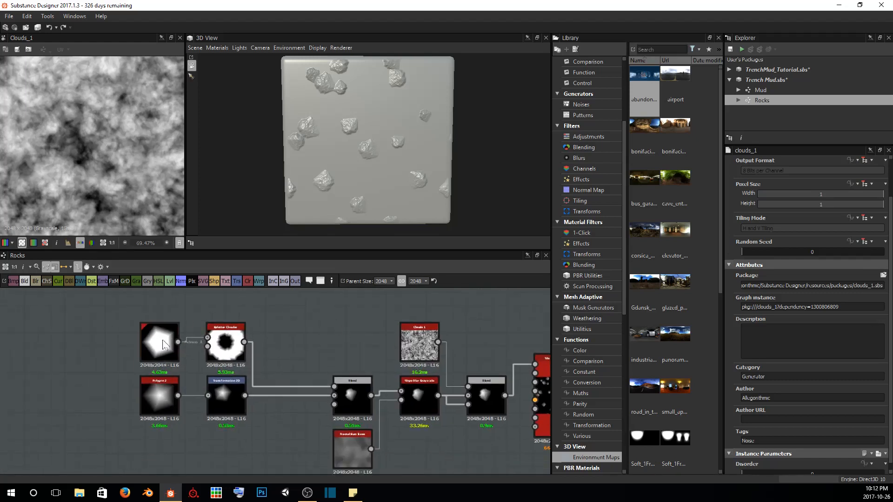
pyautogui.moveTo(465, 405); pyautogui.dragTo(379, 376, button='middle')
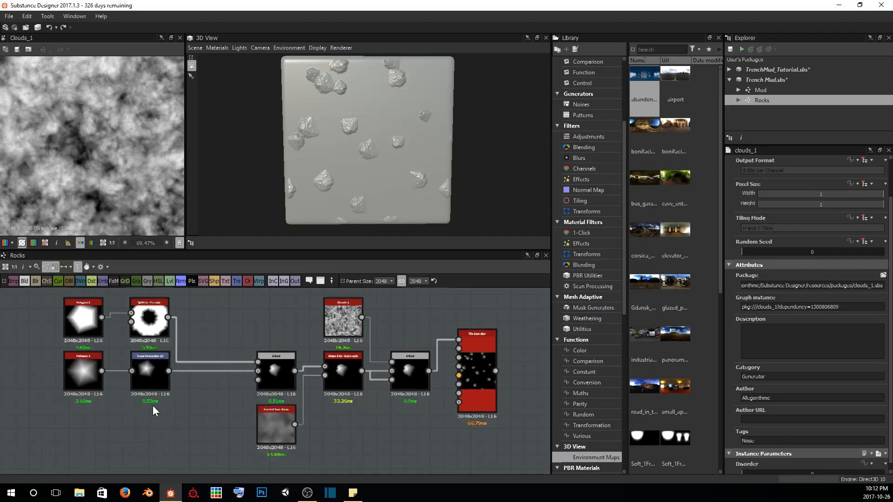
pyautogui.scroll(3, 153, 405)
pyautogui.moveTo(207, 437); pyautogui.dragTo(272, 489, button='middle')
pyautogui.click(239, 397)
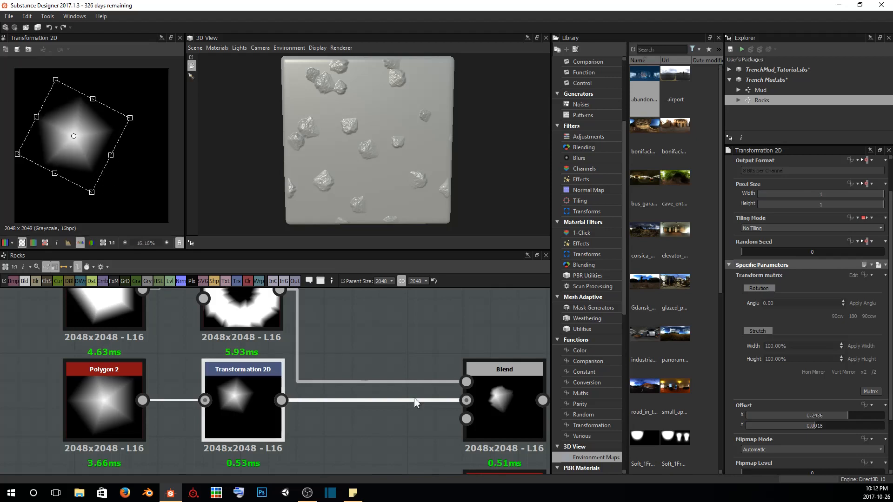
pyautogui.click(502, 410)
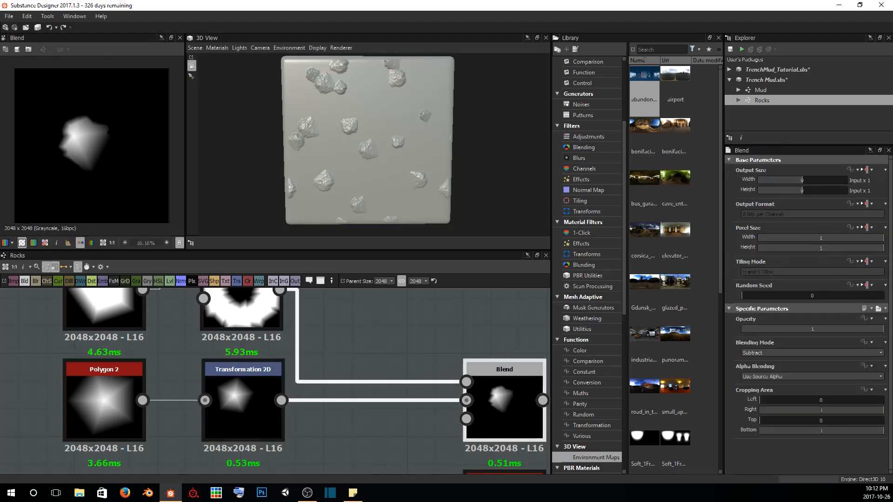
pyautogui.click(233, 385)
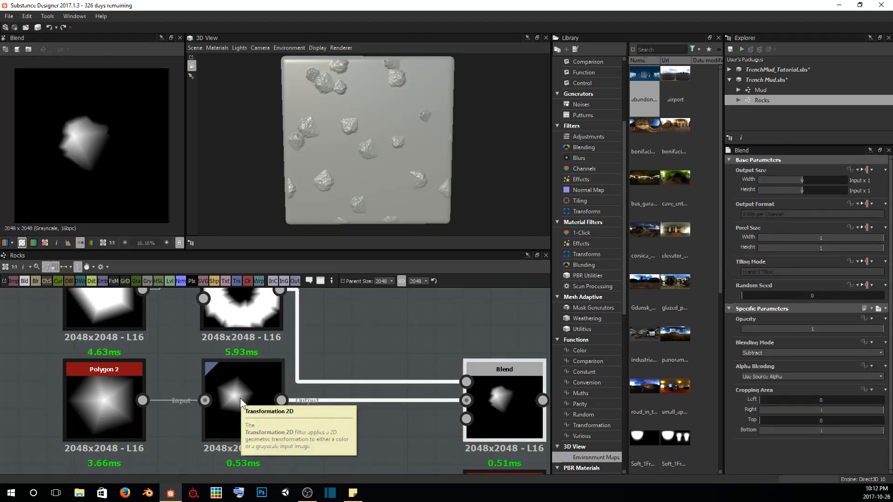
pyautogui.moveTo(79, 155); pyautogui.dragTo(147, 129)
pyautogui.scroll(5, 122, 167)
pyautogui.scroll(-2, 122, 167)
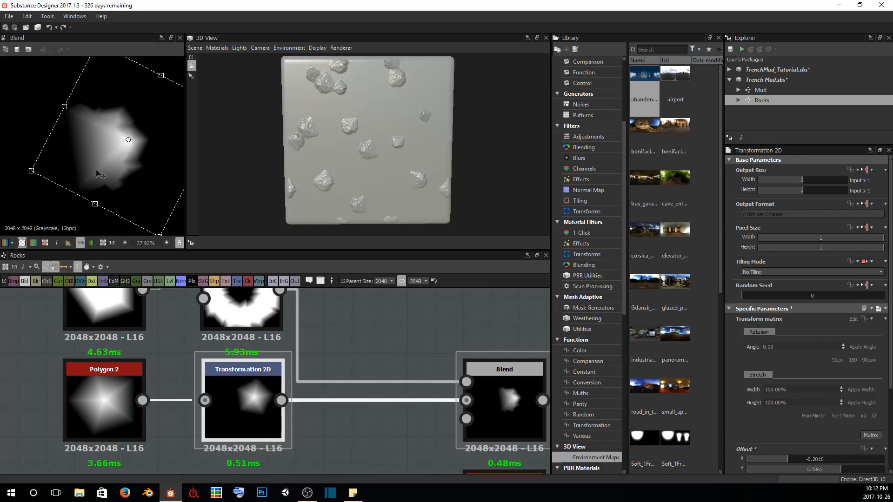
# Rotate and slightly enlarge the copied Transformation 2D's polygon, then reposition it to an offset of about X -0.12, Y 0.09
pyautogui.moveTo(21, 170); pyautogui.dragTo(31, 111)
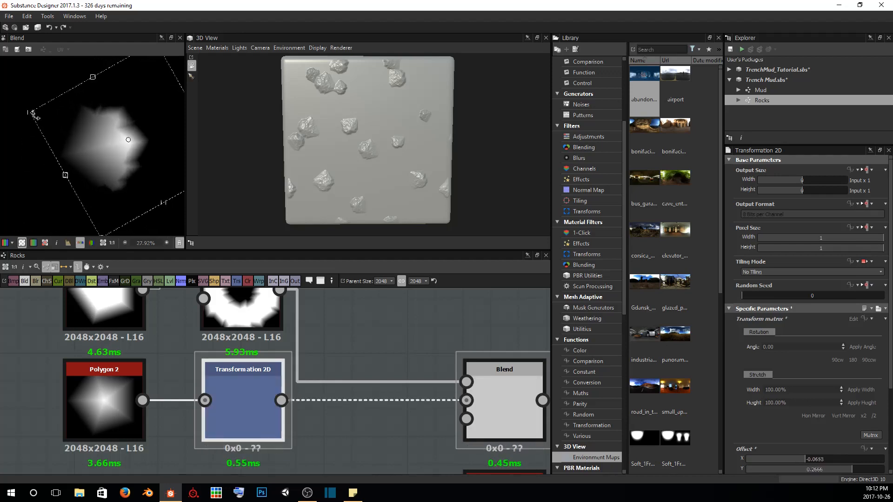
pyautogui.scroll(-2, 70, 162)
pyautogui.scroll(-1, 69, 162)
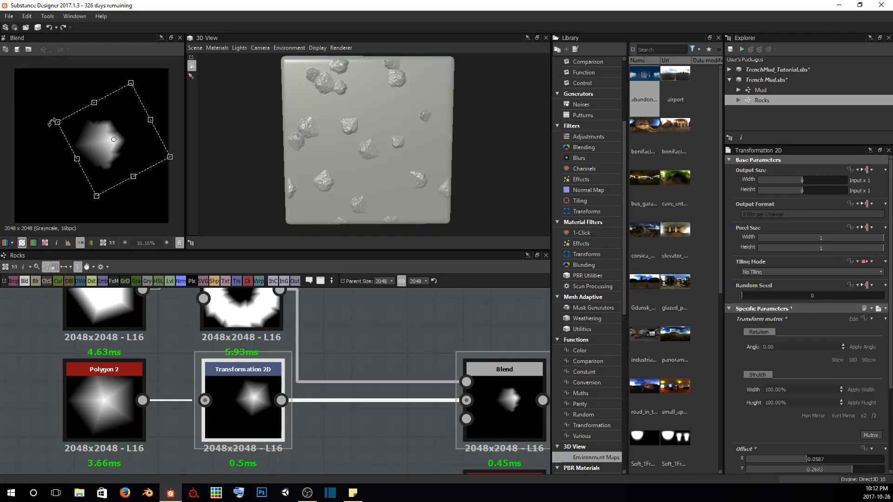
pyautogui.moveTo(54, 122); pyautogui.dragTo(49, 121)
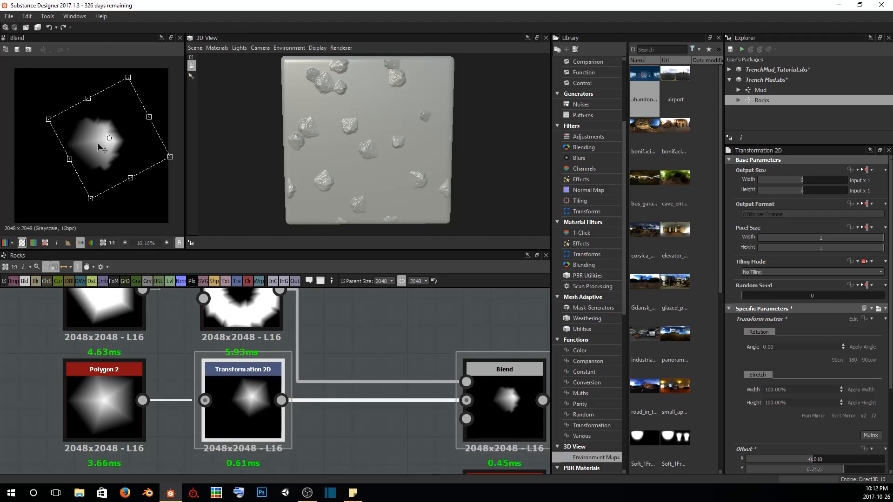
pyautogui.moveTo(97, 143); pyautogui.dragTo(110, 148)
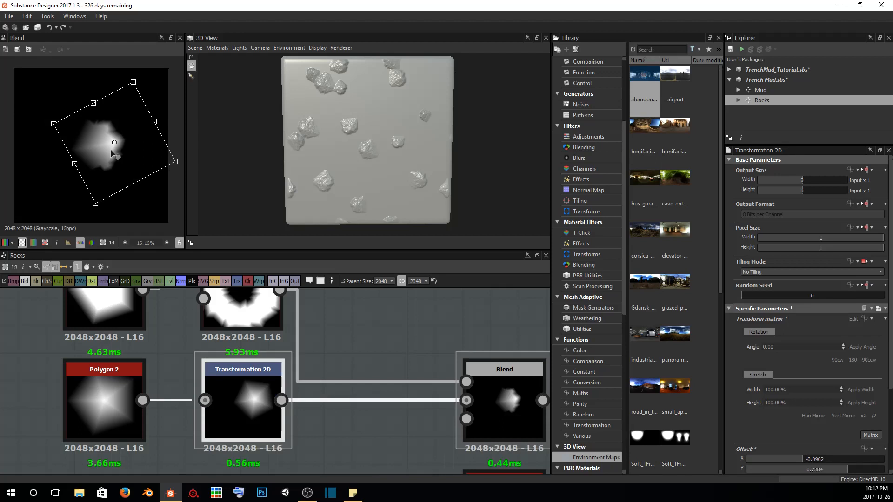
pyautogui.moveTo(110, 148)
pyautogui.mouseDown()
pyautogui.moveTo(94, 147)
pyautogui.moveTo(100, 158)
pyautogui.mouseUp()
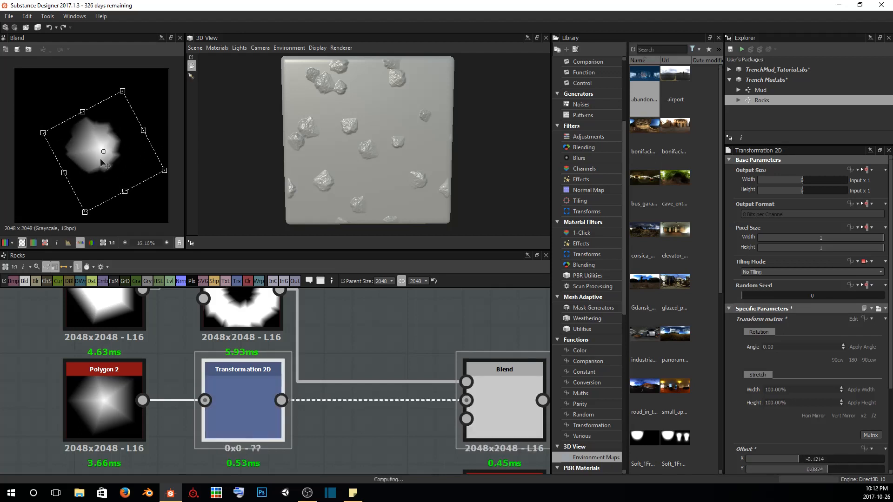
# Try a lower Gradient value on the copied Polygon 2 that feeds the Transformation 2D
pyautogui.scroll(2, 99, 158)
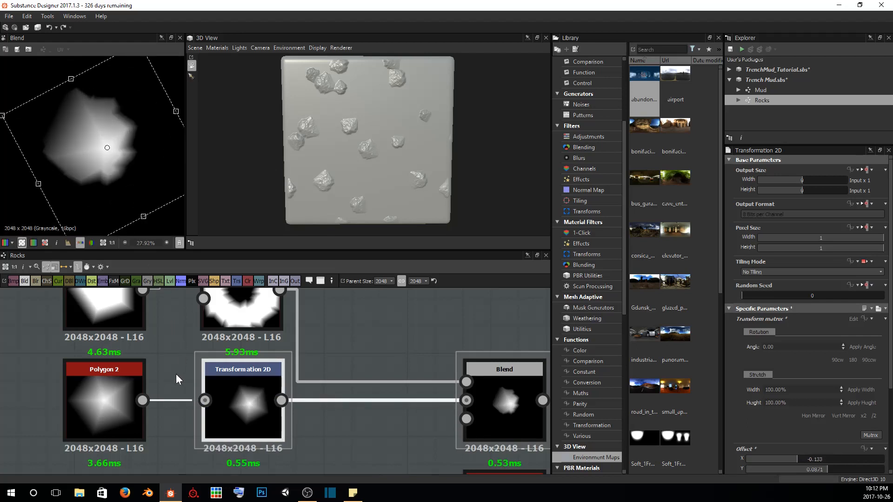
pyautogui.click(124, 414)
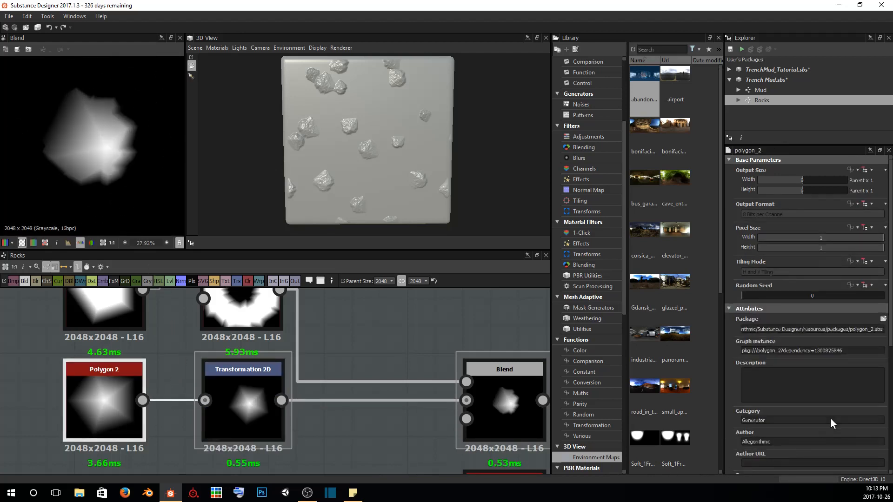
pyautogui.scroll(-5, 822, 415)
pyautogui.click(876, 418)
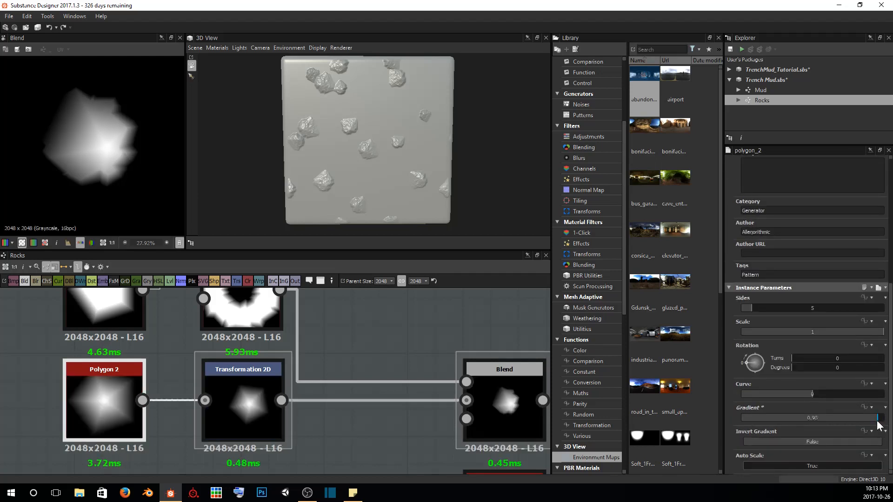
pyautogui.moveTo(877, 421)
pyautogui.mouseDown()
pyautogui.moveTo(815, 426)
pyautogui.moveTo(883, 426)
pyautogui.mouseUp()
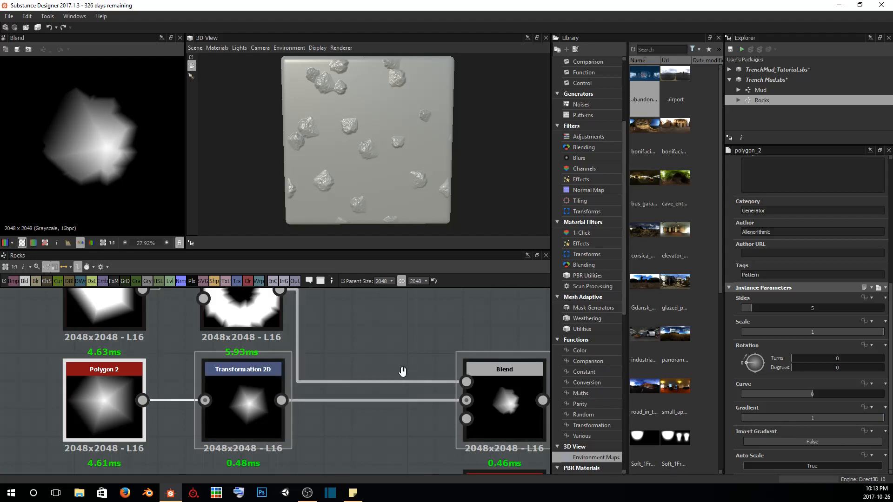
# Set the copied Splatter Circular's Number to 26 and its Radius to 0.32
pyautogui.scroll(-3, 328, 314)
pyautogui.click(279, 335)
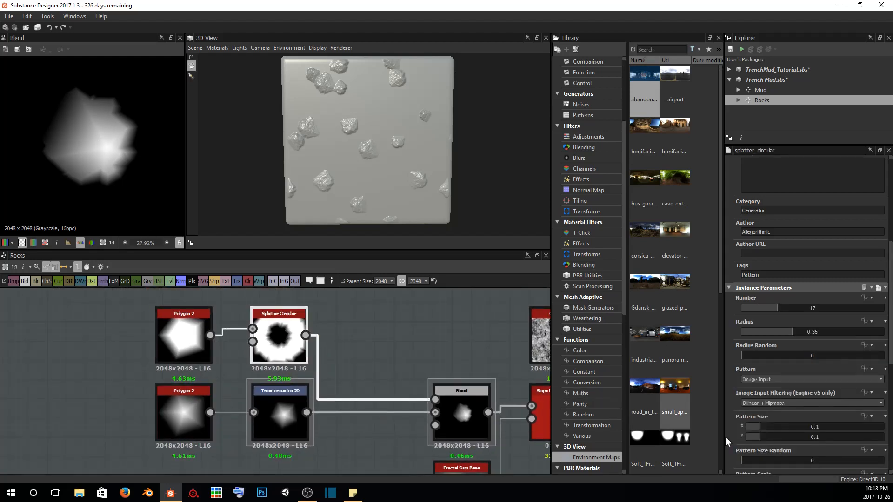
pyautogui.scroll(-4, 788, 412)
pyautogui.scroll(1, 805, 253)
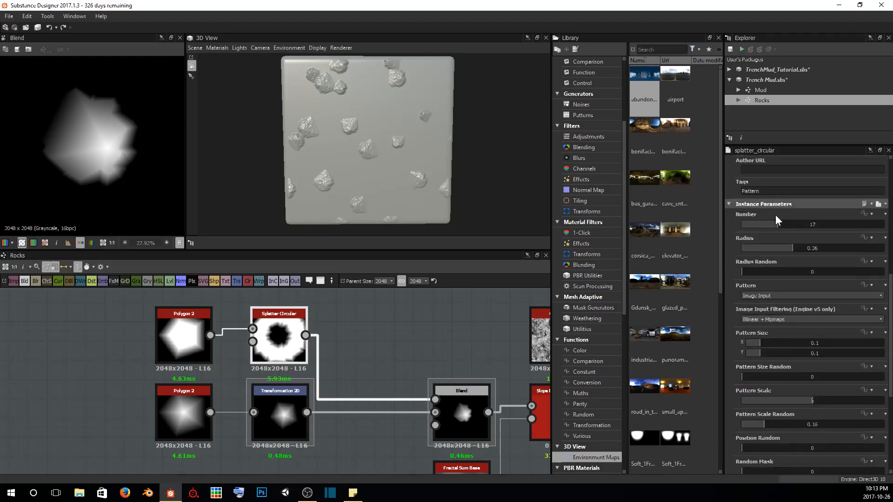
pyautogui.moveTo(781, 228); pyautogui.dragTo(787, 247)
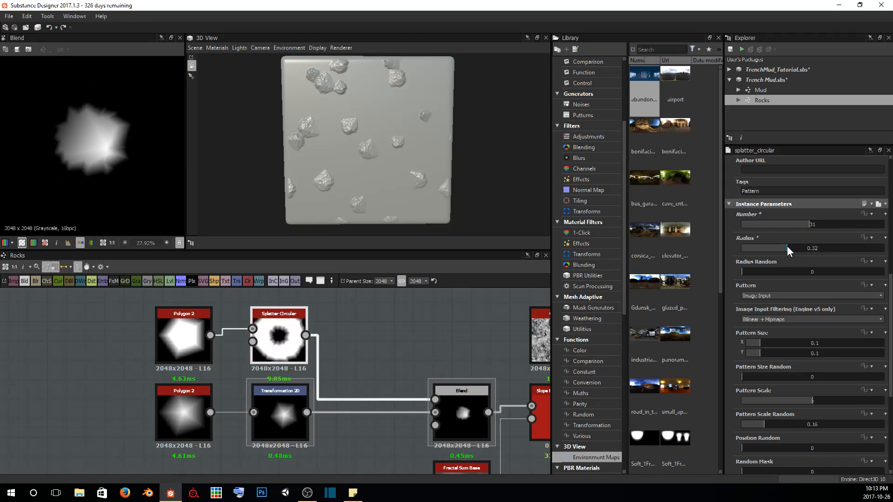
pyautogui.scroll(-2, 801, 313)
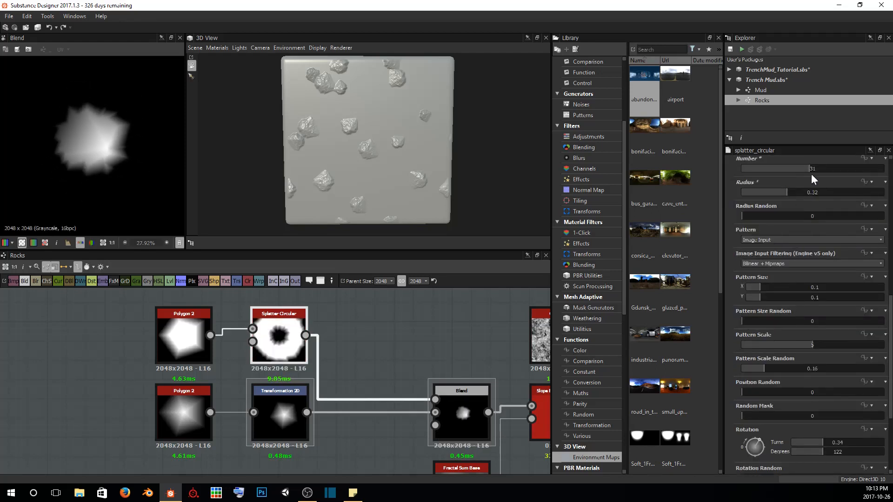
pyautogui.moveTo(798, 170); pyautogui.dragTo(797, 170)
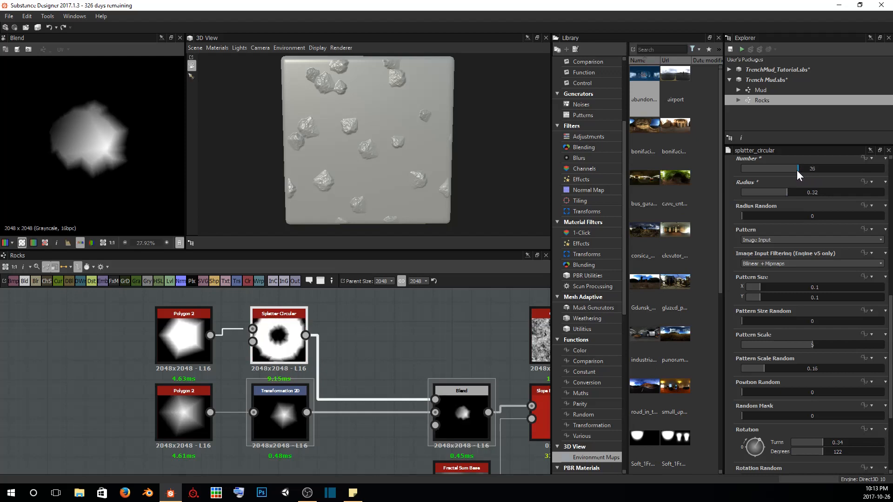
# Set the copied Splatter Circular's Pattern Size Random to 0.12 and Pattern Scale to 6.98
pyautogui.scroll(-1, 788, 322)
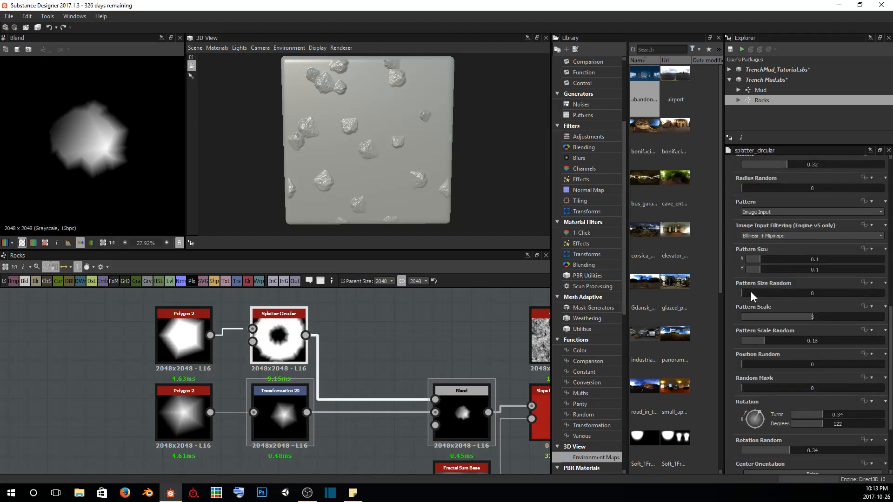
pyautogui.moveTo(747, 292)
pyautogui.mouseDown()
pyautogui.moveTo(797, 293)
pyautogui.moveTo(759, 292)
pyautogui.mouseUp()
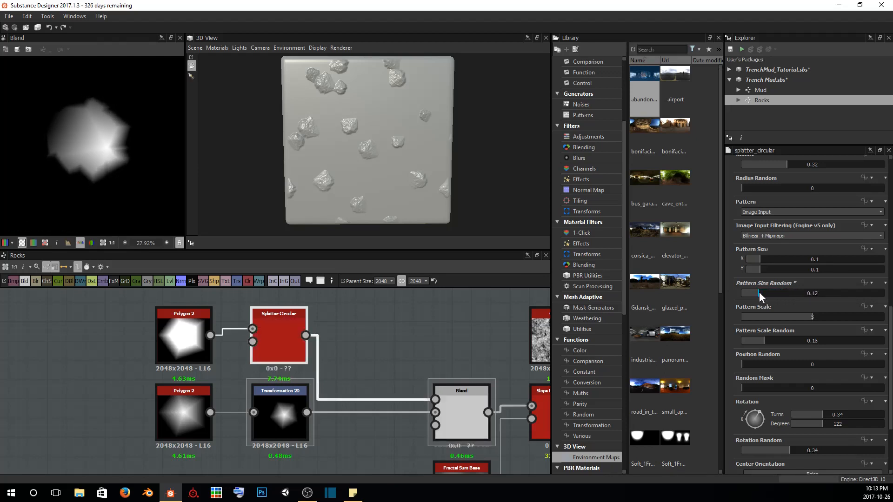
pyautogui.moveTo(810, 316); pyautogui.dragTo(839, 315)
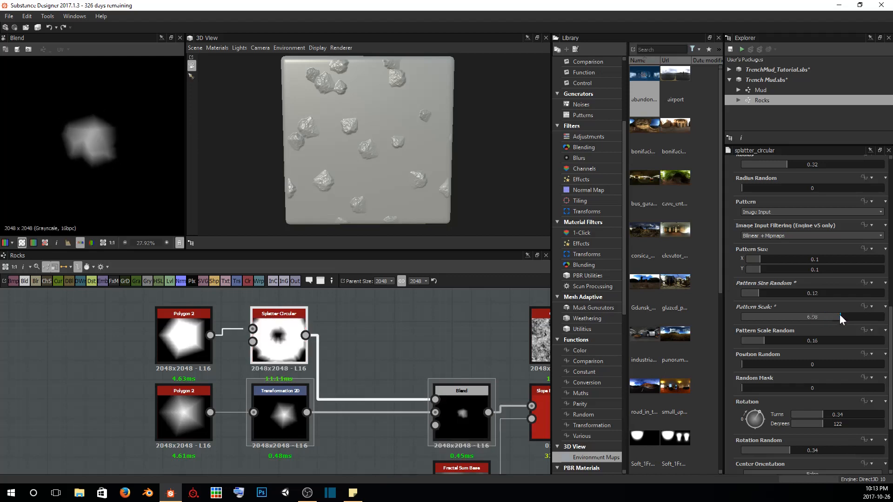
pyautogui.scroll(-2, 114, 121)
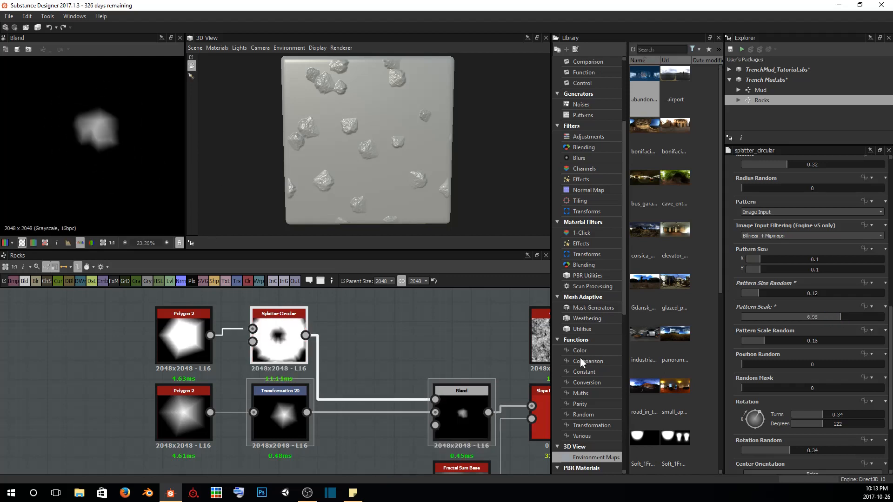
# Examine the rocks on the 3D model from oblique and overhead angles
pyautogui.scroll(-2, 792, 364)
pyautogui.scroll(2, 421, 175)
pyautogui.moveTo(421, 176); pyautogui.dragTo(356, 104)
pyautogui.moveTo(336, 170); pyautogui.dragTo(382, 147)
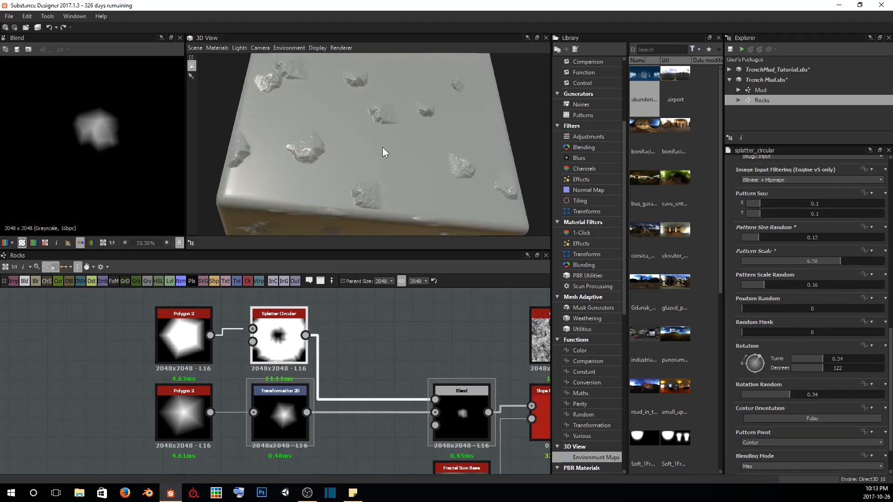
pyautogui.scroll(3, 382, 147)
pyautogui.moveTo(284, 165); pyautogui.dragTo(324, 161)
pyautogui.moveTo(437, 123); pyautogui.dragTo(428, 143)
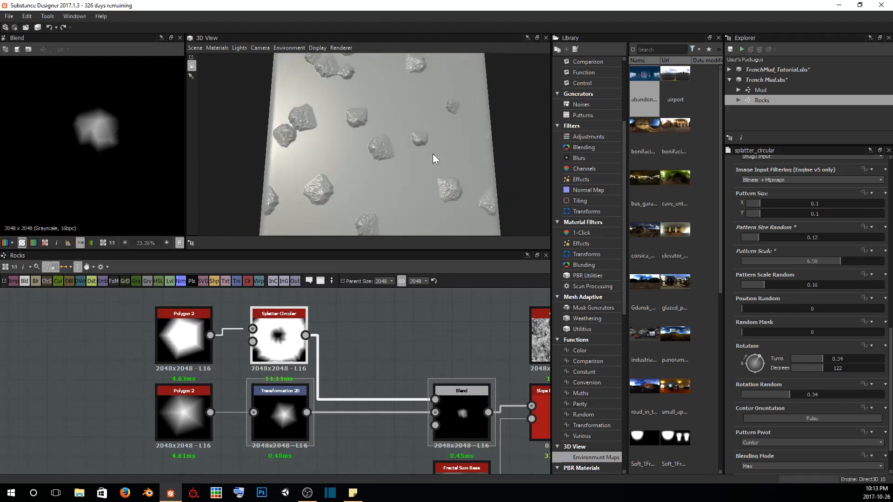
# Try different Rotation and Rotation Random values on the copied Splatter Circular
pyautogui.scroll(-1, 811, 351)
pyautogui.click(833, 331)
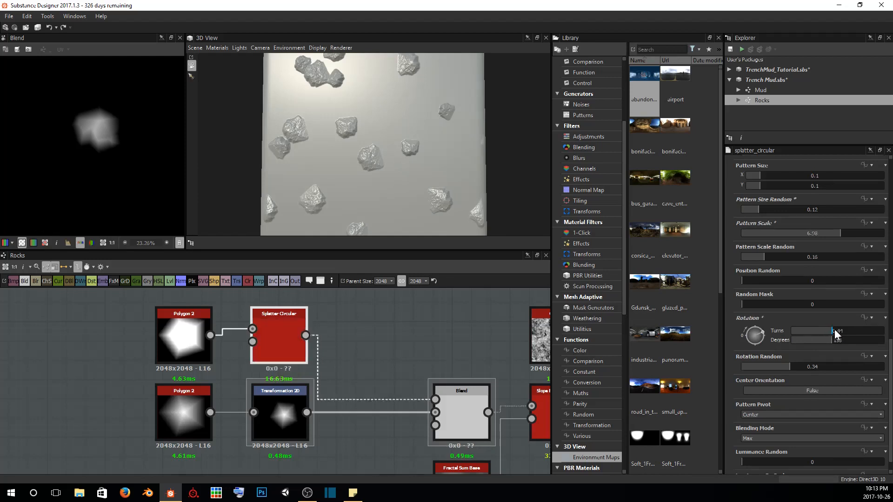
pyautogui.moveTo(834, 329); pyautogui.dragTo(789, 347)
pyautogui.scroll(-1, 809, 370)
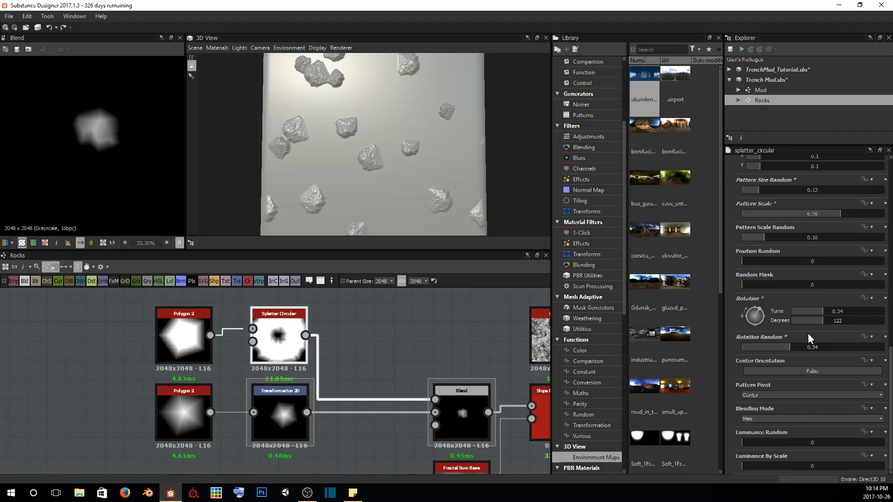
# Preview the copied chain's Slope Blur Grayscale and the Soft Light Blend that follows it to check the rock's surface
pyautogui.scroll(10, 809, 333)
pyautogui.moveTo(462, 319); pyautogui.dragTo(315, 308, button='middle')
pyautogui.moveTo(462, 355); pyautogui.dragTo(247, 328, button='middle')
pyautogui.scroll(-2, 382, 374)
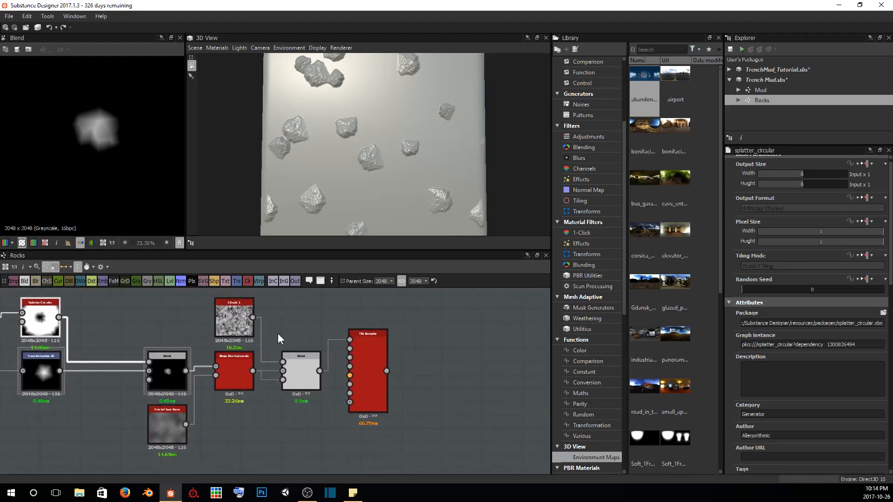
pyautogui.doubleClick(243, 373)
pyautogui.scroll(5, 91, 123)
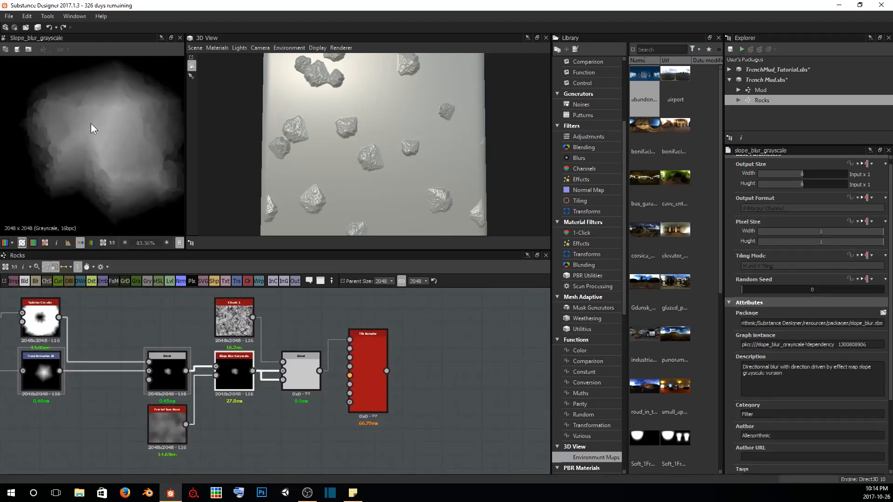
pyautogui.doubleClick(304, 369)
pyautogui.scroll(-3, 144, 189)
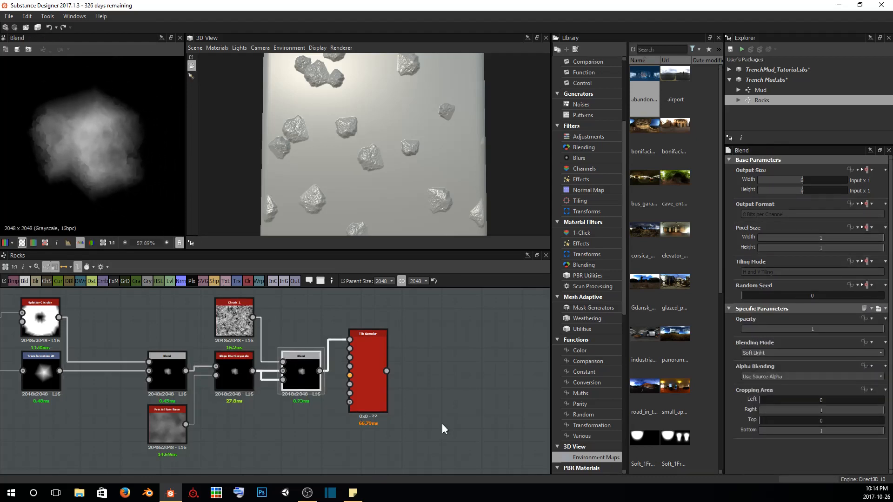
# Preview the copied Tile Sampler and connect its output to the downstream nodes in place of the original Tile Sampler
pyautogui.doubleClick(373, 356)
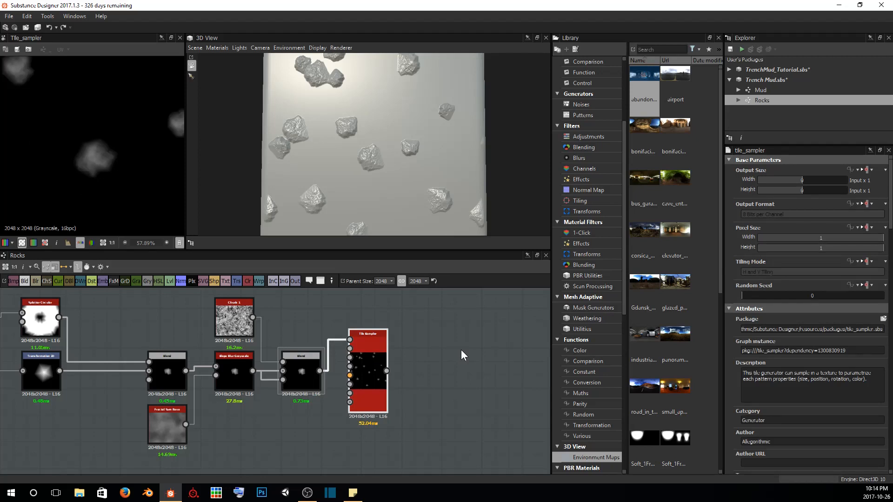
pyautogui.scroll(-5, 378, 369)
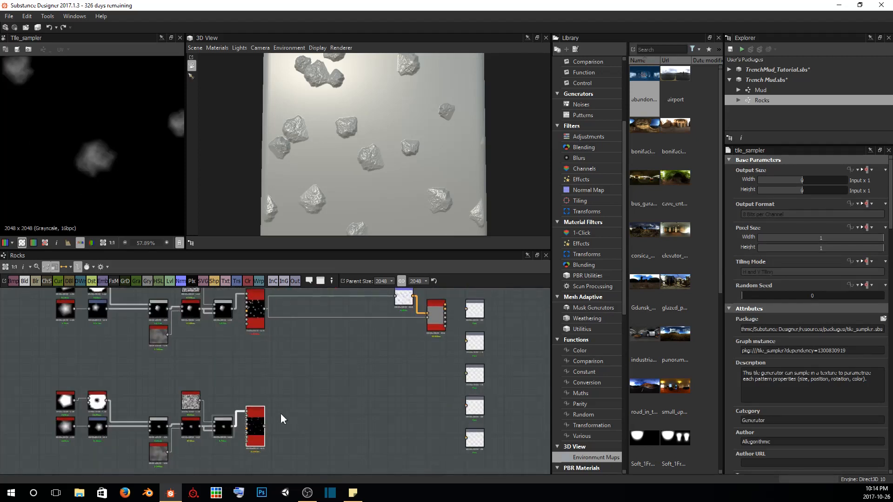
pyautogui.moveTo(265, 425); pyautogui.dragTo(398, 297)
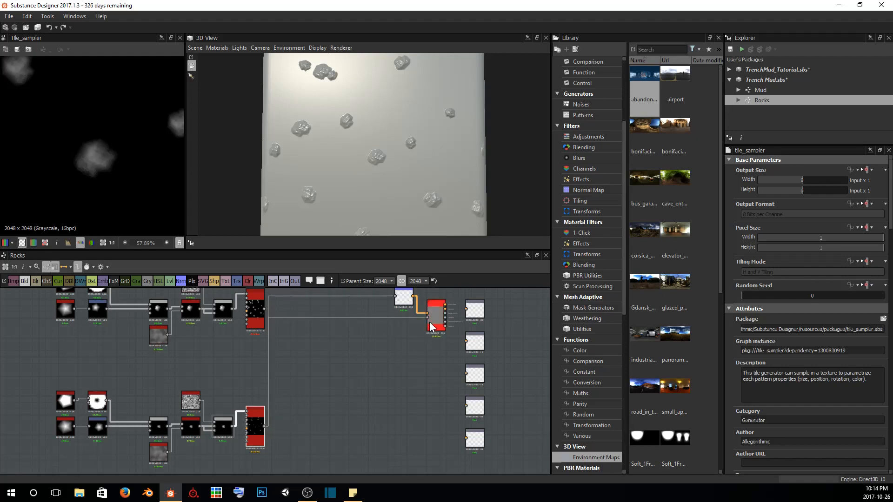
# Examine the second rock shape on the 3D model up close and from several angles
pyautogui.moveTo(425, 193); pyautogui.dragTo(450, 117)
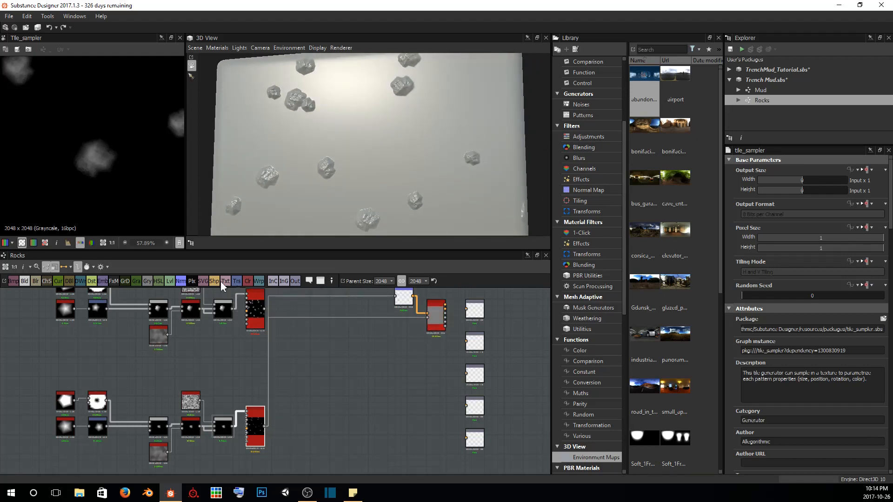
pyautogui.moveTo(392, 132)
pyautogui.mouseDown()
pyautogui.moveTo(347, 169)
pyautogui.moveTo(397, 138)
pyautogui.moveTo(353, 138)
pyautogui.moveTo(386, 159)
pyautogui.moveTo(351, 147)
pyautogui.moveTo(345, 178)
pyautogui.moveTo(364, 181)
pyautogui.moveTo(354, 164)
pyautogui.moveTo(423, 162)
pyautogui.moveTo(339, 149)
pyautogui.moveTo(433, 100)
pyautogui.moveTo(399, 121)
pyautogui.mouseUp()
pyautogui.scroll(3, 364, 180)
pyautogui.scroll(4, 375, 168)
pyautogui.scroll(-5, 375, 167)
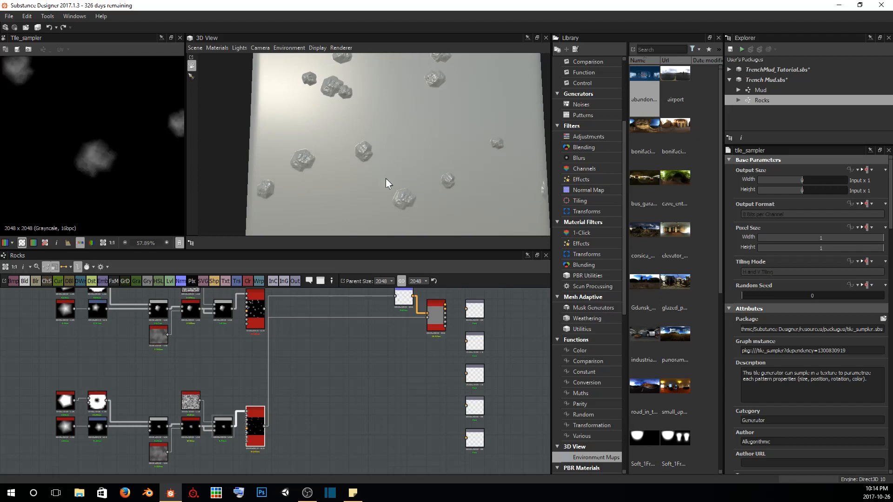
pyautogui.scroll(-3, 407, 193)
pyautogui.moveTo(423, 172); pyautogui.dragTo(397, 141)
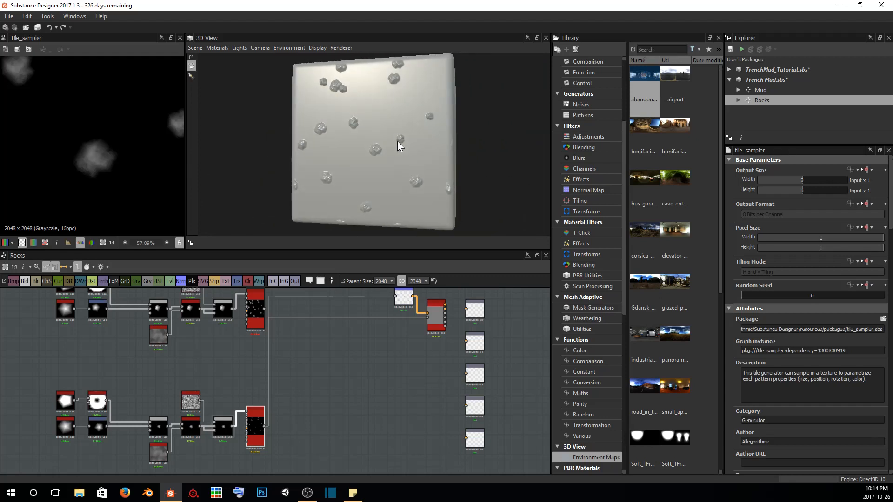
pyautogui.scroll(4, 397, 141)
pyautogui.scroll(-3, 408, 146)
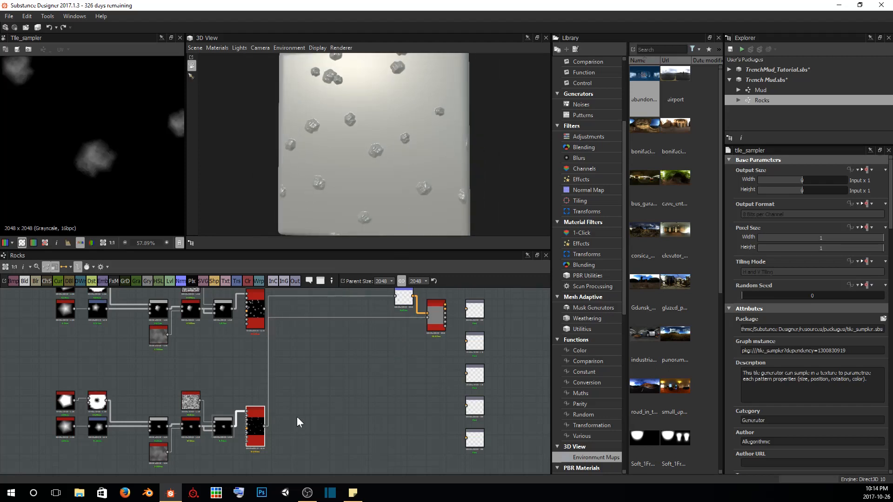
# Set the copied Tile Sampler's X Amount and Y Amount to 9 and check the rock density in 3D
pyautogui.scroll(-15, 796, 356)
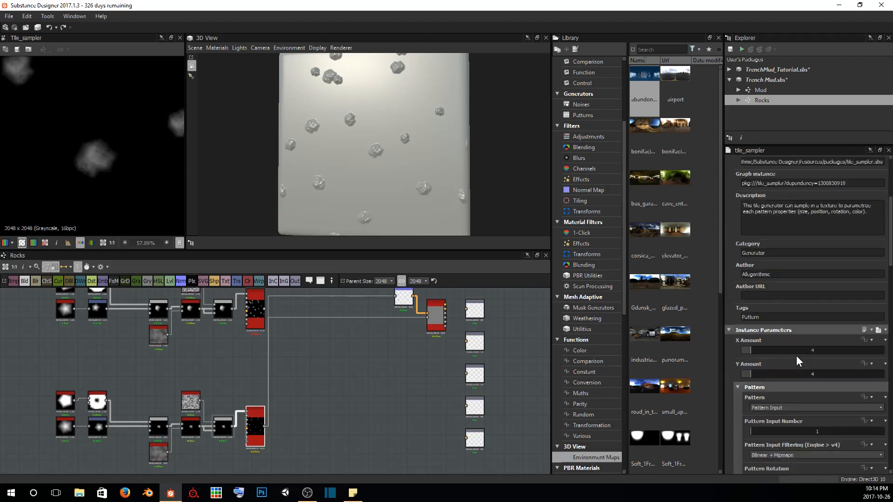
pyautogui.scroll(3, 794, 355)
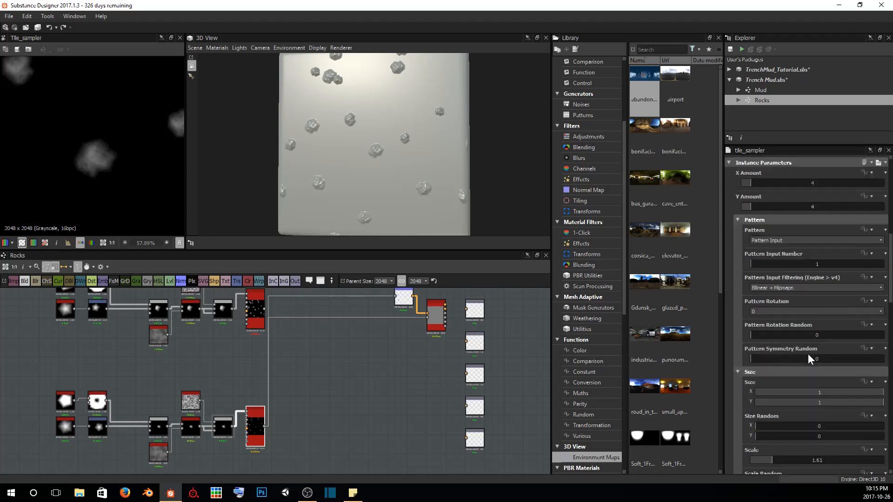
pyautogui.click(754, 219)
pyautogui.click(755, 183)
pyautogui.moveTo(754, 181); pyautogui.dragTo(760, 204)
pyautogui.moveTo(435, 174); pyautogui.dragTo(344, 68)
pyautogui.moveTo(351, 113); pyautogui.dragTo(465, 158)
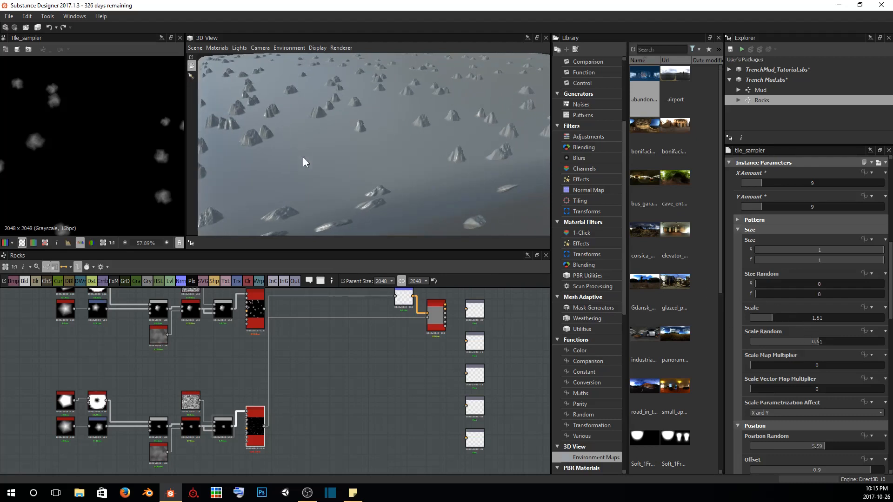
# Darken the copied Tile Sampler's Color to 89 to lower the rocks, and check their height in 3D
pyautogui.scroll(-6, 814, 304)
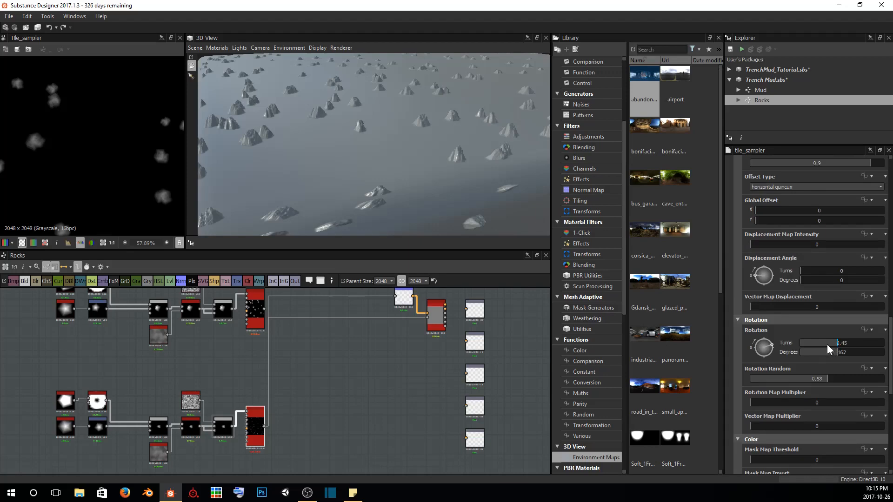
pyautogui.scroll(-7, 828, 349)
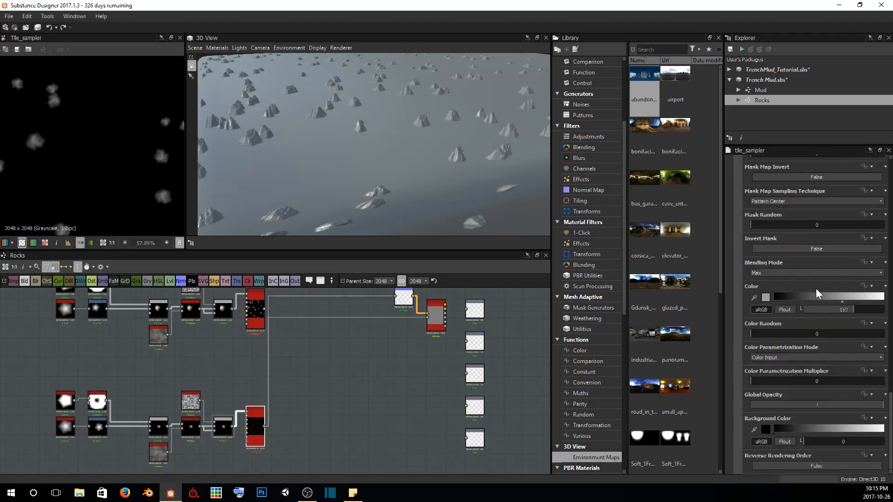
pyautogui.moveTo(850, 317); pyautogui.dragTo(832, 314)
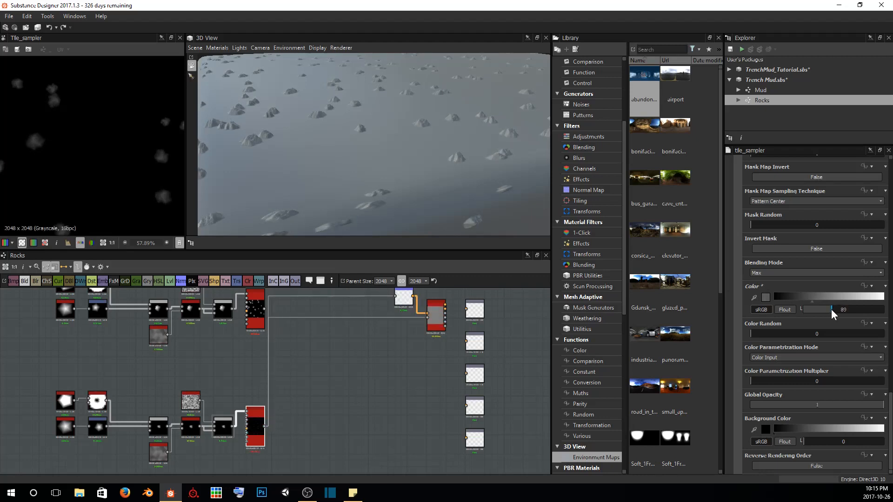
pyautogui.moveTo(342, 125); pyautogui.dragTo(441, 188)
pyautogui.moveTo(441, 183)
pyautogui.mouseDown(button='middle')
pyautogui.moveTo(426, 171)
pyautogui.moveTo(434, 177)
pyautogui.mouseUp(button='middle')
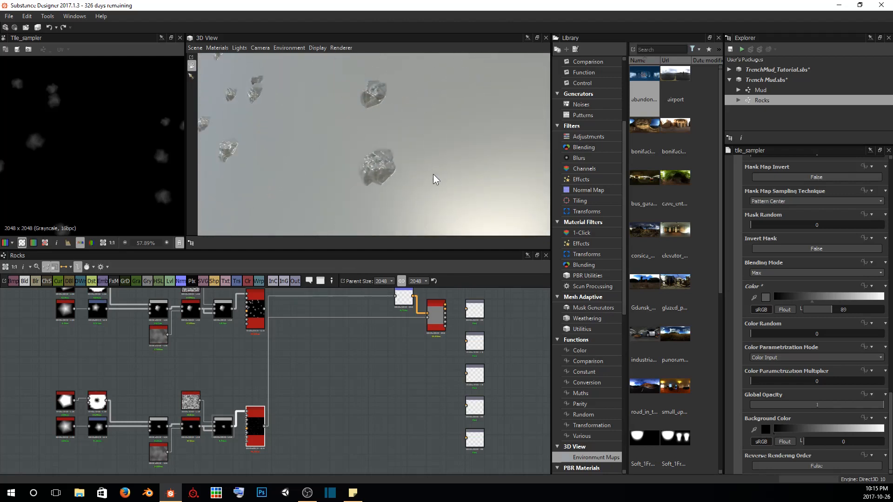
pyautogui.scroll(3, 433, 174)
pyautogui.scroll(-5, 432, 181)
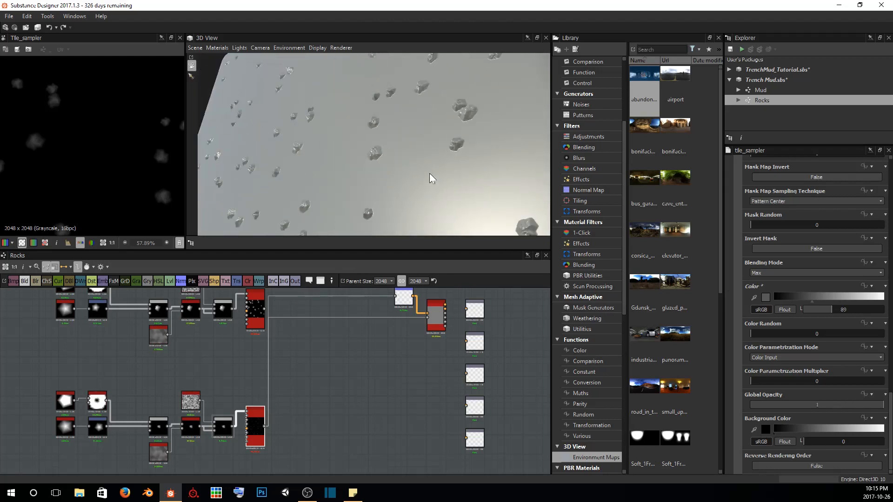
# Set the copied Tile Sampler's Rotation to 0.28 turns (101 degrees) and its Rotation Random to 0.41
pyautogui.moveTo(428, 175)
pyautogui.mouseDown()
pyautogui.moveTo(421, 145)
pyautogui.moveTo(440, 168)
pyautogui.mouseUp()
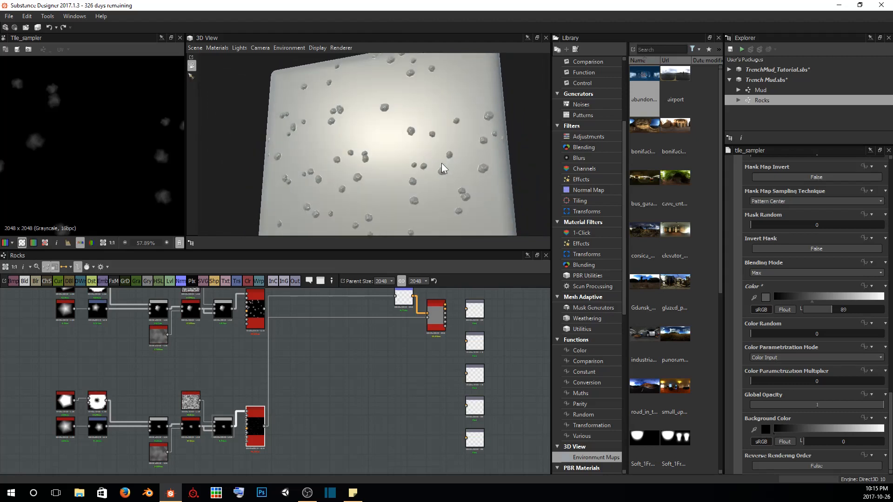
pyautogui.moveTo(441, 168); pyautogui.dragTo(440, 153, button='middle')
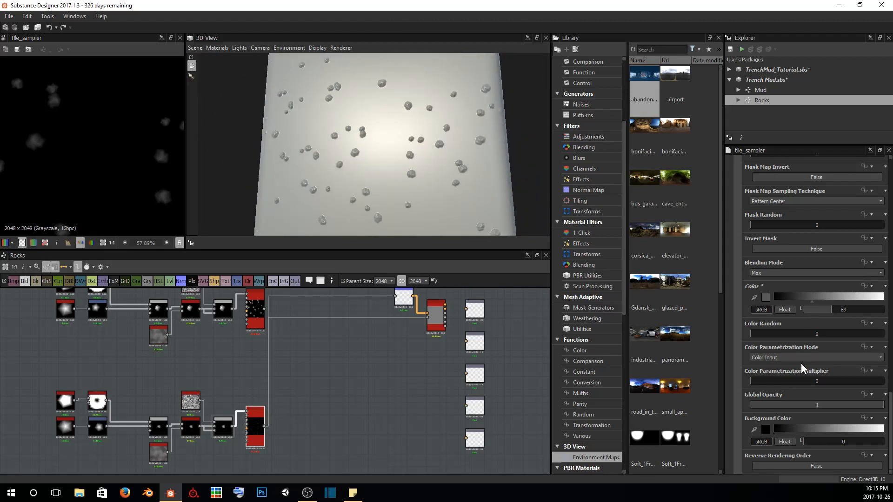
pyautogui.scroll(5, 800, 363)
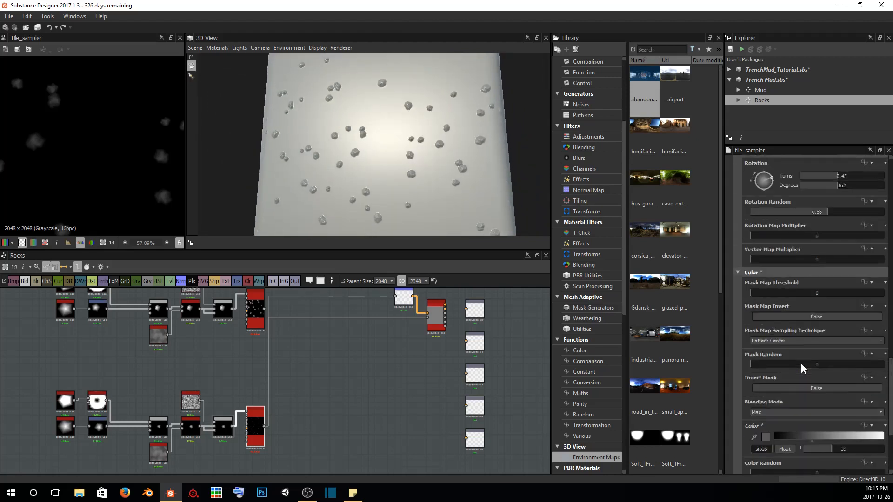
pyautogui.scroll(2, 801, 364)
pyautogui.moveTo(843, 316); pyautogui.dragTo(824, 311)
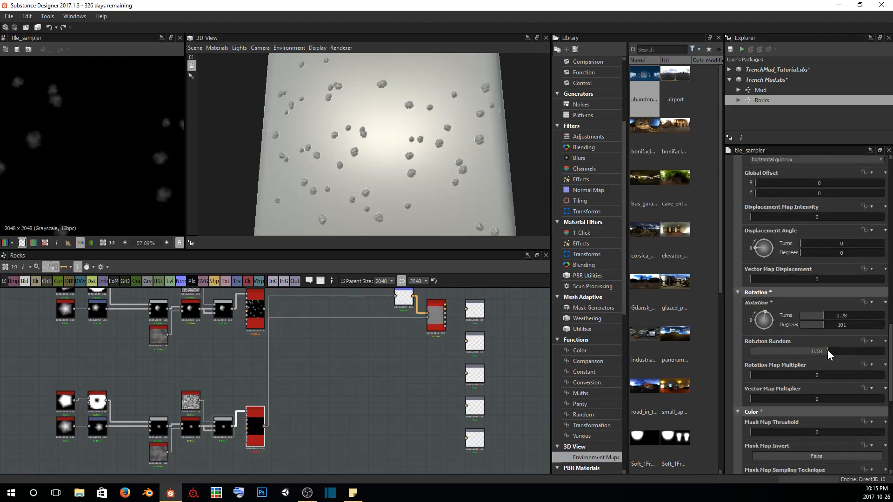
pyautogui.moveTo(827, 350); pyautogui.dragTo(804, 350)
# Set the copied Tile Sampler's Position Random to 4.76 and check the new rock distribution in 3D
pyautogui.scroll(3, 791, 344)
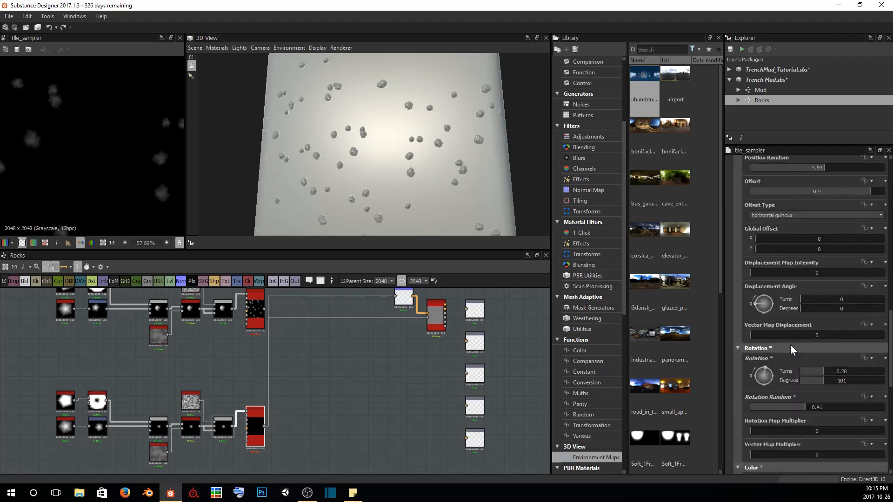
pyautogui.scroll(2, 791, 345)
pyautogui.moveTo(819, 283); pyautogui.dragTo(813, 280)
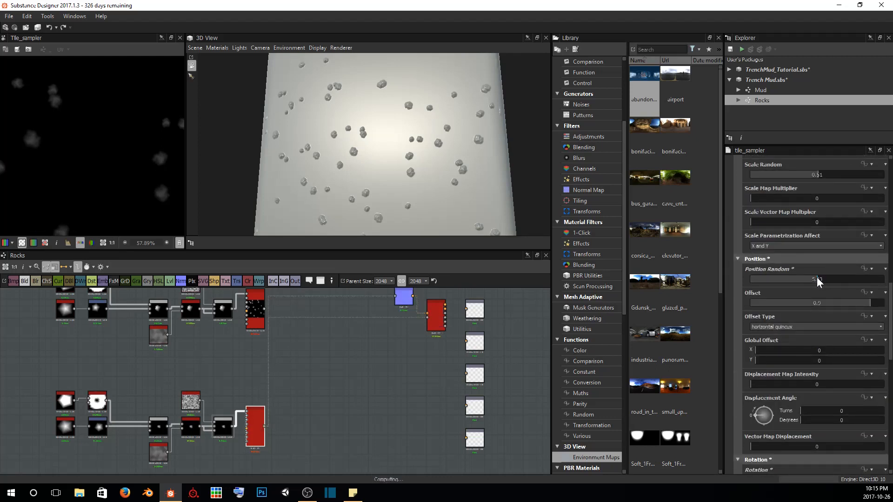
pyautogui.moveTo(390, 152); pyautogui.dragTo(407, 218)
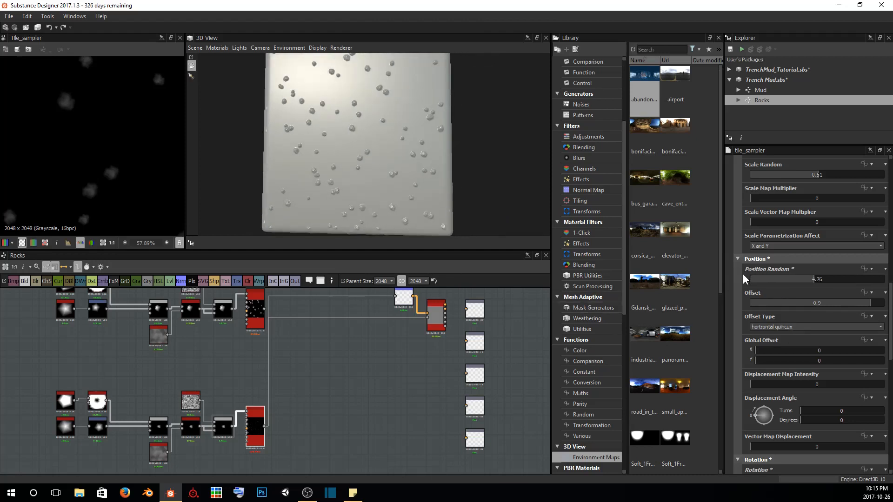
# Compare the original and copied Tile Sampler outputs in 2D, and set the copied one's Offset to 0.56
pyautogui.click(255, 311)
pyautogui.doubleClick(254, 306)
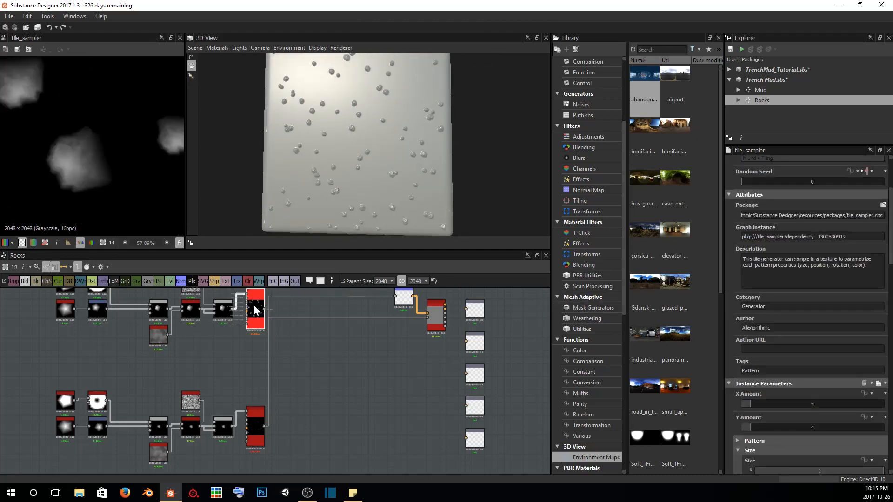
pyautogui.scroll(-5, 116, 148)
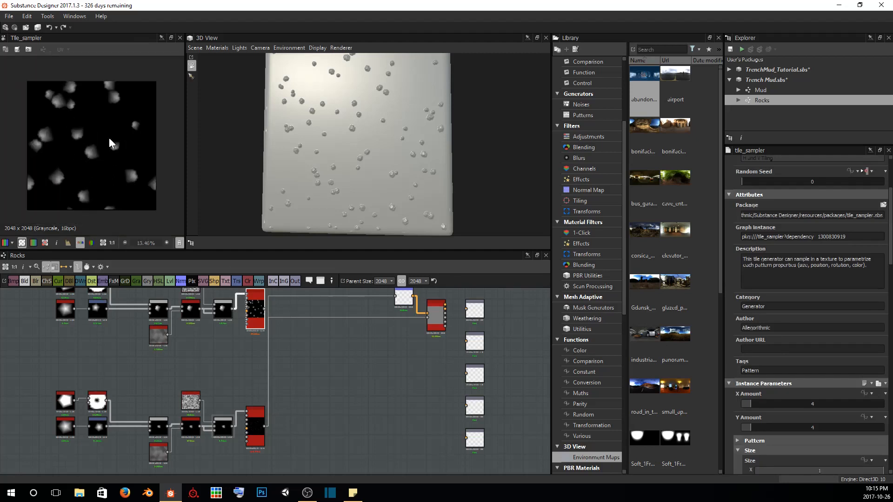
pyautogui.doubleClick(258, 429)
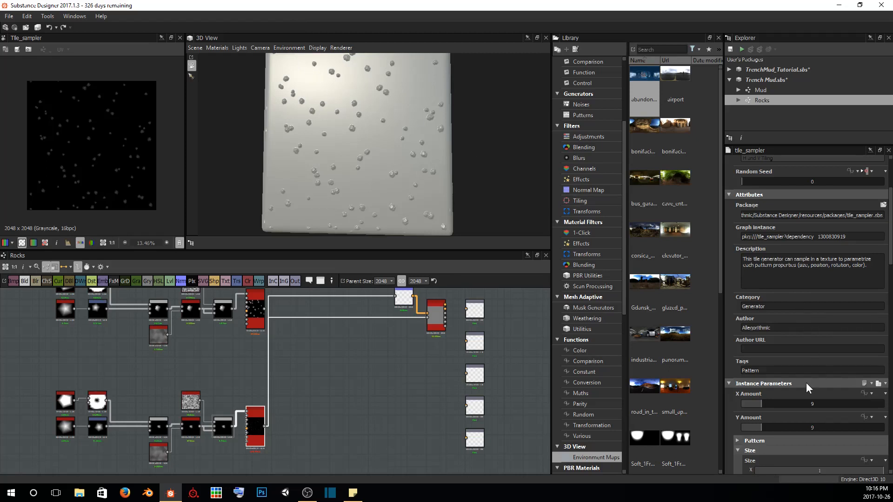
pyautogui.scroll(-10, 805, 383)
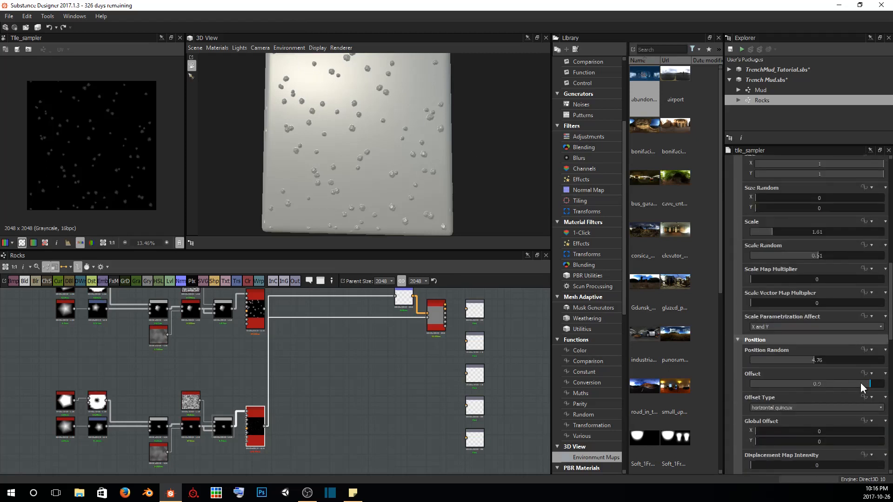
pyautogui.moveTo(860, 382); pyautogui.dragTo(824, 384)
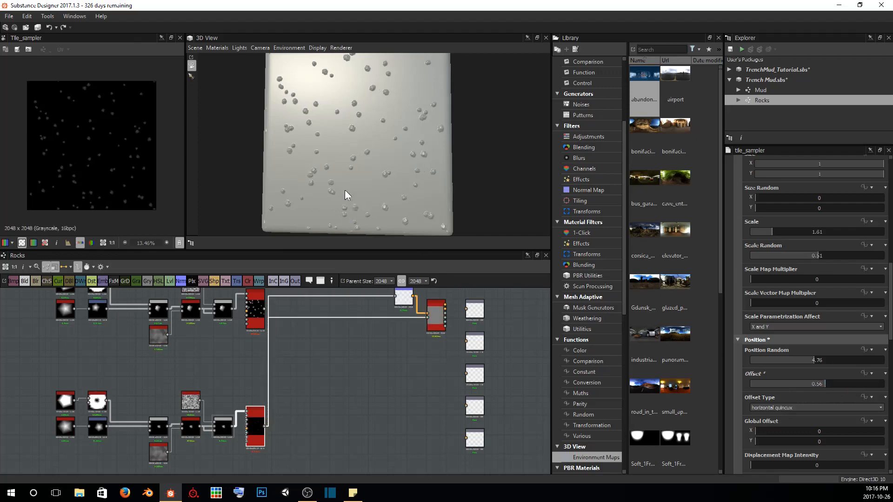
# Save the Trench Mud package and inspect the small rocks on the 3D model from several angles
pyautogui.scroll(2, 334, 352)
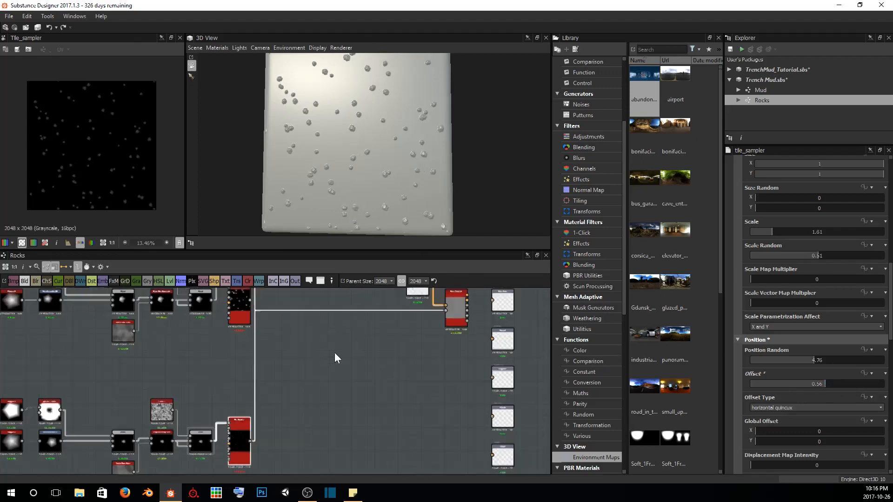
pyautogui.moveTo(334, 353); pyautogui.dragTo(383, 334, button='middle')
pyautogui.scroll(-1, 382, 334)
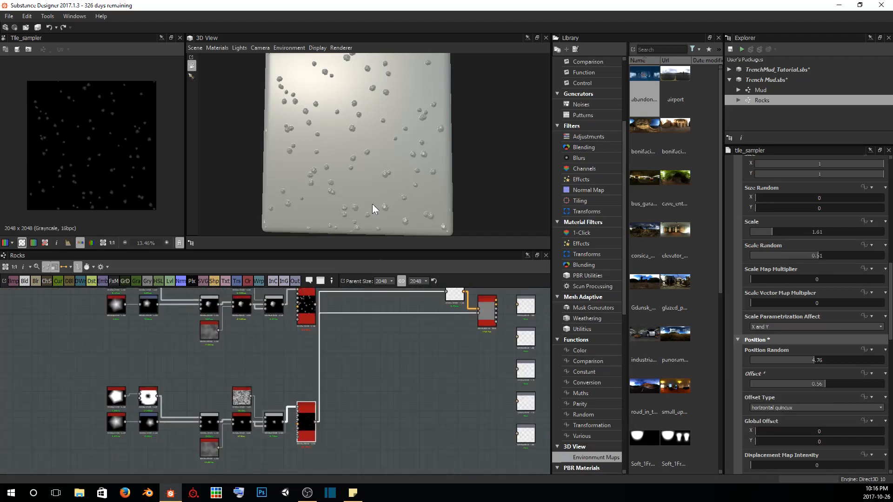
pyautogui.moveTo(372, 204); pyautogui.dragTo(396, 159)
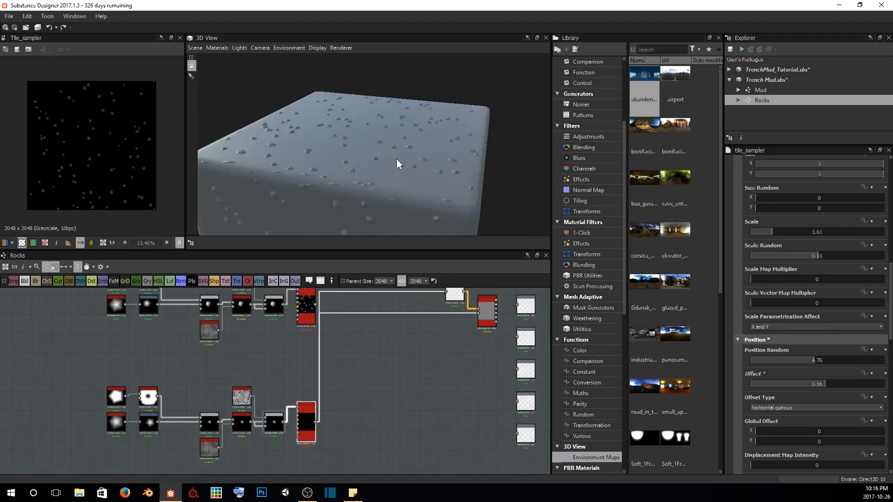
pyautogui.scroll(3, 396, 160)
pyautogui.click(731, 48)
pyautogui.scroll(4, 399, 170)
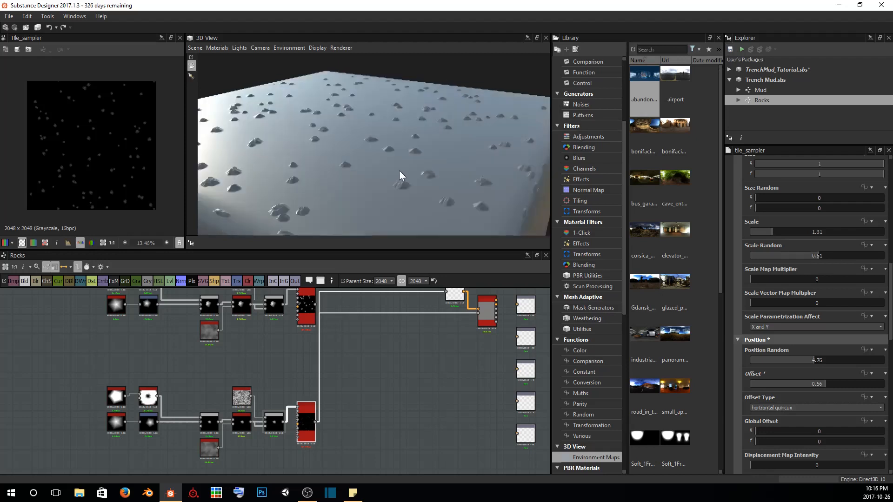
pyautogui.moveTo(377, 166); pyautogui.dragTo(414, 145)
pyautogui.scroll(-5, 435, 165)
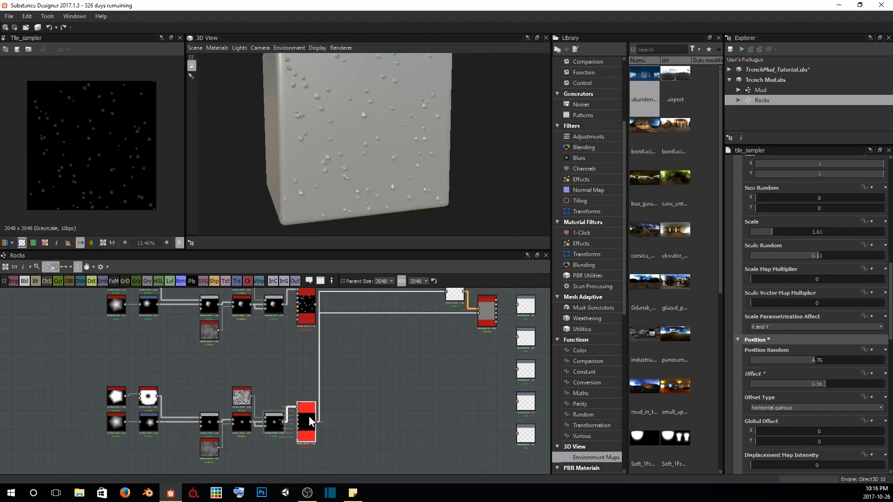
# Add a Blend node after the copied Tile Sampler, connect the original Tile Sampler to its foreground input, and check it in 3D
pyautogui.press('space')
pyautogui.write('blu')
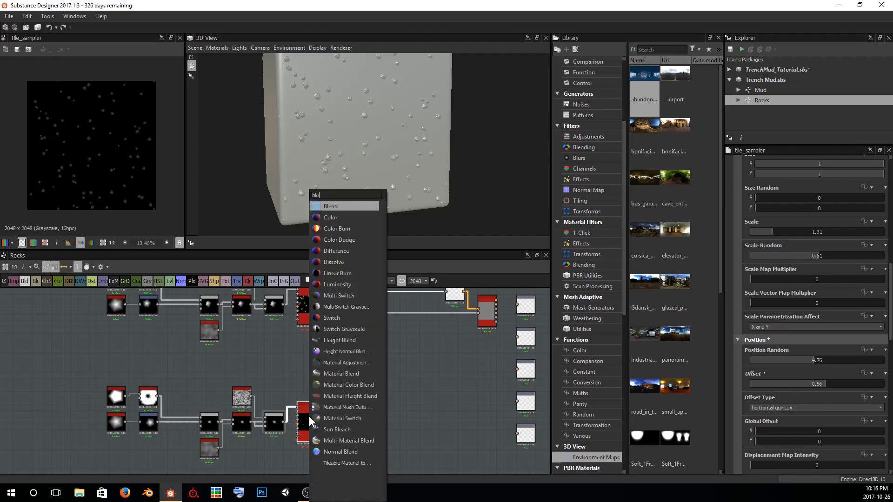
pyautogui.press('Return')
pyautogui.moveTo(347, 423); pyautogui.dragTo(348, 367)
pyautogui.moveTo(334, 338); pyautogui.dragTo(332, 342, button='middle')
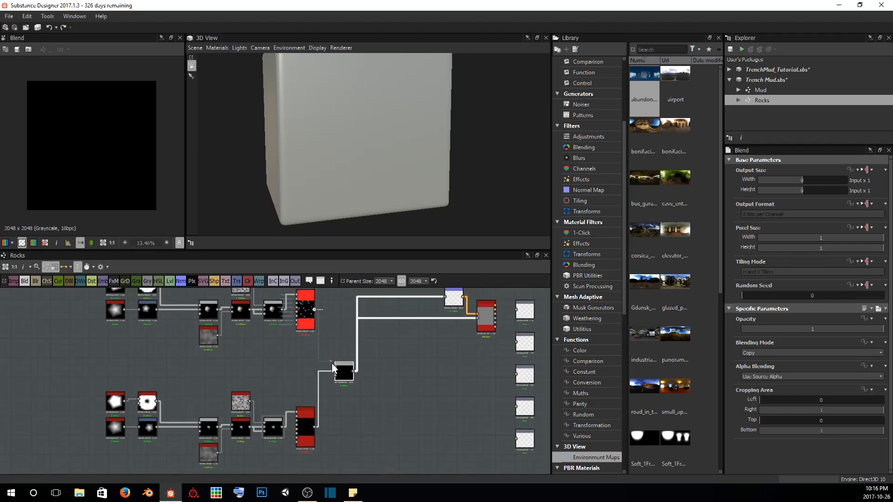
pyautogui.moveTo(331, 364); pyautogui.dragTo(333, 365)
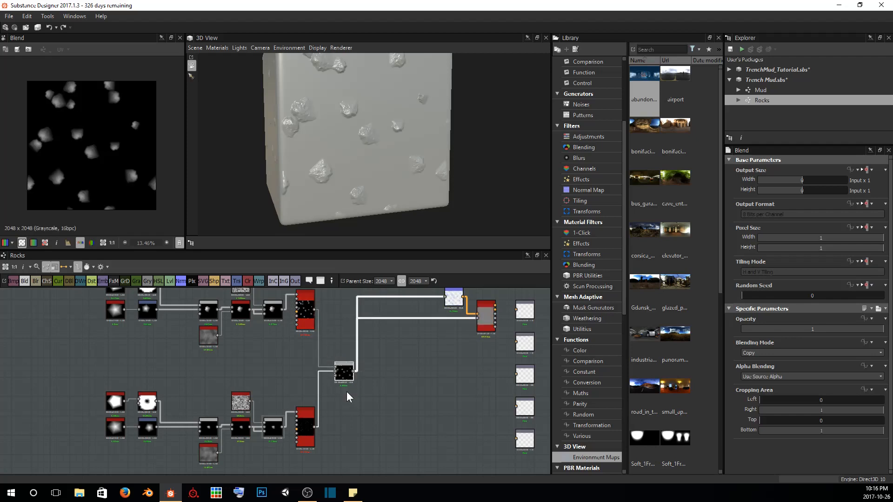
pyautogui.moveTo(393, 177); pyautogui.dragTo(371, 280)
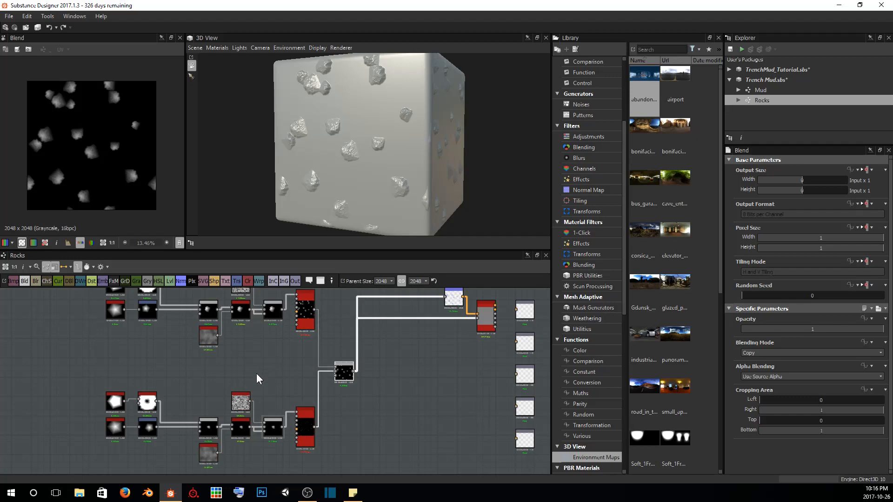
# Delete the duplicate Fractal Sum Base node below the second rock chain
pyautogui.moveTo(223, 393); pyautogui.dragTo(244, 352, button='middle')
pyautogui.scroll(5, 221, 412)
pyautogui.click(248, 389)
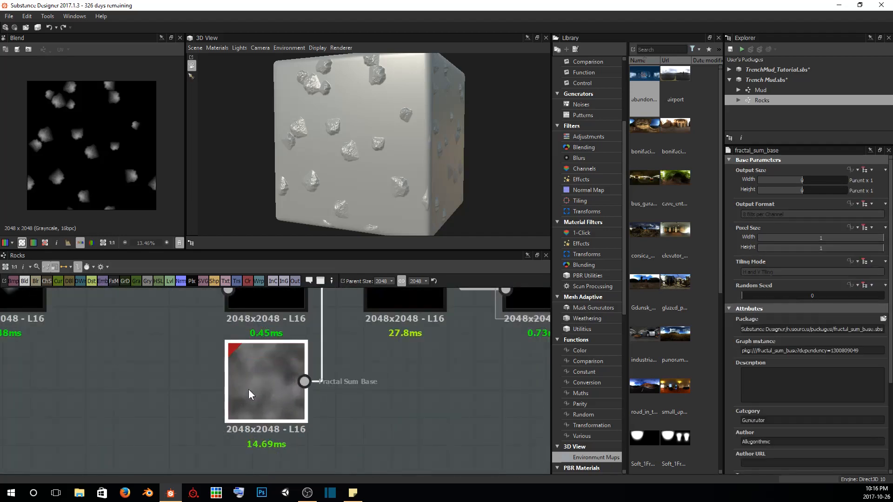
pyautogui.press('Delete')
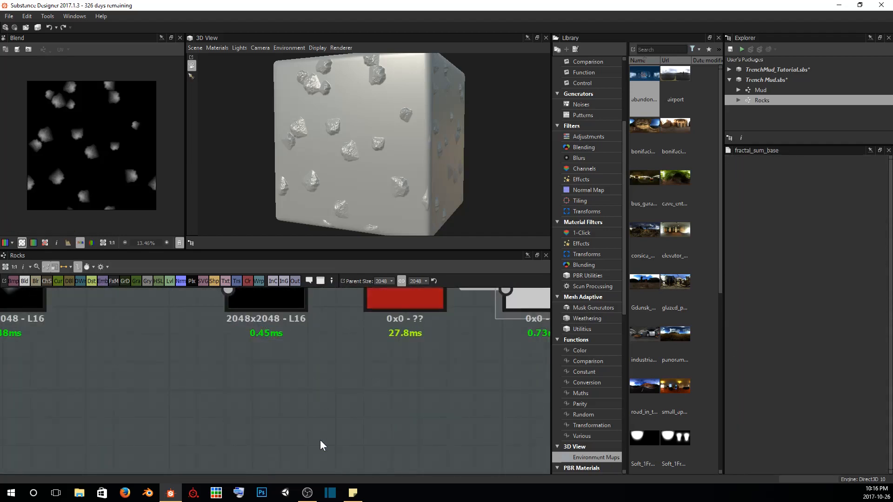
# Connect the original Fractal Sum Base to the second chain in place of the deleted noise, and move it midway between the chains
pyautogui.scroll(-5, 353, 368)
pyautogui.moveTo(353, 349); pyautogui.dragTo(316, 394, button='middle')
pyautogui.scroll(-2, 316, 394)
pyautogui.moveTo(295, 337); pyautogui.dragTo(266, 394, button='middle')
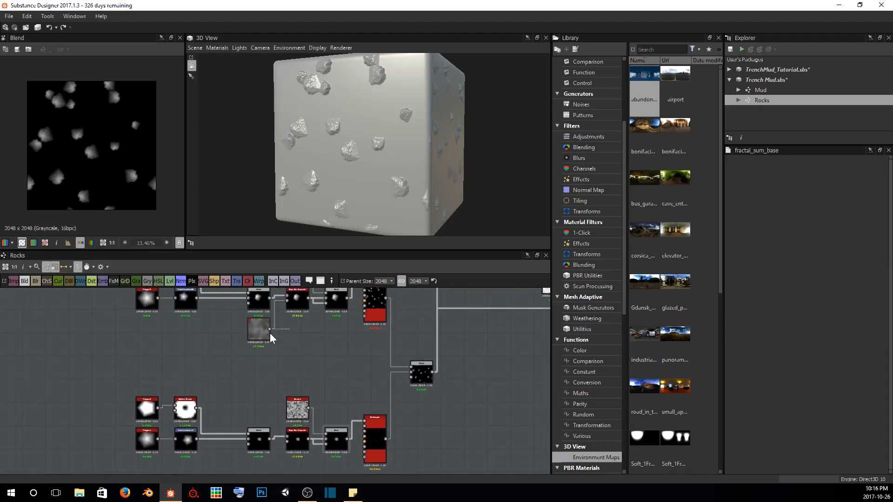
pyautogui.moveTo(270, 328); pyautogui.dragTo(286, 442)
pyautogui.click(258, 328)
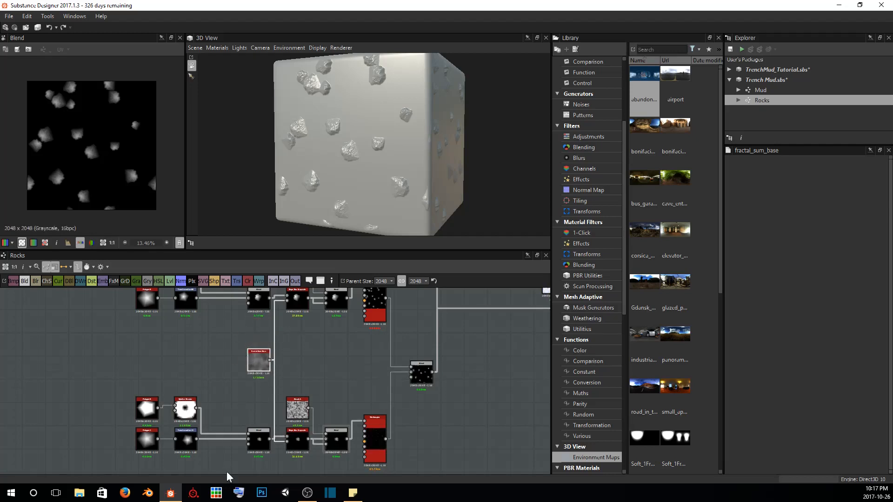
# Check the shared Fractal Sum Base connection in the second chain and save the Trench Mud package
pyautogui.moveTo(285, 470); pyautogui.dragTo(285, 441, button='middle')
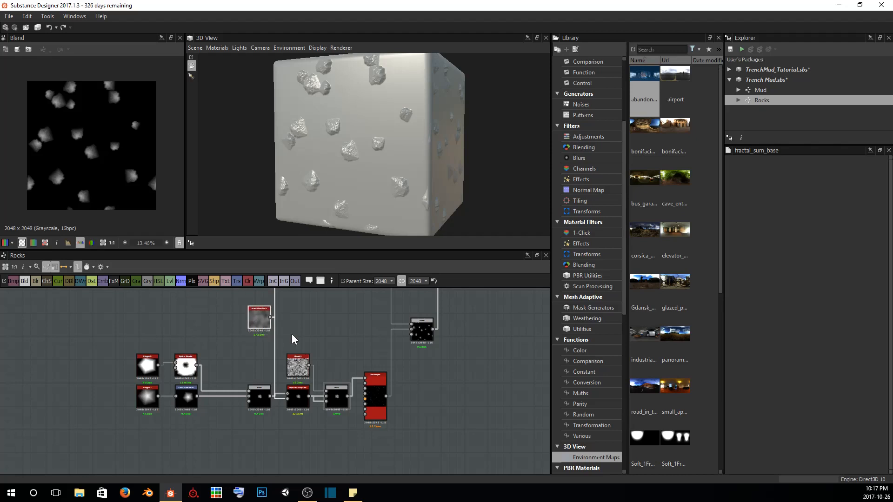
pyautogui.scroll(3, 289, 394)
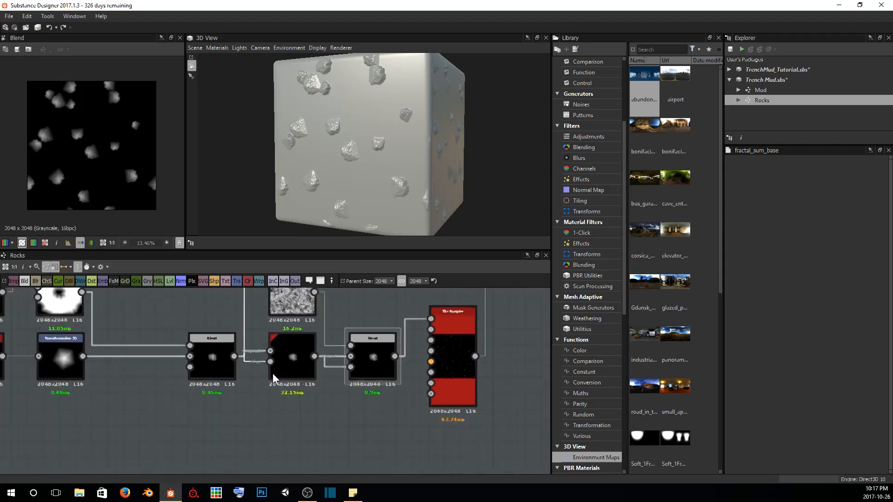
pyautogui.scroll(-3, 272, 373)
pyautogui.hotkey('ctrl', 's')
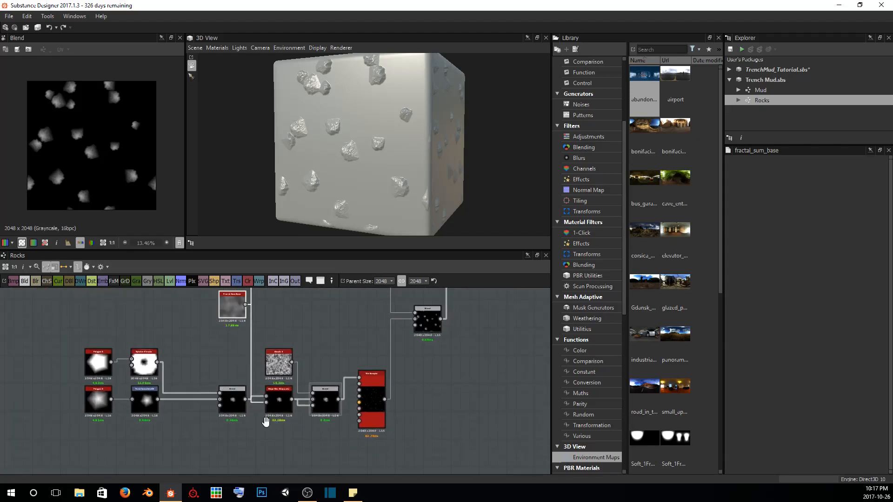
# Reposition the Blend node that joins both Tile Samplers and set its Blending Mode to Screen
pyautogui.moveTo(266, 421); pyautogui.dragTo(187, 458, button='middle')
pyautogui.moveTo(264, 339); pyautogui.dragTo(239, 381, button='middle')
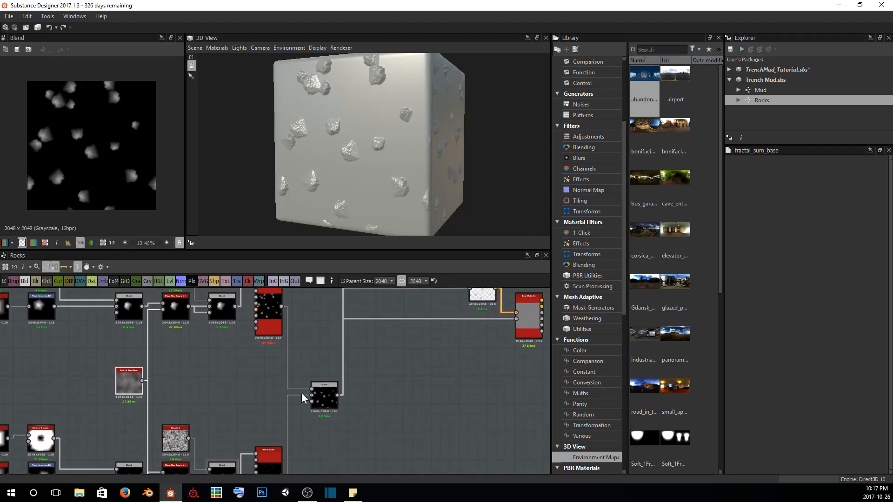
pyautogui.moveTo(317, 393); pyautogui.dragTo(326, 377)
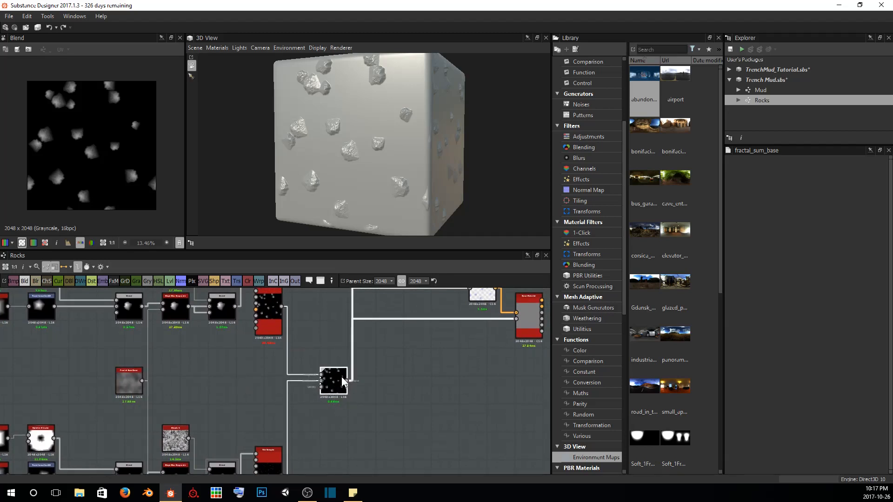
pyautogui.scroll(3, 341, 376)
pyautogui.scroll(-3, 251, 384)
pyautogui.moveTo(246, 442)
pyautogui.mouseDown(button='middle')
pyautogui.moveTo(247, 418)
pyautogui.moveTo(250, 438)
pyautogui.mouseUp(button='middle')
pyautogui.click(283, 381)
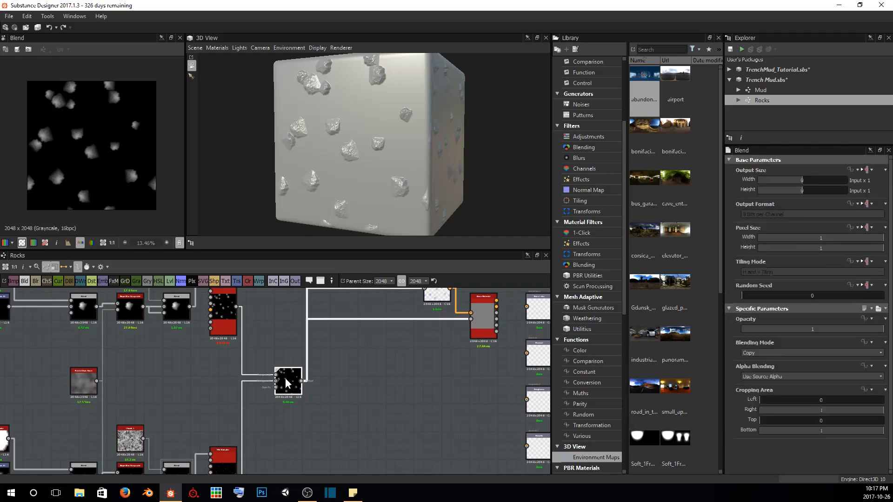
pyautogui.click(784, 353)
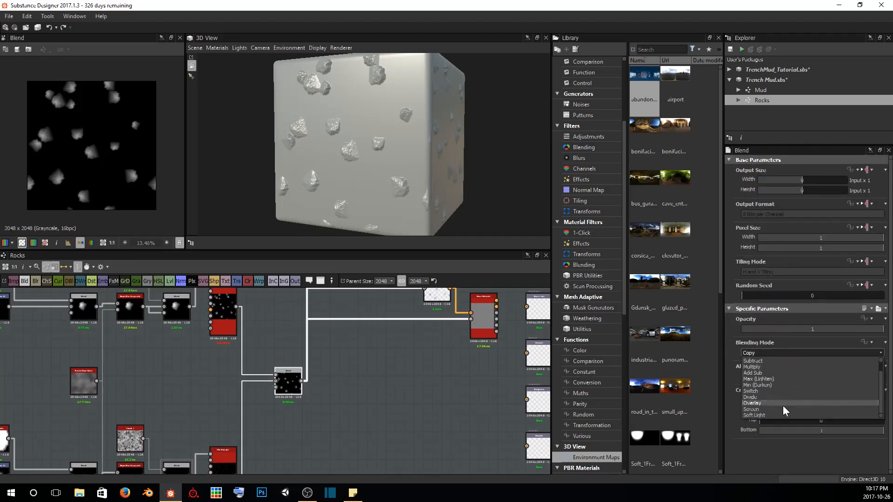
pyautogui.scroll(-1, 783, 405)
pyautogui.click(777, 410)
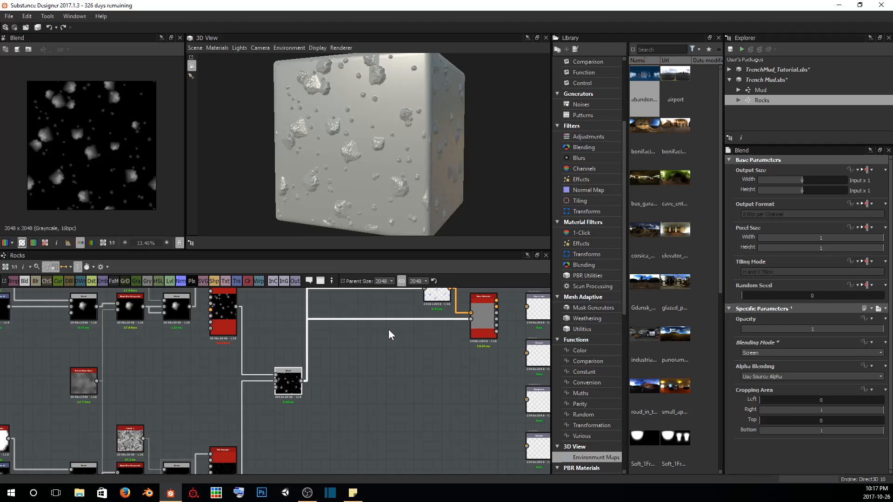
# Preview the original Tile Sampler and examine its large rocks up close in 2D
pyautogui.doubleClick(227, 316)
pyautogui.scroll(3, 107, 177)
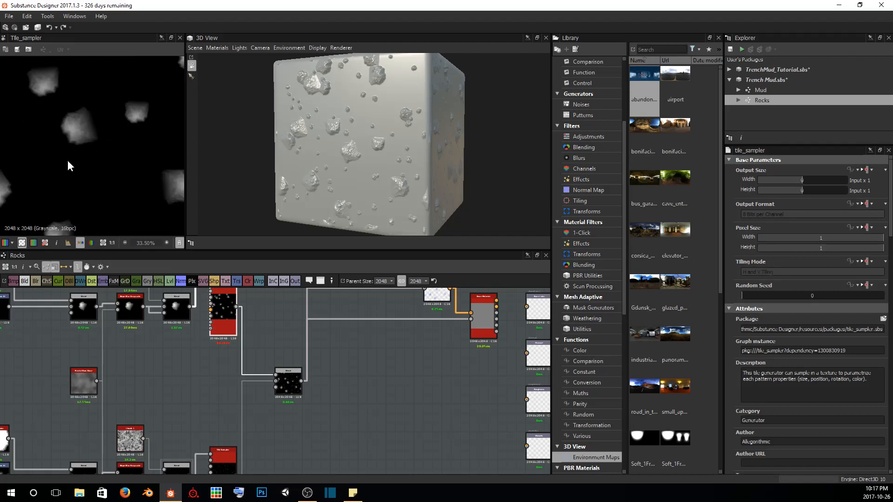
pyautogui.moveTo(69, 121); pyautogui.dragTo(122, 79, button='middle')
pyautogui.scroll(-1, 96, 162)
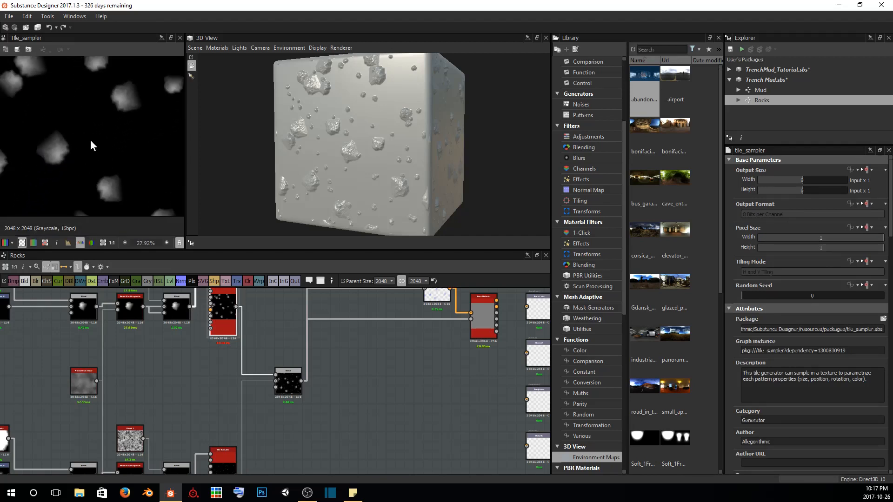
# Preview the second Tile Sampler and the Blend result in 2D, and examine the small rocks among the large ones
pyautogui.moveTo(253, 395); pyautogui.dragTo(253, 343, button='middle')
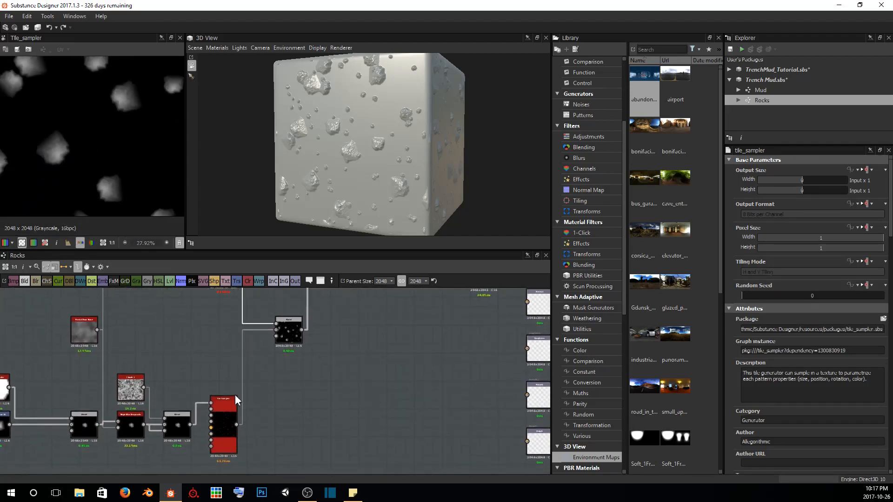
pyautogui.click(226, 418)
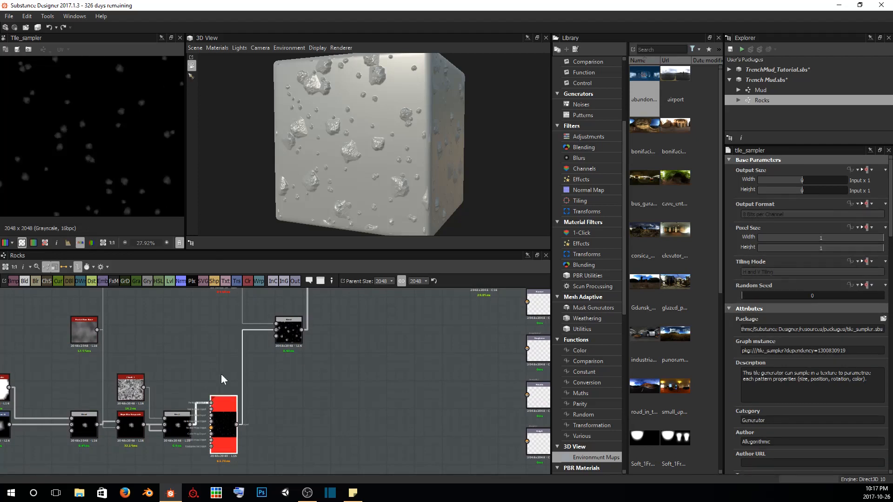
pyautogui.click(288, 330)
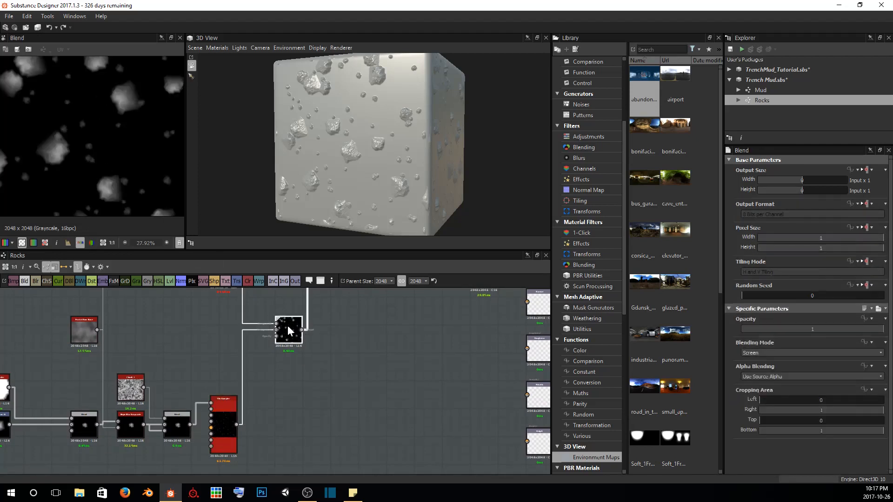
pyautogui.scroll(8, 131, 124)
pyautogui.moveTo(112, 112); pyautogui.dragTo(110, 211, button='middle')
pyautogui.scroll(-3, 124, 93)
pyautogui.scroll(-2, 116, 112)
pyautogui.moveTo(128, 88); pyautogui.dragTo(68, 141, button='middle')
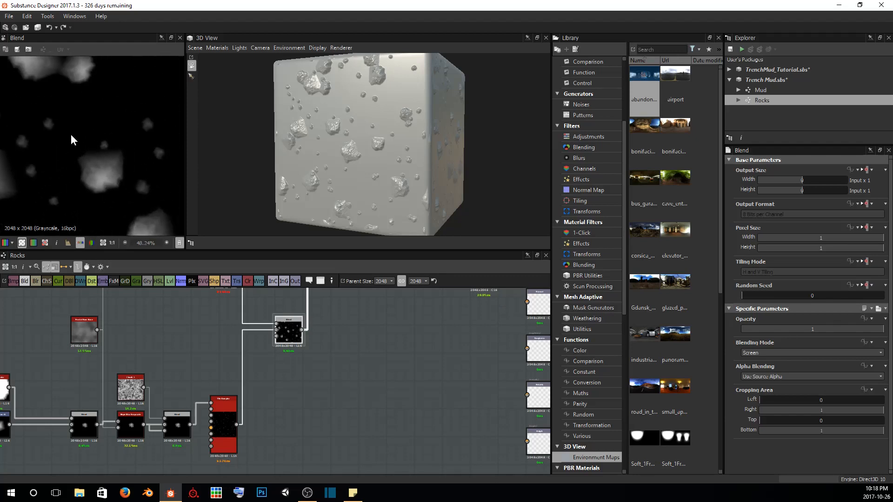
# Examine the blended large and small rocks on the 3D cube from several angles and up close
pyautogui.moveTo(305, 154); pyautogui.dragTo(412, 199)
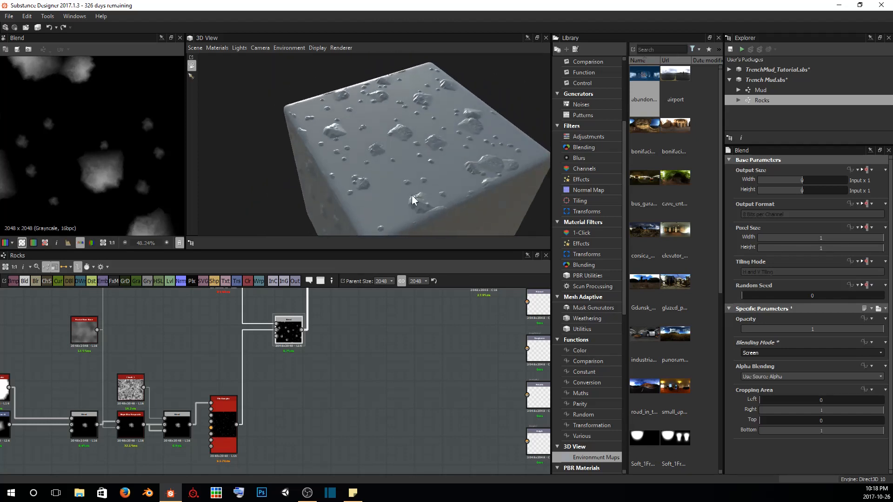
pyautogui.moveTo(429, 187); pyautogui.dragTo(404, 179, button='middle')
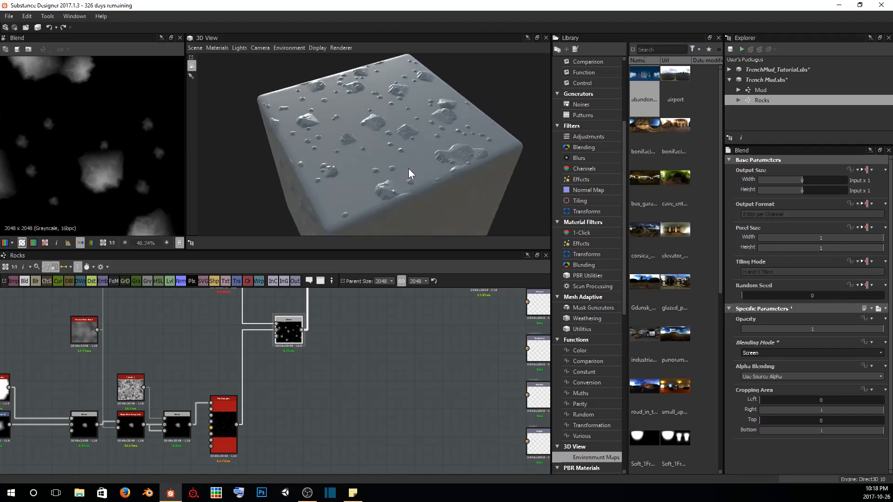
pyautogui.scroll(2, 415, 168)
pyautogui.moveTo(415, 167); pyautogui.dragTo(359, 134)
pyautogui.scroll(3, 357, 129)
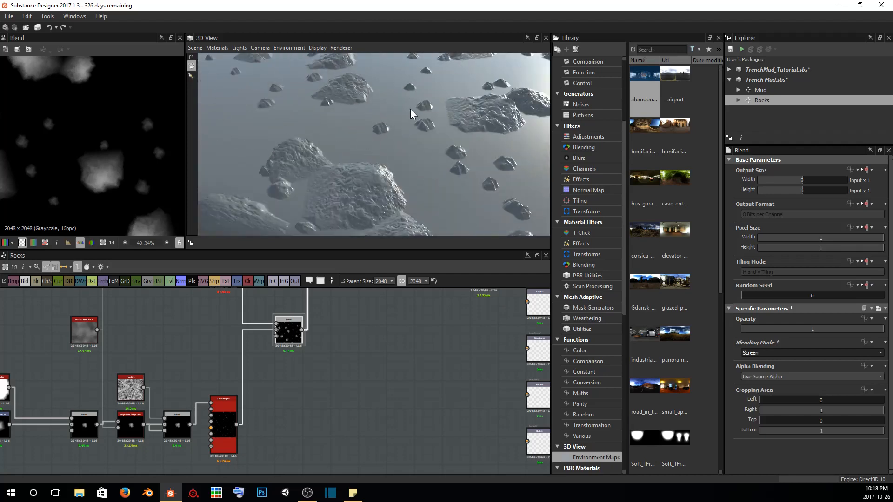
pyautogui.moveTo(410, 110); pyautogui.dragTo(346, 136)
pyautogui.scroll(-4, 403, 141)
pyautogui.moveTo(426, 167); pyautogui.dragTo(353, 131)
pyautogui.scroll(1, 378, 144)
pyautogui.scroll(4, 377, 138)
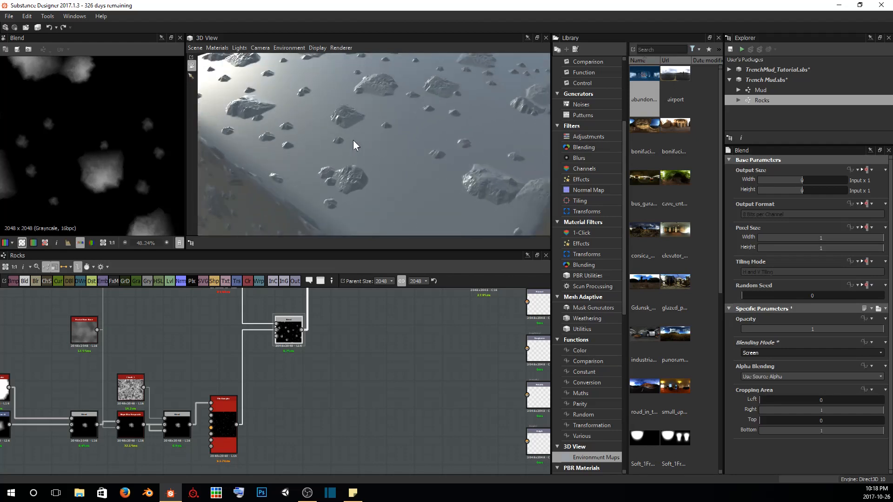
pyautogui.scroll(-4, 380, 136)
pyautogui.moveTo(361, 144); pyautogui.dragTo(416, 206)
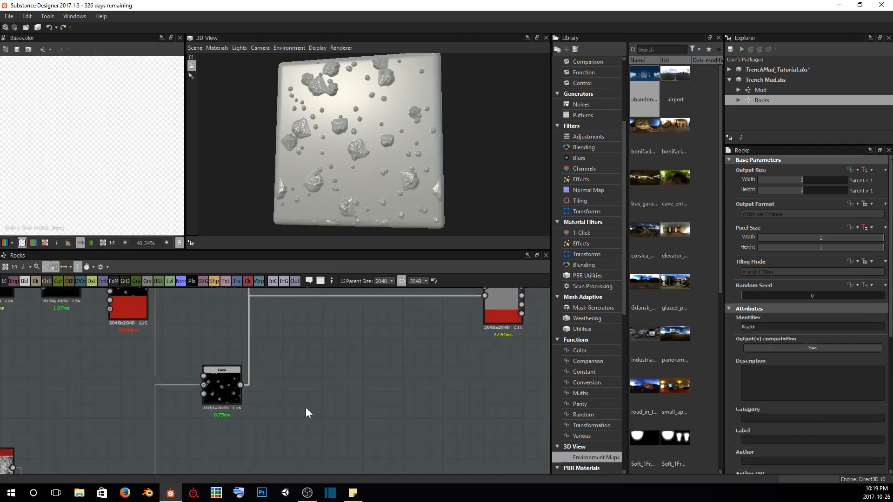
# Delete the PBR Base Material node, then place the Normal node beside the Normal output and connect it there
pyautogui.moveTo(369, 379); pyautogui.dragTo(349, 378, button='middle')
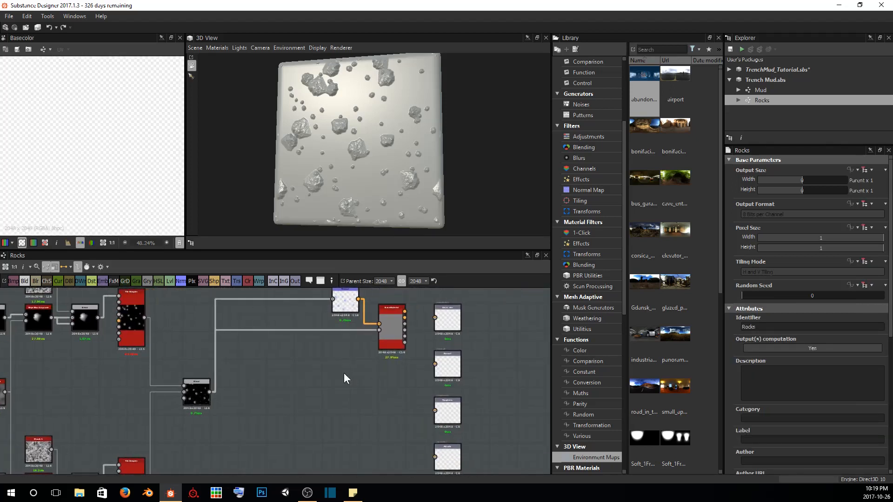
pyautogui.click(391, 324)
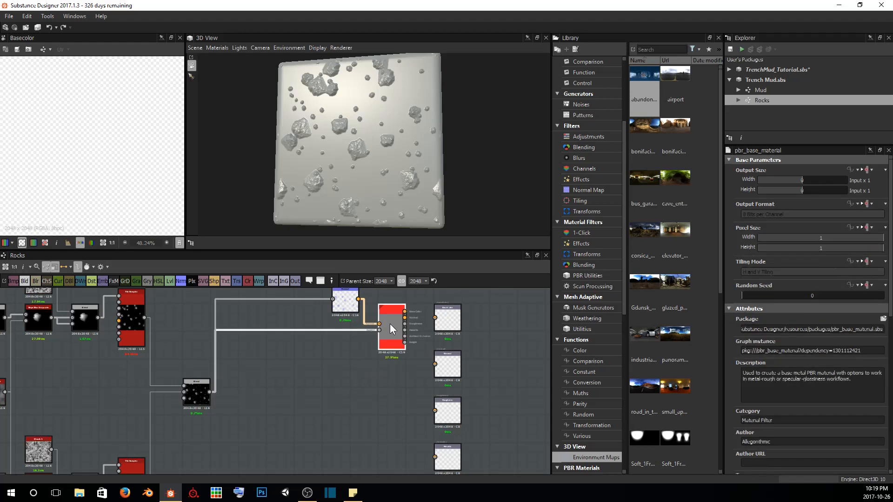
pyautogui.press('Delete')
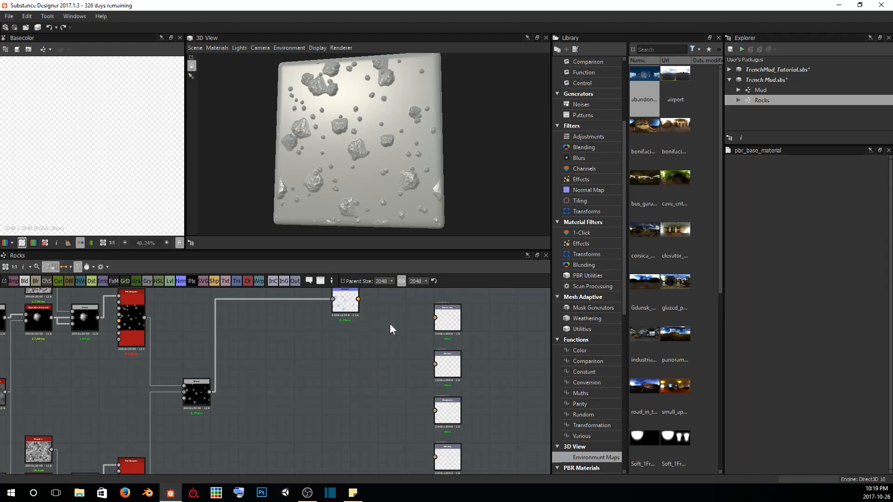
pyautogui.moveTo(346, 306); pyautogui.dragTo(442, 368)
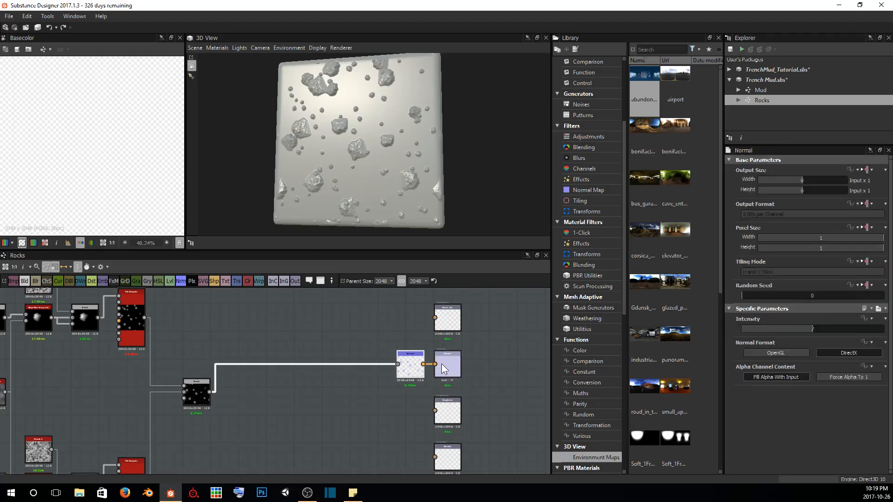
pyautogui.scroll(5, 439, 360)
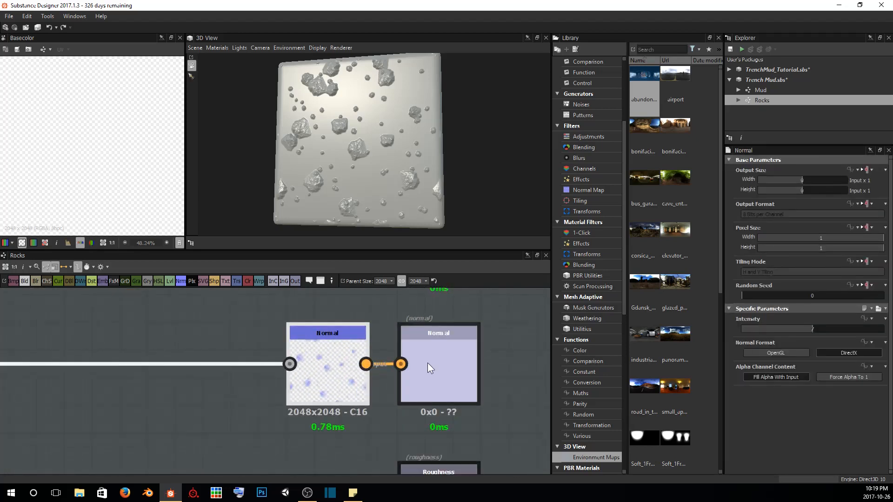
pyautogui.scroll(-3, 296, 402)
pyautogui.scroll(-3, 297, 402)
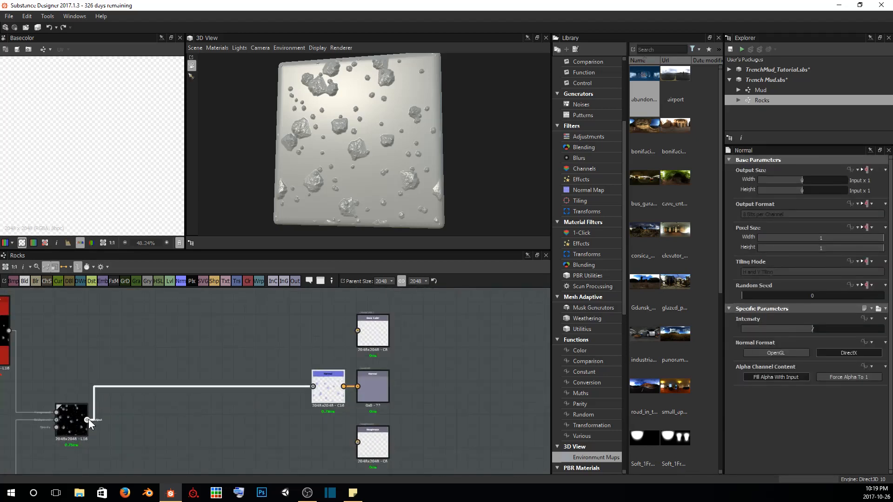
# Connect the Blend to the Base Color output through a new Gradient Map node placed beside that output
pyautogui.moveTo(87, 419); pyautogui.dragTo(357, 331)
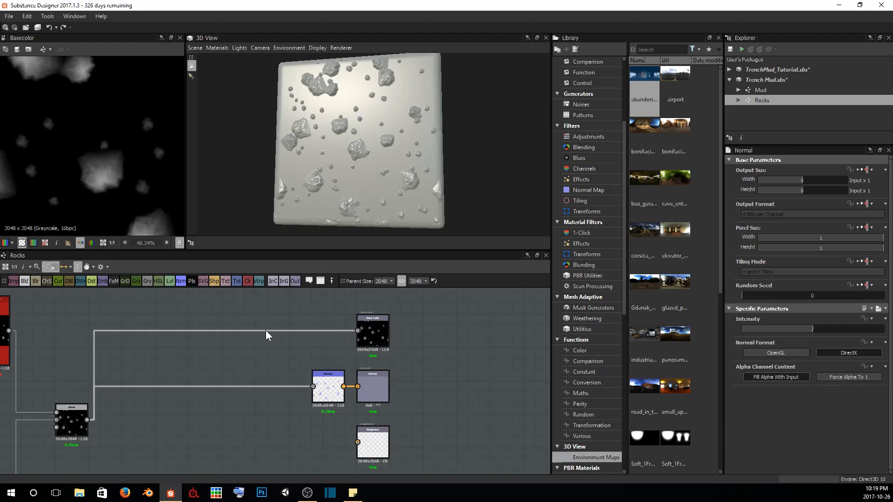
pyautogui.press('space')
pyautogui.write('gradien')
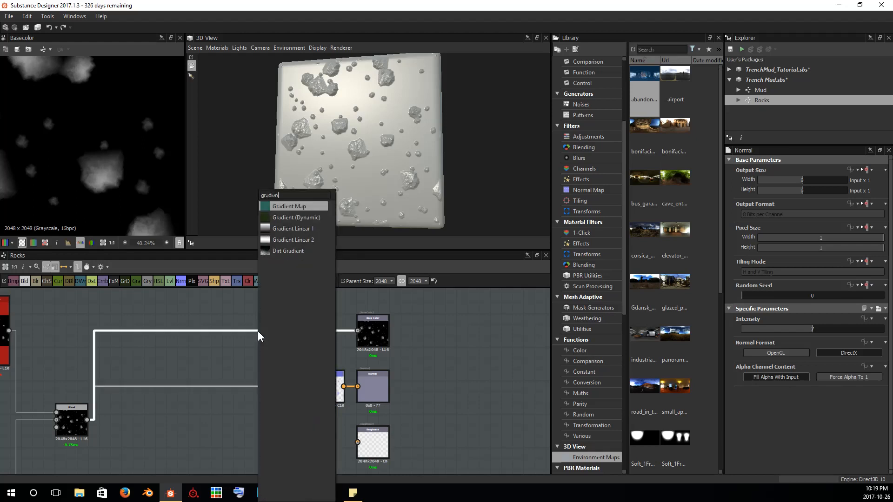
pyautogui.press('Return')
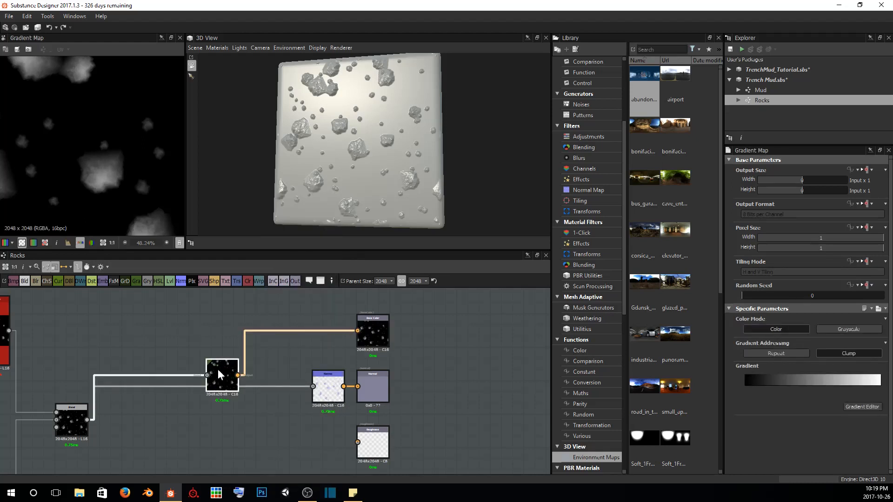
pyautogui.moveTo(222, 377); pyautogui.dragTo(324, 329)
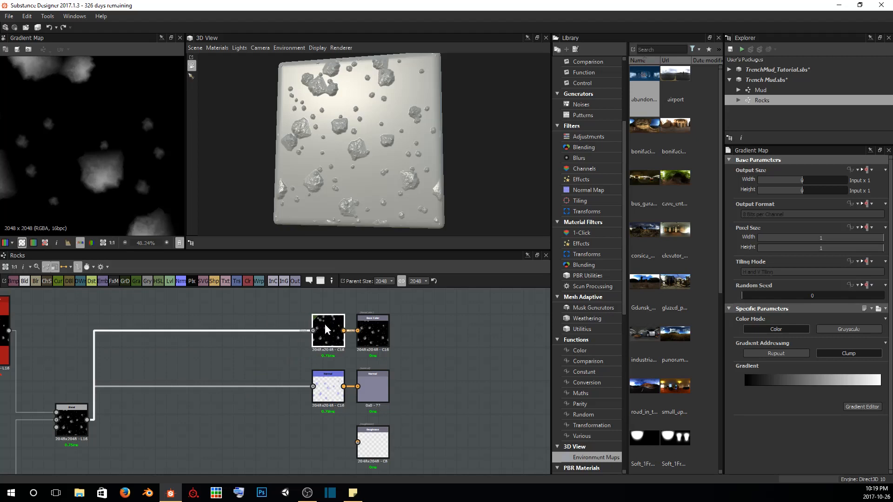
pyautogui.scroll(-2, 357, 387)
pyautogui.moveTo(359, 384); pyautogui.dragTo(342, 328, button='middle')
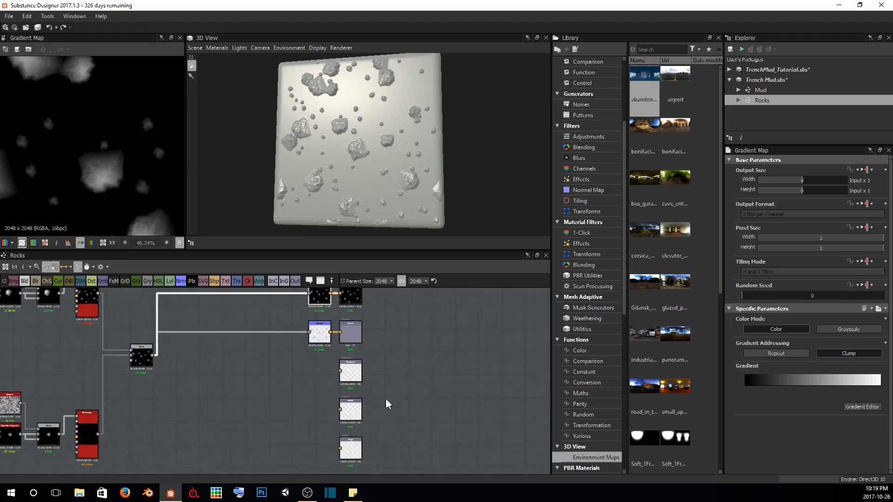
pyautogui.scroll(-1, 356, 381)
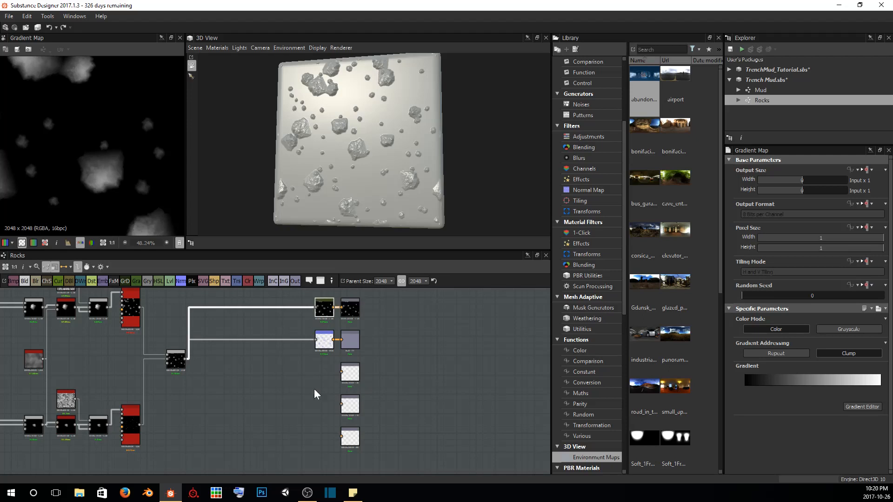
pyautogui.rightClick(415, 336)
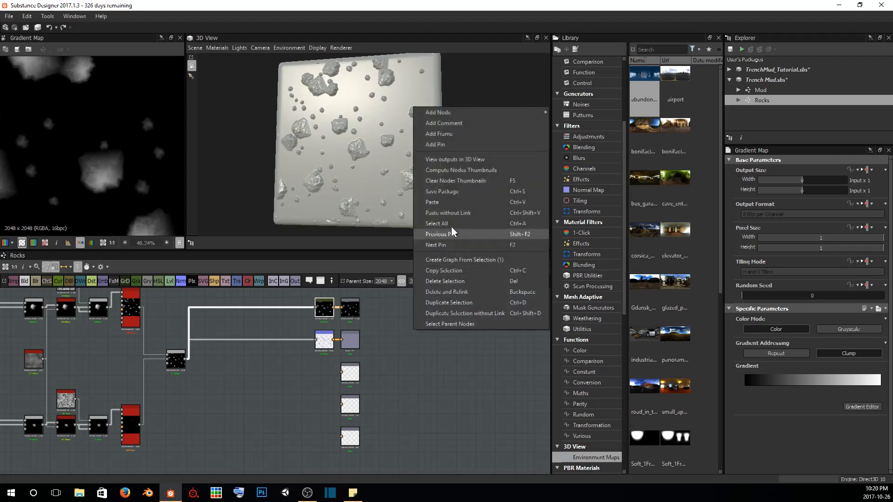
pyautogui.click(449, 379)
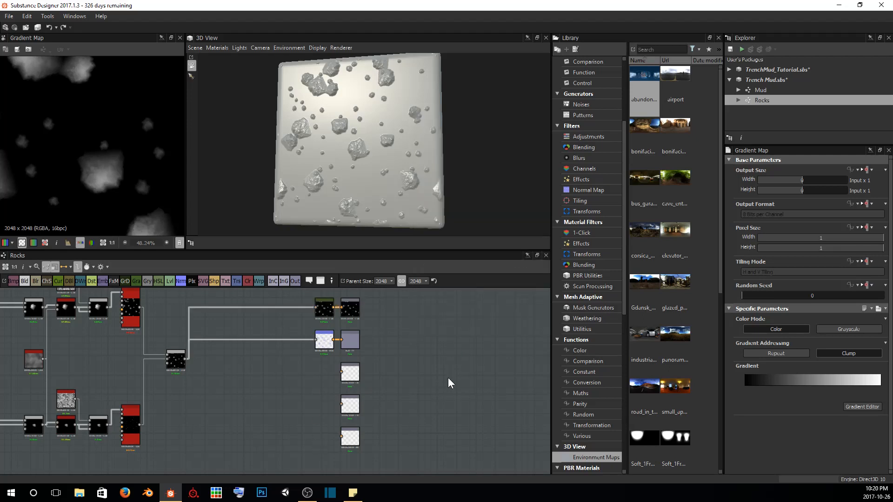
pyautogui.moveTo(394, 118); pyautogui.dragTo(316, 108)
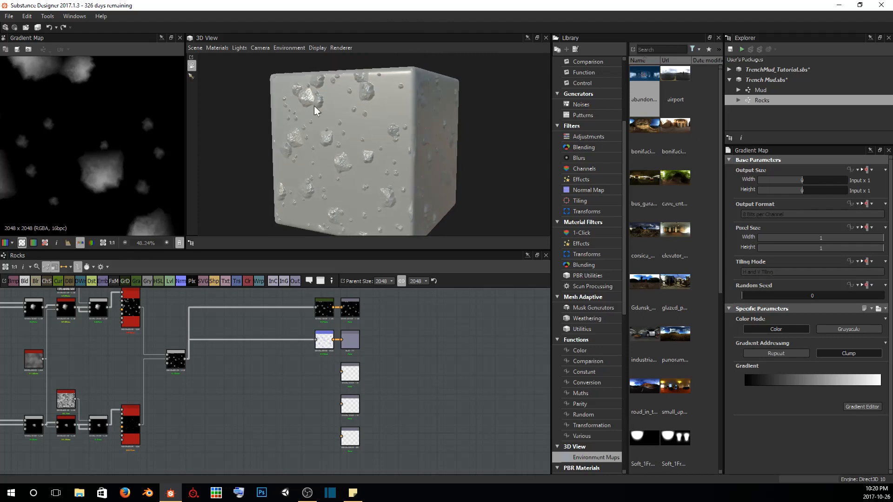
pyautogui.moveTo(387, 108)
pyautogui.mouseDown()
pyautogui.moveTo(348, 159)
pyautogui.moveTo(335, 163)
pyautogui.moveTo(393, 94)
pyautogui.mouseUp()
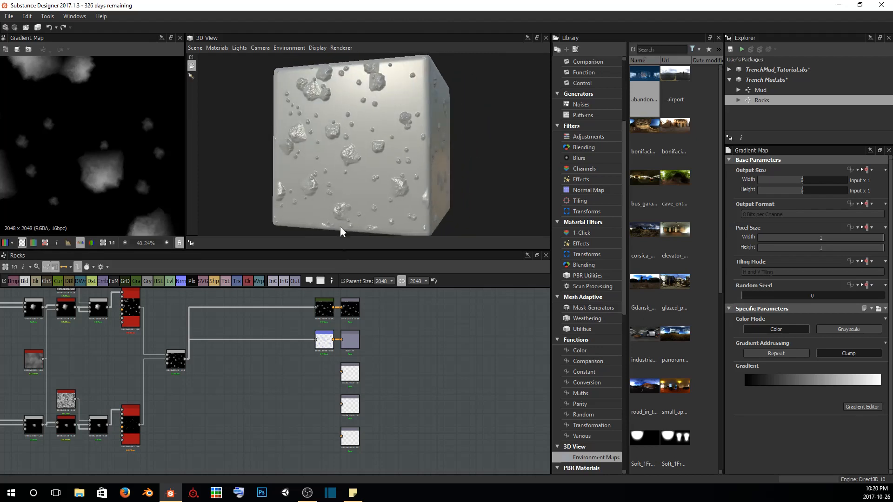
# Feed the Roughness output from a new Uniform Color node set to Grayscale with a mid-gray output color
pyautogui.scroll(3, 211, 393)
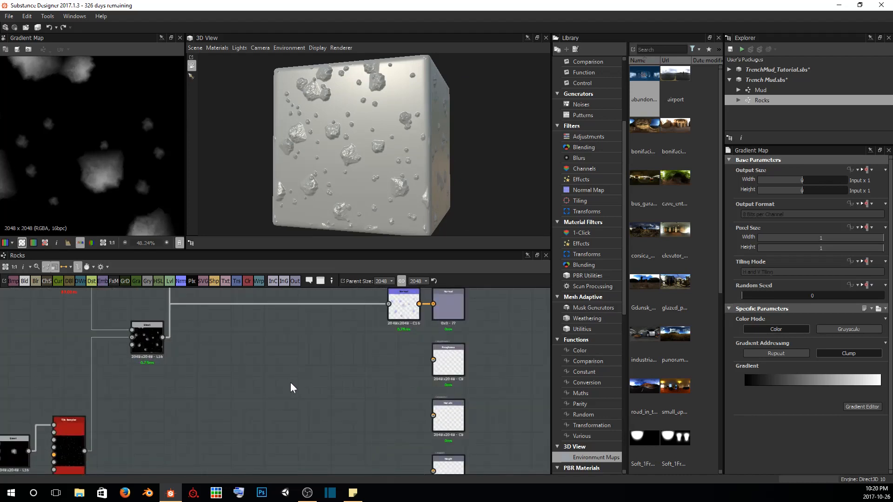
pyautogui.scroll(-3, 289, 384)
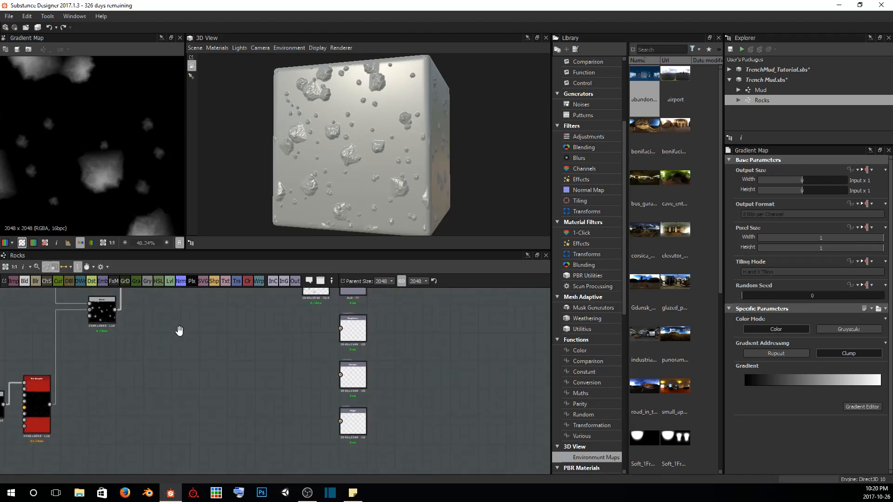
pyautogui.click(345, 331)
pyautogui.scroll(4, 344, 331)
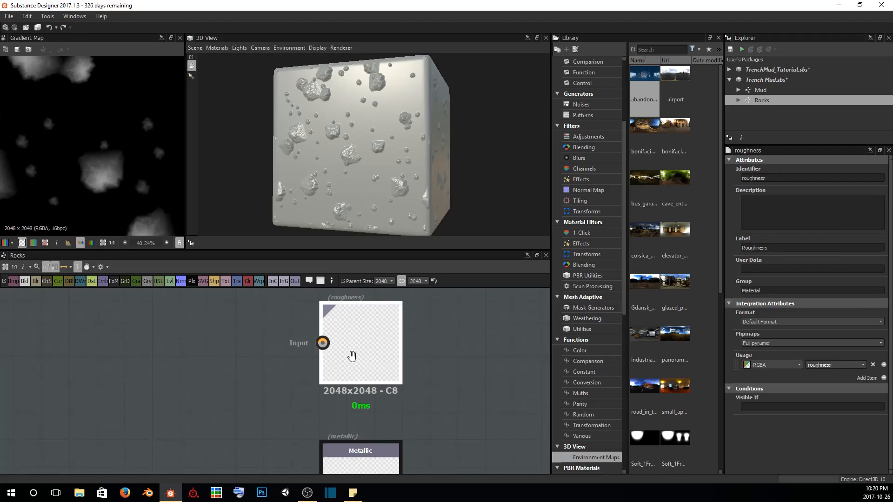
pyautogui.click(247, 281)
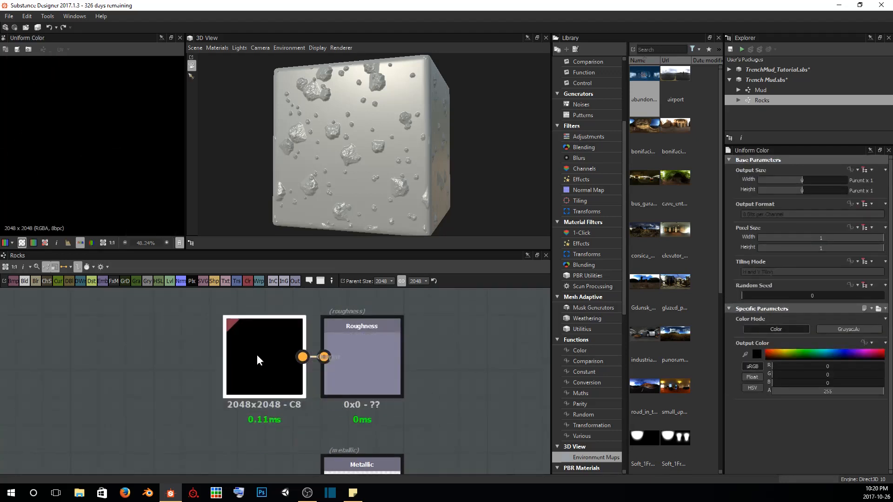
pyautogui.click(244, 353)
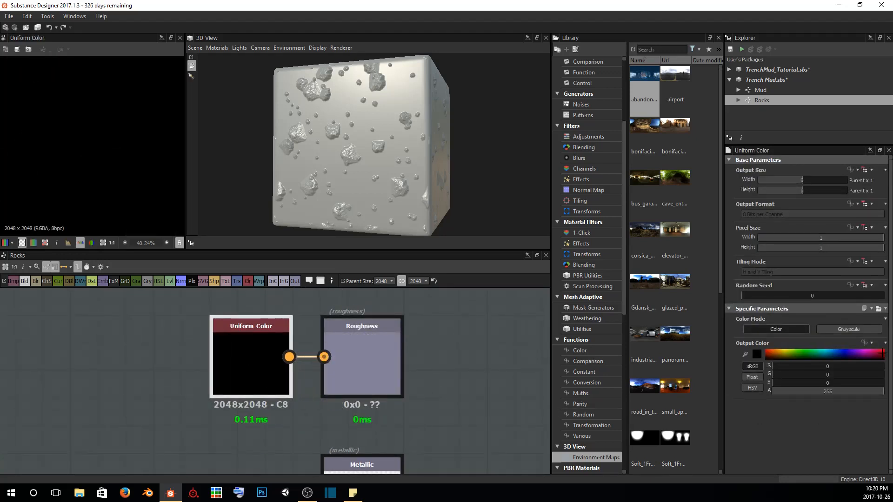
pyautogui.click(847, 329)
pyautogui.moveTo(816, 365); pyautogui.dragTo(841, 366)
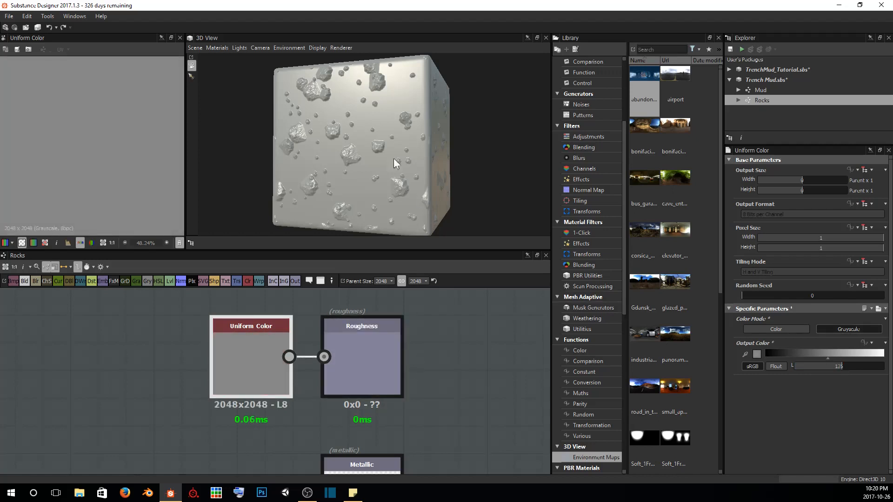
# Feed the Metallic output from a new Uniform Color node placed beside it and set to Grayscale
pyautogui.scroll(-6, 303, 360)
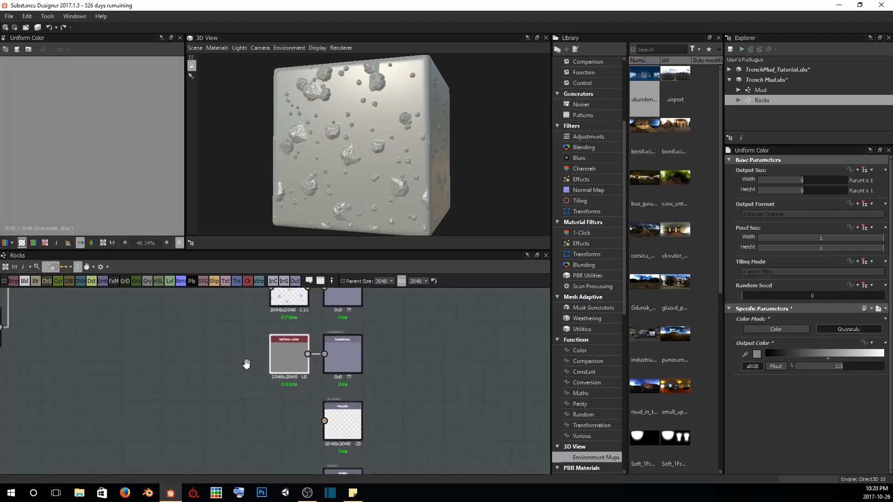
pyautogui.scroll(3, 297, 373)
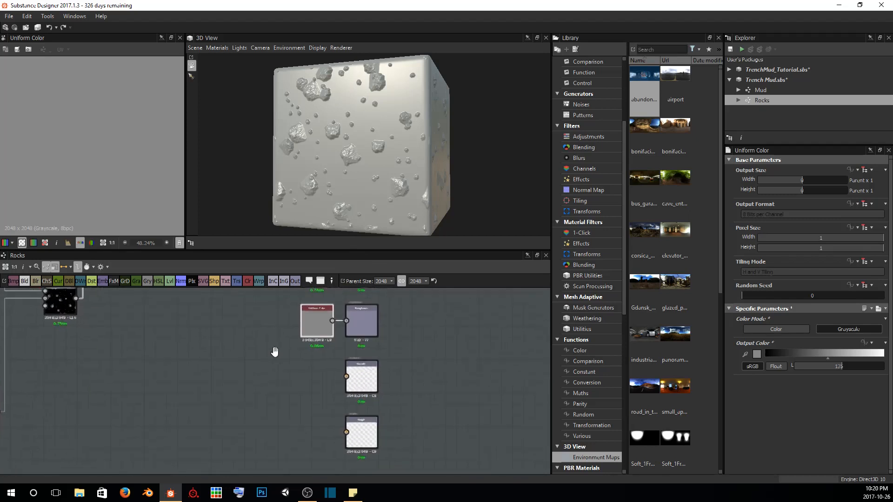
pyautogui.click(350, 371)
pyautogui.scroll(4, 349, 368)
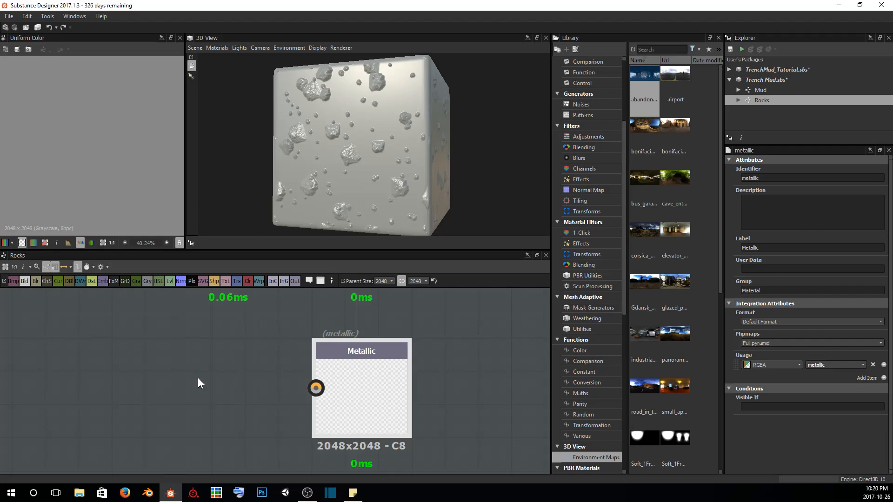
pyautogui.click(247, 283)
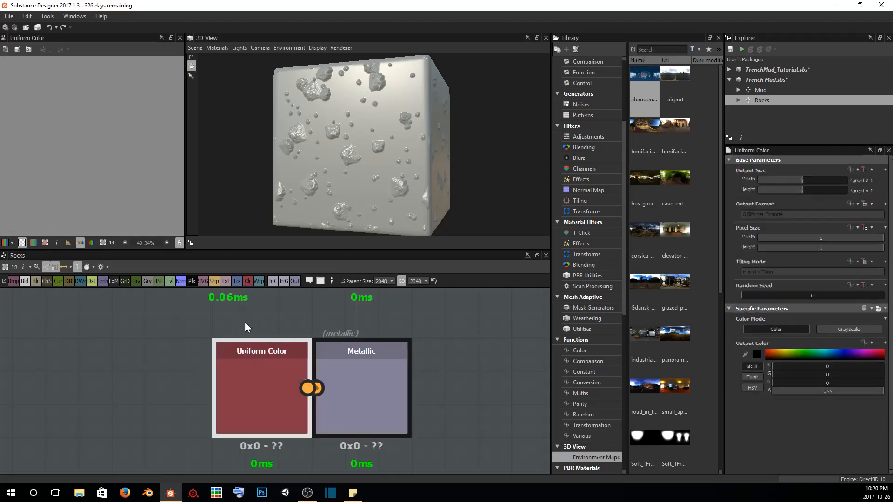
pyautogui.moveTo(266, 395); pyautogui.dragTo(201, 395)
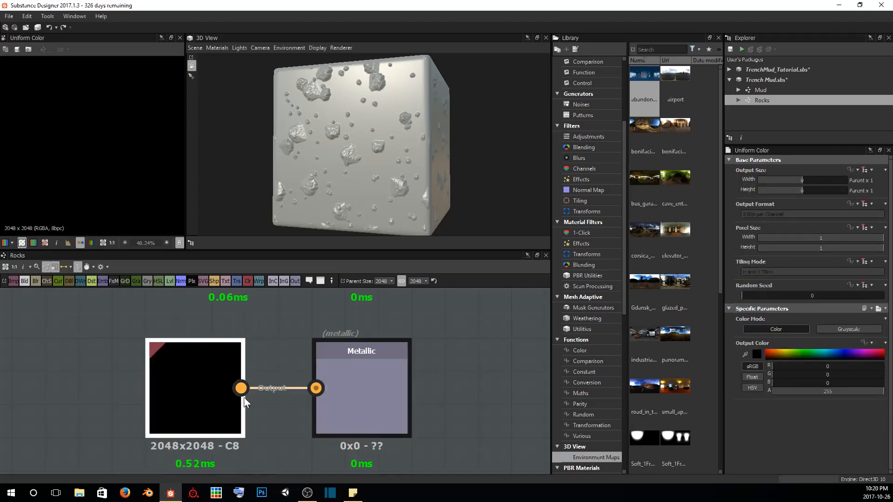
pyautogui.click(848, 329)
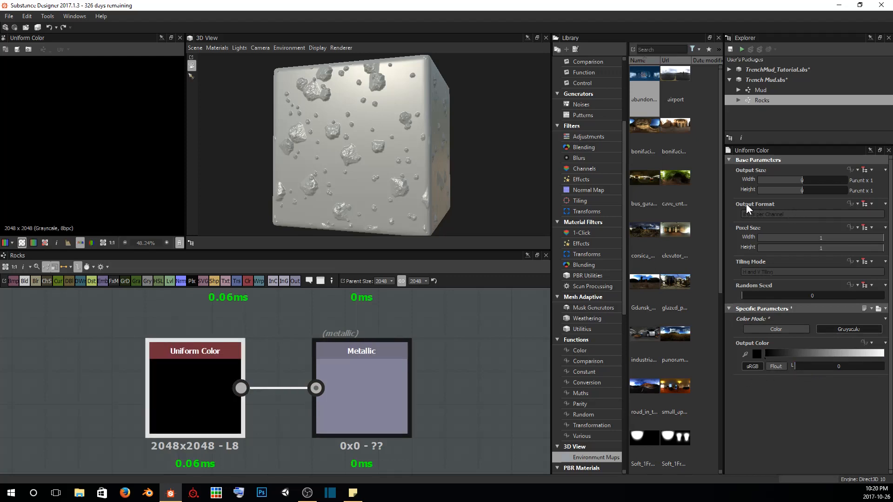
# Give the Metallic output's Uniform Color node an absolute output size of 16 by 16 px
pyautogui.click(865, 170)
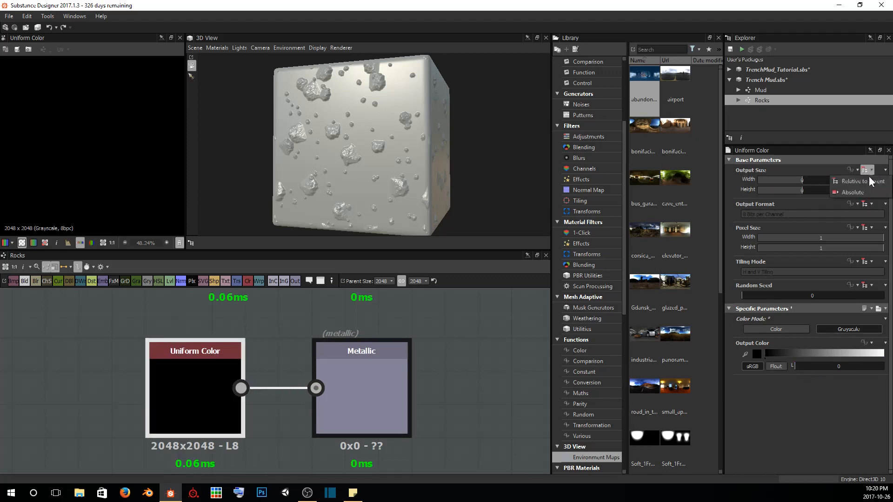
pyautogui.click(859, 192)
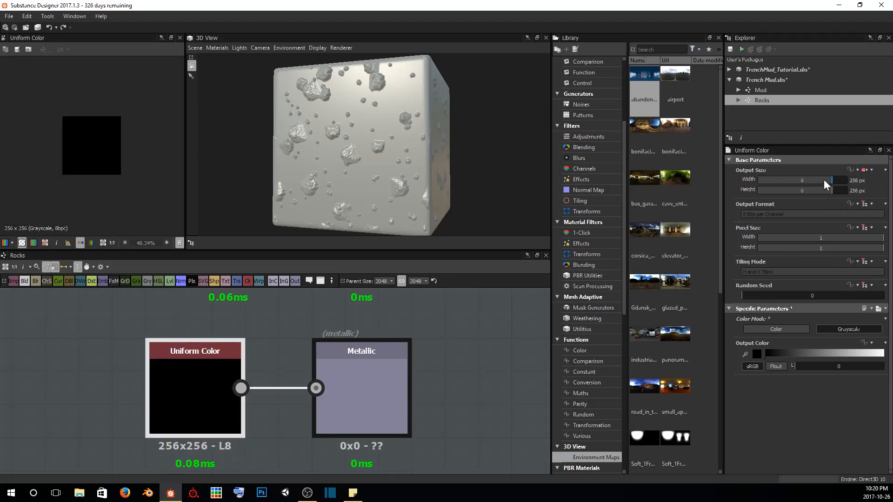
pyautogui.moveTo(827, 178); pyautogui.dragTo(815, 189)
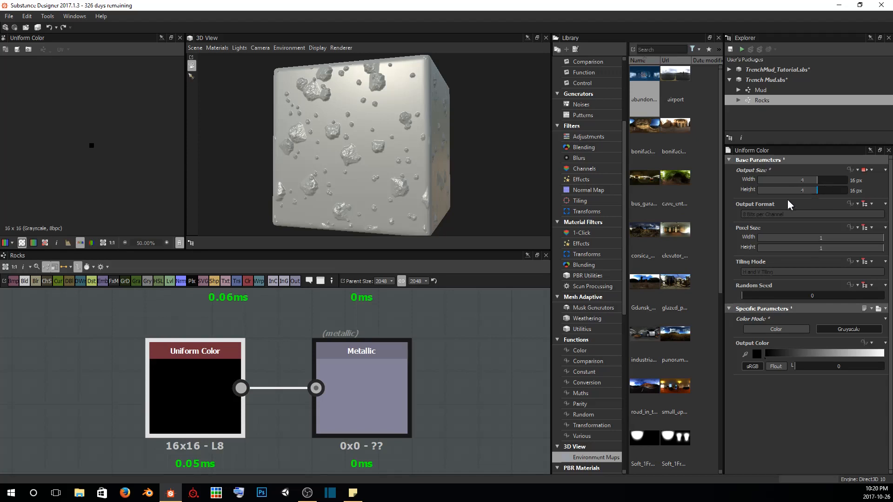
# Insert a Levels node between the Uniform Color and the Metallic output, with its output size relative to parent
pyautogui.moveTo(186, 379); pyautogui.dragTo(152, 379)
pyautogui.press('space')
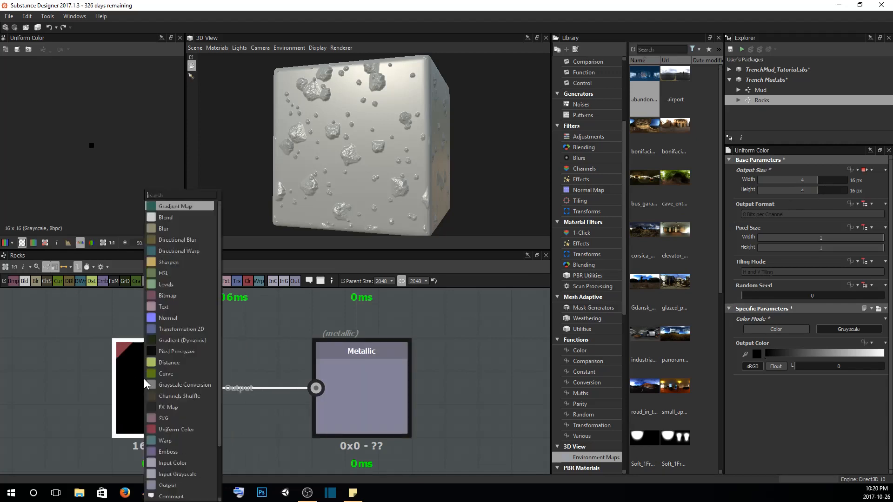
pyautogui.write('le')
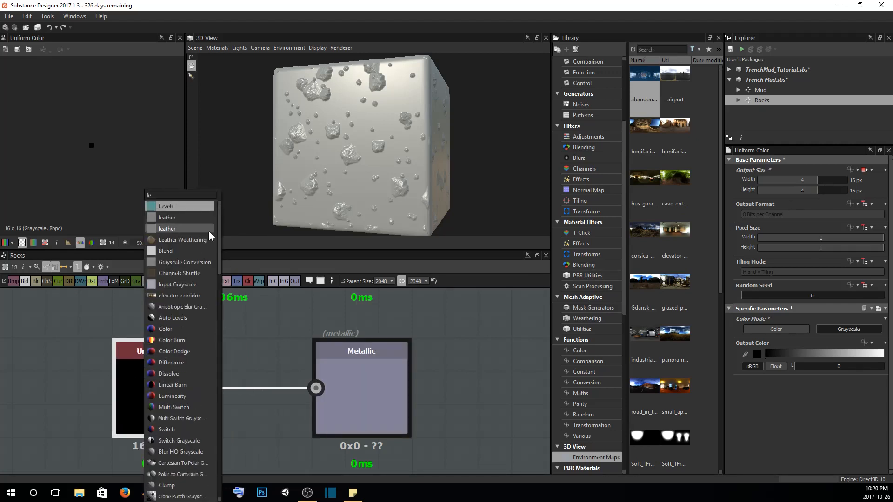
pyautogui.click(191, 206)
pyautogui.scroll(-4, 275, 409)
pyautogui.scroll(-2, 274, 393)
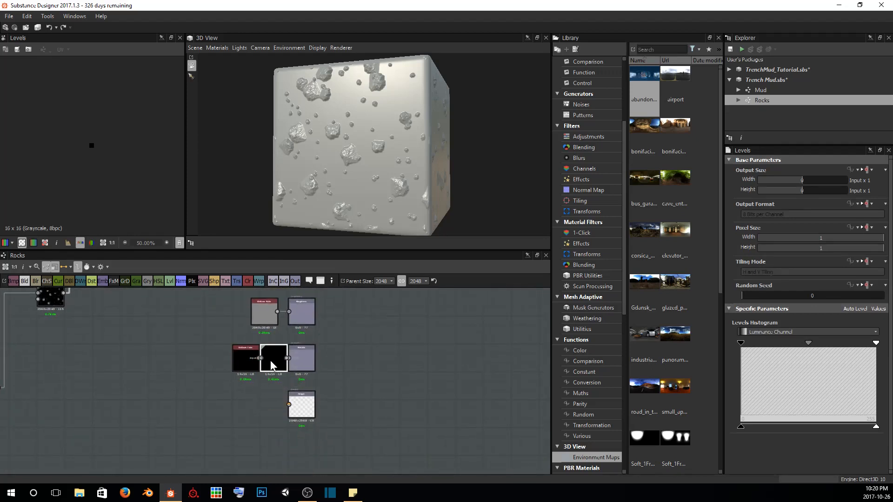
pyautogui.scroll(5, 269, 360)
pyautogui.moveTo(283, 371); pyautogui.dragTo(286, 372, button='middle')
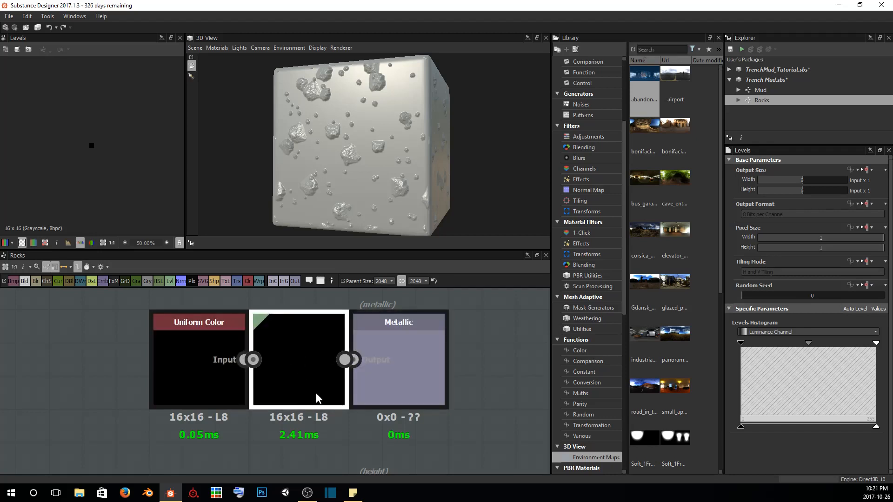
pyautogui.click(867, 170)
pyautogui.click(862, 192)
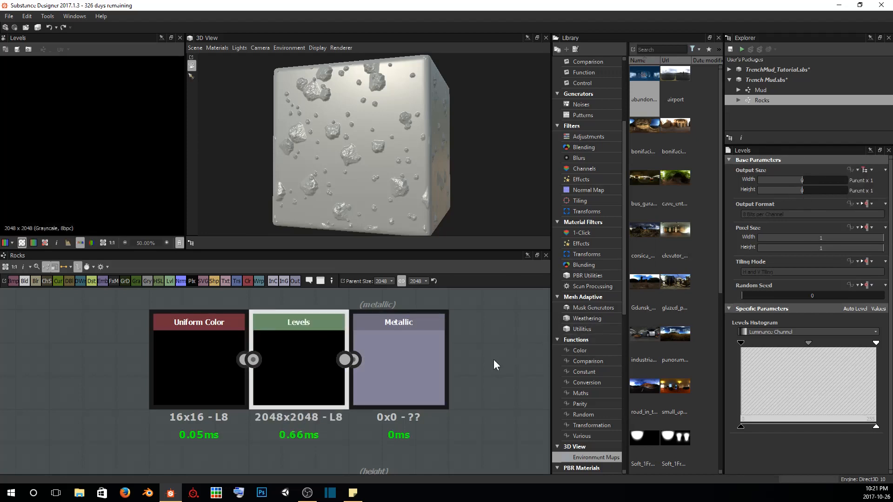
# Save the Trench Mud package, then connect the Blend of large and small rocks to the Height output
pyautogui.click(730, 48)
pyautogui.scroll(-1, 329, 420)
pyautogui.scroll(-4, 329, 416)
pyautogui.moveTo(305, 411); pyautogui.dragTo(401, 378, button='middle')
pyautogui.scroll(-2, 401, 377)
pyautogui.moveTo(258, 354); pyautogui.dragTo(212, 371, button='middle')
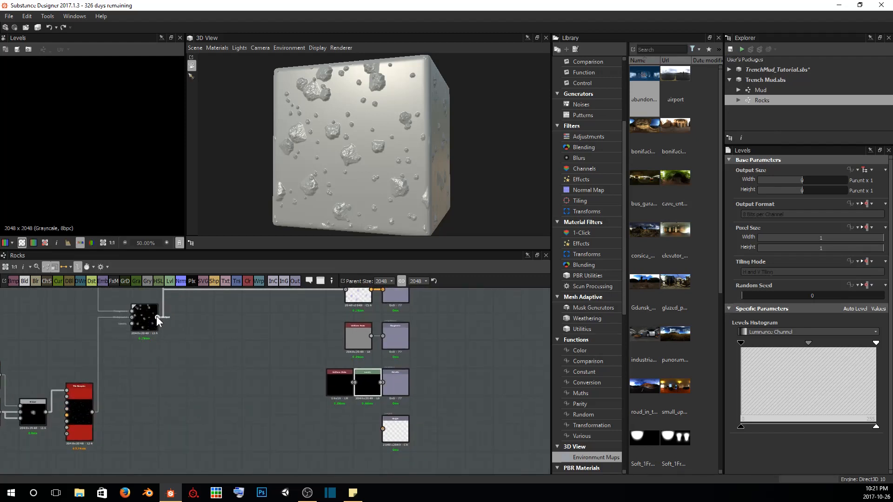
pyautogui.moveTo(157, 317); pyautogui.dragTo(383, 429)
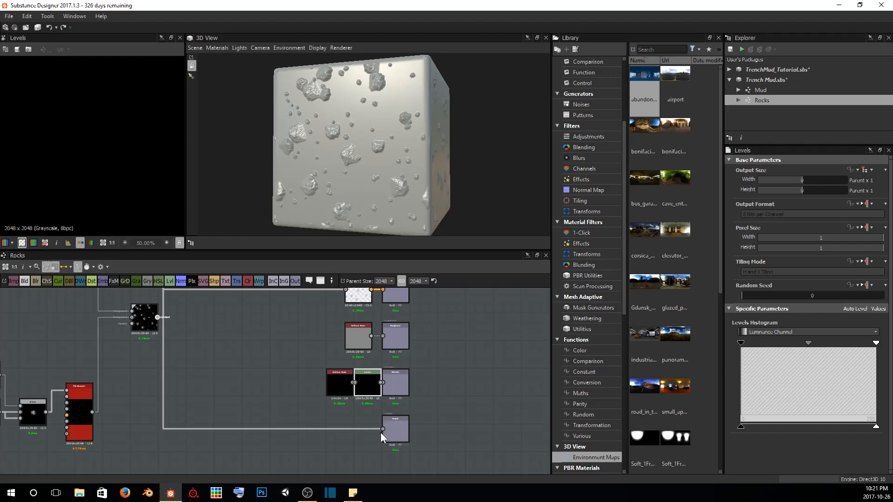
# Add a new Output node and place it directly below the Height output
pyautogui.moveTo(269, 451); pyautogui.dragTo(151, 391, button='middle')
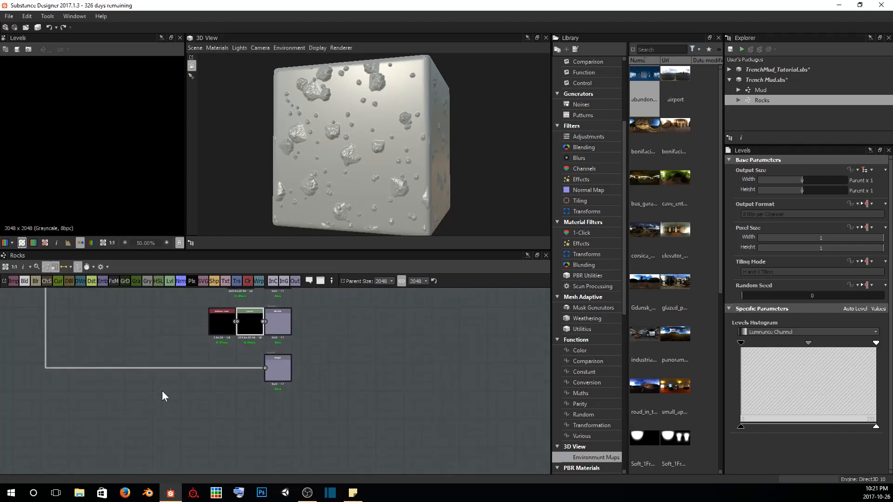
pyautogui.scroll(3, 187, 409)
pyautogui.moveTo(373, 398); pyautogui.dragTo(314, 384, button='middle')
pyautogui.scroll(2, 316, 411)
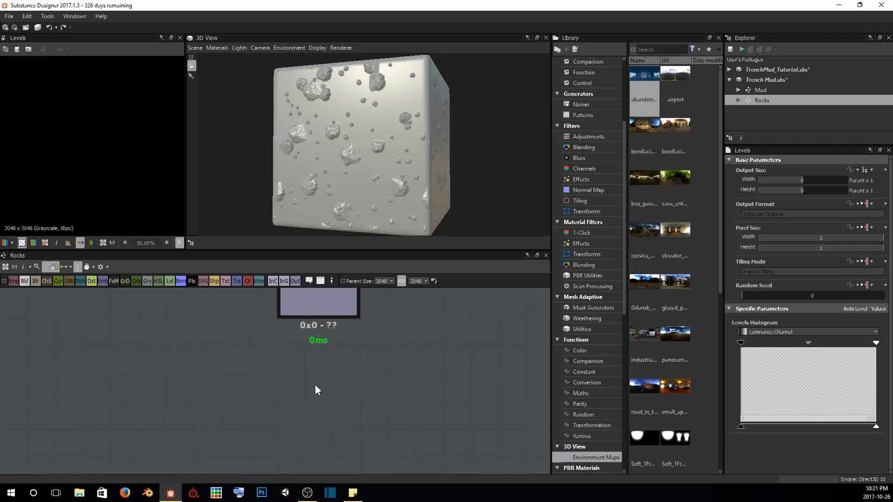
pyautogui.press('space')
pyautogui.write('out')
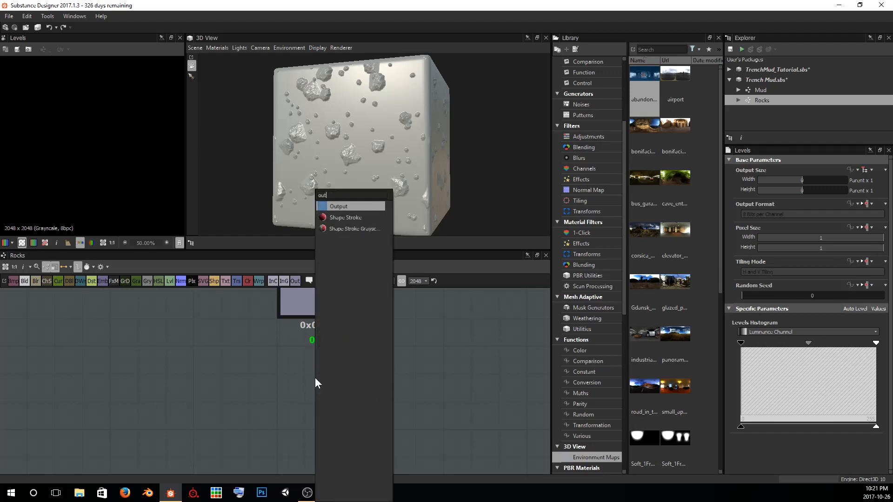
pyautogui.press('Return')
pyautogui.scroll(-2, 323, 375)
pyautogui.moveTo(371, 337); pyautogui.dragTo(372, 348, button='middle')
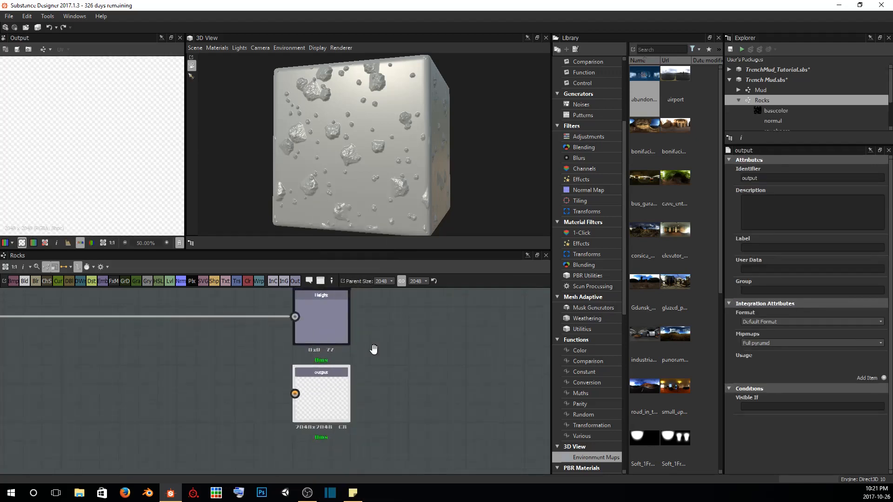
pyautogui.moveTo(325, 381); pyautogui.dragTo(325, 406)
pyautogui.scroll(2, 354, 409)
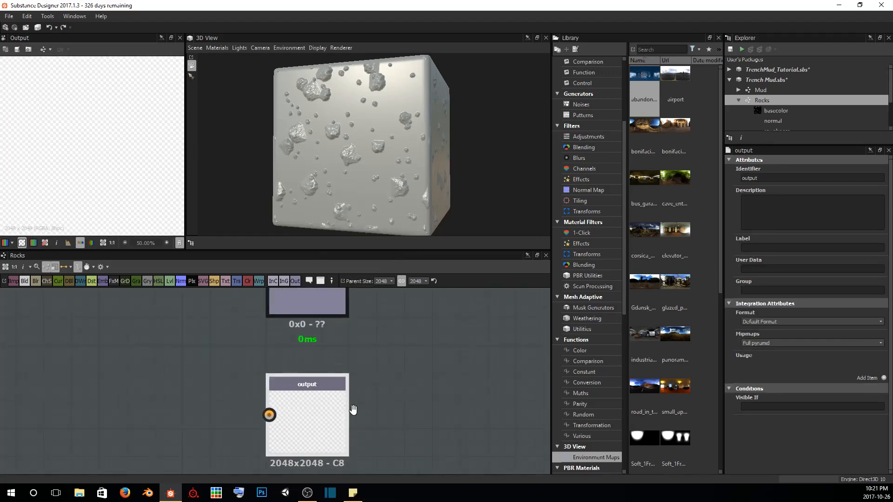
pyautogui.moveTo(353, 409); pyautogui.dragTo(392, 367, button='middle')
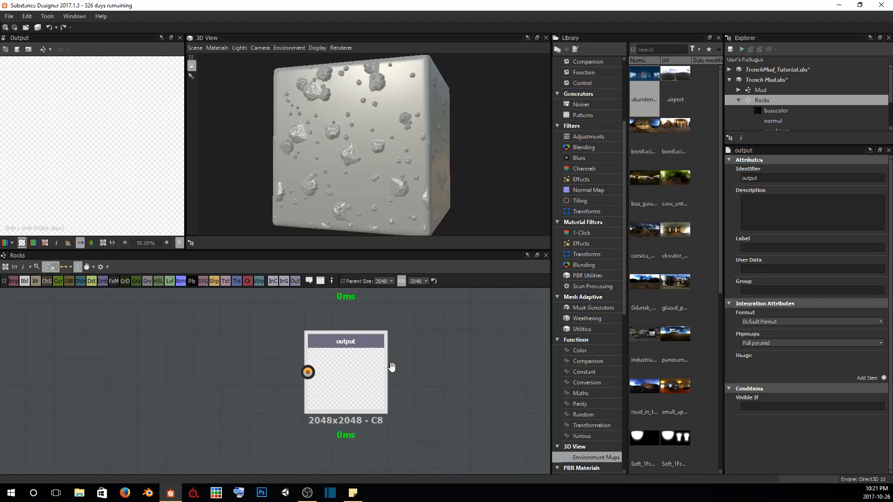
# Add a usage item to the new output and set it to ambientOcclusion
pyautogui.click(883, 377)
pyautogui.click(862, 365)
pyautogui.click(841, 403)
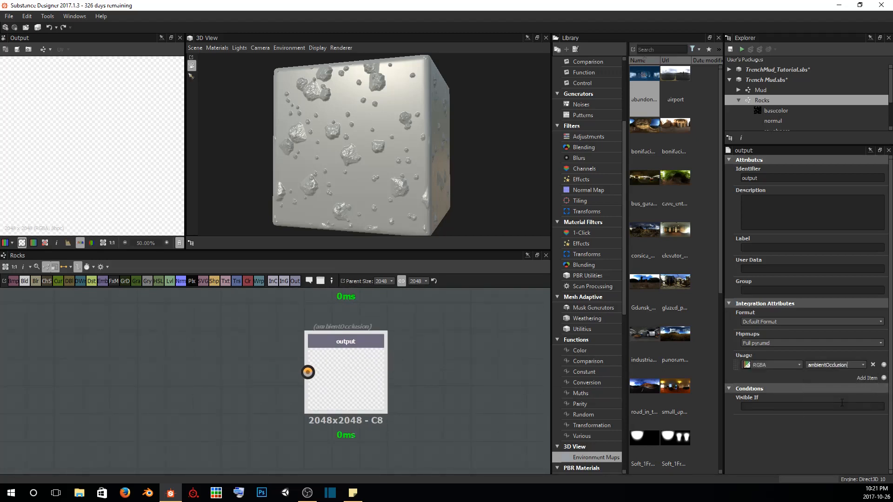
# Give the new output the identifier ambientOcclusion, the label Ambient Occlusion and the group Material
pyautogui.doubleClick(749, 178)
pyautogui.write('ambie')
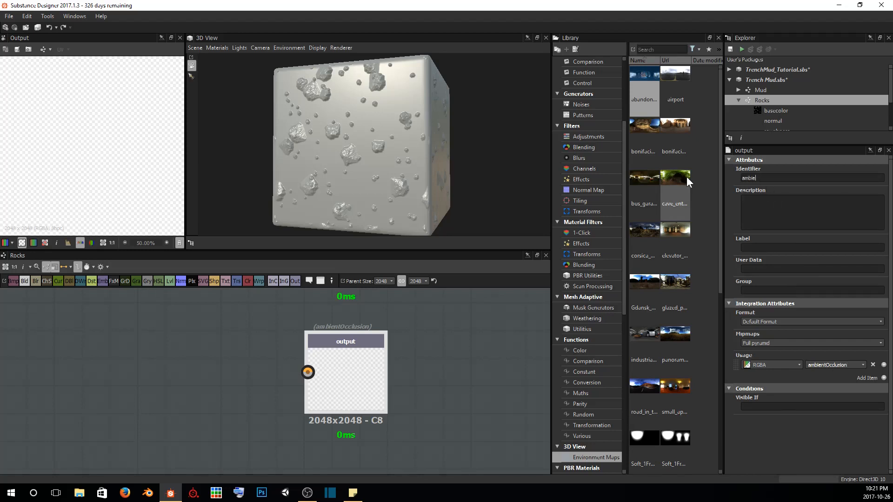
pyautogui.write('ntOcclusion')
pyautogui.press('Tab')
pyautogui.write('Ambient Occlusion')
pyautogui.press('Tab')
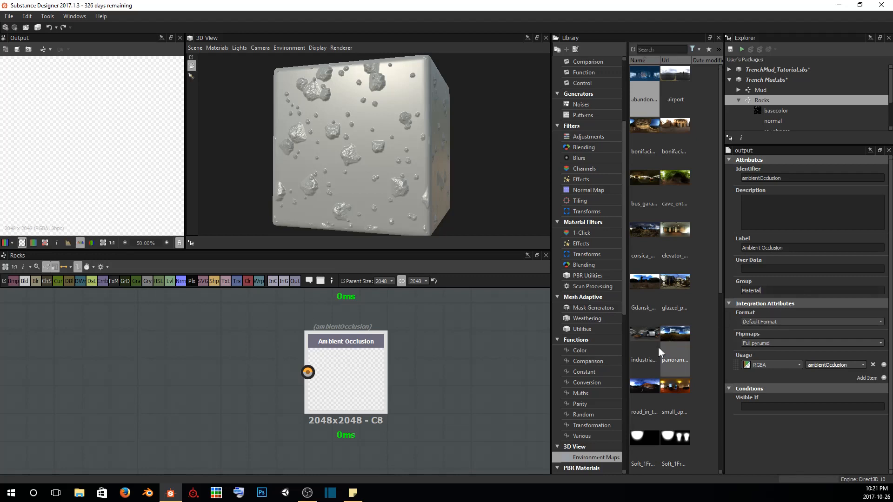
pyautogui.click(466, 362)
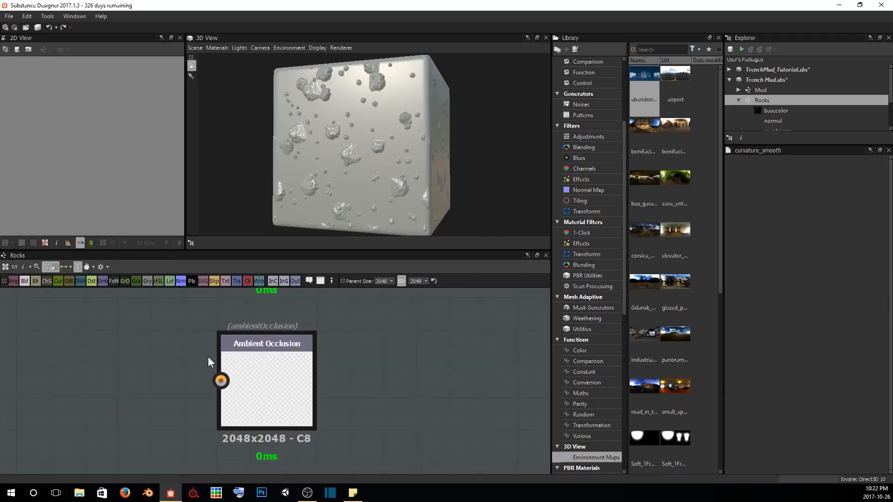
# Connect the Normal node to the Ambient Occlusion output and insert a Curvature Smooth node on that link
pyautogui.scroll(-6, 208, 356)
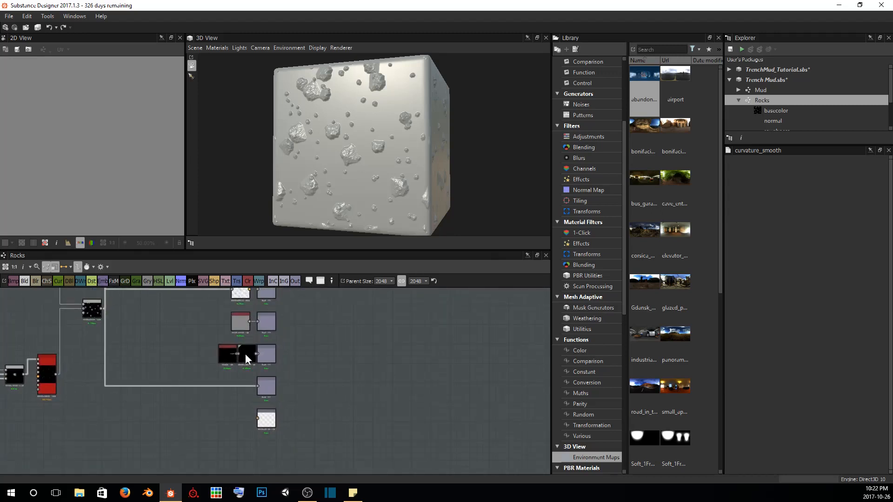
pyautogui.moveTo(242, 303); pyautogui.dragTo(231, 328, button='middle')
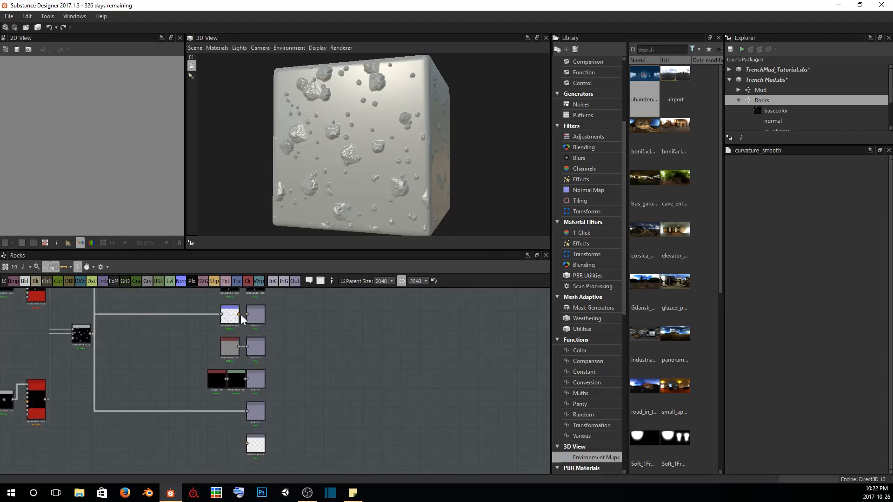
pyautogui.moveTo(239, 314); pyautogui.dragTo(247, 444)
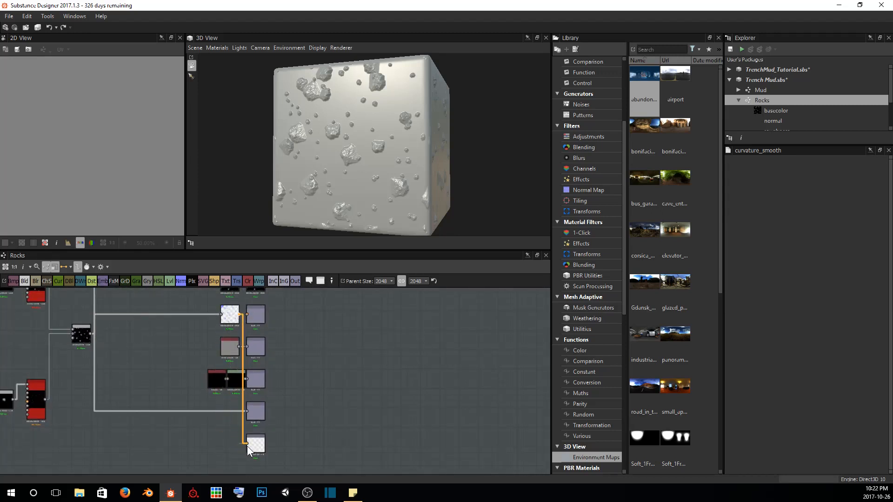
pyautogui.scroll(4, 235, 420)
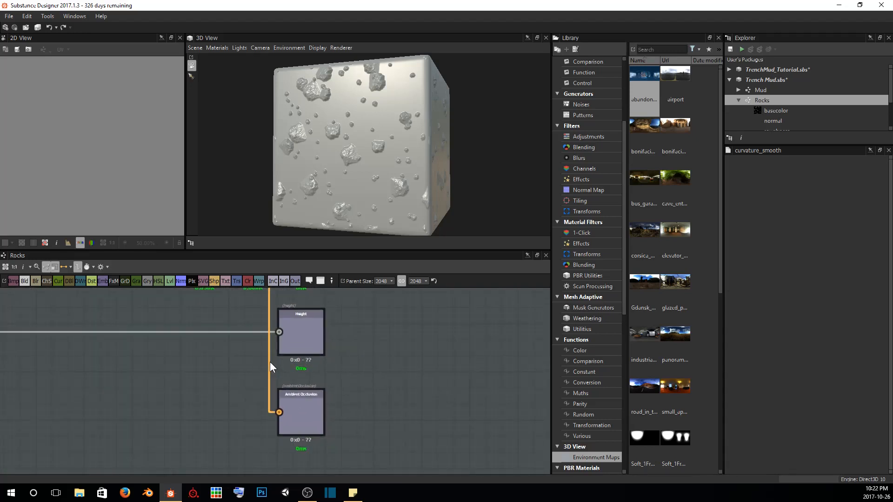
pyautogui.press('space')
pyautogui.write('curv')
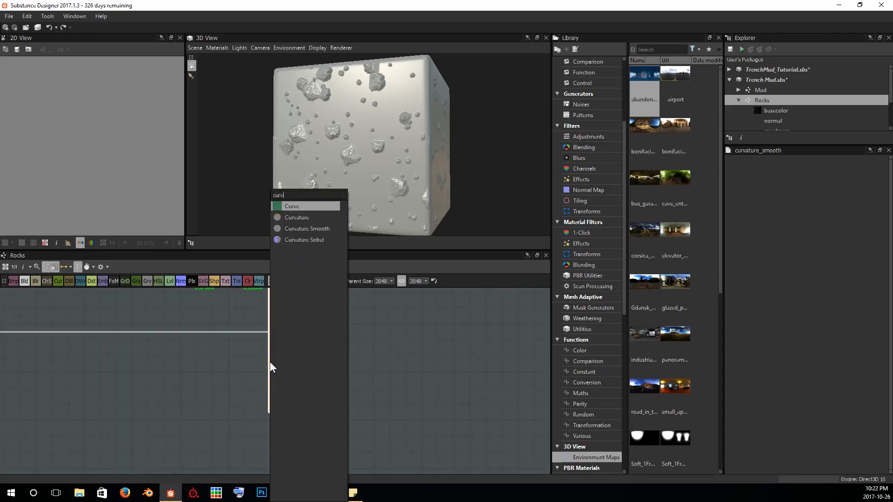
pyautogui.write('ature')
pyautogui.press('Down')
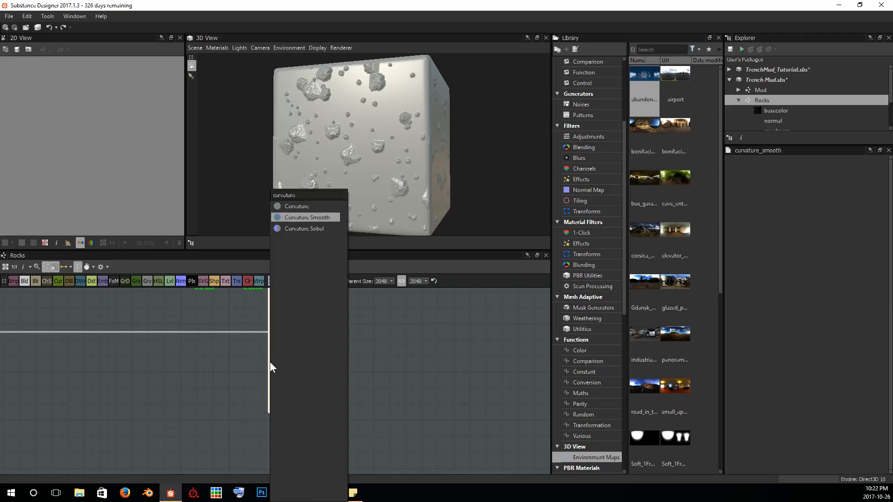
pyautogui.press('Return')
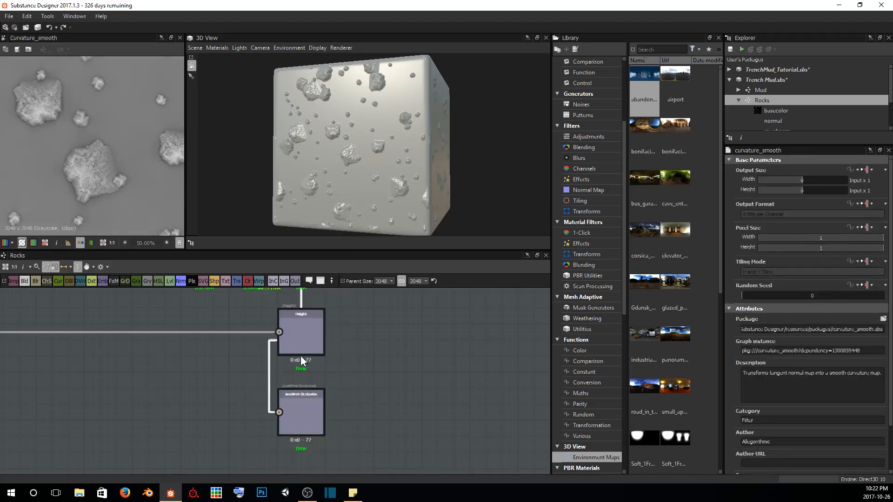
# Move the Curvature Smooth node down beside the Ambient Occlusion output, leaving a gap between them
pyautogui.scroll(-2, 311, 363)
pyautogui.moveTo(281, 353); pyautogui.dragTo(216, 426)
pyautogui.moveTo(253, 450); pyautogui.dragTo(309, 396, button='middle')
pyautogui.scroll(4, 256, 413)
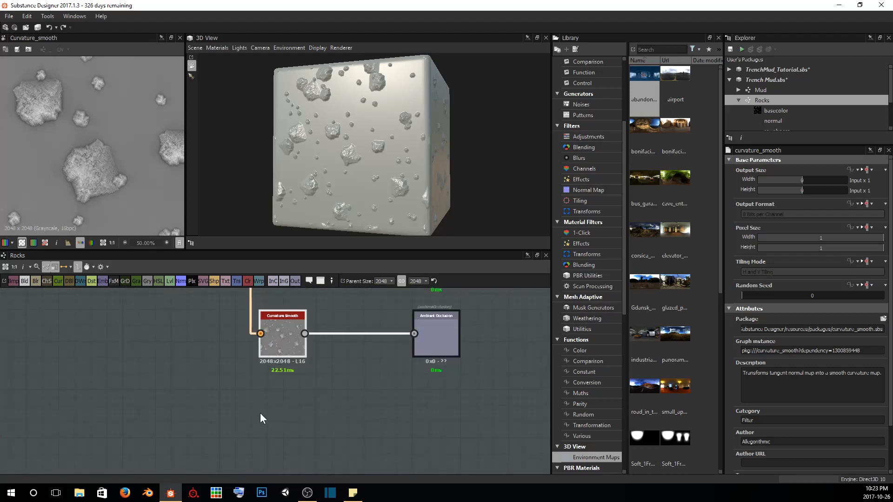
# Insert a Curvature Sobel node before the Ambient Occlusion output and delete the conversion node linking it to Curvature Smooth
pyautogui.press('space')
pyautogui.write('cur')
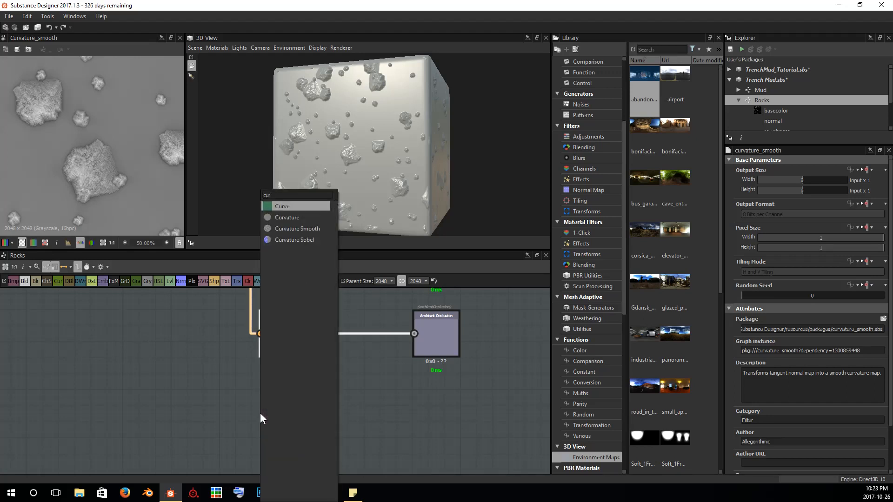
pyautogui.press('Down')
pyautogui.press('Down')
pyautogui.press('Down')
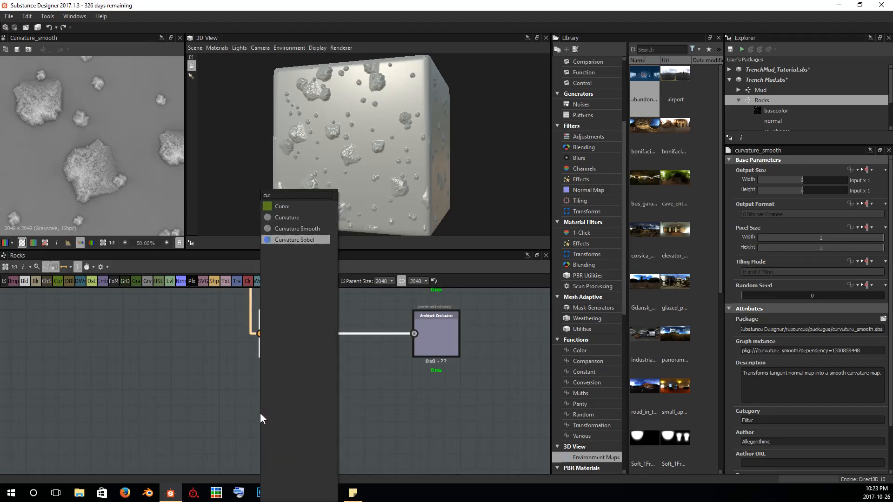
pyautogui.press('Return')
pyautogui.click(328, 335)
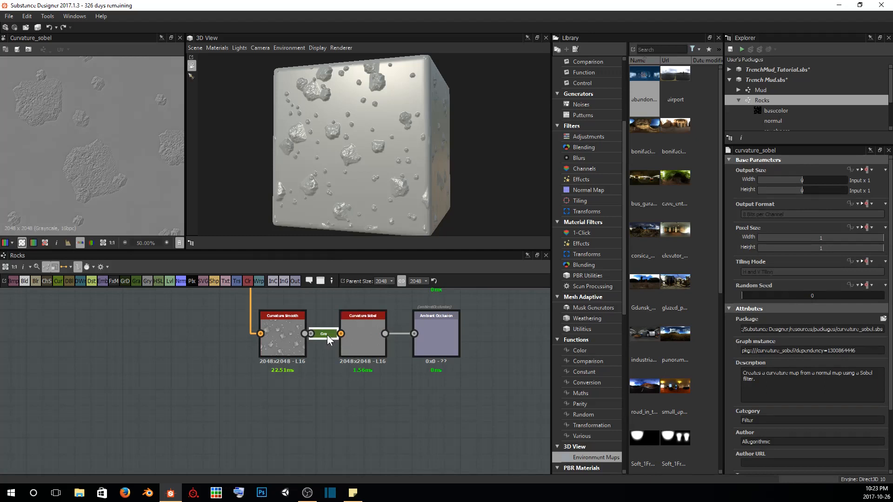
pyautogui.press('BackSpace')
# Move the Curvature Sobel node below Curvature Smooth and connect the Normal node to its input
pyautogui.moveTo(362, 332); pyautogui.dragTo(297, 410)
pyautogui.scroll(-5, 326, 351)
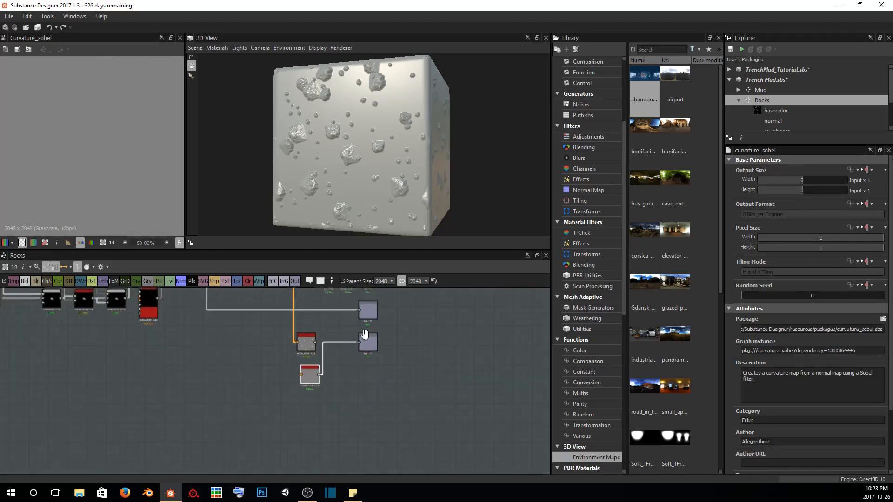
pyautogui.moveTo(364, 333); pyautogui.dragTo(304, 342, button='middle')
pyautogui.moveTo(288, 305); pyautogui.dragTo(236, 466)
pyautogui.scroll(4, 263, 438)
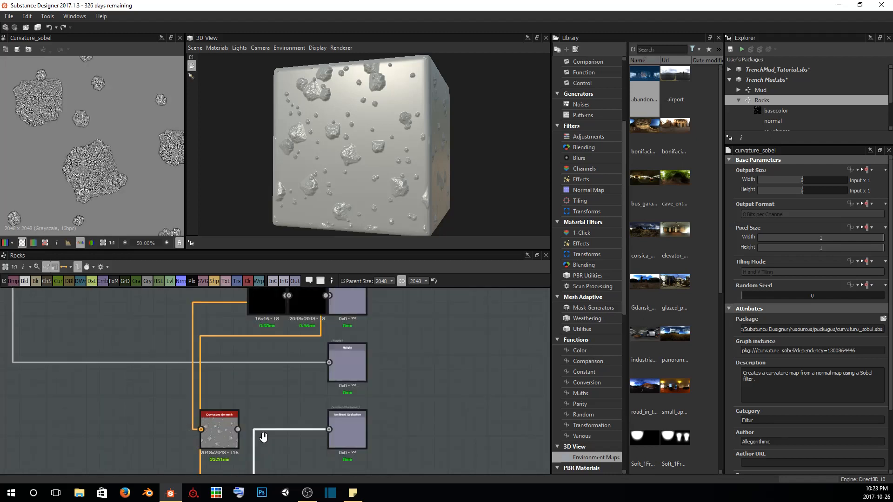
pyautogui.moveTo(263, 438); pyautogui.dragTo(297, 355, button='middle')
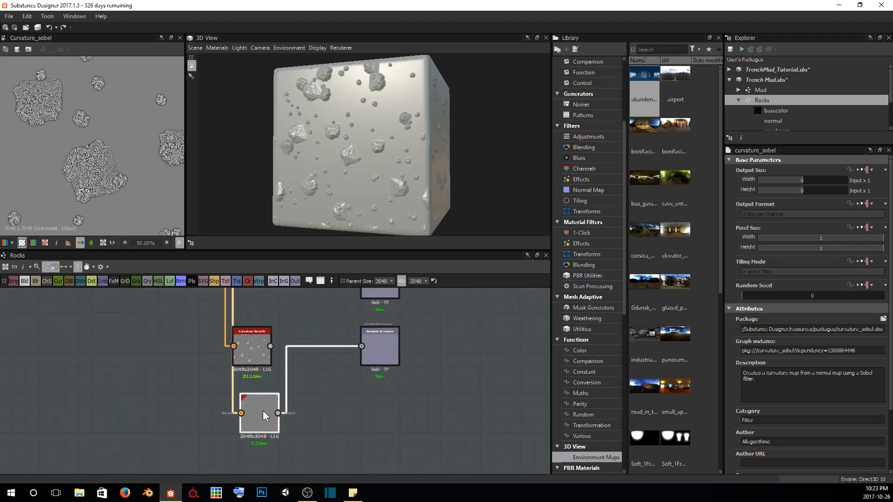
# Stack the Curvature Smooth and Curvature Sobel nodes in one column and move both farther from the Ambient Occlusion output
pyautogui.moveTo(263, 411); pyautogui.dragTo(250, 403)
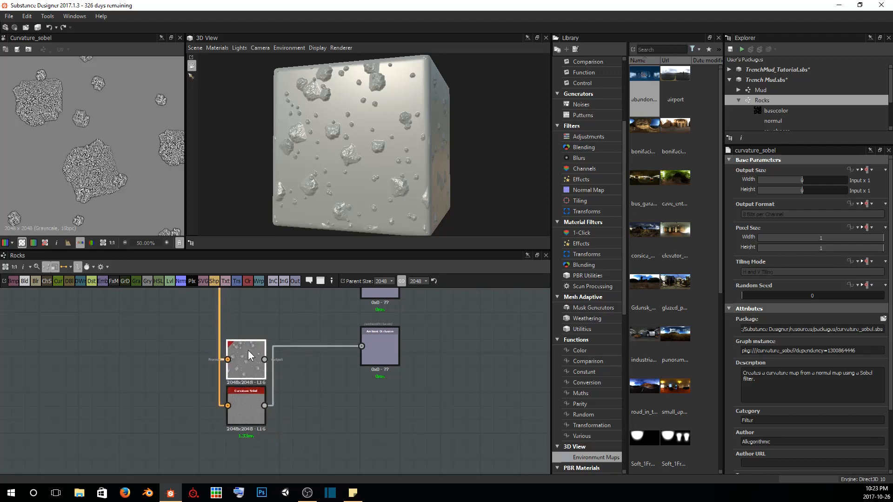
pyautogui.moveTo(247, 350); pyautogui.dragTo(241, 363)
pyautogui.moveTo(202, 323); pyautogui.dragTo(260, 430)
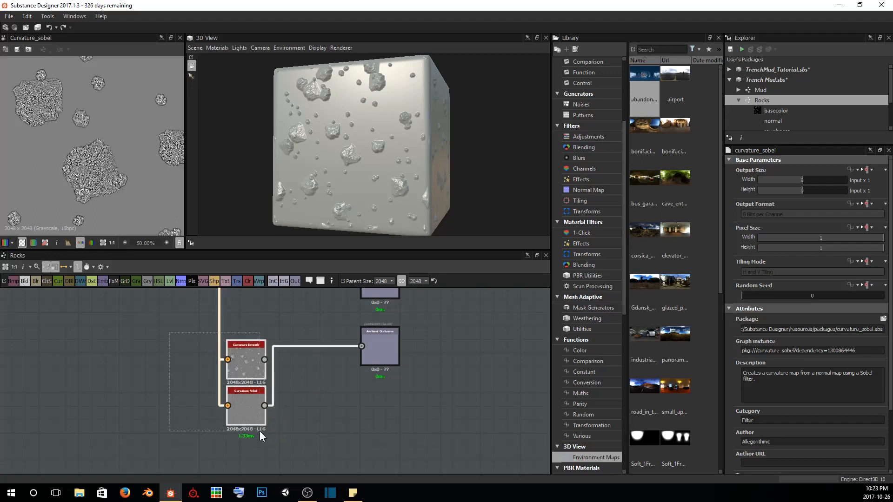
pyautogui.moveTo(242, 362); pyautogui.dragTo(210, 334)
pyautogui.click(327, 399)
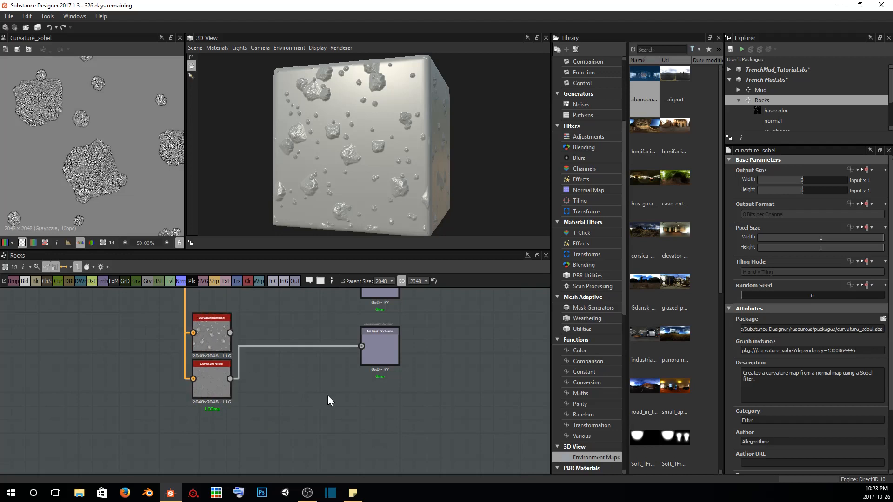
# Display the Rocks graph's outputs on the cube in the 3D view and inspect the rocks up close
pyautogui.scroll(-6, 327, 400)
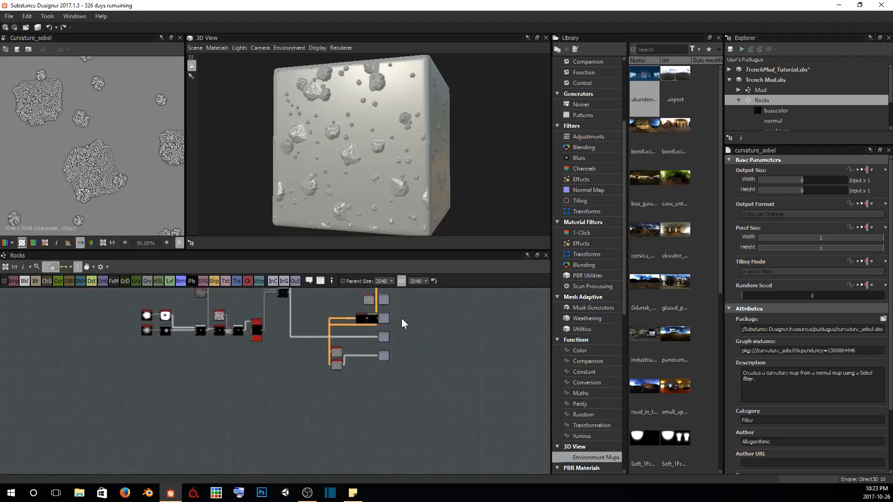
pyautogui.moveTo(401, 318); pyautogui.dragTo(430, 397, button='middle')
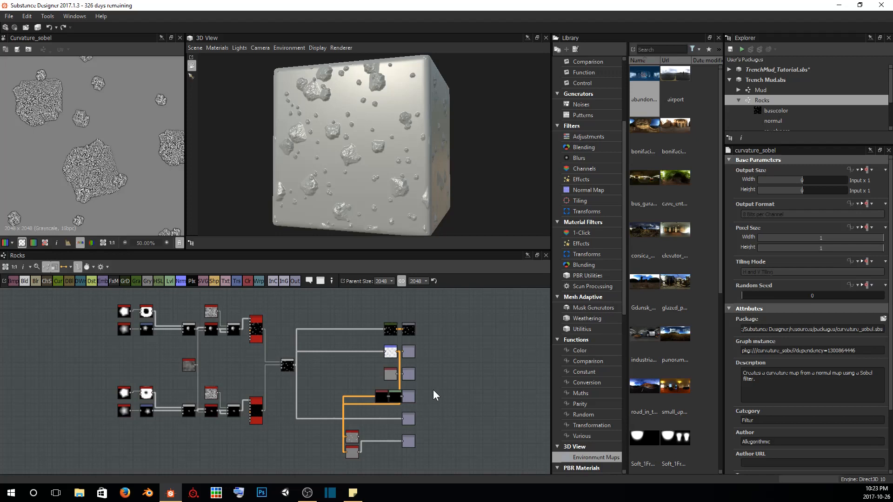
pyautogui.rightClick(433, 389)
pyautogui.click(449, 230)
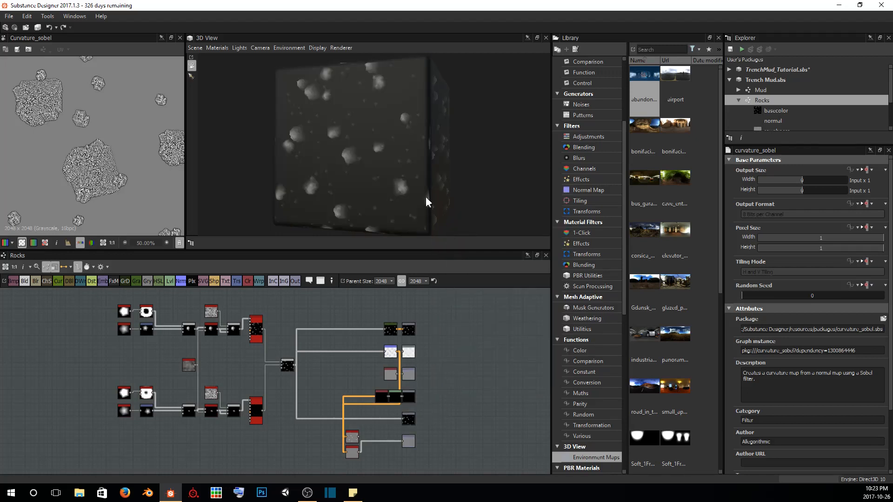
pyautogui.moveTo(364, 178); pyautogui.dragTo(376, 139)
pyautogui.scroll(4, 347, 147)
pyautogui.scroll(4, 460, 449)
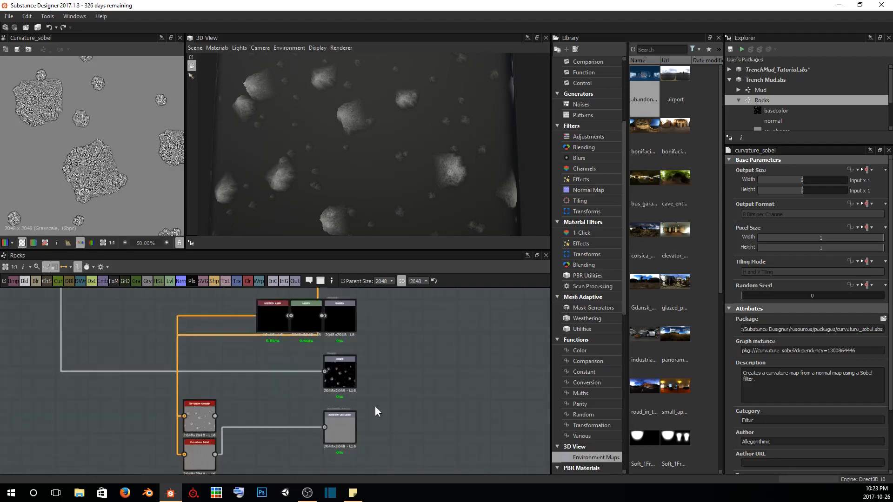
# Insert a Levels node between Curvature Sobel and the Ambient Occlusion output and lower its input white point to about a quarter of the range
pyautogui.scroll(3, 372, 406)
pyautogui.moveTo(365, 382); pyautogui.dragTo(453, 289, button='middle')
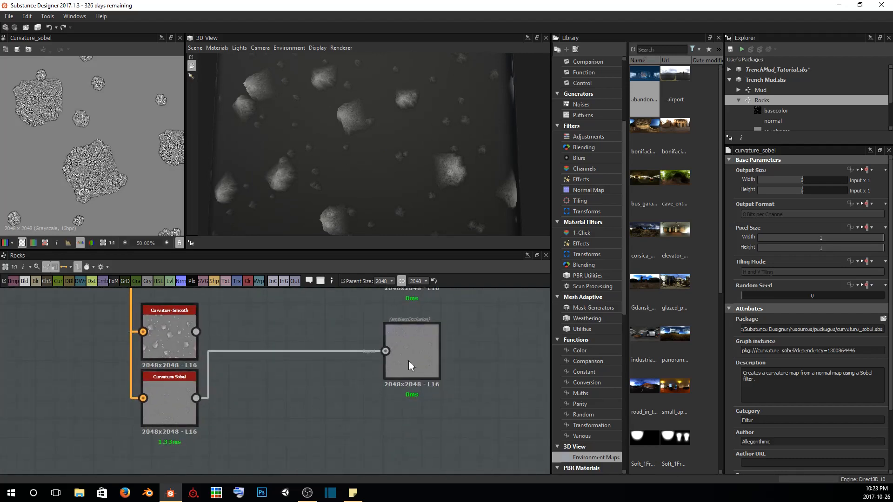
pyautogui.click(177, 396)
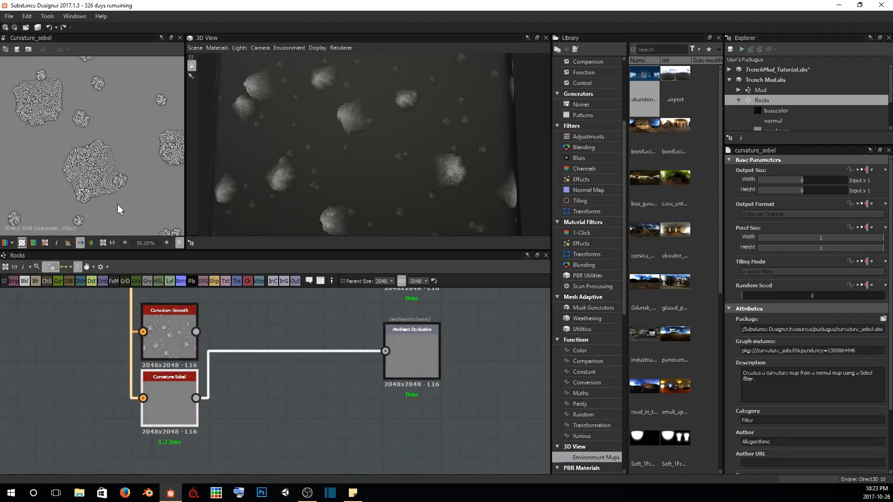
pyautogui.scroll(8, 129, 186)
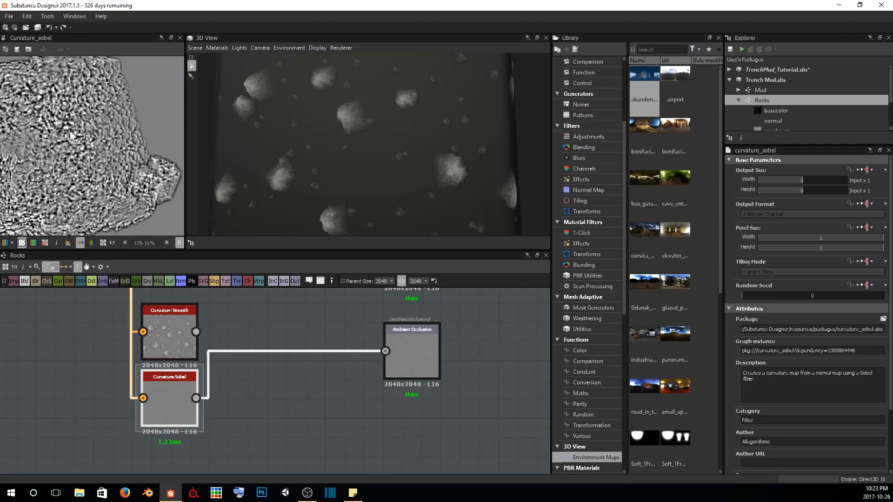
pyautogui.scroll(-1, 110, 151)
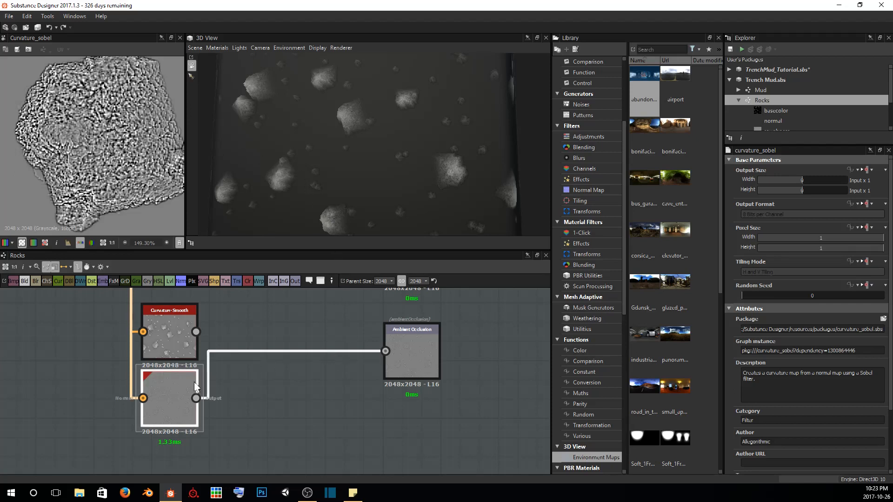
pyautogui.press('space')
pyautogui.write('lev')
pyautogui.press('Return')
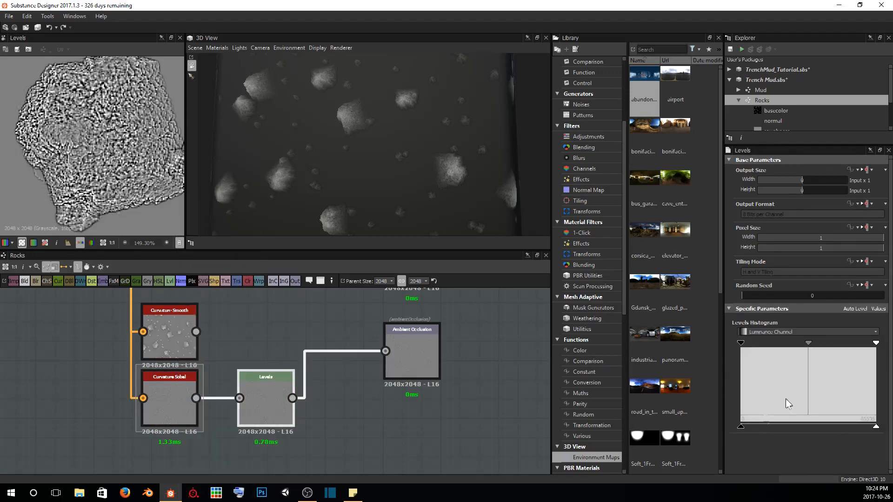
pyautogui.moveTo(875, 345); pyautogui.dragTo(776, 344)
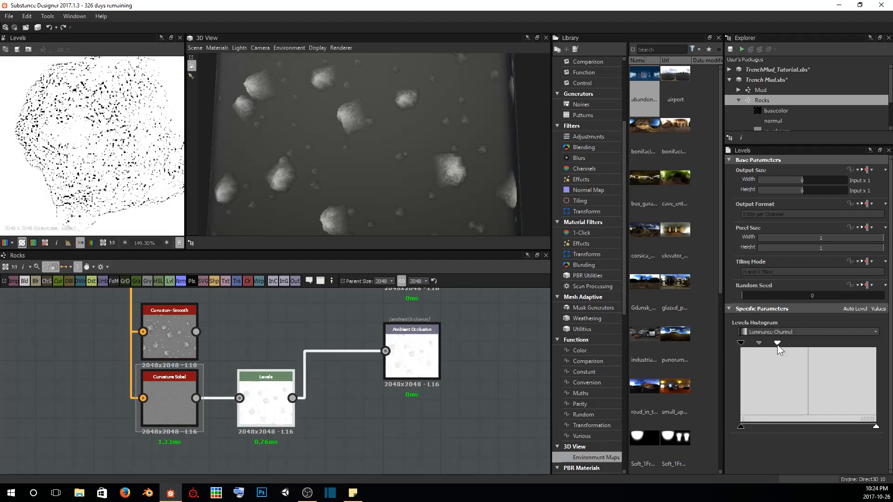
# Connect the Normal node to the Normal output
pyautogui.moveTo(436, 161); pyautogui.dragTo(391, 153)
pyautogui.moveTo(349, 290); pyautogui.dragTo(334, 362, button='middle')
pyautogui.scroll(-2, 334, 357)
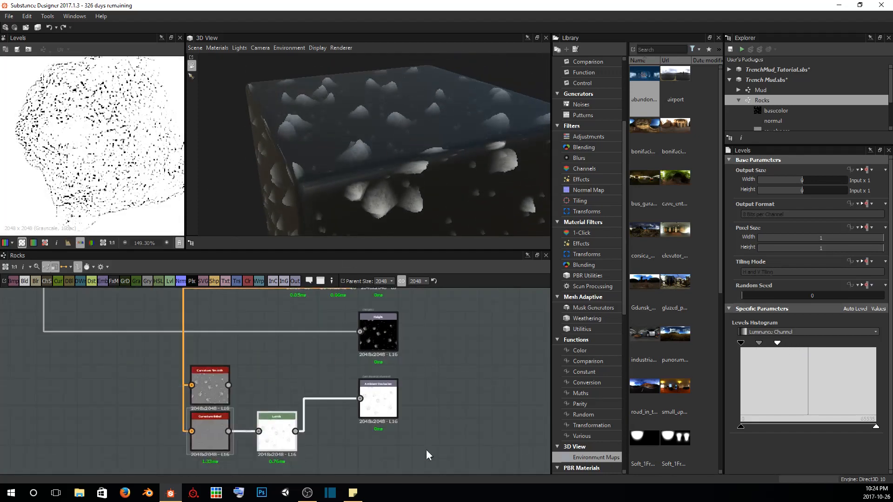
pyautogui.scroll(-4, 324, 409)
pyautogui.moveTo(386, 348); pyautogui.dragTo(391, 428, button='middle')
pyautogui.scroll(7, 363, 343)
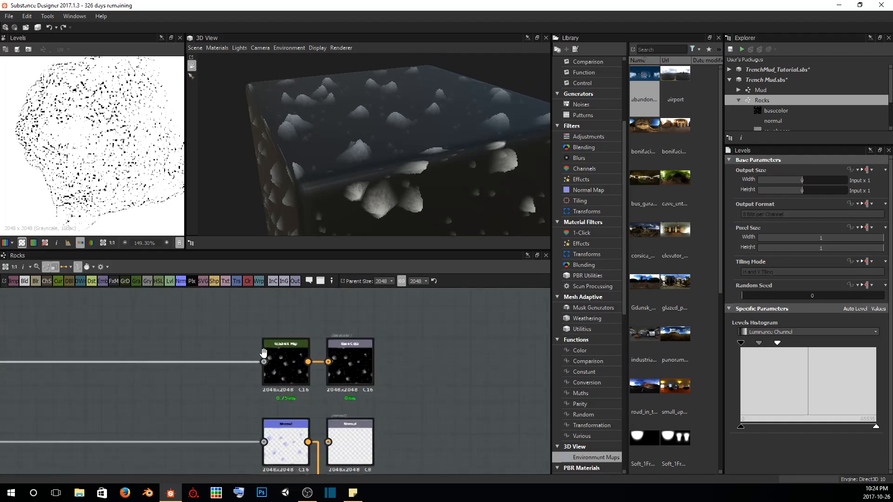
pyautogui.moveTo(307, 410); pyautogui.dragTo(242, 335, button='middle')
pyautogui.scroll(2, 256, 365)
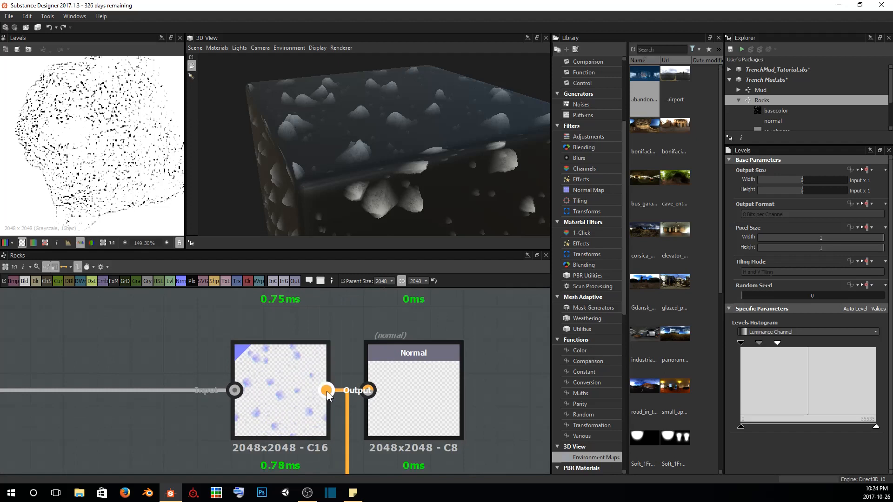
pyautogui.moveTo(327, 390); pyautogui.dragTo(380, 392)
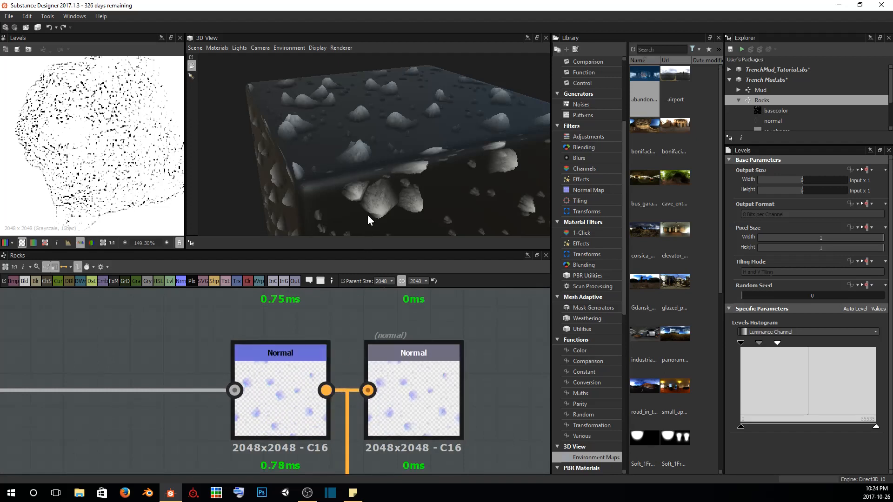
# Examine the rocks' surface detail and overall distribution from several angles in the 3D view
pyautogui.moveTo(367, 215); pyautogui.dragTo(445, 173)
pyautogui.scroll(5, 442, 171)
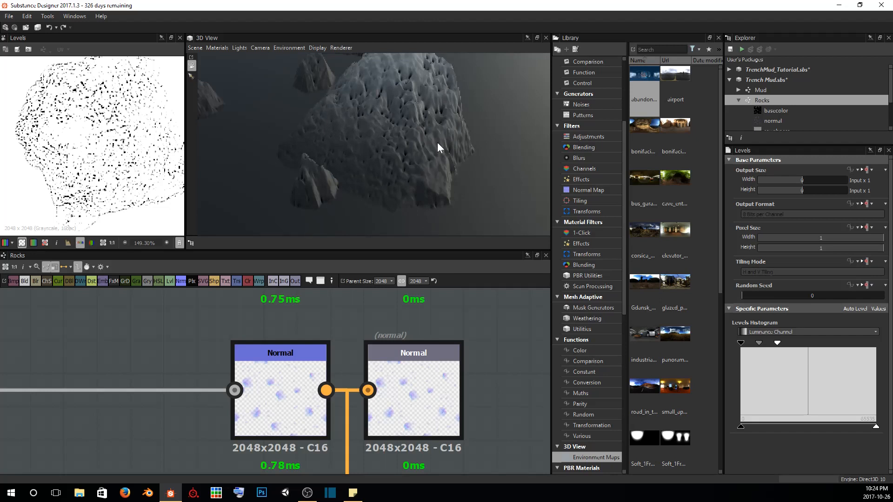
pyautogui.moveTo(437, 142); pyautogui.dragTo(405, 107)
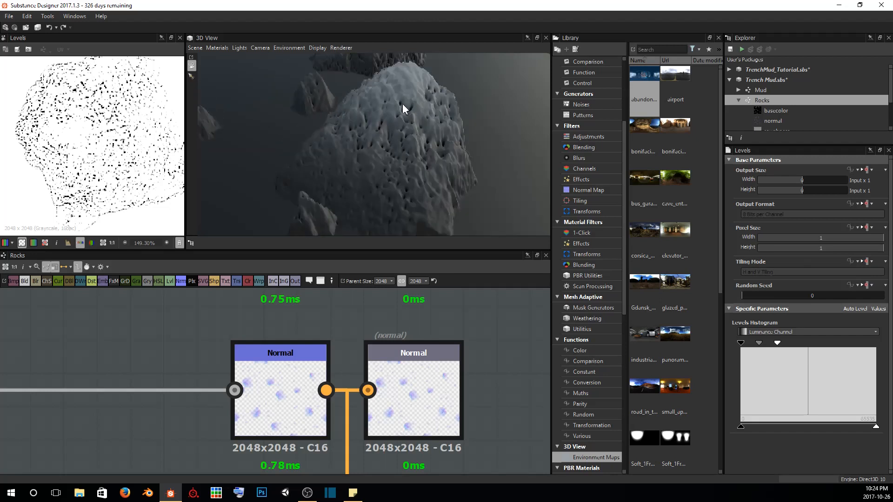
pyautogui.moveTo(408, 168); pyautogui.dragTo(408, 185)
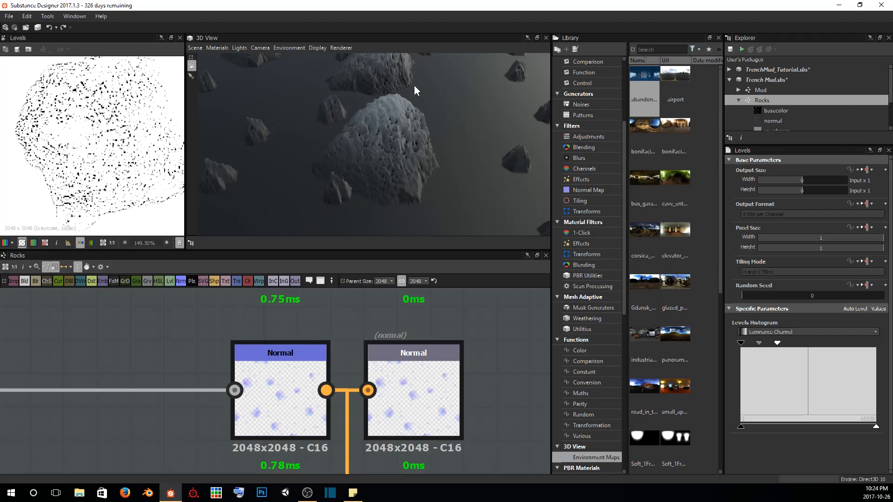
pyautogui.moveTo(432, 93); pyautogui.dragTo(446, 160)
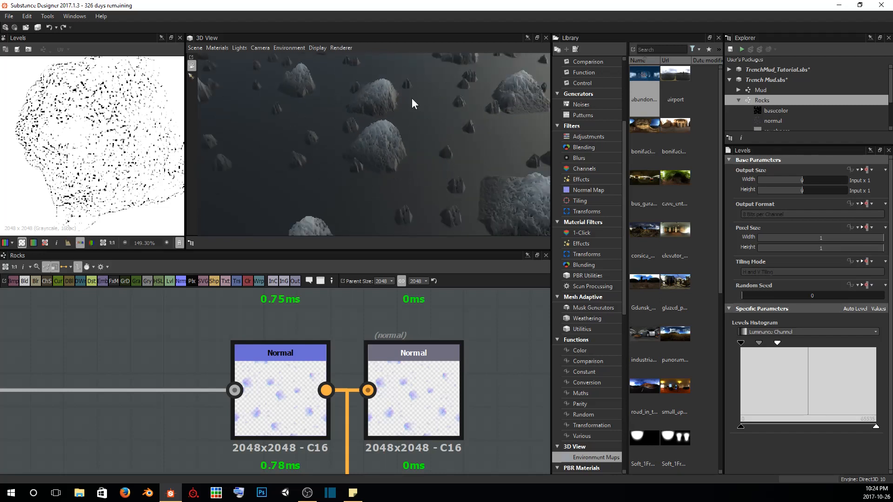
pyautogui.moveTo(411, 99); pyautogui.dragTo(400, 112)
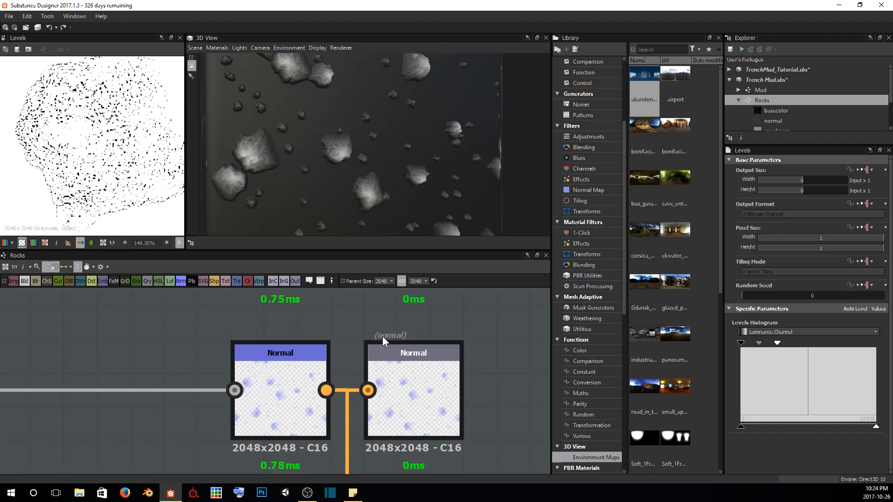
# Open the gradient editor for the Gradient Map node feeding the Base Color output
pyautogui.scroll(-6, 382, 336)
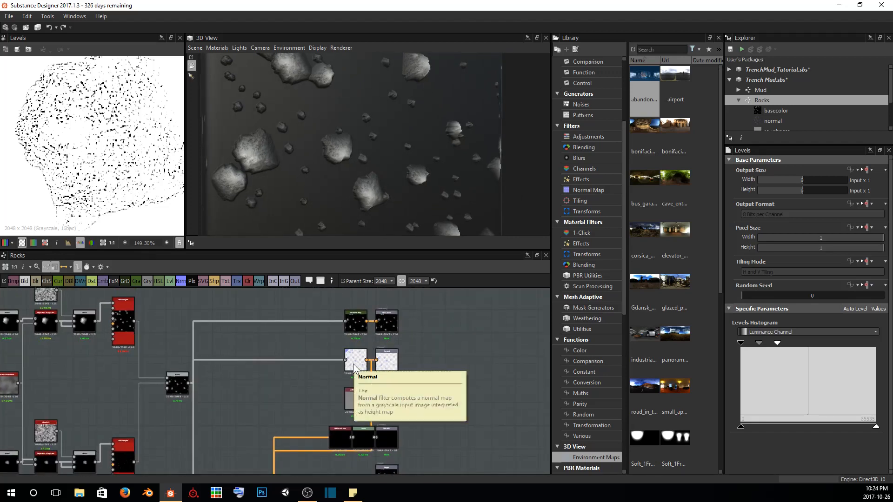
pyautogui.scroll(5, 348, 318)
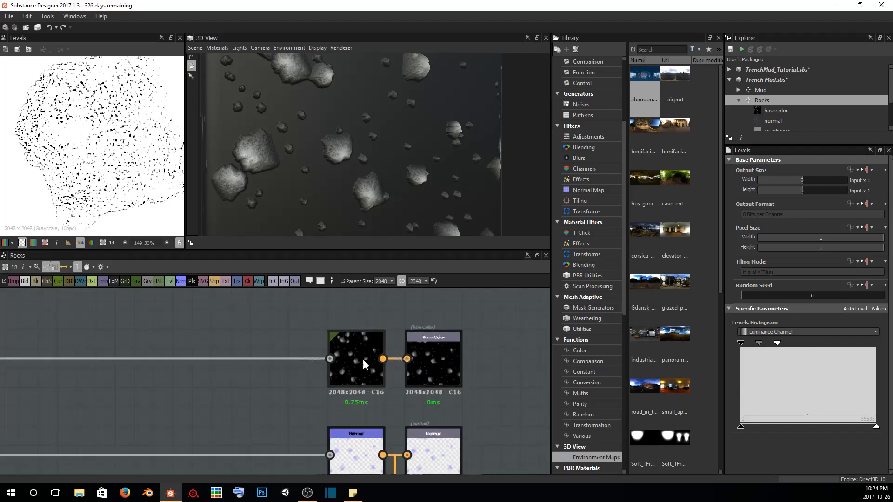
pyautogui.click(360, 355)
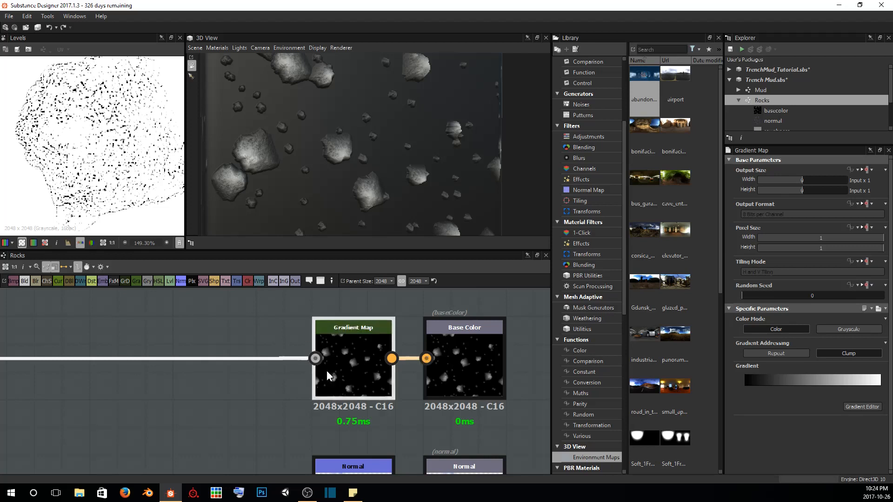
pyautogui.click(861, 407)
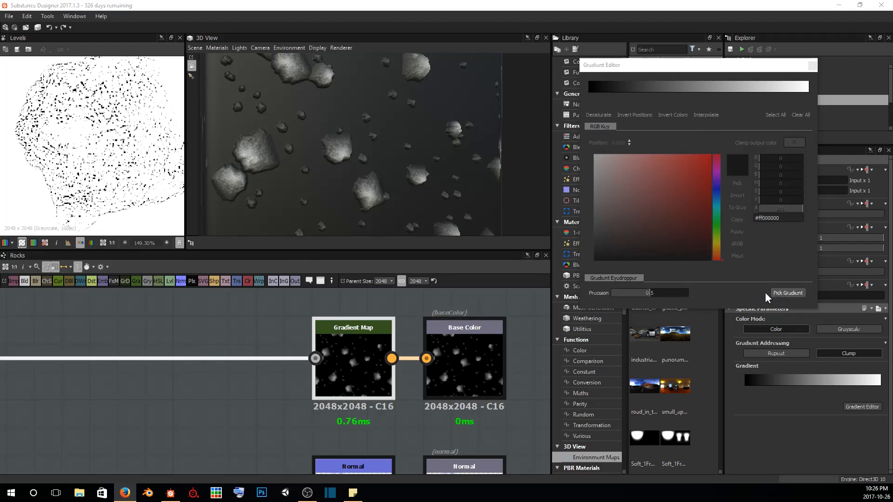
# Sample a gradient for the Gradient Map from the stone wall reference photo in the browser using Pick Gradient
pyautogui.moveTo(0, 45); pyautogui.dragTo(275, 39)
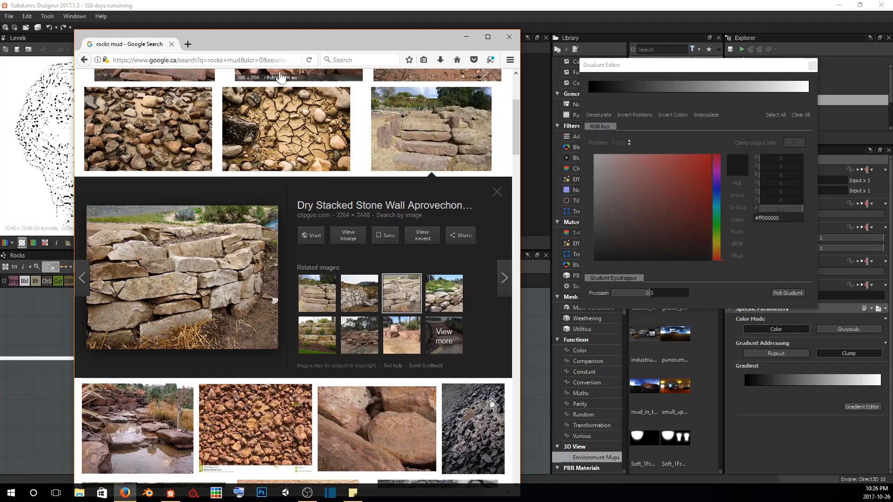
pyautogui.moveTo(285, 46); pyautogui.dragTo(0, 43)
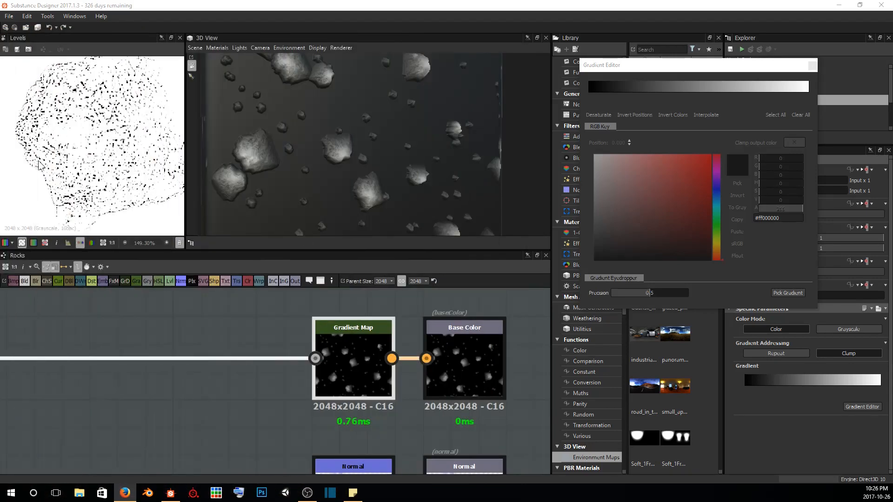
pyautogui.click(787, 292)
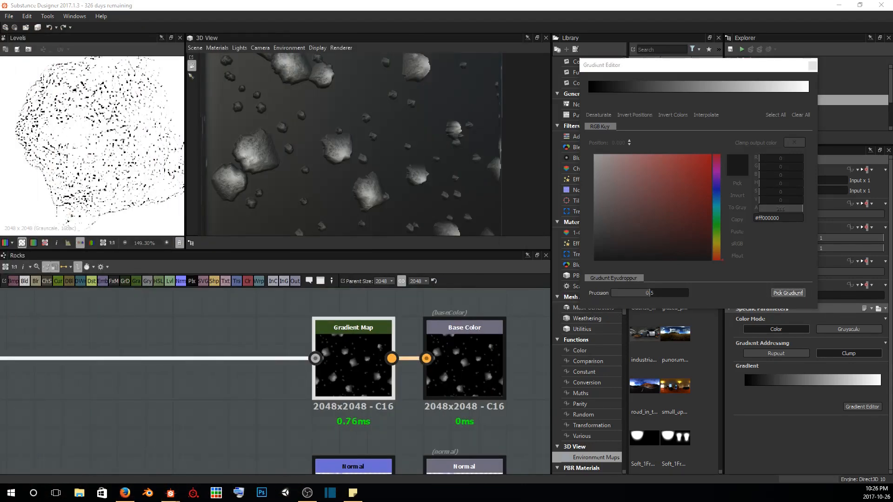
pyautogui.moveTo(0, 261); pyautogui.dragTo(0, 283)
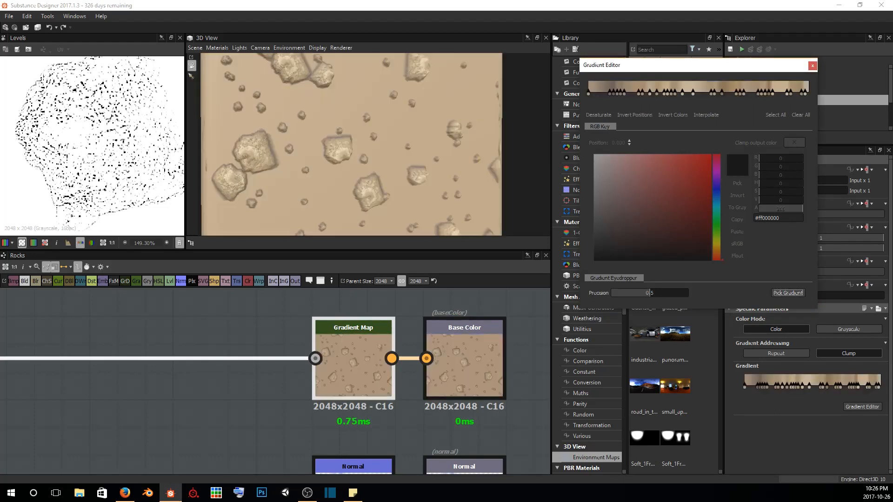
# Delete the group of color keys in the middle of the sampled gradient to simplify the rock coloring
pyautogui.moveTo(310, 182)
pyautogui.mouseDown()
pyautogui.moveTo(341, 167)
pyautogui.moveTo(321, 188)
pyautogui.moveTo(401, 245)
pyautogui.moveTo(305, 175)
pyautogui.mouseUp()
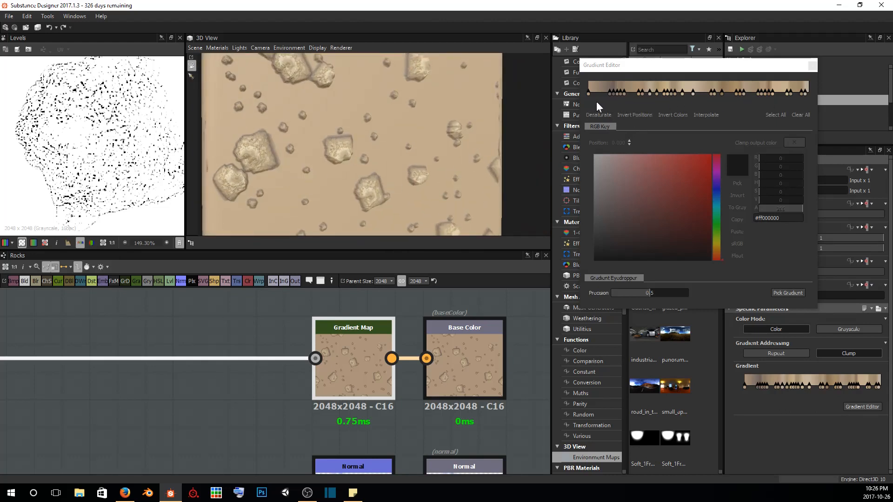
pyautogui.scroll(2, 364, 161)
pyautogui.scroll(5, 364, 160)
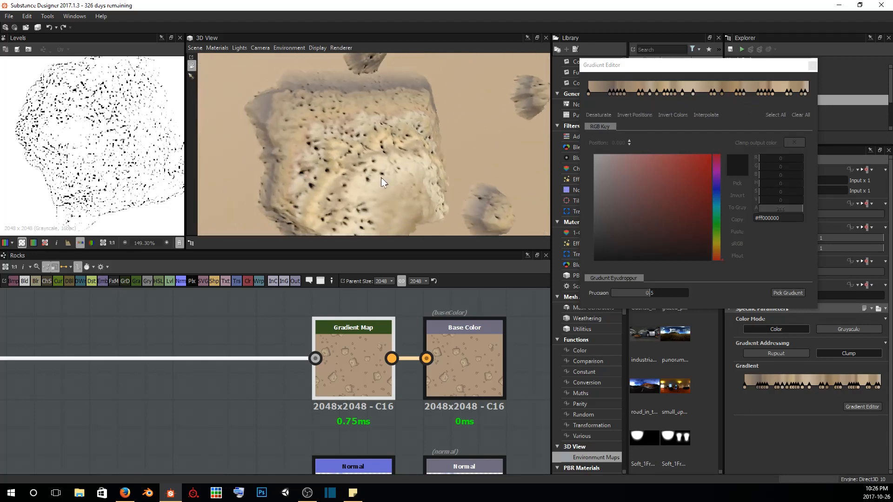
pyautogui.scroll(-3, 369, 160)
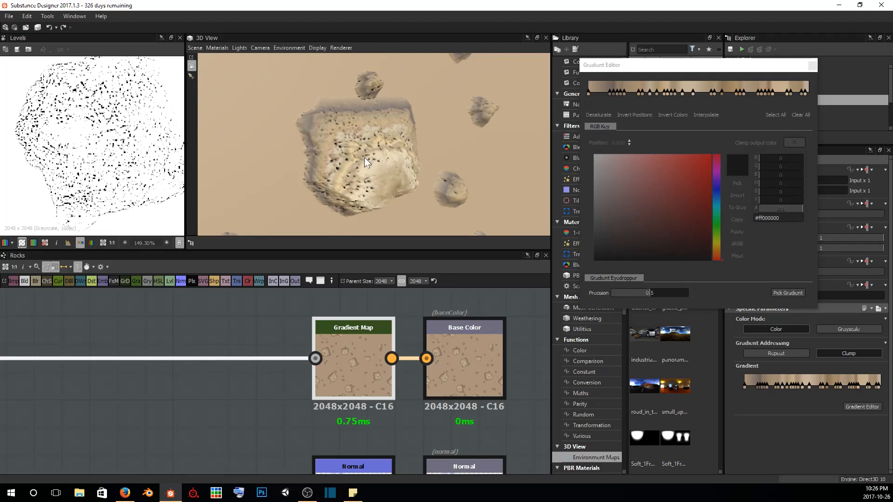
pyautogui.scroll(-3, 377, 165)
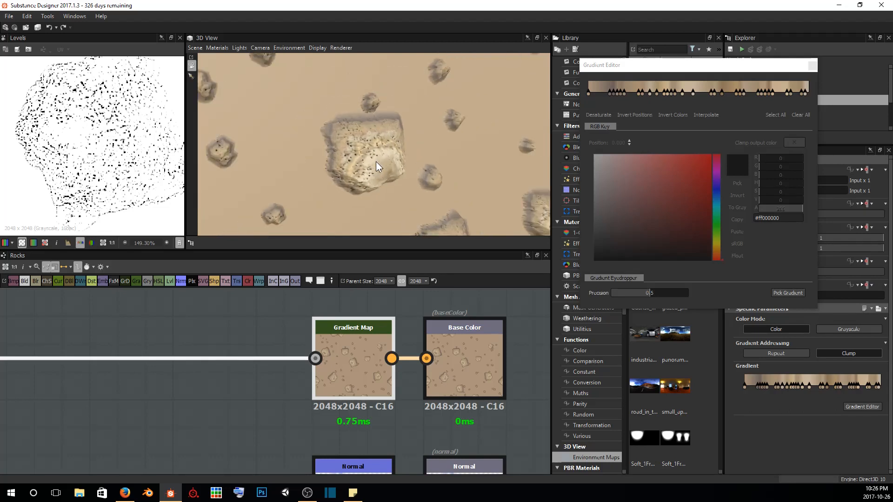
pyautogui.scroll(5, 376, 165)
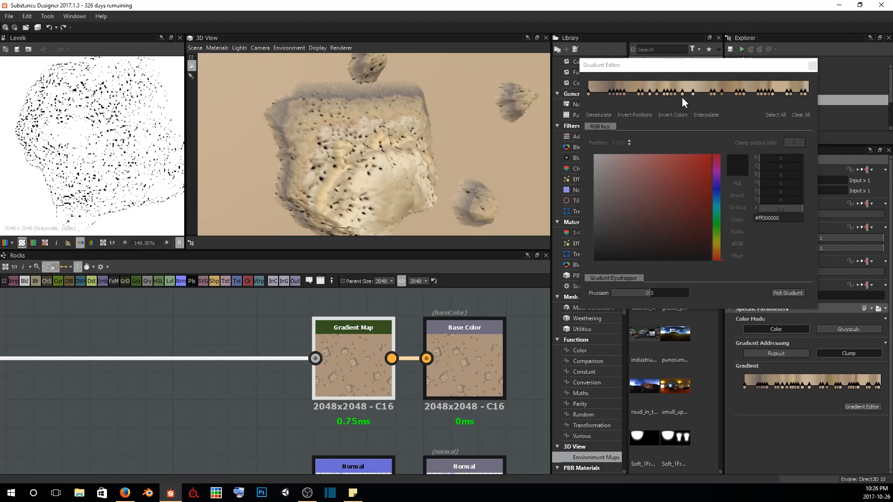
pyautogui.moveTo(637, 101); pyautogui.dragTo(742, 93)
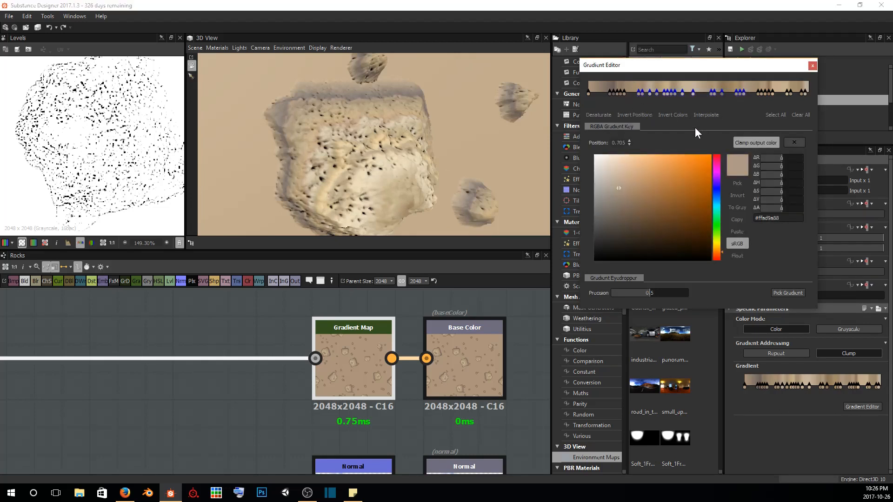
pyautogui.press('Delete')
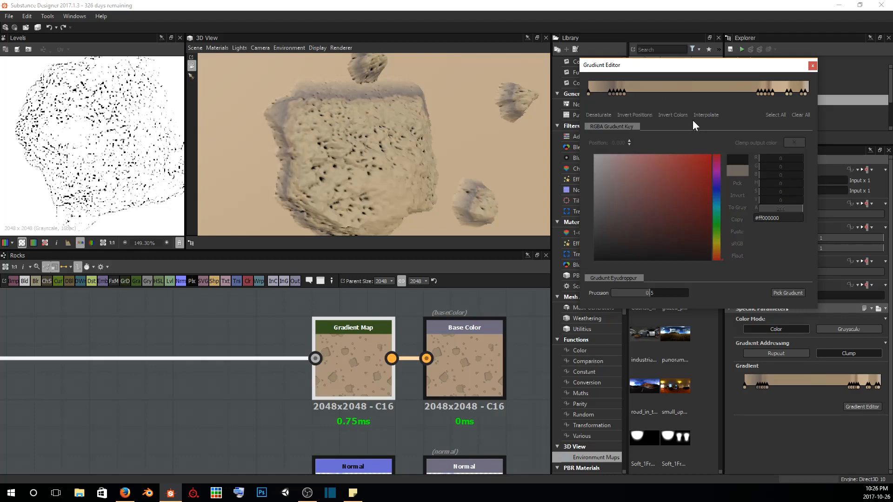
# Thin out the clustered keys toward the gradient's bright end and respread the remaining keys along the ramp
pyautogui.moveTo(624, 92); pyautogui.dragTo(679, 92)
pyautogui.moveTo(757, 92); pyautogui.dragTo(781, 89)
pyautogui.press('Delete')
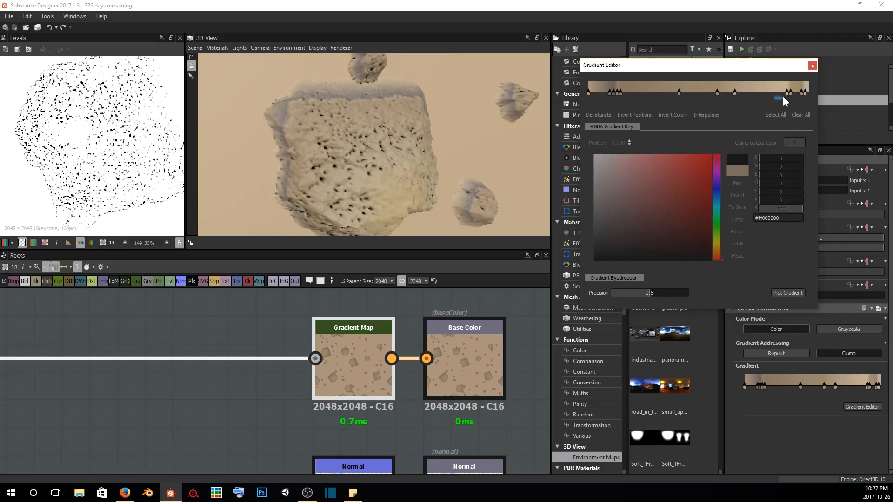
pyautogui.moveTo(773, 99); pyautogui.dragTo(756, 94)
pyautogui.moveTo(678, 93); pyautogui.dragTo(625, 102)
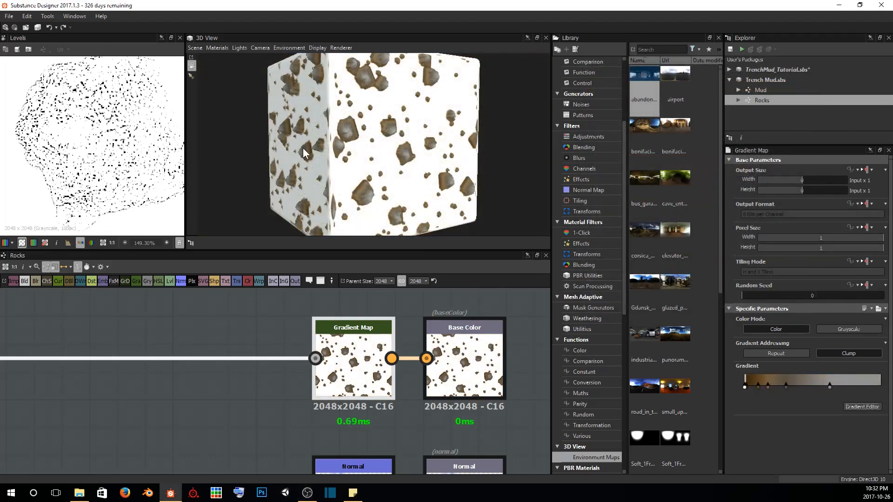
# Reopen the Gradient Map's gradient editor and move the grey-brown middle key to position 0.377
pyautogui.scroll(5, 303, 148)
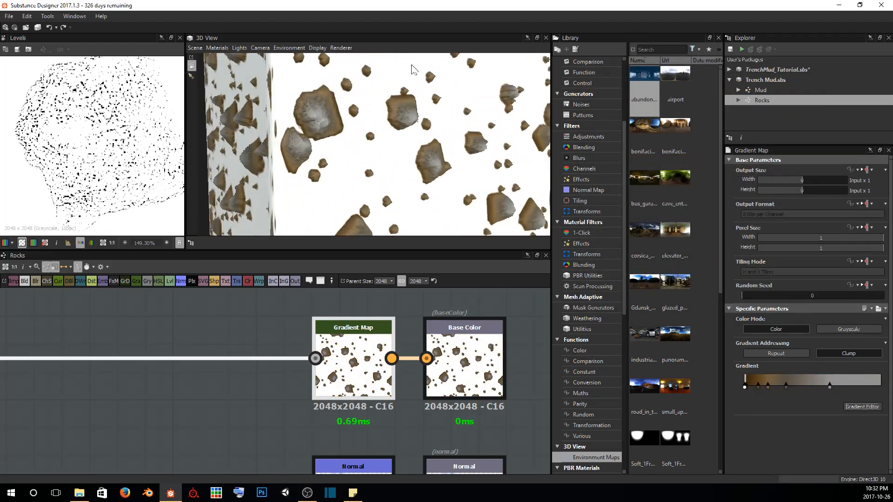
pyautogui.moveTo(413, 67); pyautogui.dragTo(400, 88, button='middle')
pyautogui.scroll(4, 367, 161)
pyautogui.scroll(5, 399, 182)
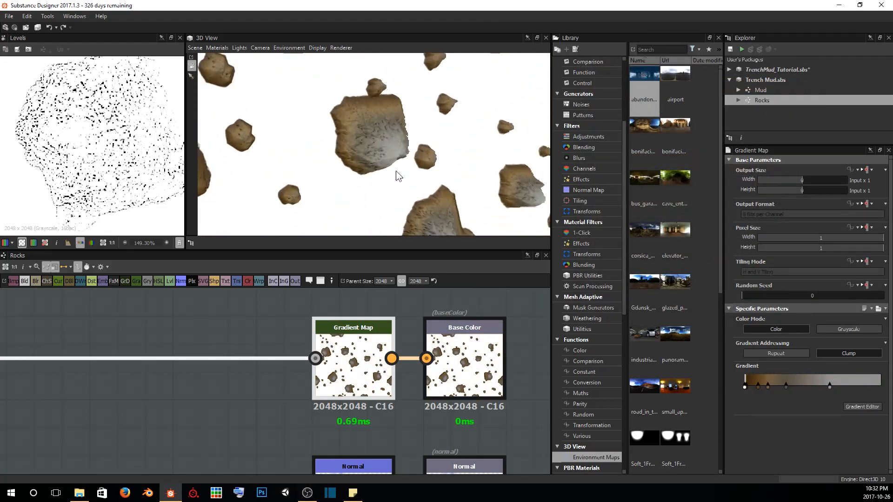
pyautogui.moveTo(353, 115); pyautogui.dragTo(350, 119, button='middle')
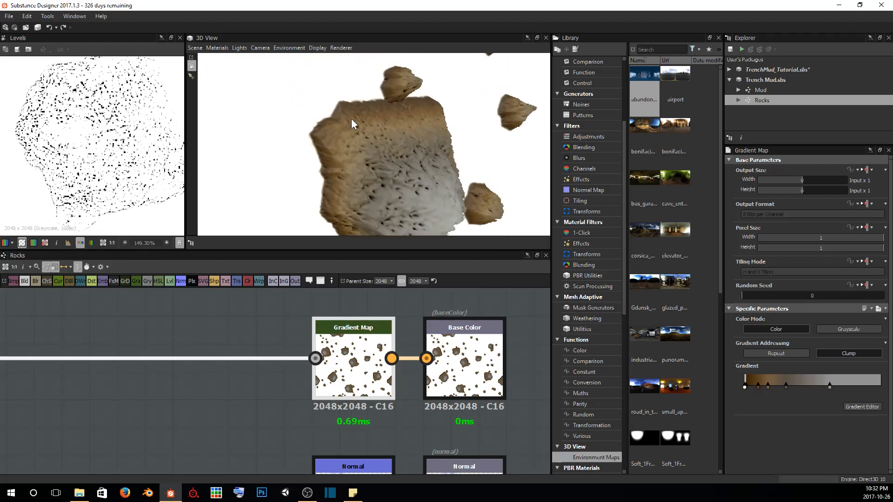
pyautogui.click(851, 407)
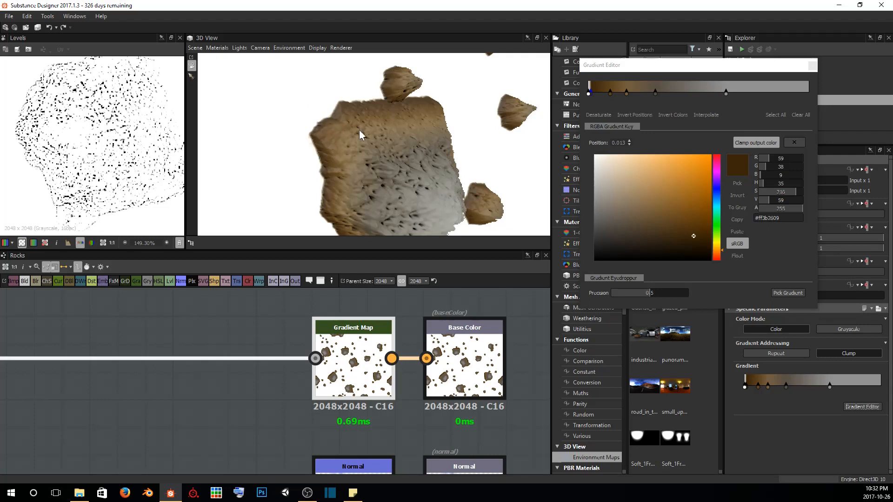
pyautogui.moveTo(332, 117); pyautogui.dragTo(320, 103)
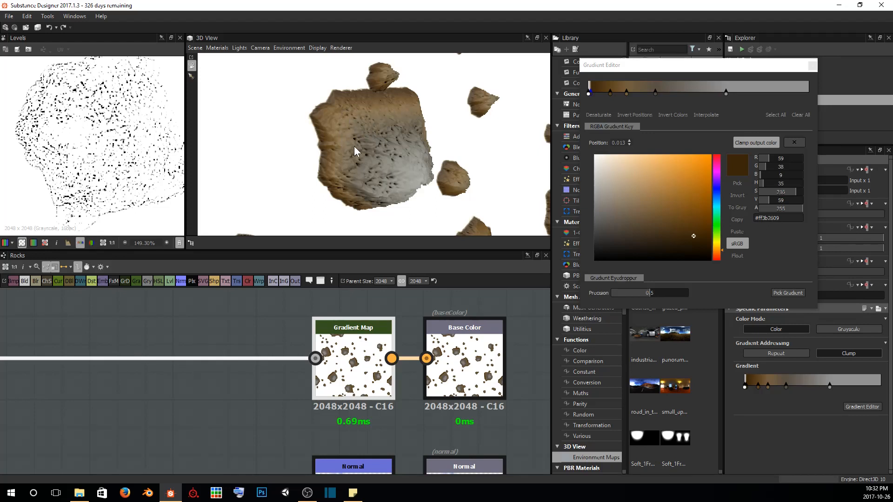
pyautogui.scroll(2, 350, 131)
pyautogui.moveTo(345, 124); pyautogui.dragTo(348, 123, button='middle')
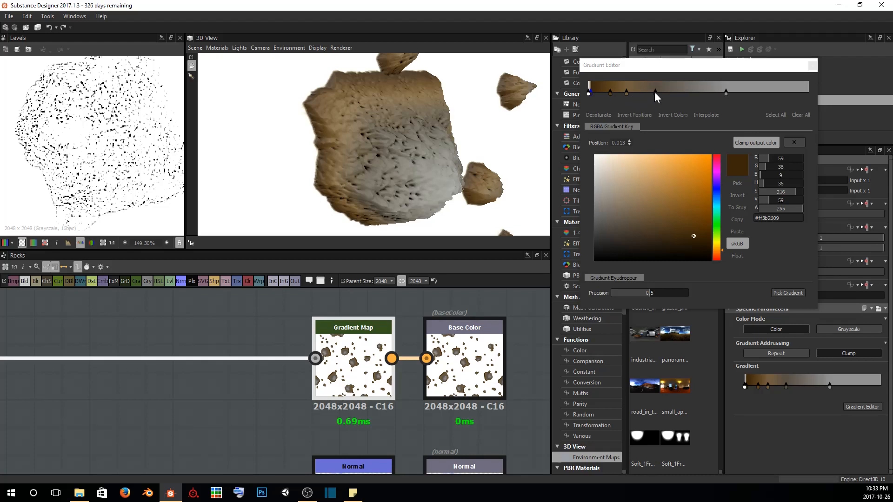
pyautogui.moveTo(655, 91)
pyautogui.mouseDown()
pyautogui.moveTo(694, 92)
pyautogui.moveTo(657, 92)
pyautogui.moveTo(666, 93)
pyautogui.mouseUp()
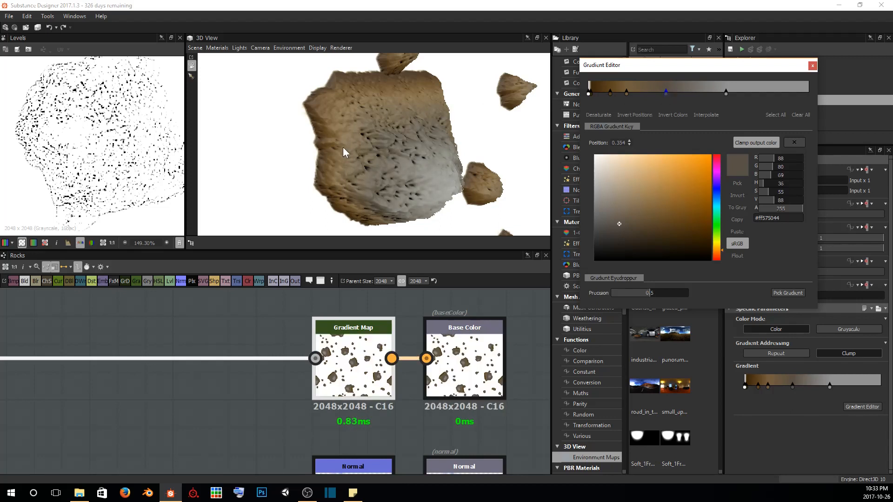
pyautogui.moveTo(664, 93); pyautogui.dragTo(670, 91)
# Examine the brown-to-grey coloring of the rocks from several angles and distances in the 3D view
pyautogui.scroll(-3, 427, 158)
pyautogui.moveTo(427, 158); pyautogui.dragTo(436, 143)
pyautogui.scroll(-4, 432, 132)
pyautogui.moveTo(355, 85); pyautogui.dragTo(394, 108)
pyautogui.scroll(4, 394, 109)
pyautogui.moveTo(399, 88); pyautogui.dragTo(382, 113, button='middle')
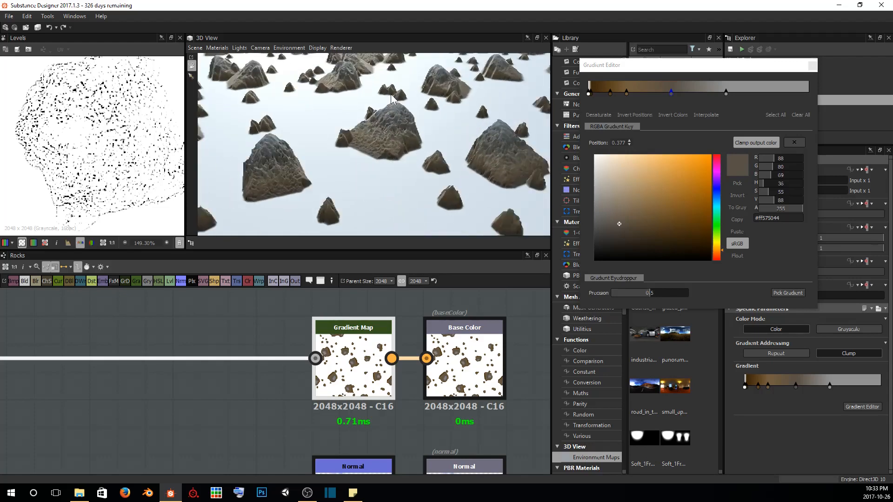
pyautogui.scroll(4, 382, 113)
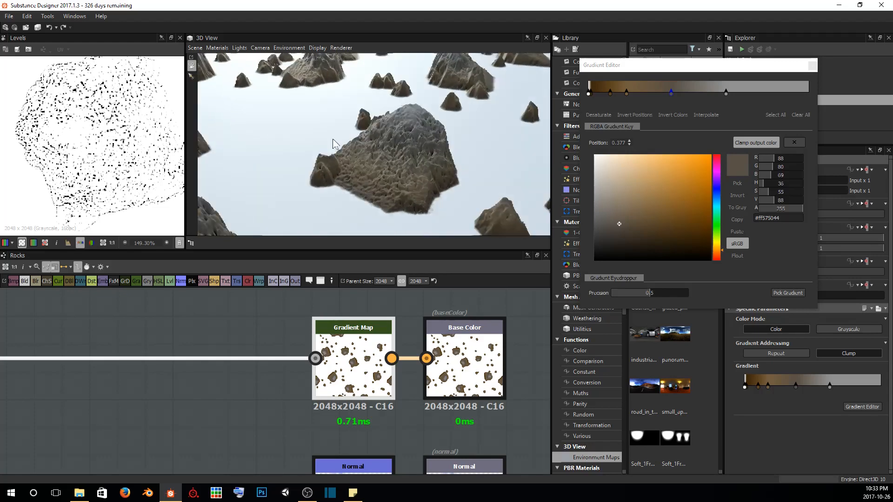
pyautogui.moveTo(334, 143); pyautogui.dragTo(402, 115)
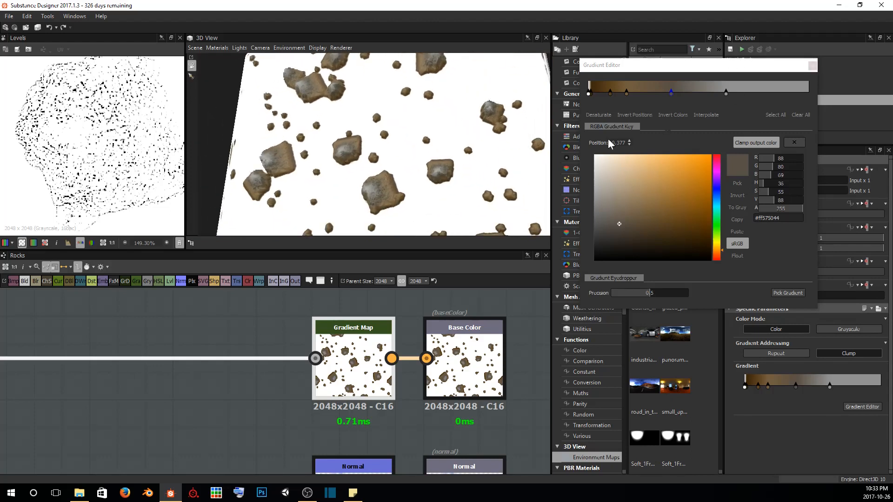
pyautogui.moveTo(434, 114); pyautogui.dragTo(389, 136)
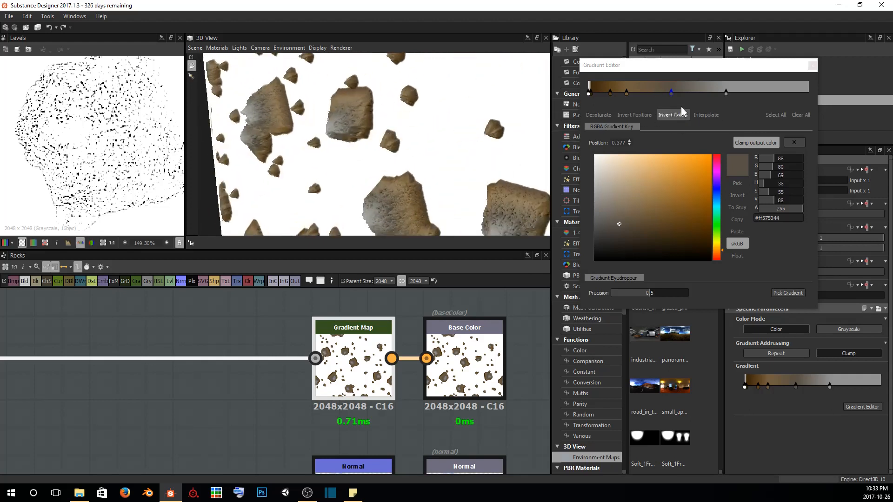
# Close the gradient editor and move the Gradient Map node farther from the Base Color output to make room between them
pyautogui.click(811, 66)
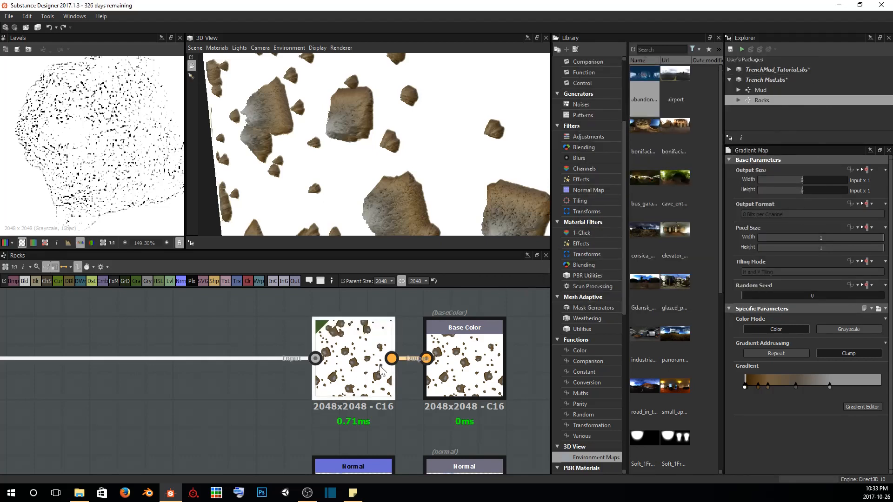
pyautogui.moveTo(343, 371); pyautogui.dragTo(155, 371)
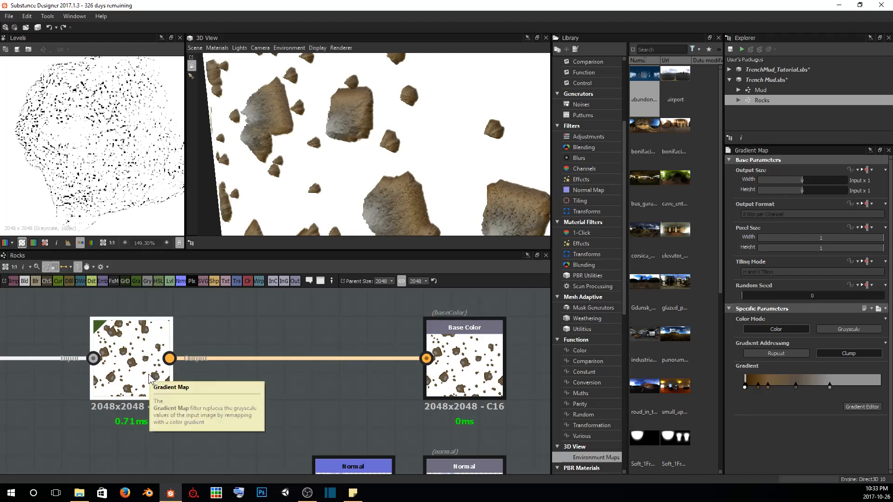
pyautogui.scroll(5, 365, 176)
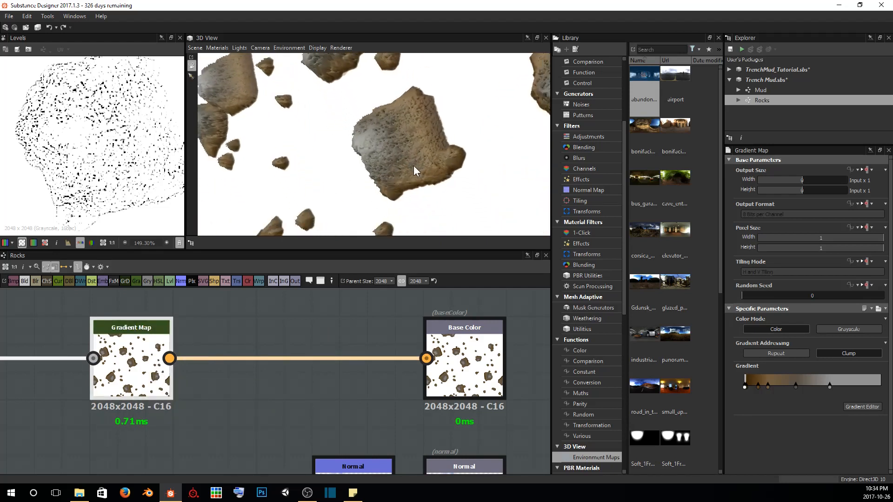
pyautogui.scroll(3, 413, 166)
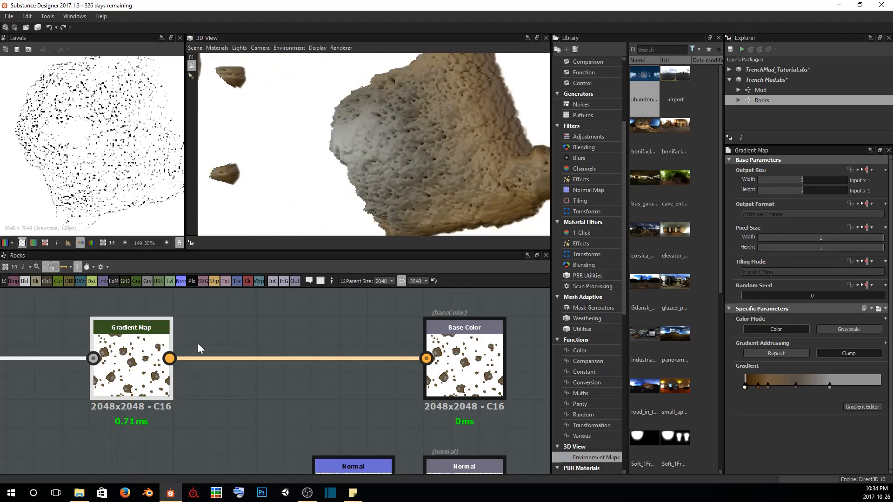
# Preview the Screen-mode Blend node that feeds the Gradient Map in the 2D view
pyautogui.moveTo(80, 374); pyautogui.dragTo(320, 303, button='middle')
pyautogui.scroll(-4, 321, 303)
pyautogui.doubleClick(140, 414)
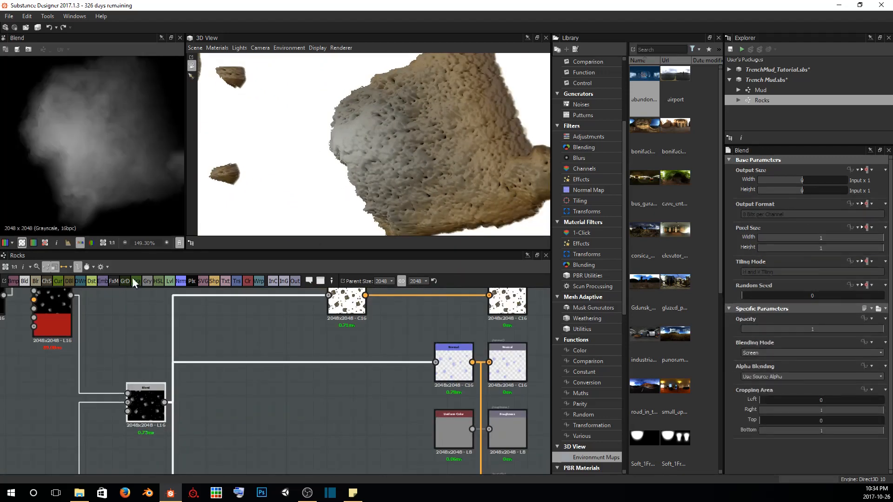
pyautogui.scroll(1, 98, 154)
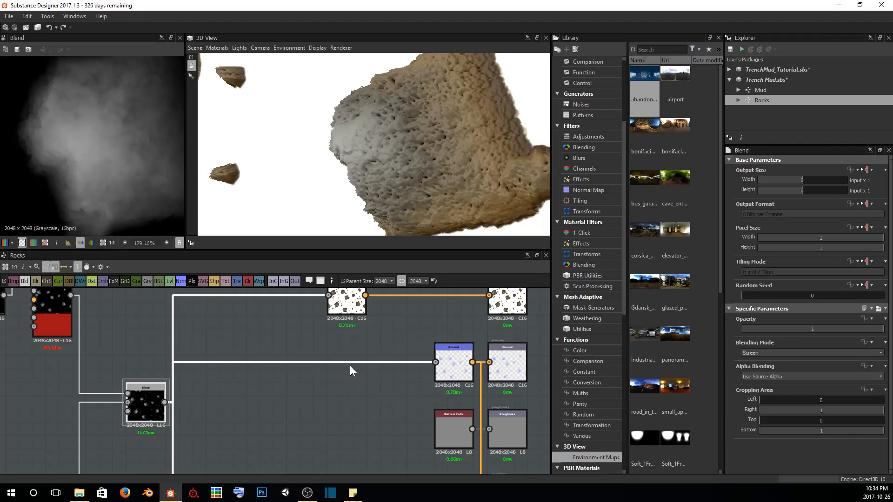
# Insert a Blend node between the Gradient Map and the Base Color output
pyautogui.moveTo(355, 324); pyautogui.dragTo(309, 376, button='middle')
pyautogui.click(309, 349)
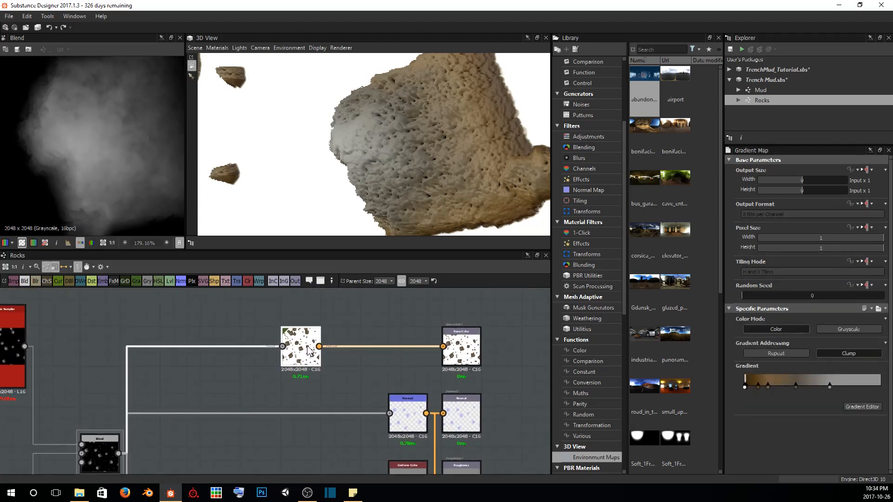
pyautogui.press('space')
pyautogui.write('ble')
pyautogui.press('Return')
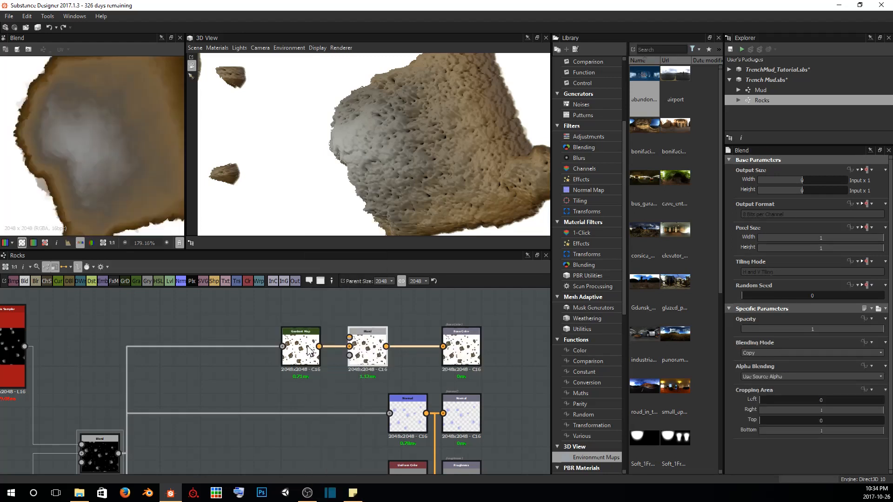
# Add a second Gradient Map node above the first and connect its output to the new Blend node's foreground input
pyautogui.moveTo(273, 305); pyautogui.dragTo(250, 344, button='middle')
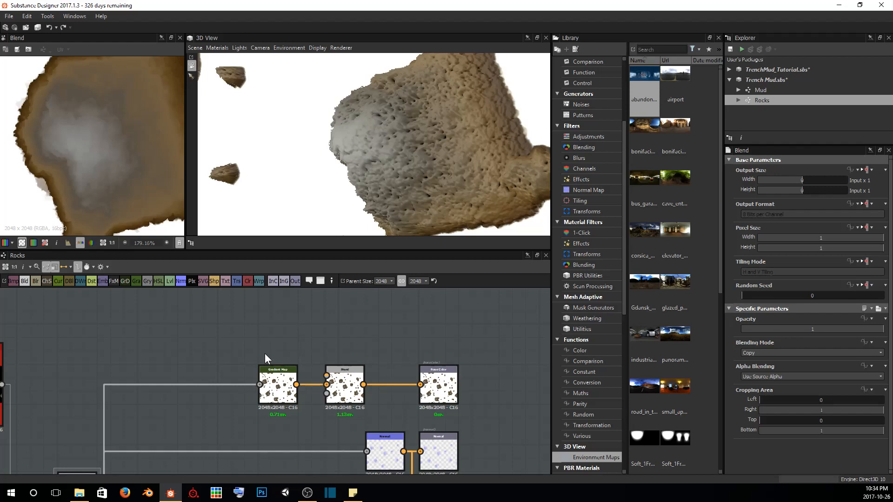
pyautogui.press('space')
pyautogui.write('grad')
pyautogui.press('Return')
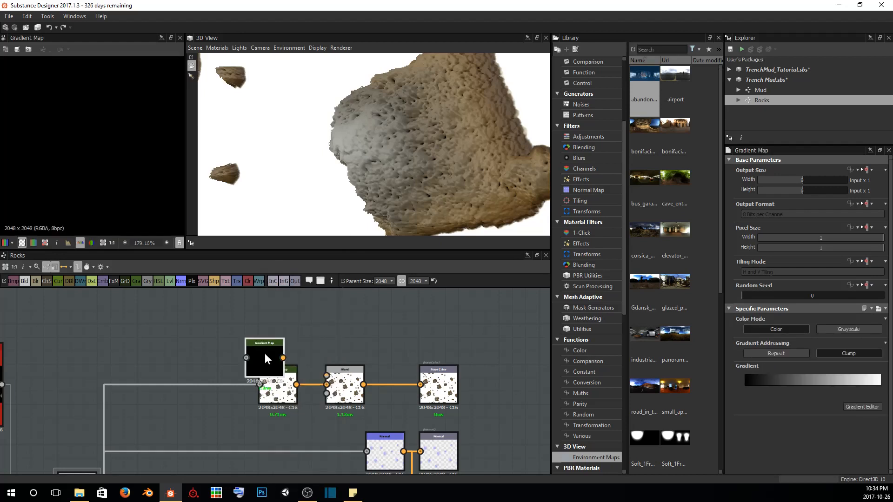
pyautogui.moveTo(265, 353); pyautogui.dragTo(278, 328)
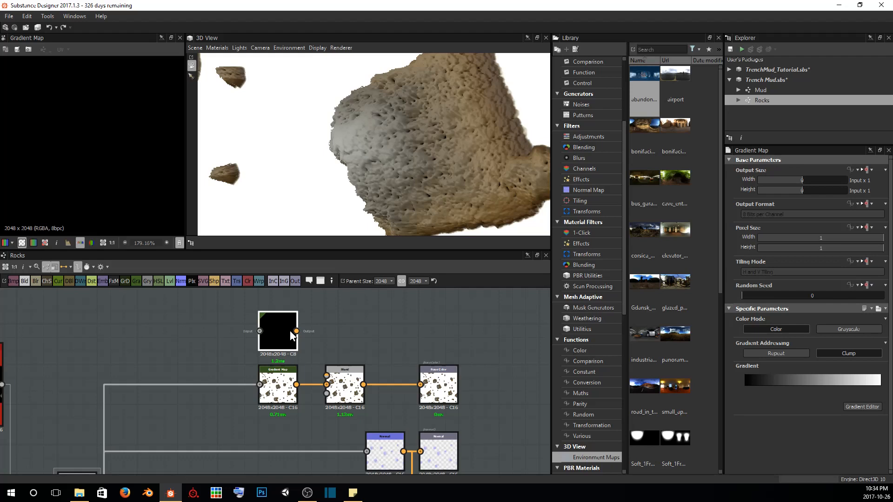
pyautogui.moveTo(296, 331); pyautogui.dragTo(327, 372)
pyautogui.moveTo(297, 337); pyautogui.dragTo(322, 353, button='middle')
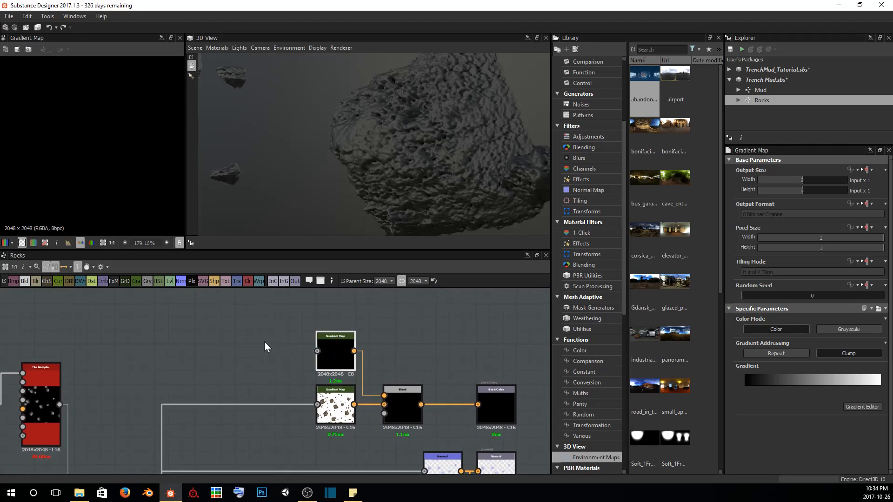
# Add a Dirt 1 noise node beside the upper Gradient Map and connect its output to that Gradient Map's input
pyautogui.press('space')
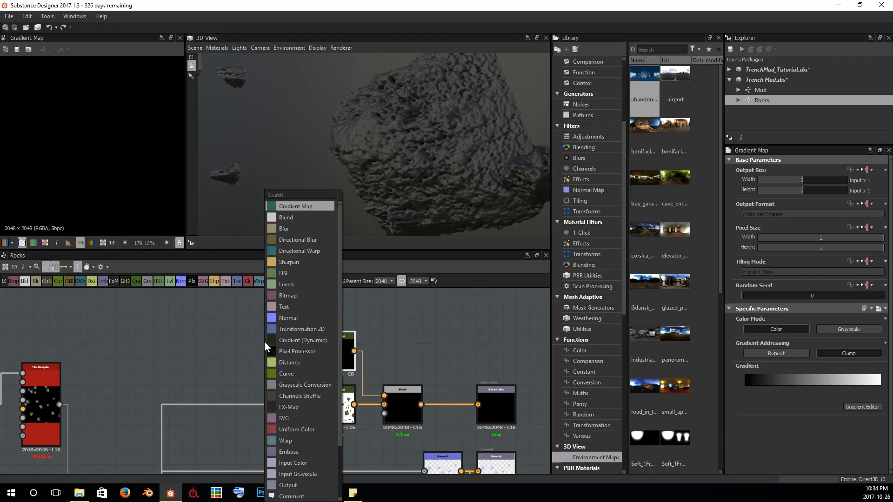
pyautogui.write('dirt')
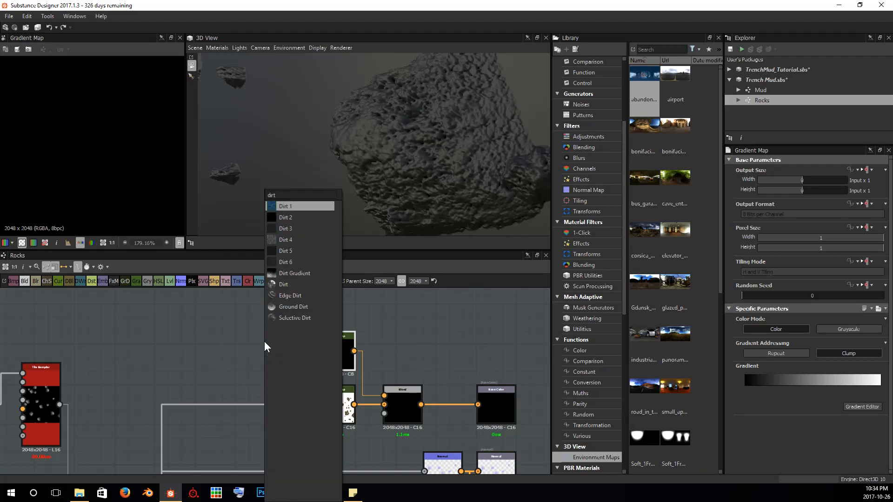
pyautogui.press('Return')
pyautogui.scroll(4, 264, 342)
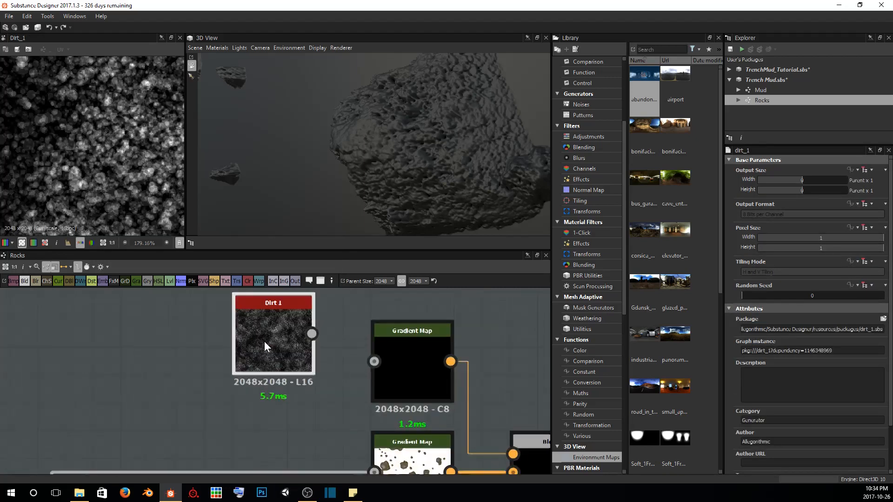
pyautogui.moveTo(236, 334); pyautogui.dragTo(259, 356)
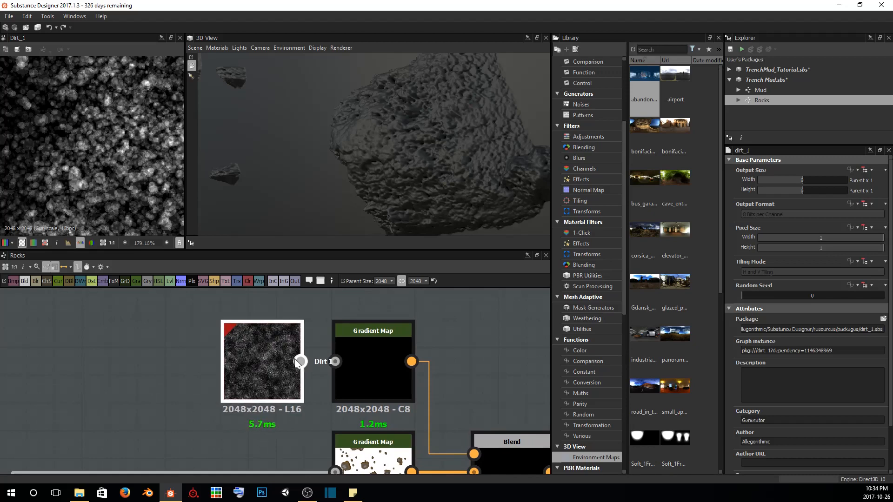
pyautogui.moveTo(336, 361); pyautogui.dragTo(335, 361)
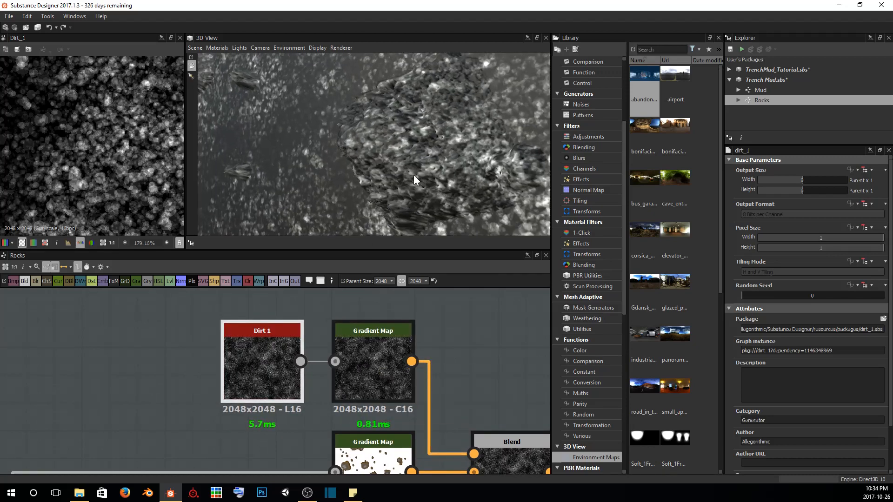
pyautogui.moveTo(413, 175); pyautogui.dragTo(401, 178)
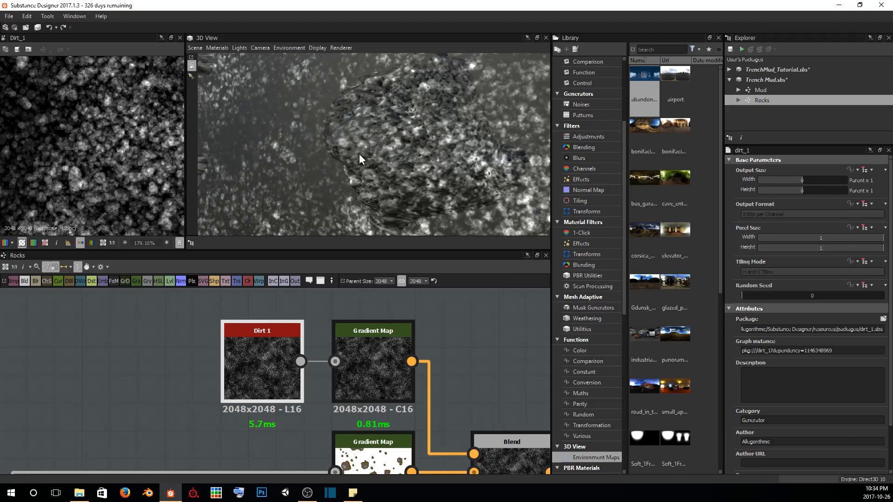
pyautogui.moveTo(359, 158); pyautogui.dragTo(370, 152)
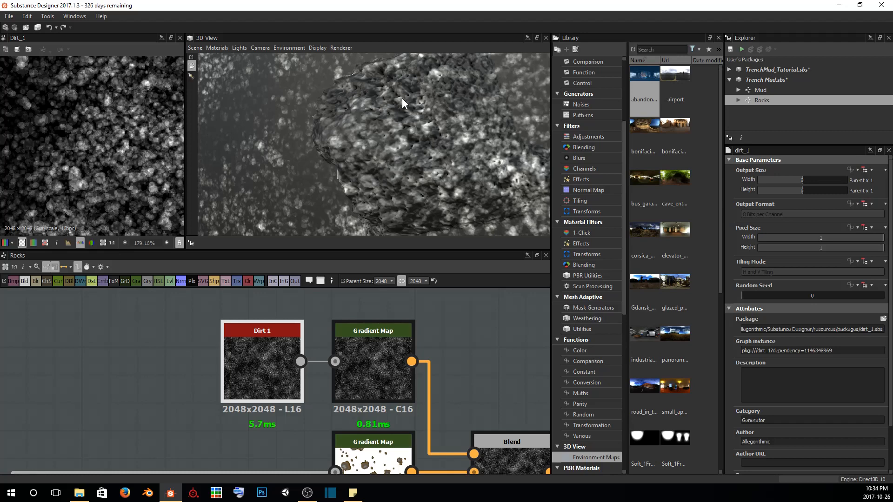
pyautogui.scroll(3, 334, 145)
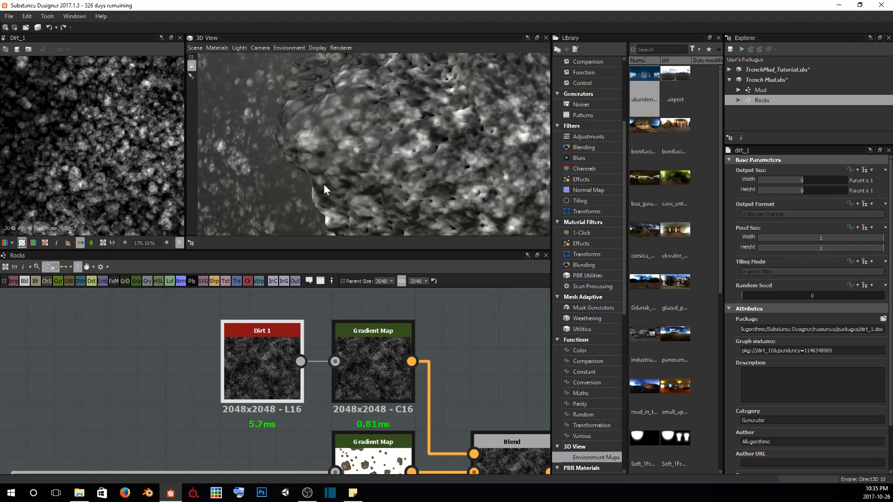
# Add a near-black key at about 0.37 to the upper Gradient Map's gradient and move its white end key to about 0.70
pyautogui.click(373, 368)
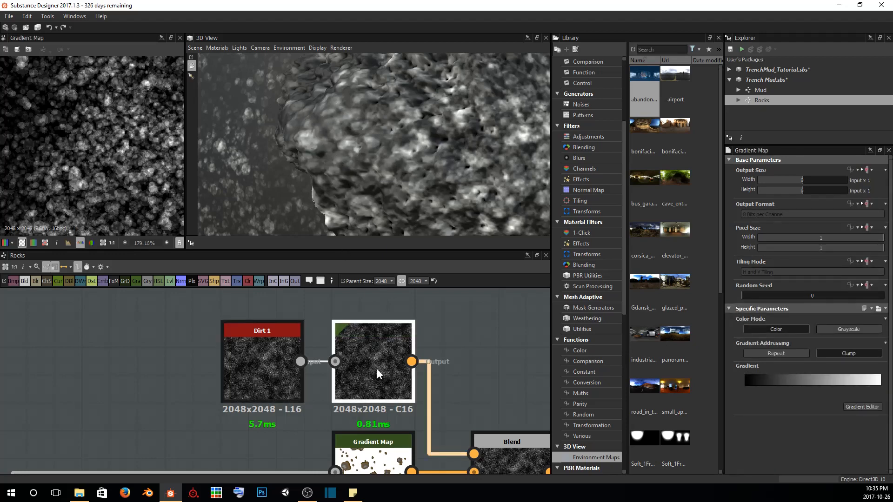
pyautogui.click(855, 406)
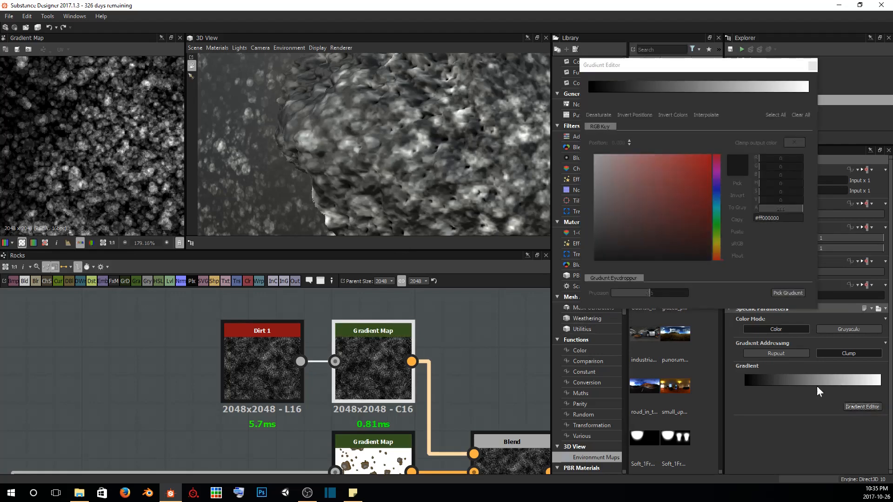
pyautogui.click(603, 93)
pyautogui.moveTo(601, 92); pyautogui.dragTo(696, 99)
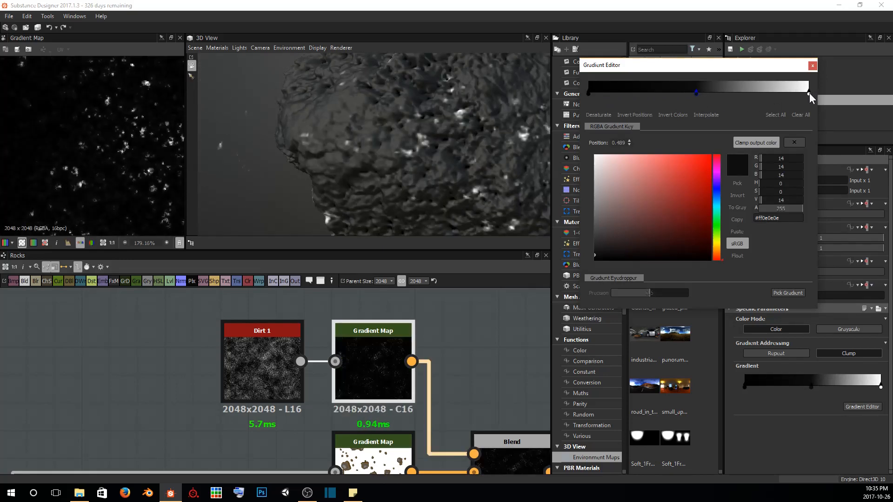
pyautogui.moveTo(809, 93); pyautogui.dragTo(751, 97)
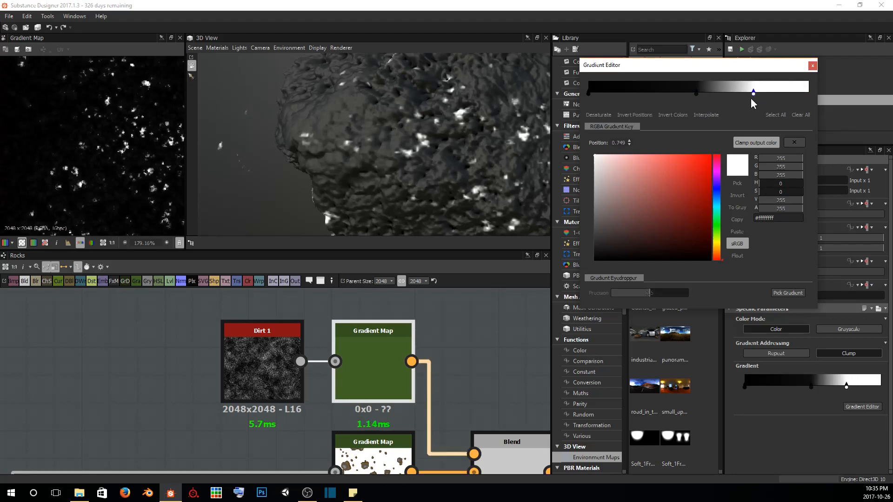
pyautogui.moveTo(696, 92); pyautogui.dragTo(670, 96)
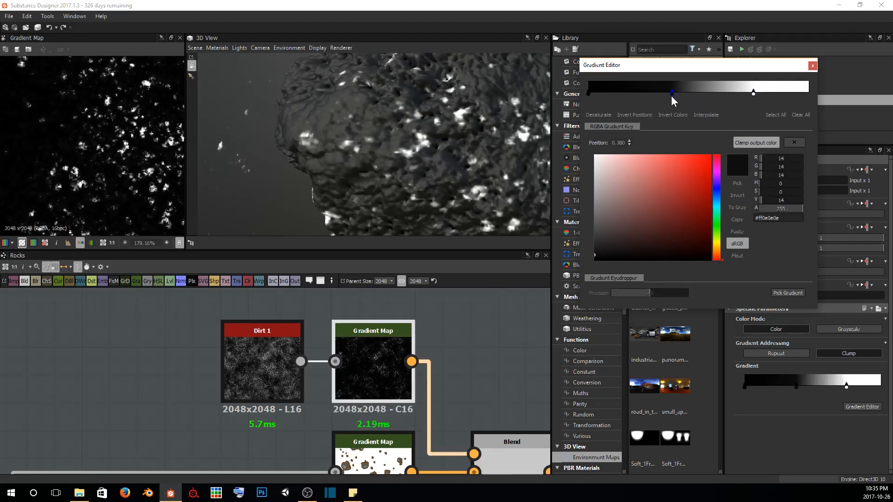
pyautogui.moveTo(753, 93); pyautogui.dragTo(741, 94)
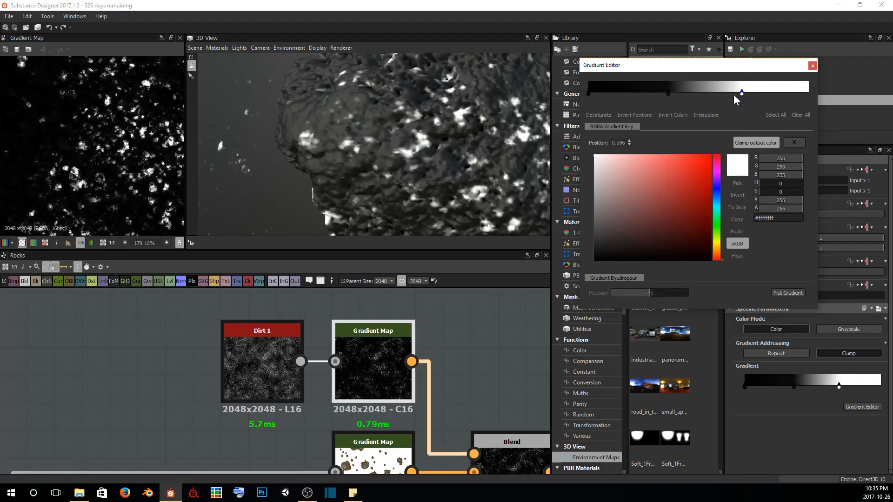
# Add a mid-grey key (#666666) at about 0.5 between the dark and white keys, move the white key to 0.776, and close the gradient editor
pyautogui.click(705, 92)
pyautogui.moveTo(595, 208); pyautogui.dragTo(594, 218)
pyautogui.moveTo(706, 93); pyautogui.dragTo(760, 92)
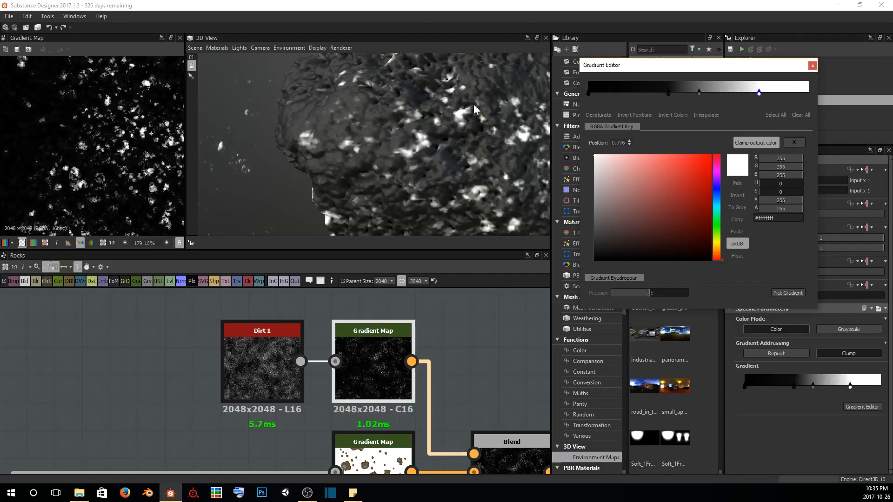
pyautogui.scroll(-5, 474, 104)
pyautogui.moveTo(473, 104); pyautogui.dragTo(449, 138)
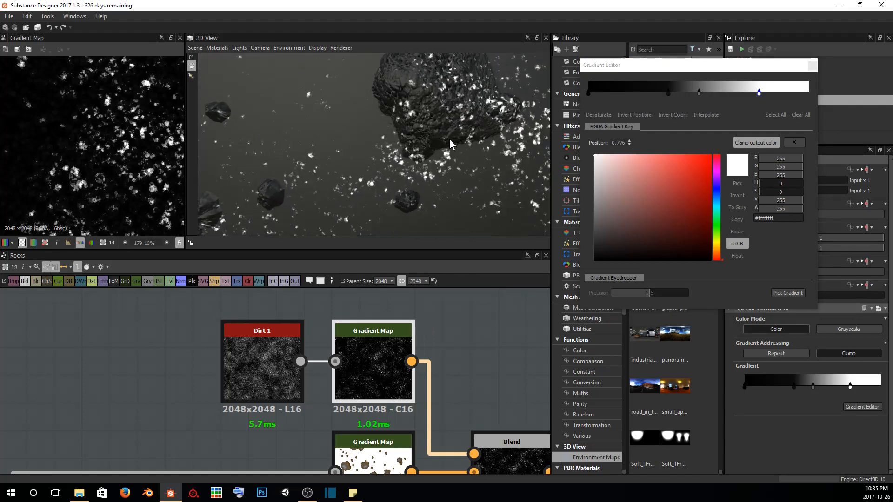
pyautogui.click(812, 65)
# Try the Dirt 1 noise output as the opacity mask of the Blend node before the Base Color output
pyautogui.moveTo(475, 325); pyautogui.dragTo(408, 306, button='middle')
pyautogui.scroll(-2, 434, 362)
pyautogui.moveTo(434, 362); pyautogui.dragTo(401, 355, button='middle')
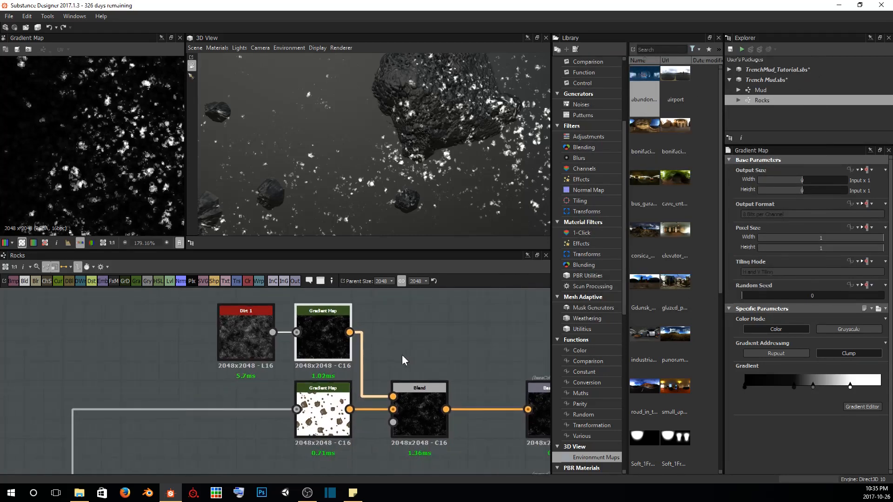
pyautogui.scroll(1, 376, 355)
pyautogui.moveTo(385, 448); pyautogui.dragTo(394, 436)
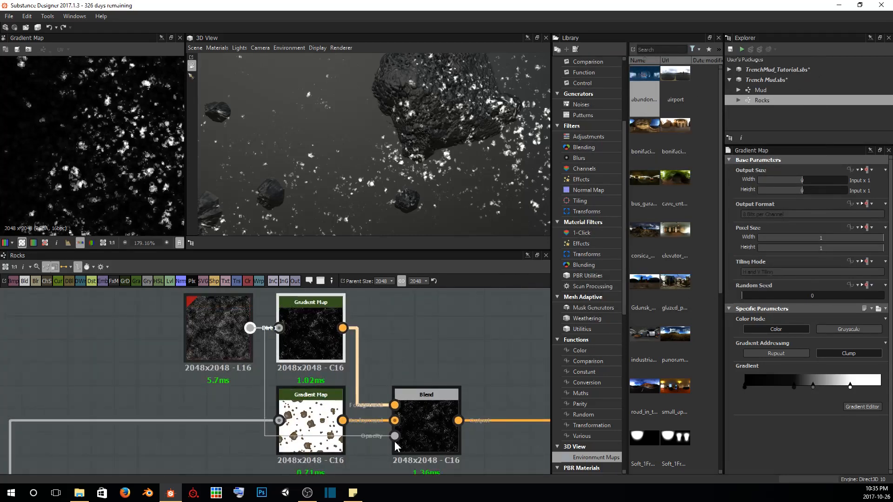
# Examine the dirt-masked base color on the rocks in the 3D view, from a distance and close up
pyautogui.moveTo(379, 159); pyautogui.dragTo(362, 82)
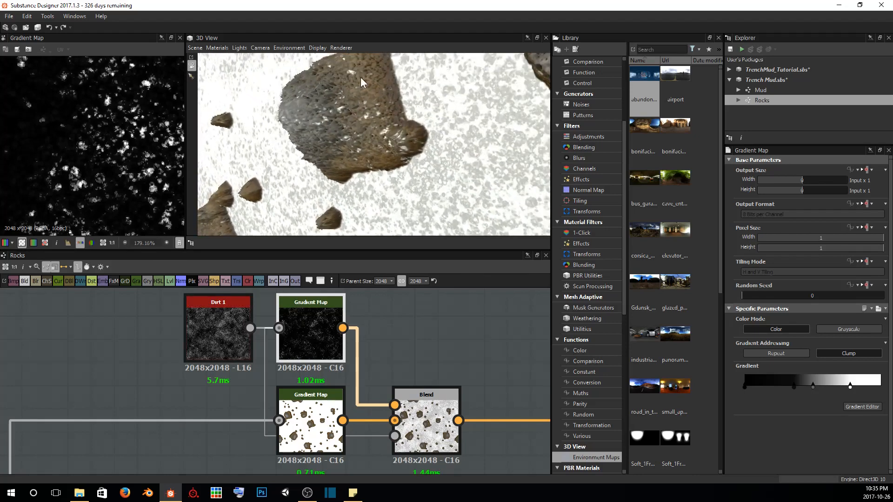
pyautogui.moveTo(465, 124); pyautogui.dragTo(372, 147)
pyautogui.moveTo(370, 147); pyautogui.dragTo(403, 159, button='right')
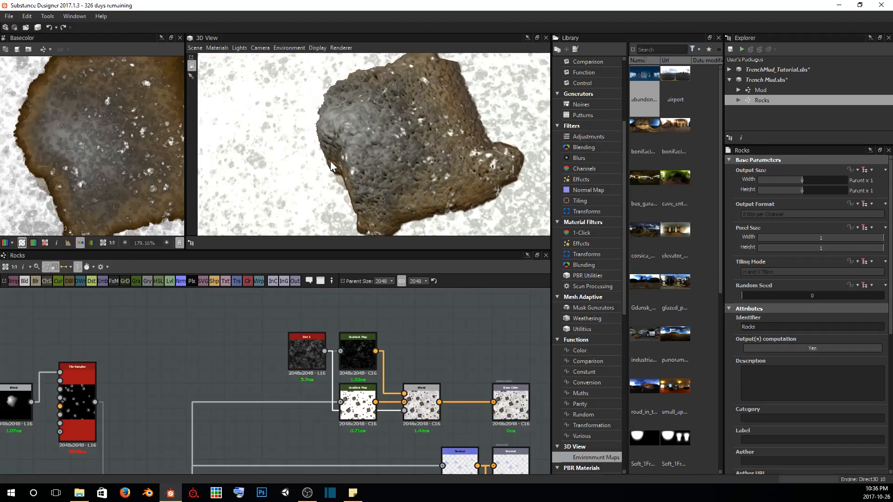
pyautogui.moveTo(330, 161); pyautogui.dragTo(427, 193)
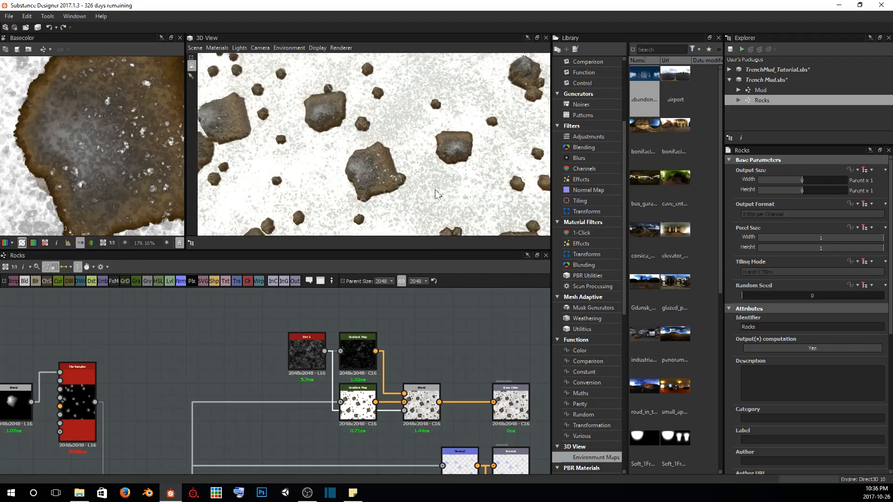
pyautogui.scroll(5, 429, 195)
pyautogui.moveTo(428, 195); pyautogui.dragTo(429, 166, button='middle')
pyautogui.scroll(4, 428, 166)
pyautogui.moveTo(428, 166); pyautogui.dragTo(421, 148)
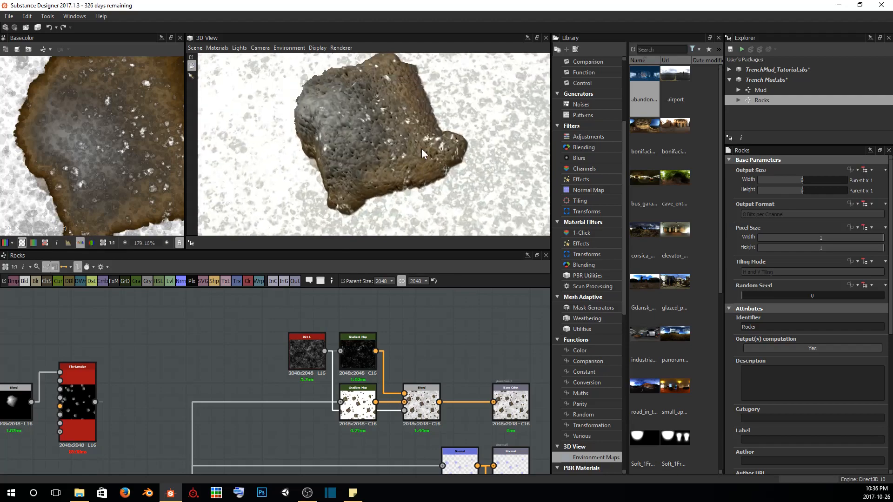
# Connect the Screen-mode Blend node's output to the opacity input of the base color Blend node, replacing the Dirt 1 mask
pyautogui.scroll(3, 334, 367)
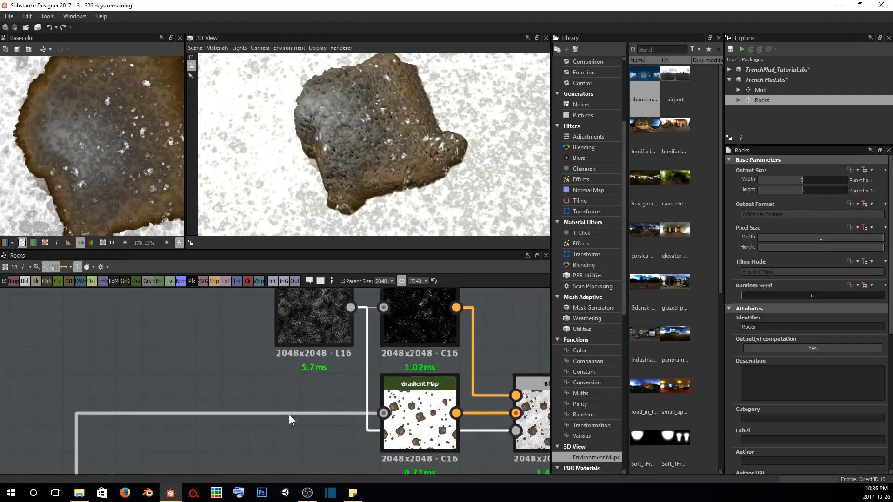
pyautogui.scroll(-2, 289, 415)
pyautogui.moveTo(279, 413); pyautogui.dragTo(287, 386, button='middle')
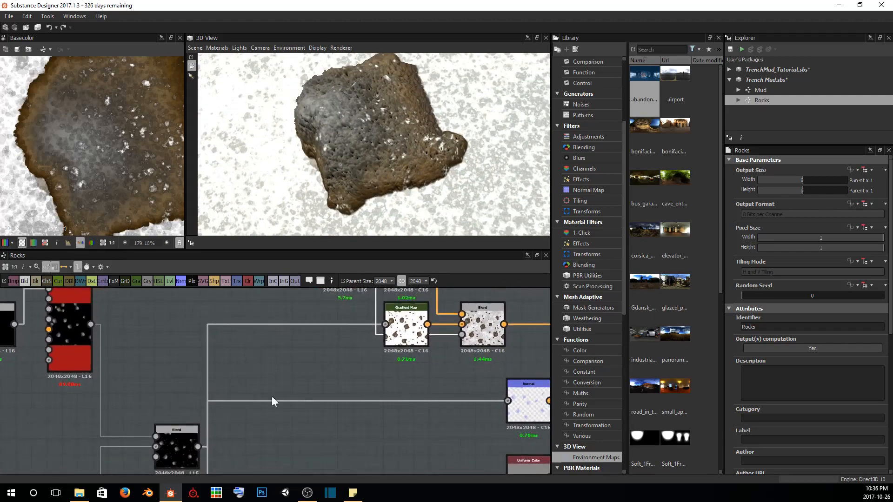
pyautogui.moveTo(305, 413); pyautogui.dragTo(462, 334)
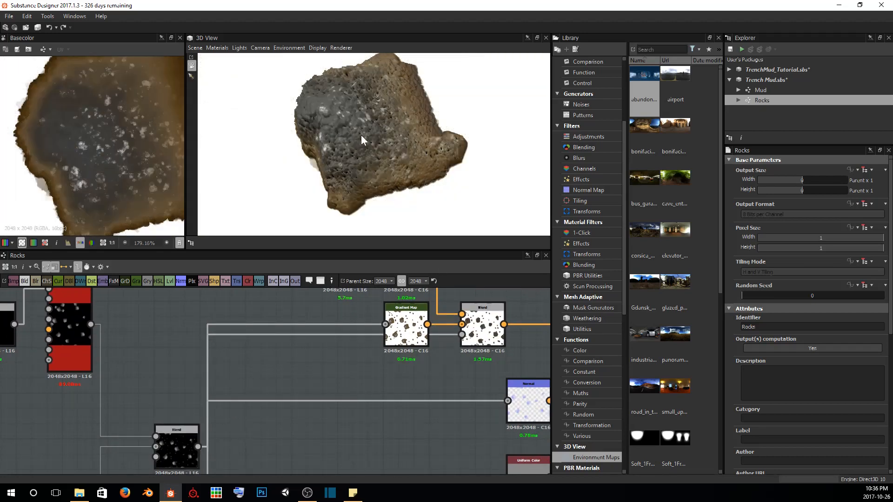
# Preview the Screen-mode mask and the base color Blend in the 2D view, and check the rocks' coloring in the 3D view
pyautogui.click(168, 442)
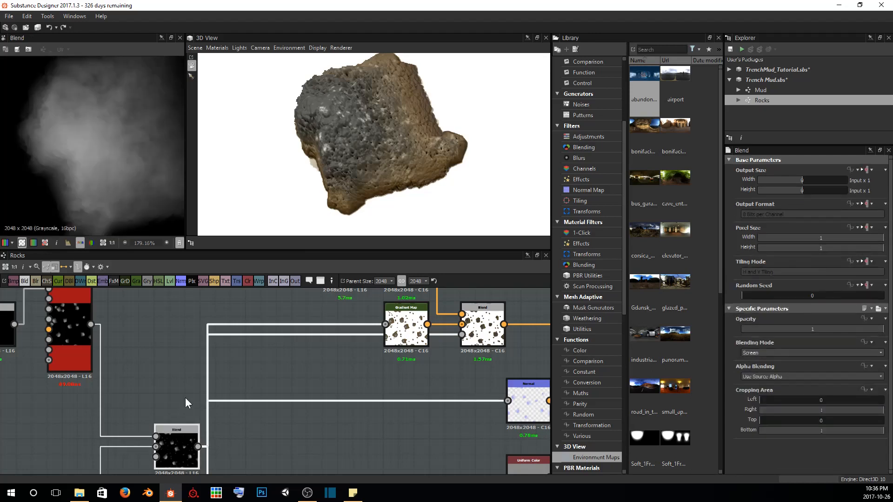
pyautogui.scroll(-4, 104, 108)
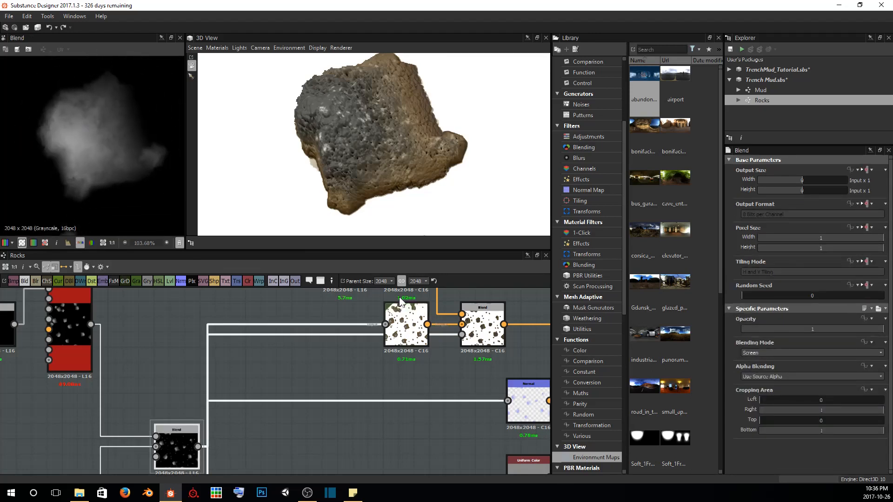
pyautogui.click(483, 325)
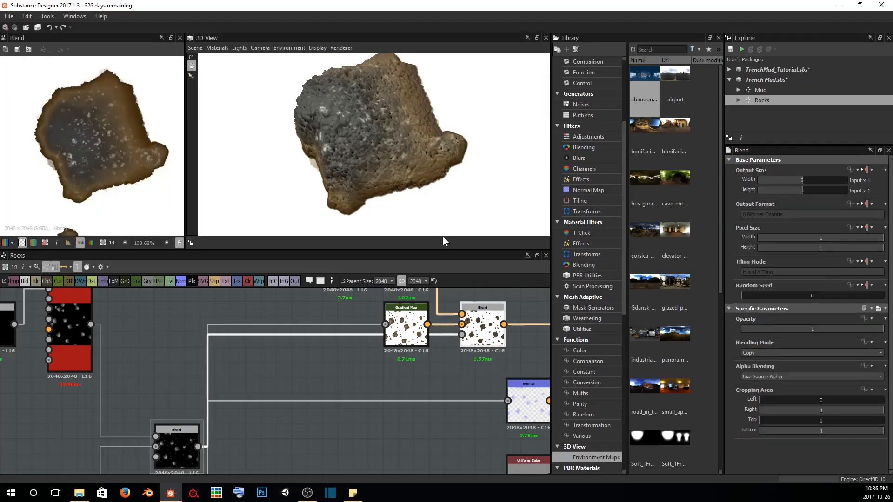
pyautogui.scroll(5, 352, 132)
pyautogui.scroll(-5, 353, 132)
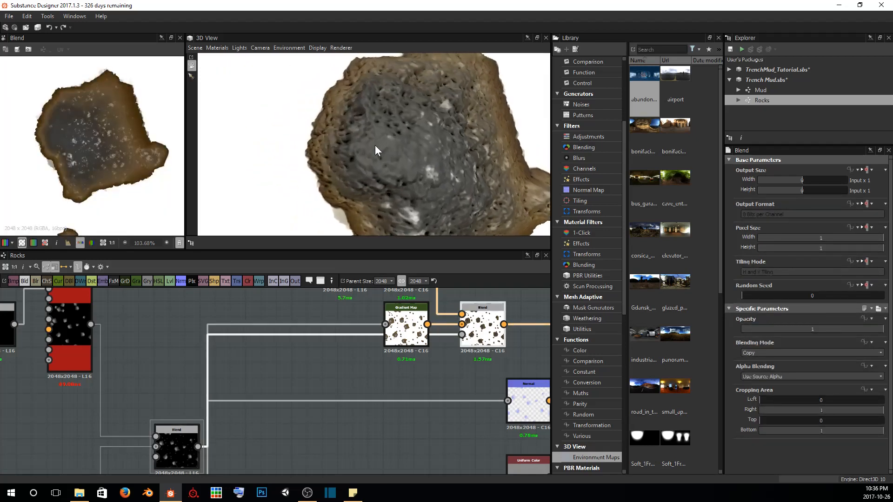
pyautogui.scroll(-5, 361, 139)
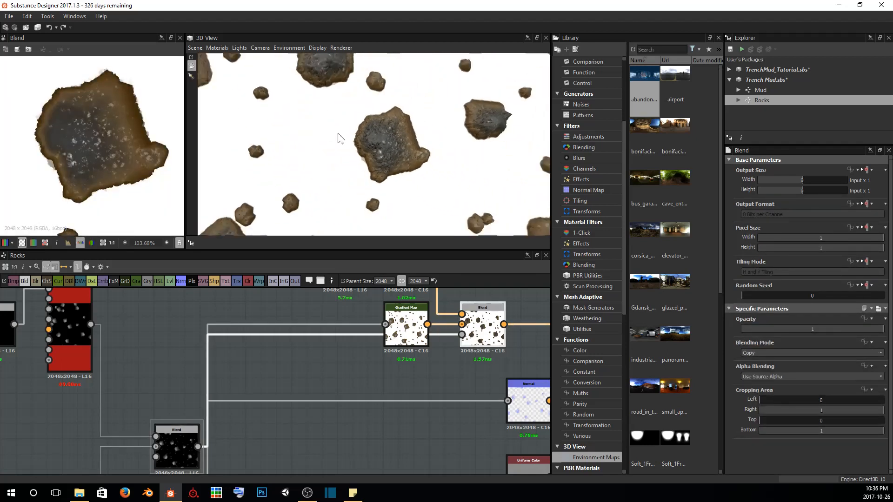
pyautogui.moveTo(334, 127); pyautogui.dragTo(395, 160)
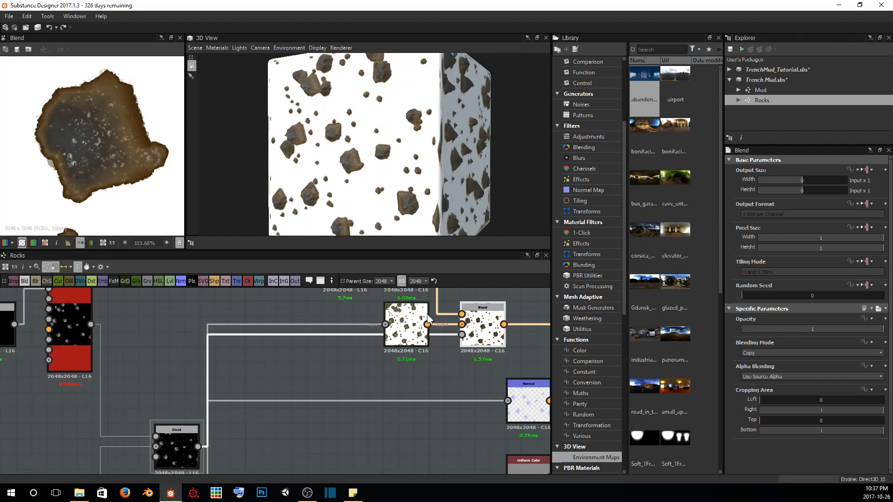
# Reopen the upper Gradient Map's gradient and shift the near-black key to about 0.17 and the grey key to 0.386
pyautogui.moveTo(427, 313); pyautogui.dragTo(385, 429, button='middle')
pyautogui.scroll(4, 378, 394)
pyautogui.doubleClick(353, 342)
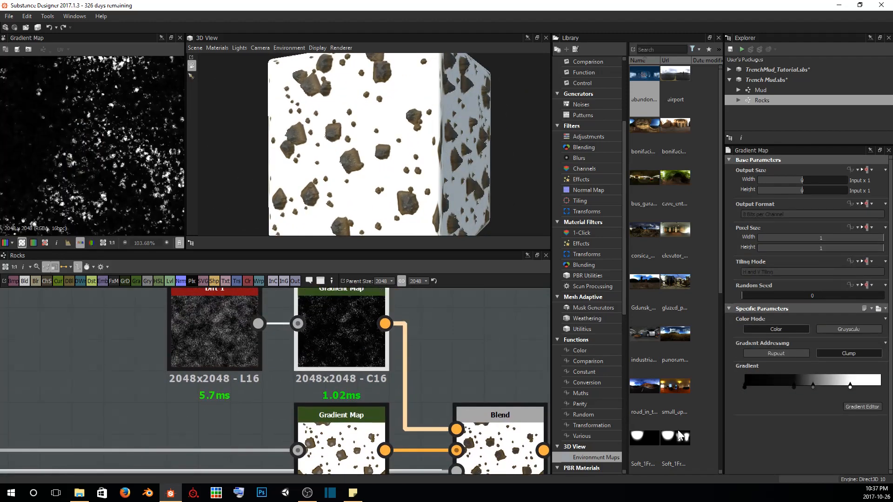
pyautogui.click(862, 407)
pyautogui.scroll(3, 441, 141)
pyautogui.scroll(3, 362, 185)
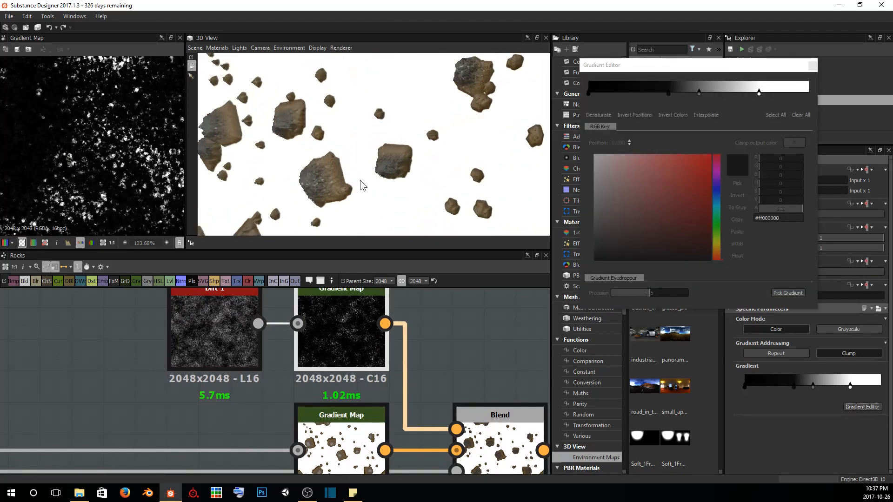
pyautogui.scroll(6, 367, 177)
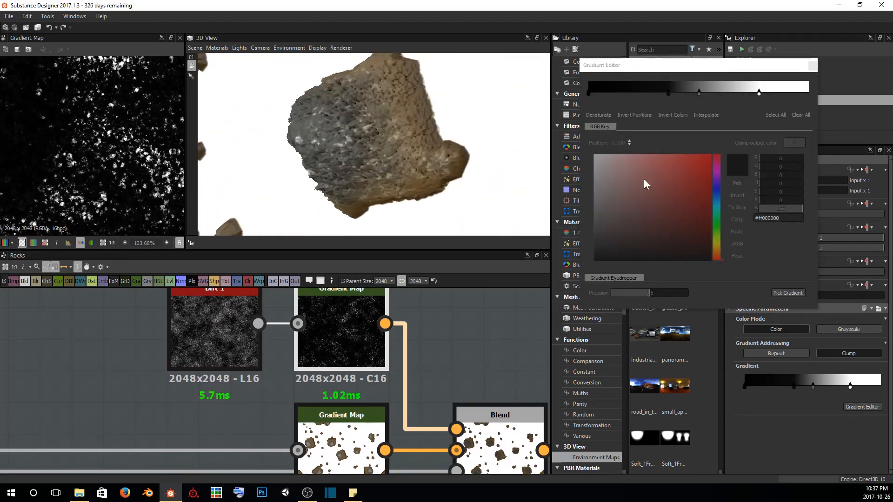
pyautogui.moveTo(668, 92); pyautogui.dragTo(624, 94)
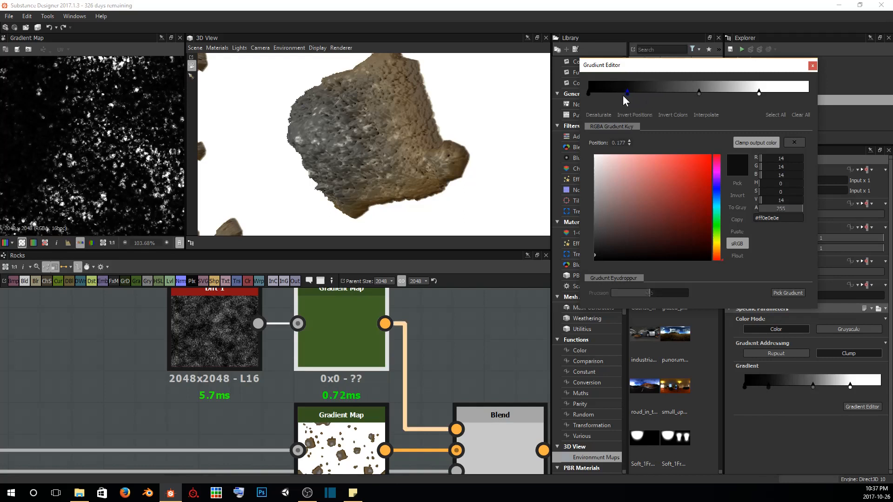
pyautogui.moveTo(696, 91); pyautogui.dragTo(673, 93)
# Recolor the gradient's white key at 0.776 to a dark brown, #482d0a, checking the tint on the rocks
pyautogui.moveTo(353, 143); pyautogui.dragTo(379, 135)
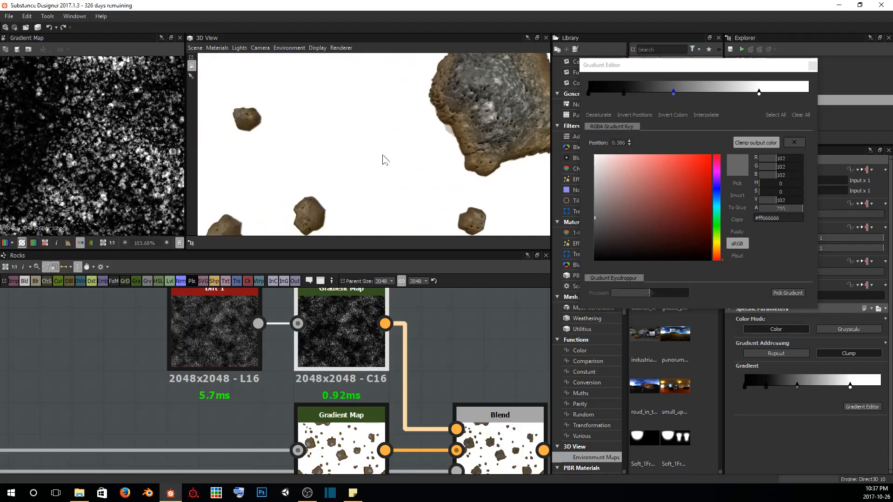
pyautogui.moveTo(371, 166); pyautogui.dragTo(515, 137)
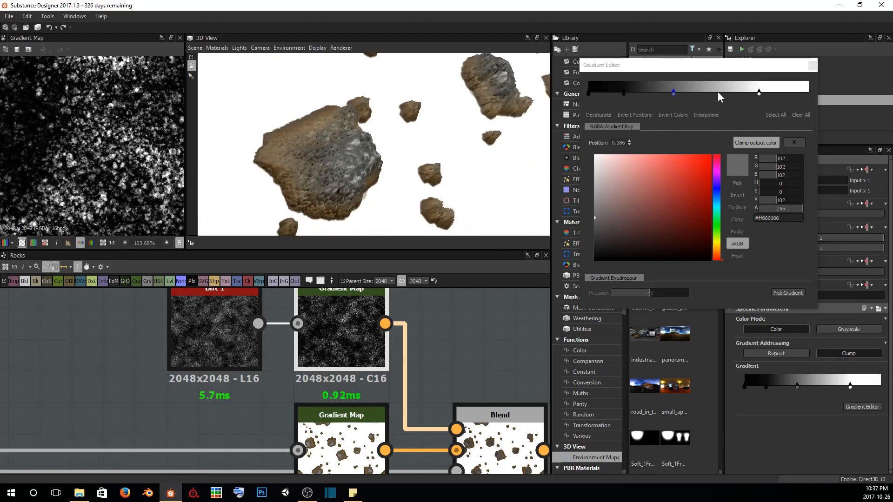
pyautogui.click(758, 92)
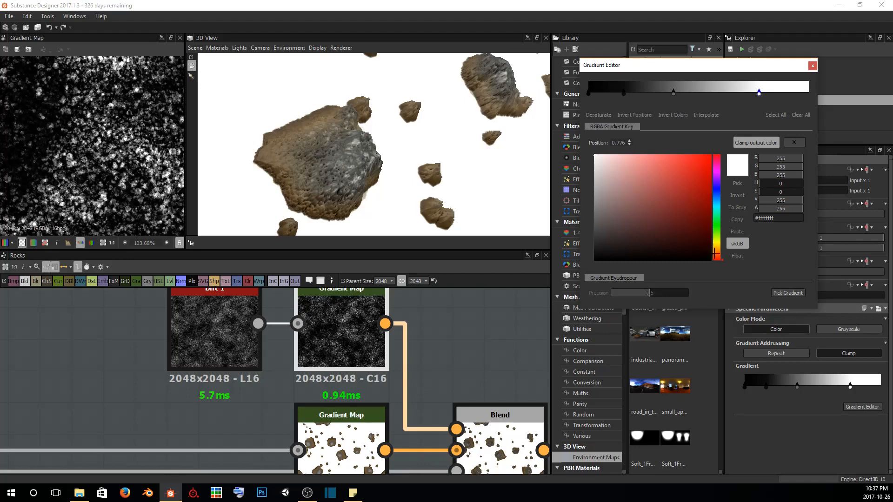
pyautogui.click(717, 247)
pyautogui.moveTo(620, 215); pyautogui.dragTo(639, 227)
pyautogui.moveTo(517, 115); pyautogui.dragTo(467, 110)
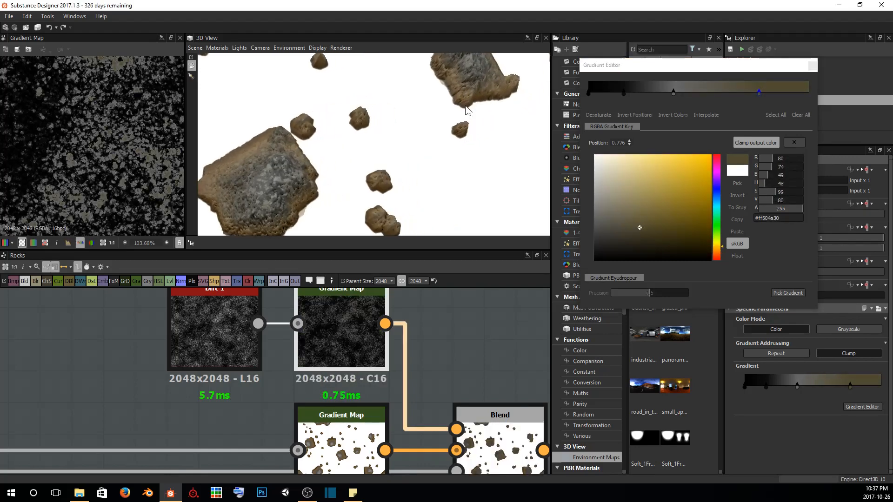
pyautogui.moveTo(336, 168); pyautogui.dragTo(404, 140, button='middle')
pyautogui.scroll(4, 374, 164)
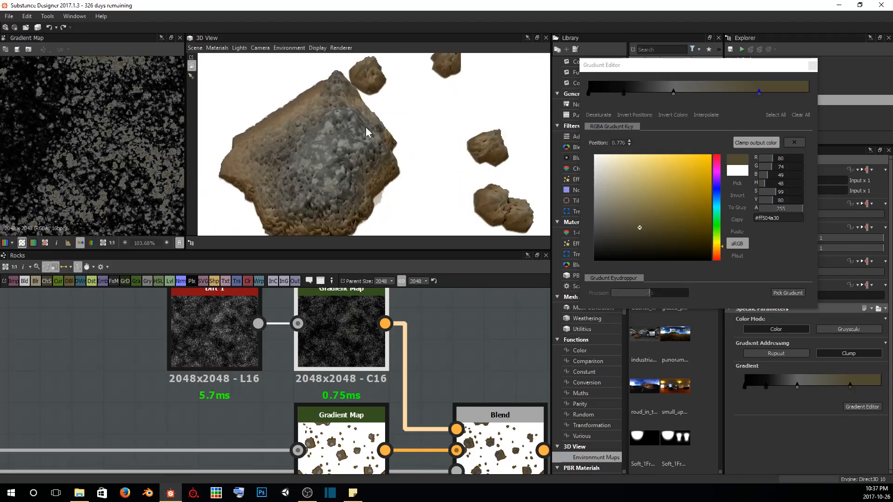
pyautogui.moveTo(714, 244); pyautogui.dragTo(714, 250)
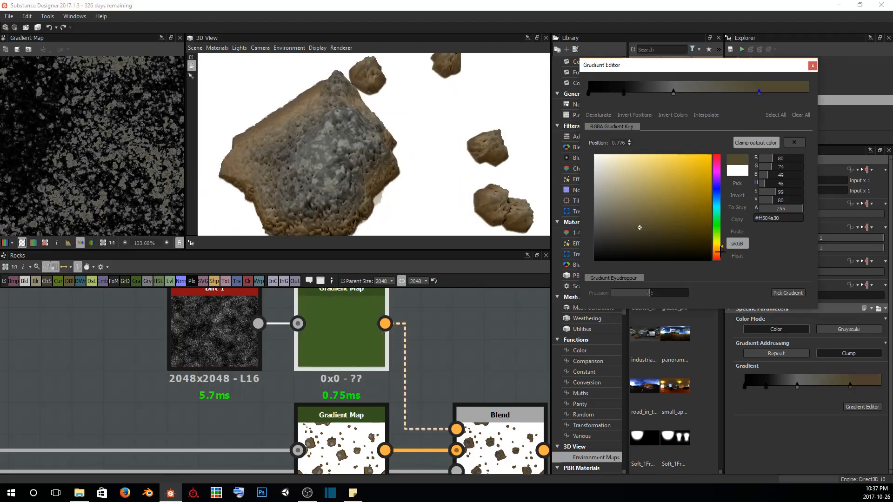
pyautogui.click(675, 227)
pyautogui.moveTo(676, 227); pyautogui.dragTo(694, 231)
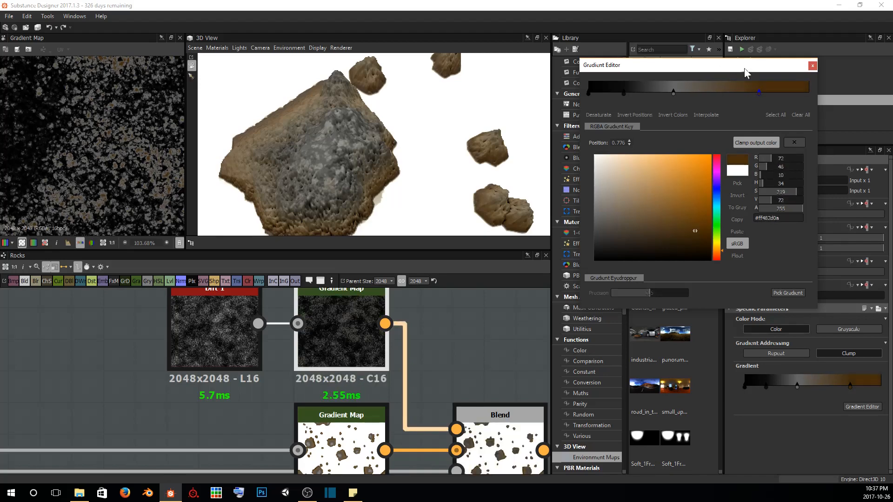
# Move the brown gradient key to 0.513 and check the rock surface up close in the 3D view
pyautogui.moveTo(758, 93); pyautogui.dragTo(699, 97)
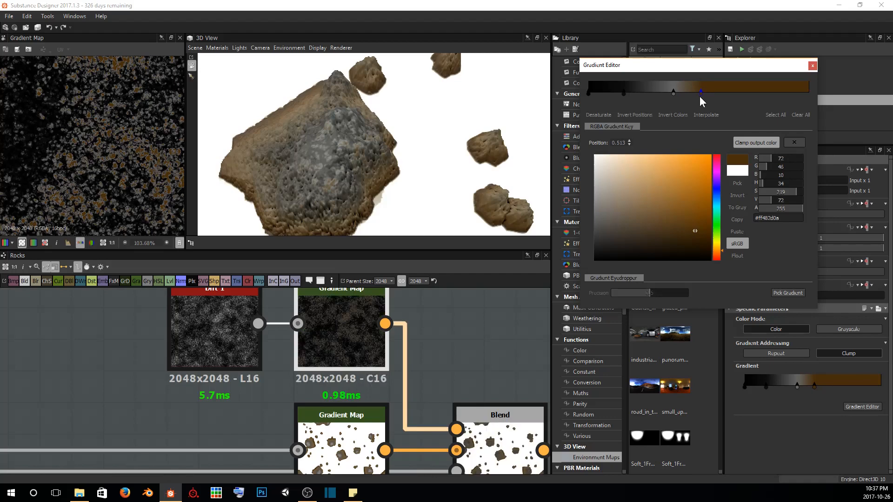
pyautogui.moveTo(427, 124); pyautogui.dragTo(462, 88)
pyautogui.scroll(3, 464, 132)
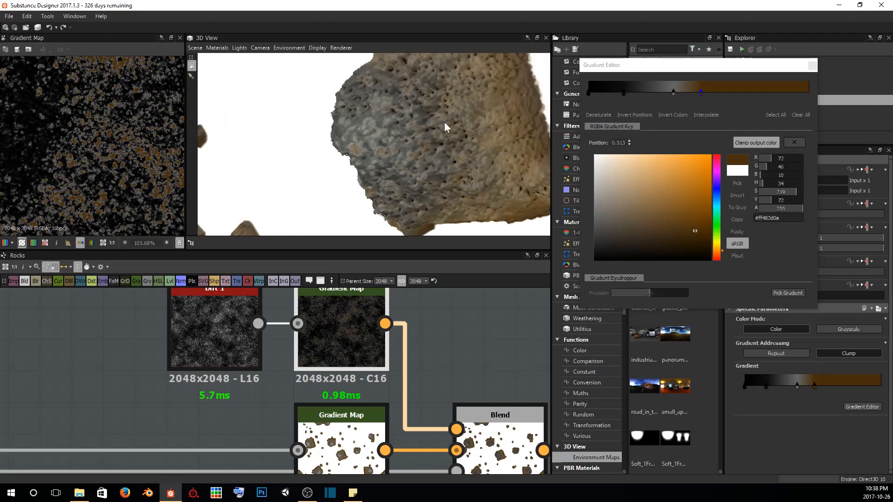
# Remove the near-black key at 0.160 from the dirt gradient and check the result on the rocks from afar and up close
pyautogui.scroll(-3, 363, 133)
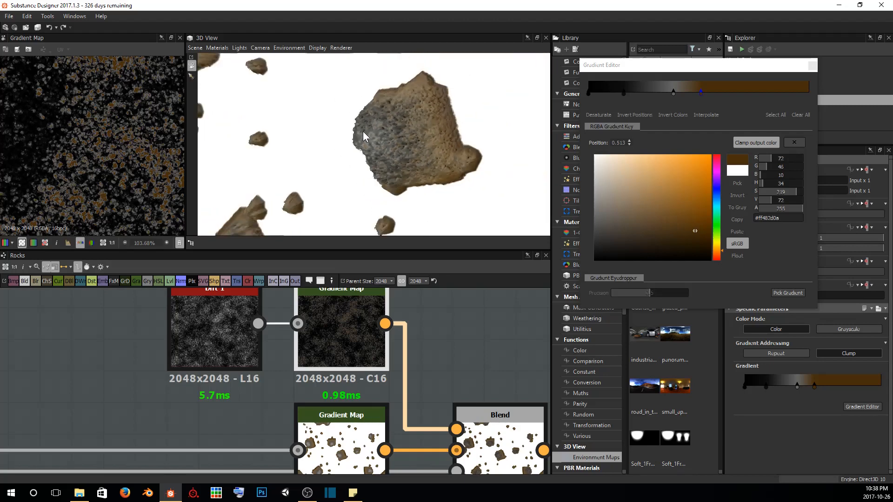
pyautogui.scroll(-2, 298, 146)
pyautogui.moveTo(321, 154); pyautogui.dragTo(398, 199)
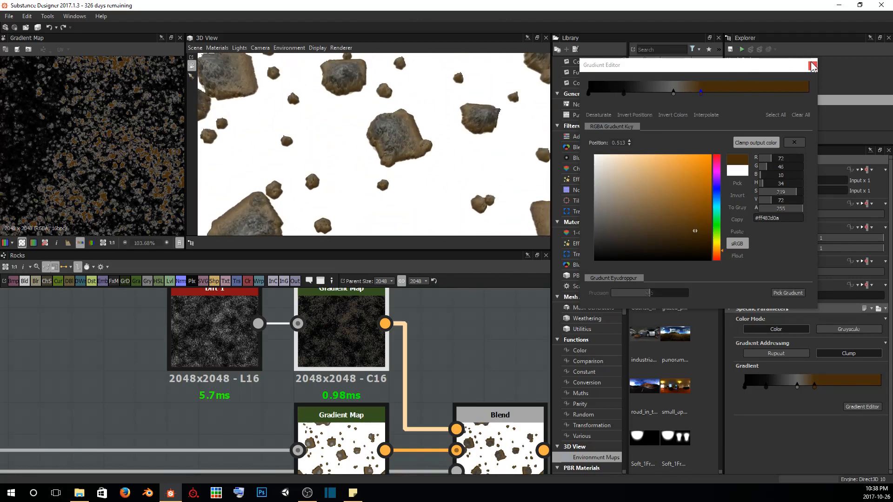
pyautogui.click(623, 93)
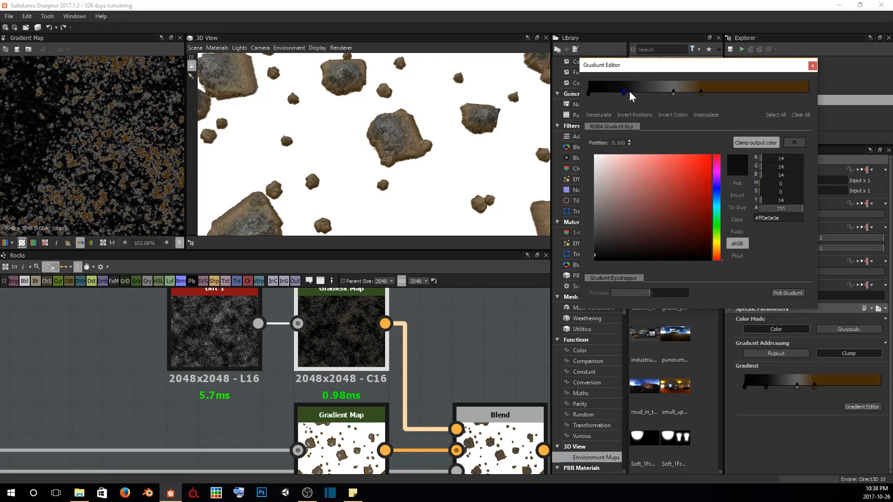
pyautogui.press('Delete')
pyautogui.scroll(3, 450, 149)
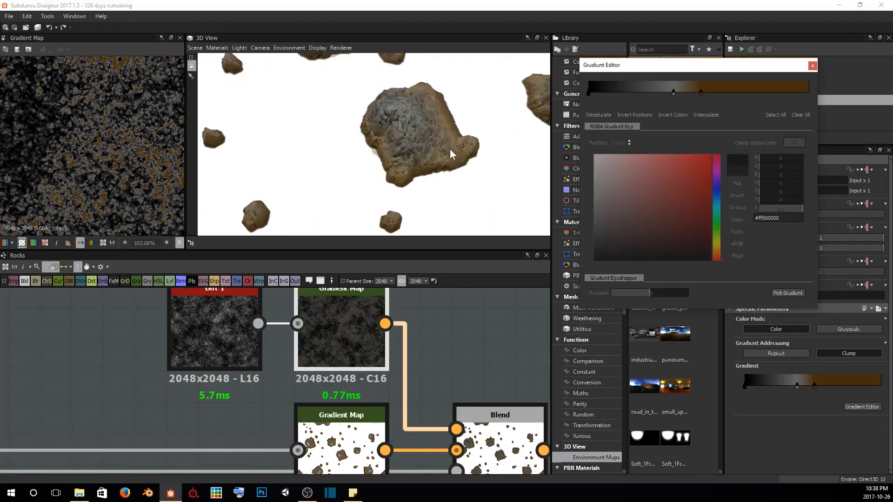
pyautogui.scroll(5, 450, 149)
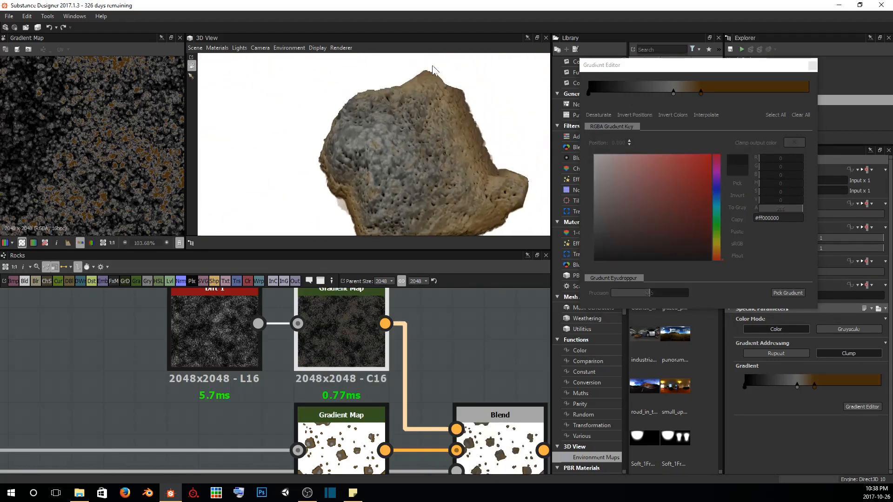
# Shift the grey and brown gradient keys together so the brown one sits at 0.411, and save the Trench Mud package
pyautogui.click(701, 92)
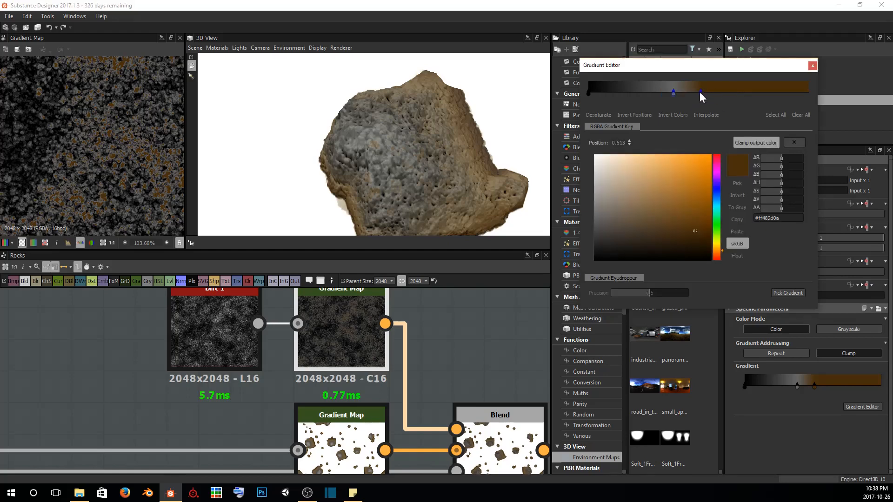
pyautogui.moveTo(699, 92); pyautogui.dragTo(678, 91)
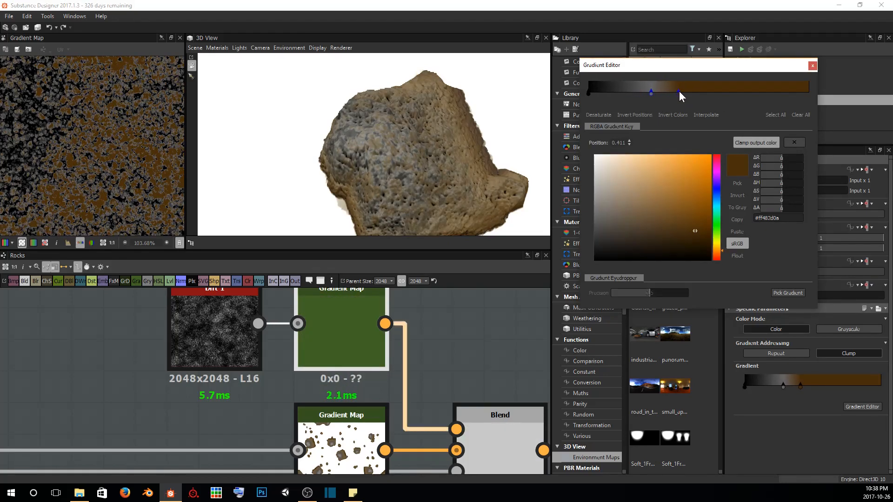
pyautogui.click(812, 65)
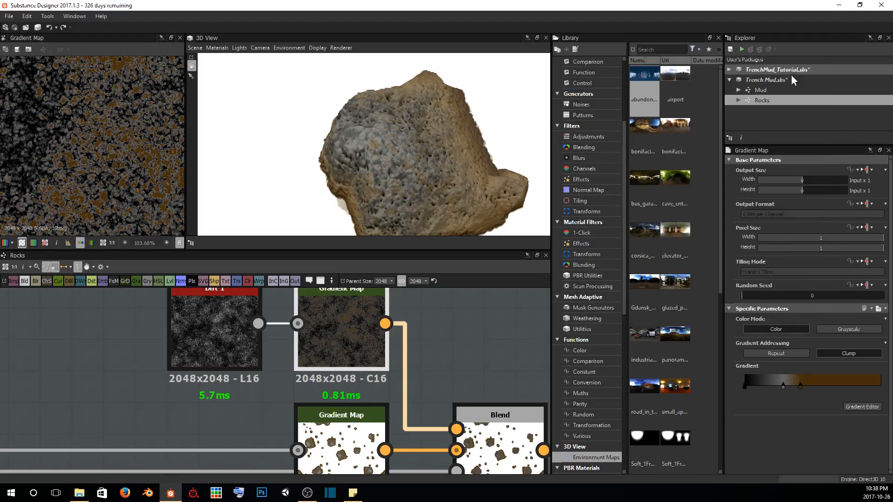
pyautogui.click(730, 49)
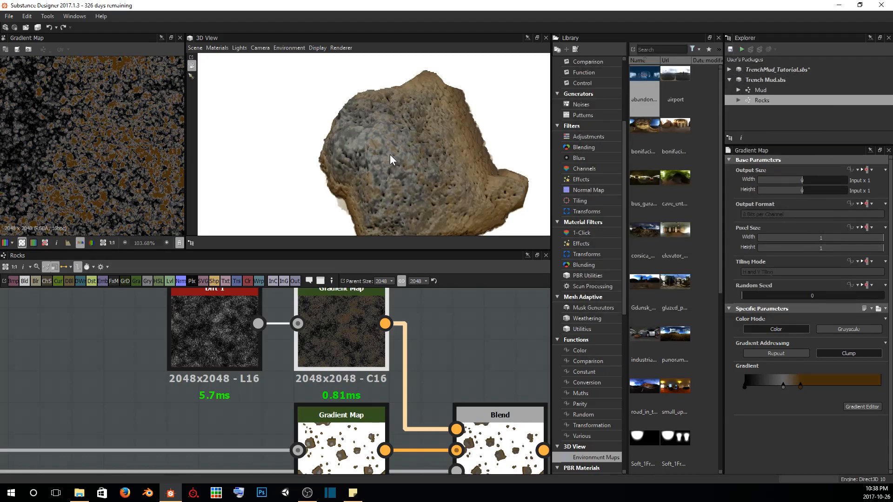
# Examine the base color and the rocks' relief at several distances in the 3D view, along with the Normal node's intensity setting
pyautogui.scroll(-4, 390, 154)
pyautogui.moveTo(435, 149); pyautogui.dragTo(417, 160, button='middle')
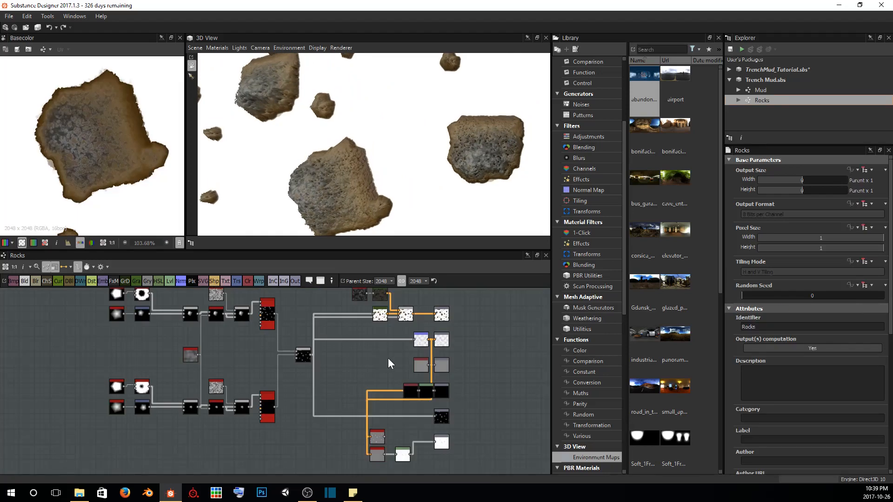
pyautogui.scroll(5, 388, 358)
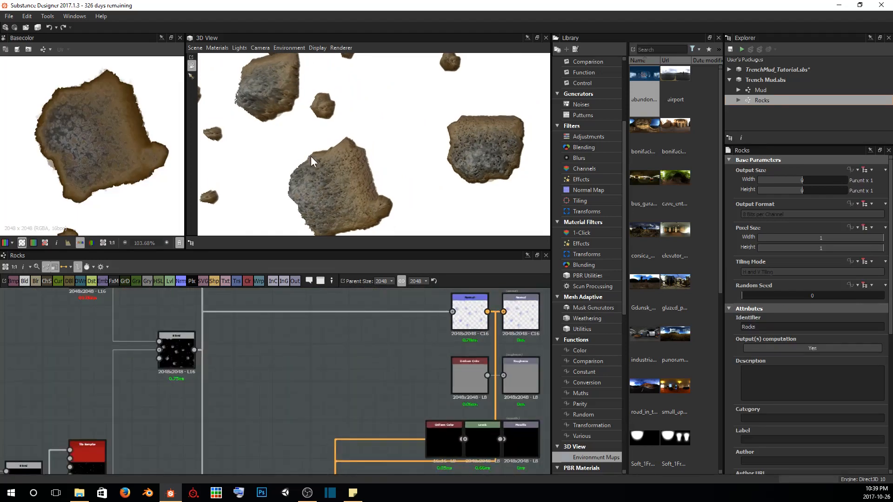
pyautogui.scroll(-5, 313, 159)
pyautogui.moveTo(314, 158)
pyautogui.mouseDown()
pyautogui.moveTo(340, 99)
pyautogui.moveTo(318, 94)
pyautogui.moveTo(299, 143)
pyautogui.moveTo(326, 160)
pyautogui.mouseUp()
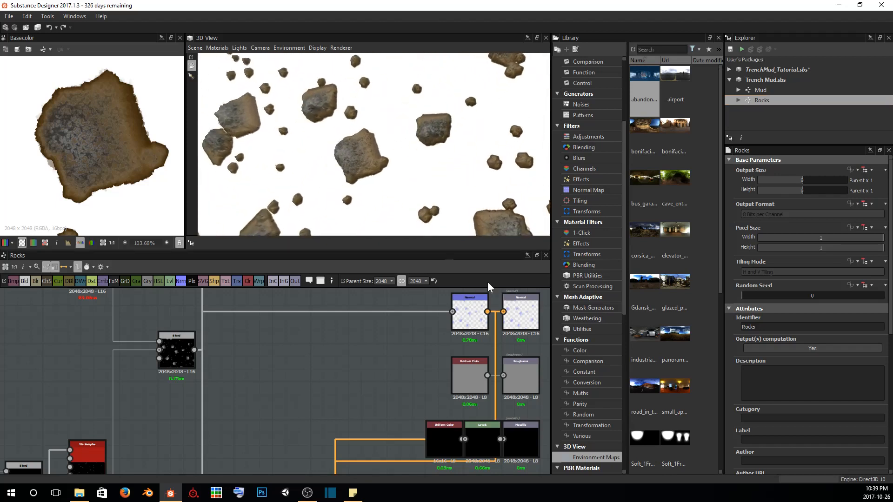
pyautogui.click(481, 314)
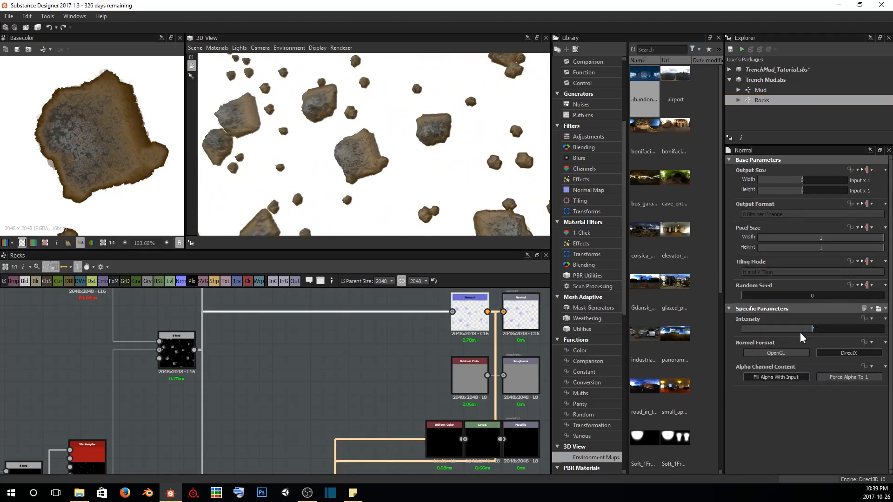
pyautogui.scroll(5, 370, 145)
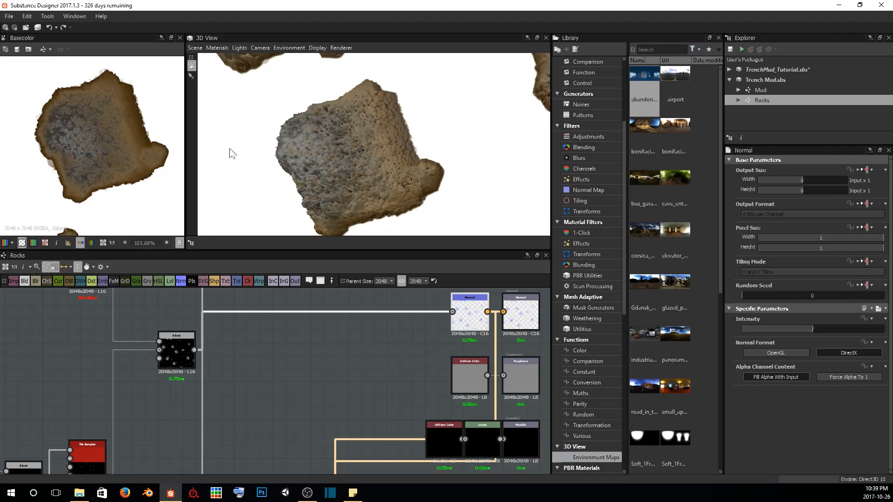
# Delete the Uniform Color node feeding the Roughness output
pyautogui.scroll(-2, 432, 375)
pyautogui.moveTo(434, 377); pyautogui.dragTo(366, 373, button='middle')
pyautogui.scroll(1, 366, 374)
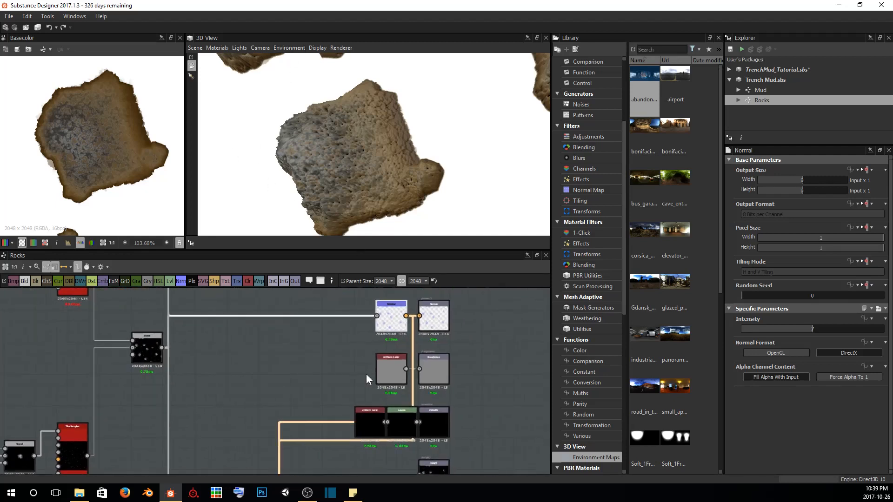
pyautogui.click(395, 370)
pyautogui.press('Delete')
# Examine the rocks' surface shine in the 3D view from several angles and distances with the Roughness output unconnected
pyautogui.scroll(-3, 332, 149)
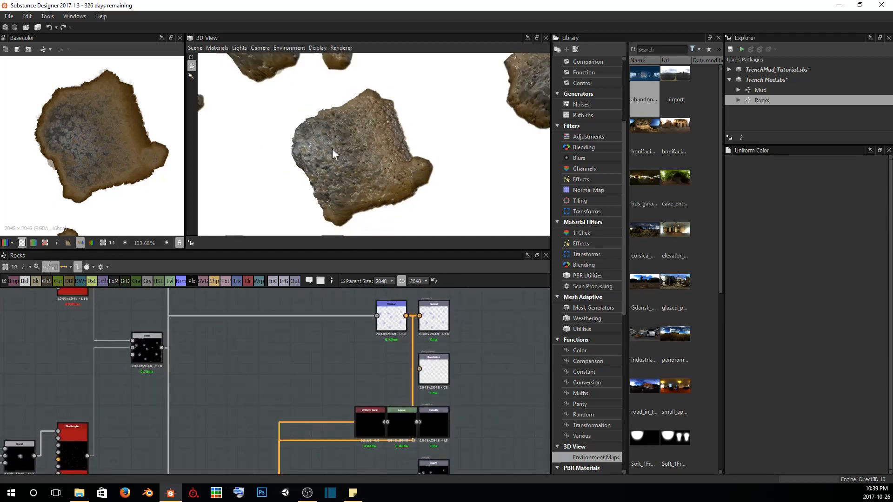
pyautogui.moveTo(348, 147); pyautogui.dragTo(382, 155, button='middle')
pyautogui.scroll(3, 425, 172)
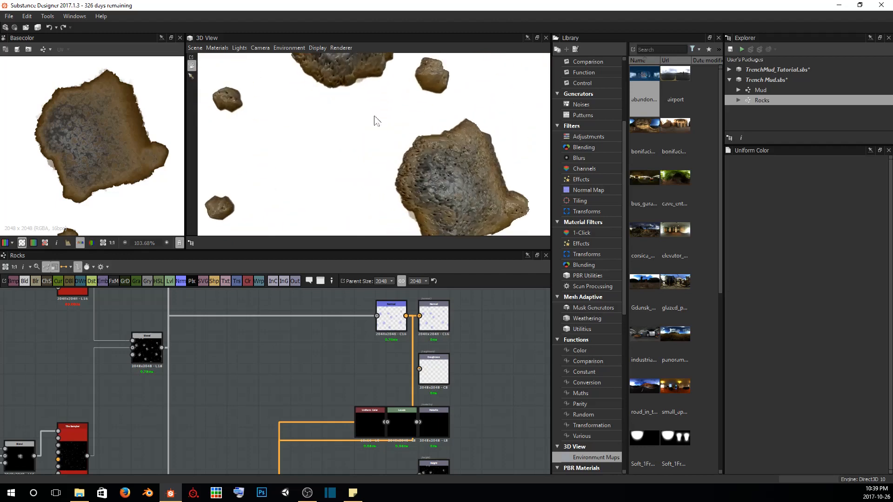
pyautogui.moveTo(374, 117); pyautogui.dragTo(403, 143, button='middle')
pyautogui.scroll(2, 403, 144)
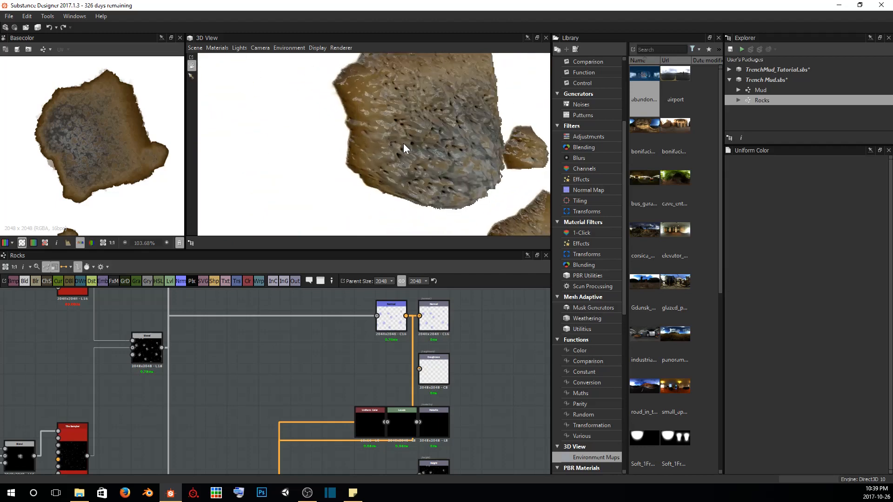
pyautogui.scroll(-4, 403, 144)
pyautogui.scroll(-3, 405, 143)
pyautogui.moveTo(405, 143); pyautogui.dragTo(336, 109)
pyautogui.scroll(1, 332, 306)
pyautogui.scroll(1, 218, 346)
# Connect the final rock height Blend to the Roughness output and check the shine on a rock in the 3D view
pyautogui.moveTo(210, 351); pyautogui.dragTo(147, 347, button='middle')
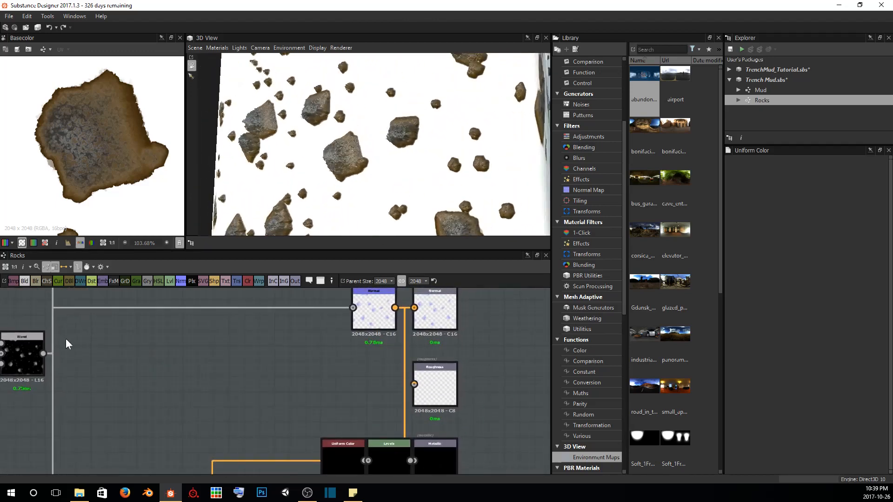
pyautogui.moveTo(43, 354); pyautogui.dragTo(410, 389)
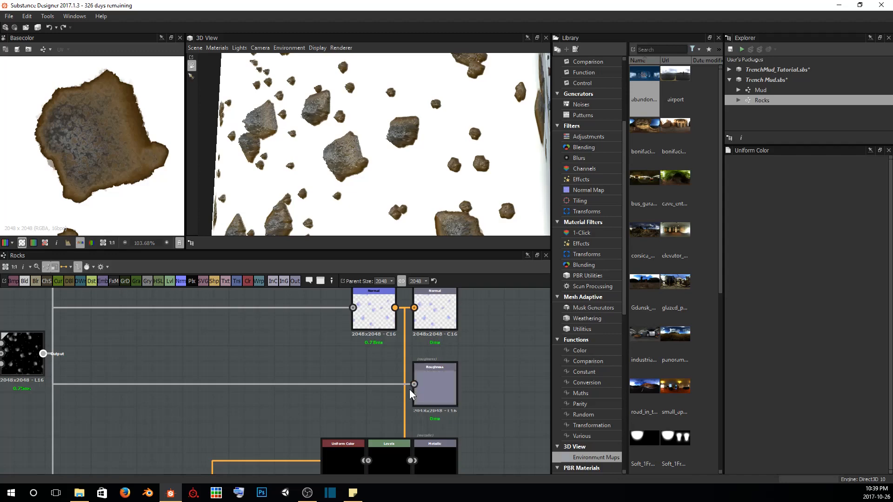
pyautogui.scroll(5, 325, 177)
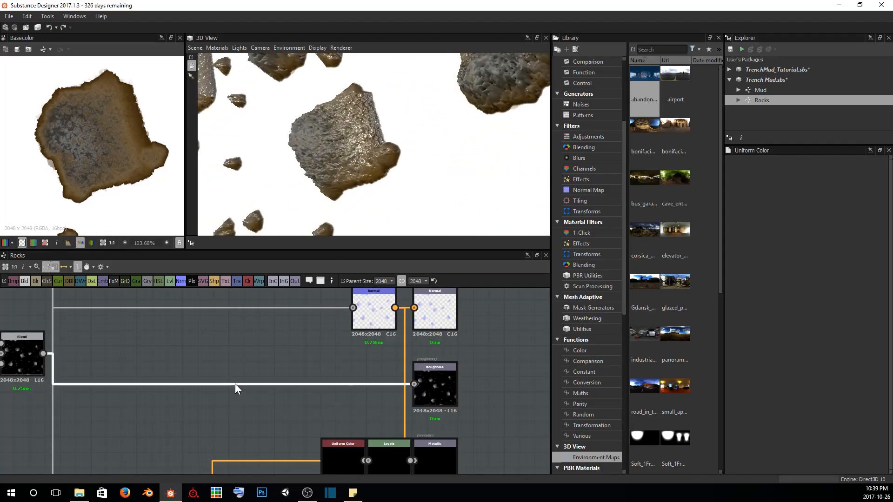
# Insert a Blend node into the link between the rock height Blend and the Roughness output
pyautogui.press('space')
pyautogui.write('blend')
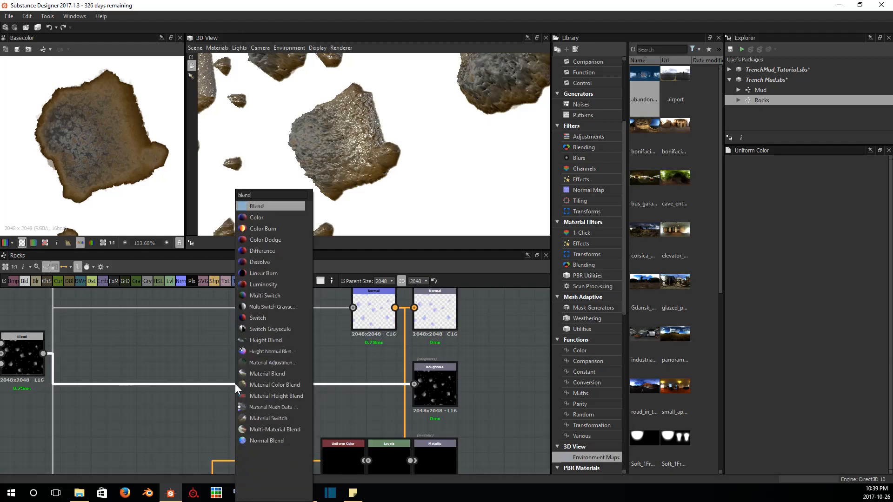
pyautogui.press('Return')
pyautogui.moveTo(226, 371); pyautogui.dragTo(249, 384)
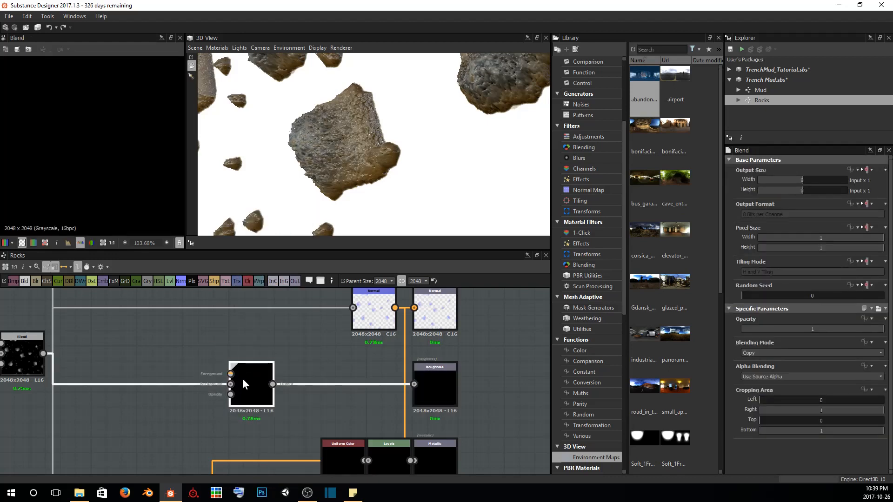
# Add a Moisture Noise node beside the new roughness Blend
pyautogui.click(139, 352)
pyautogui.press('space')
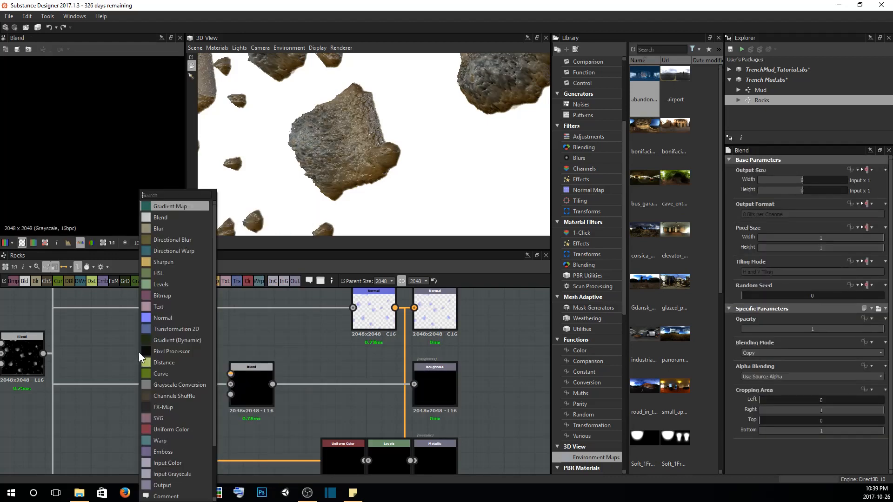
pyautogui.write('mpo')
pyautogui.press('BackSpace')
pyautogui.press('BackSpace')
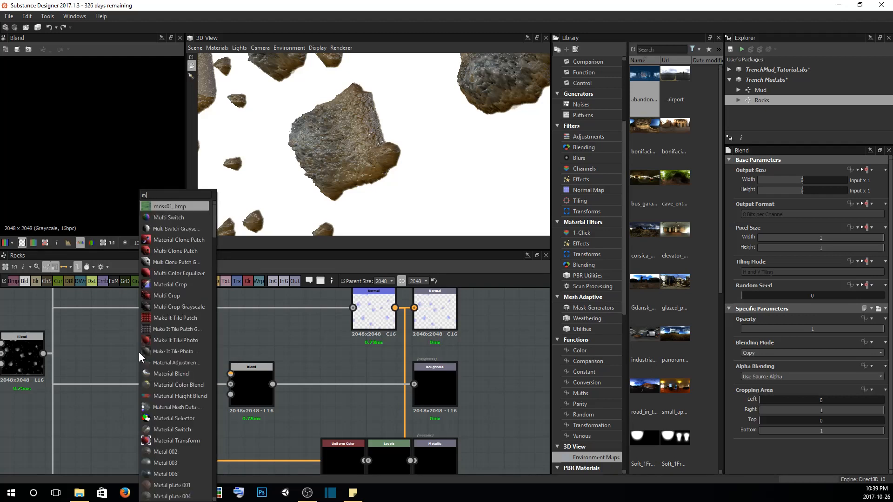
pyautogui.write('oistur')
pyautogui.press('Return')
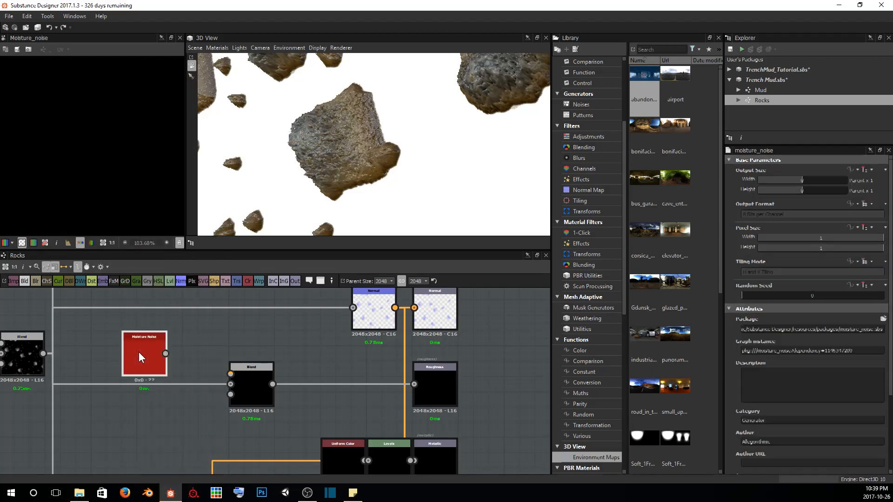
# Inspect the moisture noise pattern in the 2D view and connect the noise to the roughness Blend's foreground input
pyautogui.scroll(-6, 149, 202)
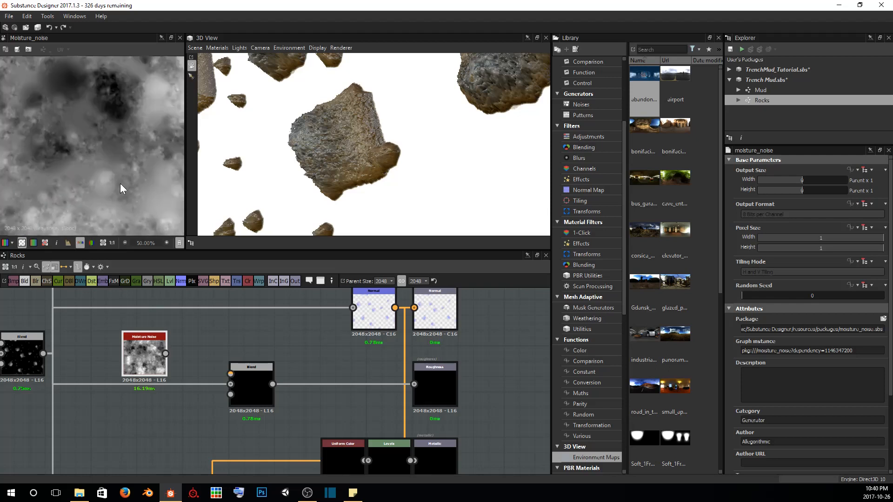
pyautogui.scroll(8, 121, 158)
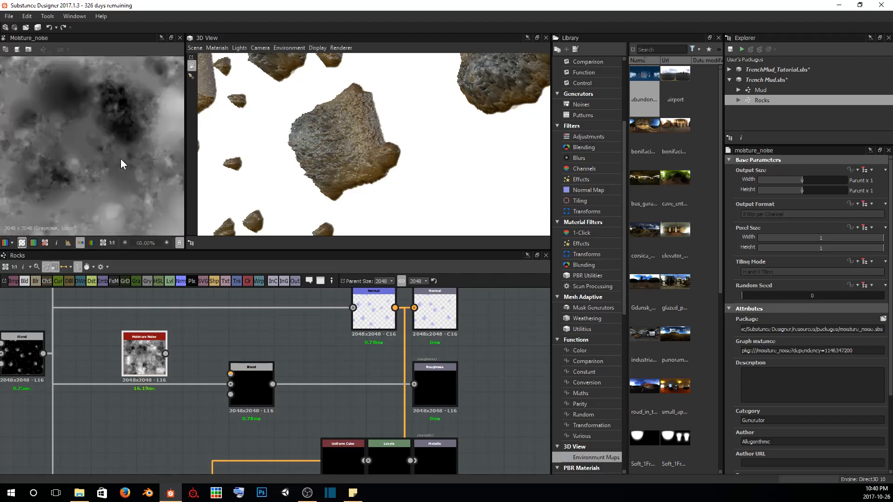
pyautogui.scroll(1, 111, 135)
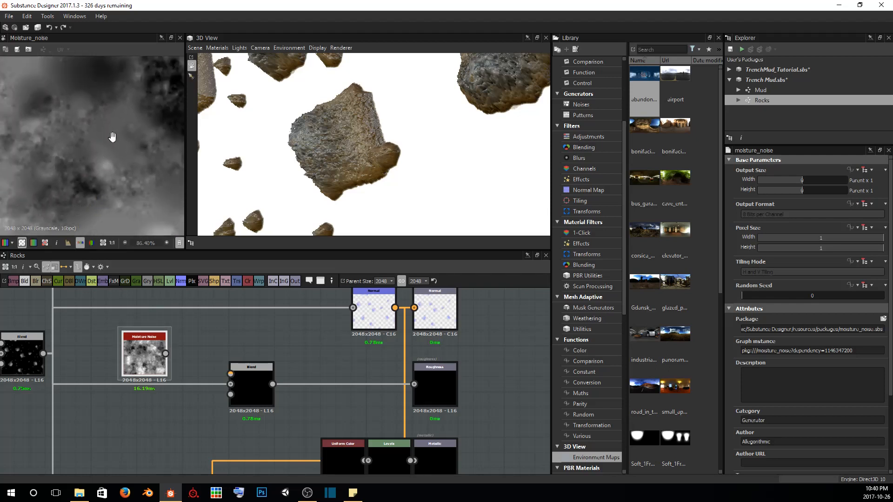
pyautogui.scroll(-5, 65, 154)
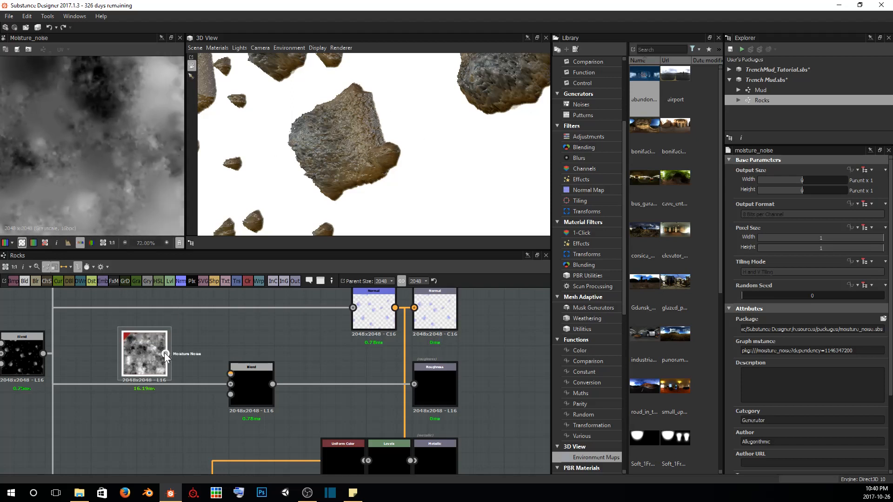
pyautogui.moveTo(214, 363); pyautogui.dragTo(230, 374)
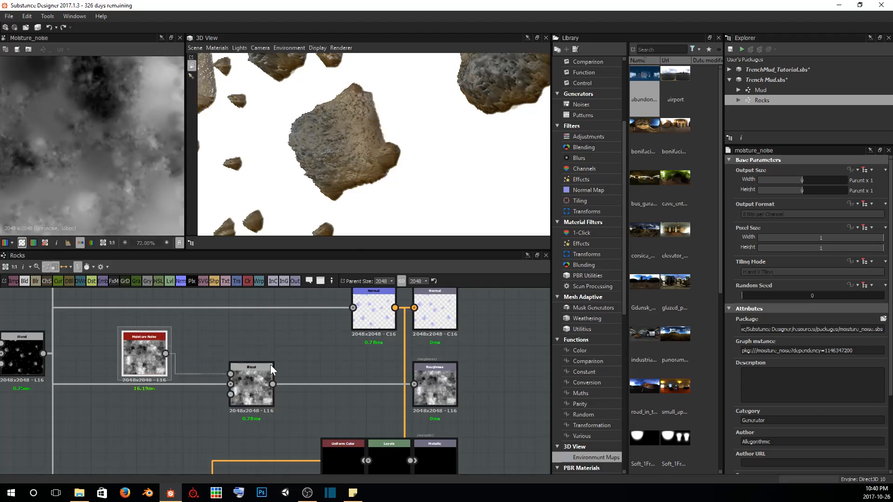
# Try Add (Linear Dodge) on the roughness Blend and switch its blending mode to Subtract
pyautogui.click(254, 379)
pyautogui.click(750, 353)
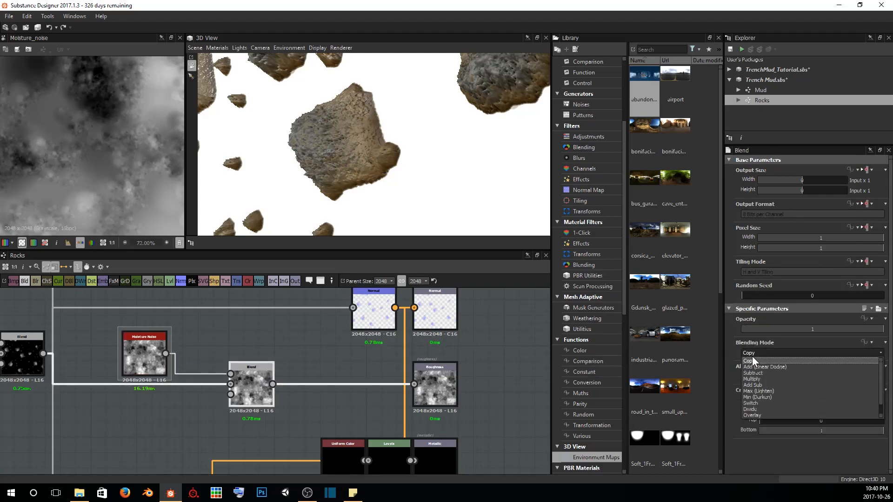
pyautogui.click(753, 358)
pyautogui.scroll(-2, 129, 171)
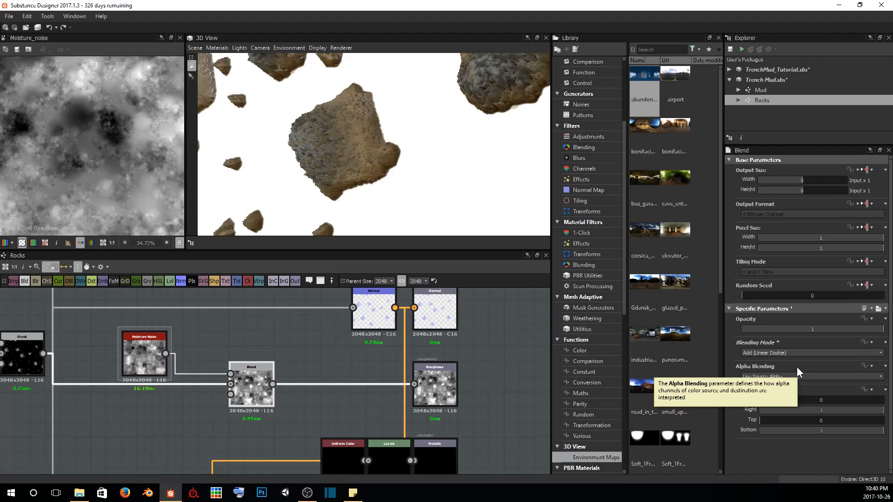
pyautogui.scroll(-1, 782, 352)
pyautogui.click(781, 352)
pyautogui.click(780, 353)
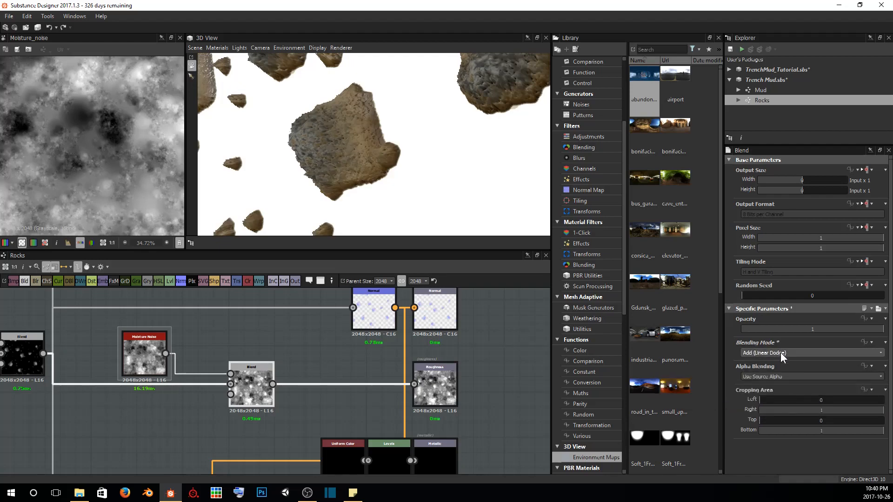
pyautogui.scroll(-1, 780, 352)
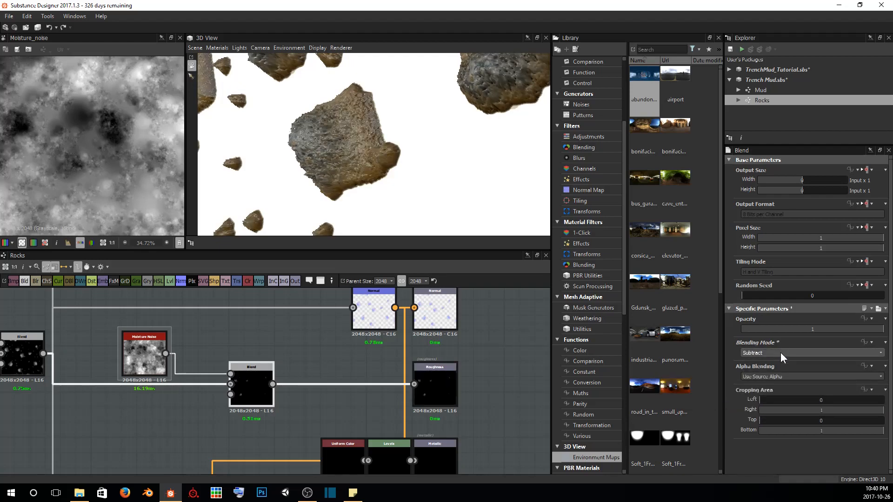
# Preview the roughness Blend in the 2D view and try the Copy, Subtract and Switch blending modes on it
pyautogui.doubleClick(242, 374)
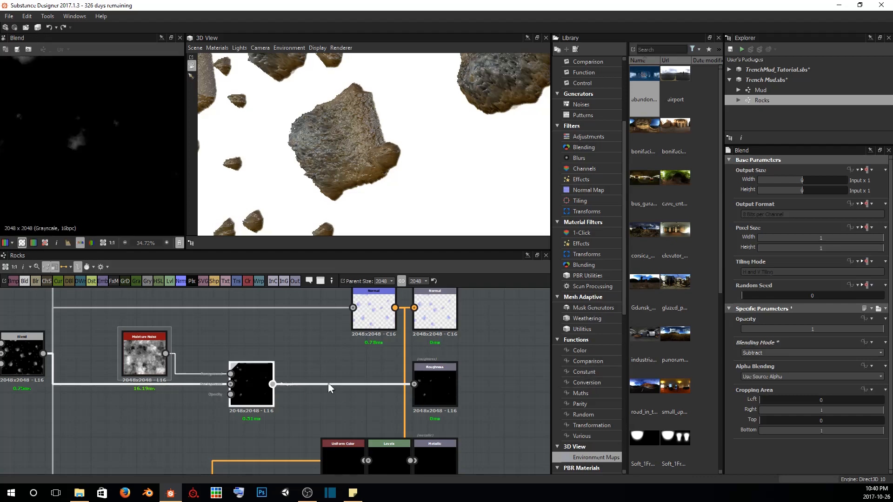
pyautogui.click(783, 354)
pyautogui.click(783, 354)
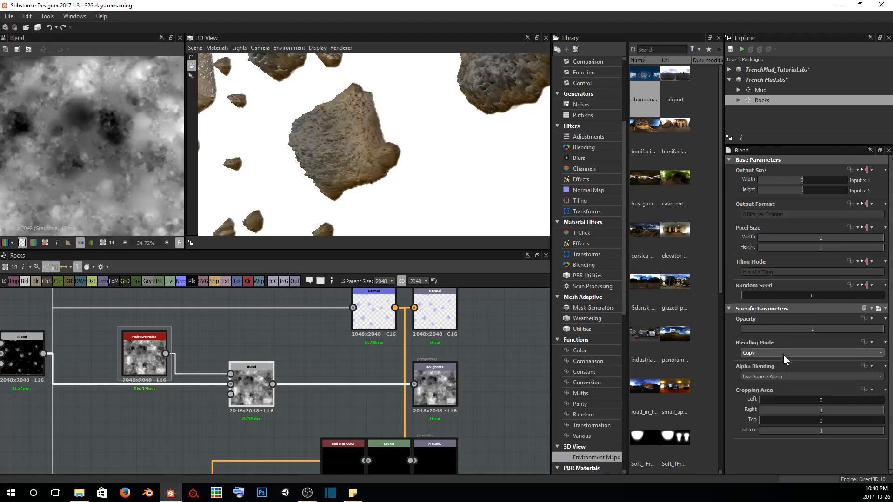
pyautogui.scroll(-1, 783, 354)
pyautogui.scroll(-1, 783, 354)
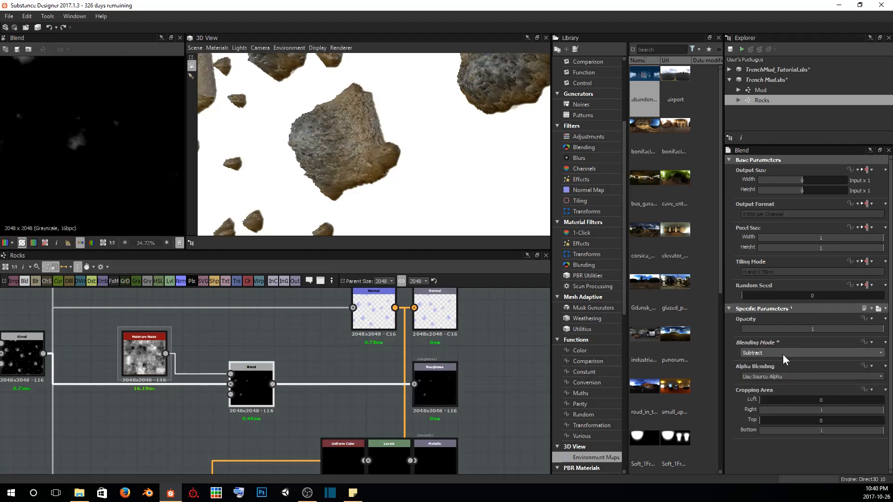
pyautogui.scroll(-5, 783, 354)
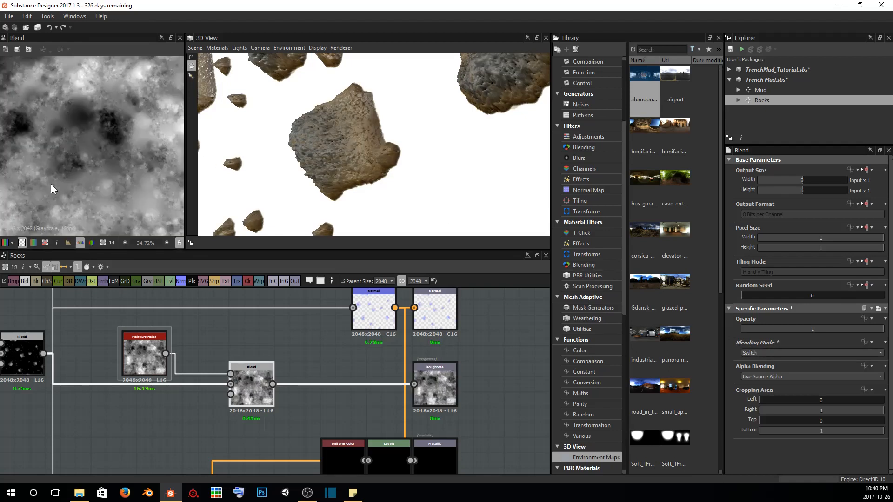
pyautogui.press('f')
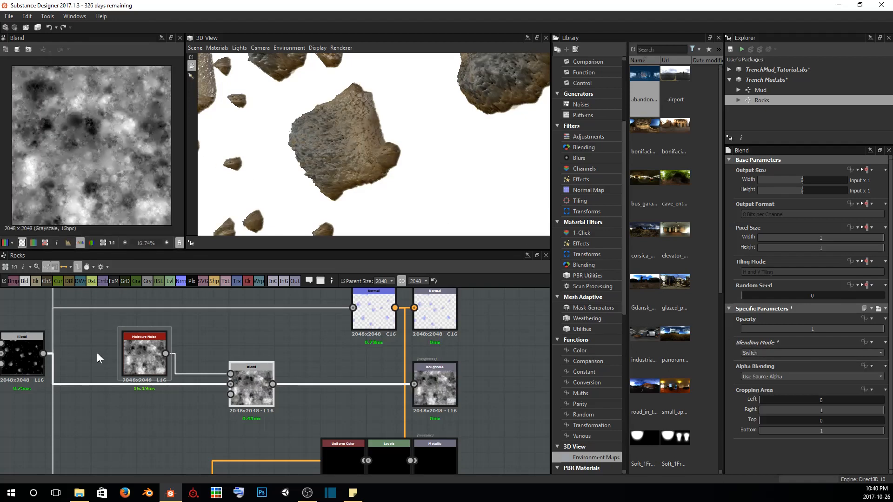
# Connect the rock height Blend to the roughness Blend's opacity input and set the blending mode to Add (Linear Dodge)
pyautogui.moveTo(44, 354); pyautogui.dragTo(224, 397)
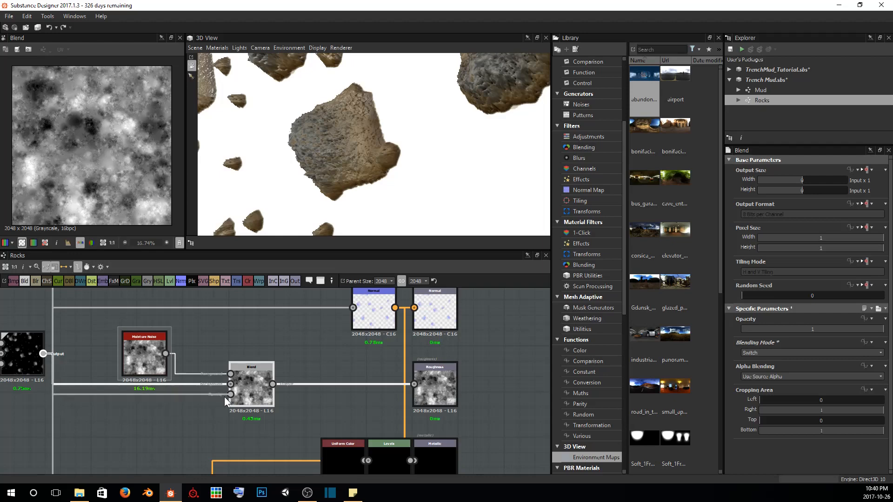
pyautogui.scroll(7, 112, 158)
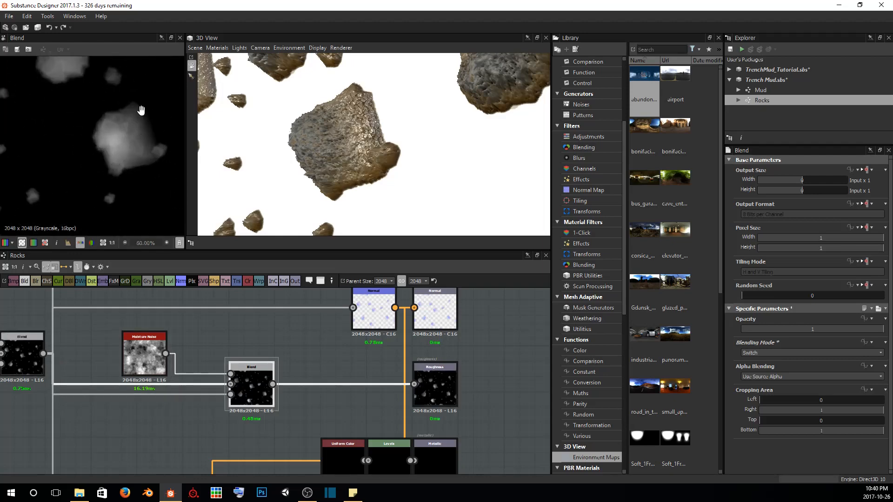
pyautogui.moveTo(141, 110); pyautogui.dragTo(95, 106, button='middle')
pyautogui.scroll(2, 81, 97)
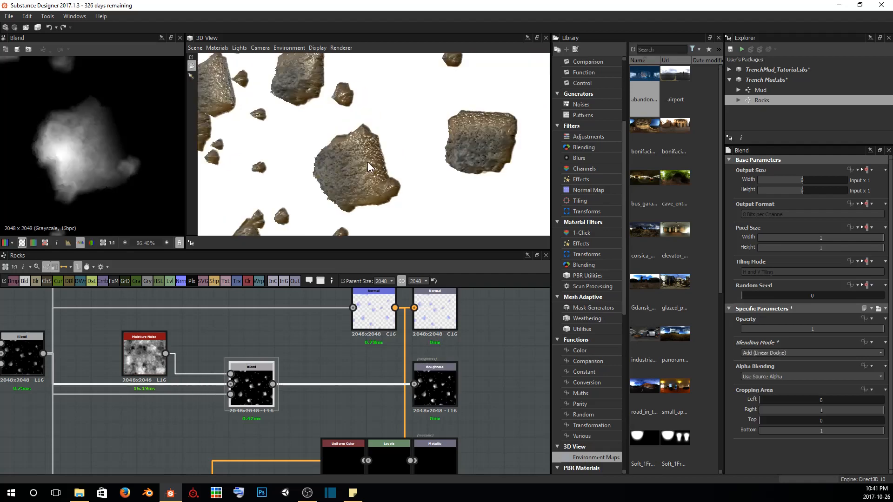
pyautogui.scroll(3, 342, 160)
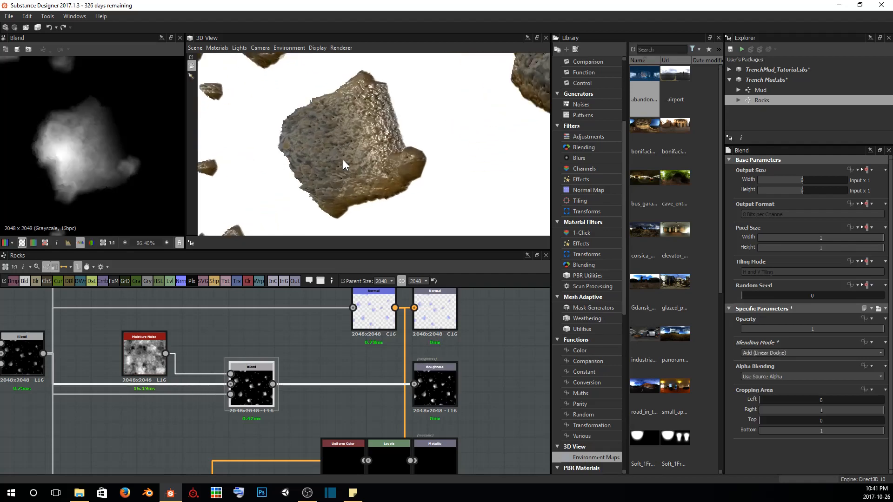
pyautogui.scroll(5, 306, 170)
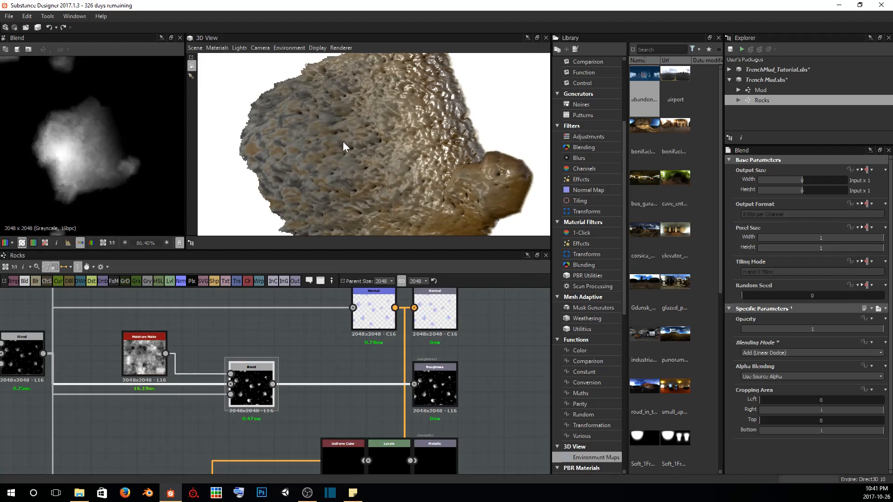
pyautogui.moveTo(342, 141); pyautogui.dragTo(367, 138)
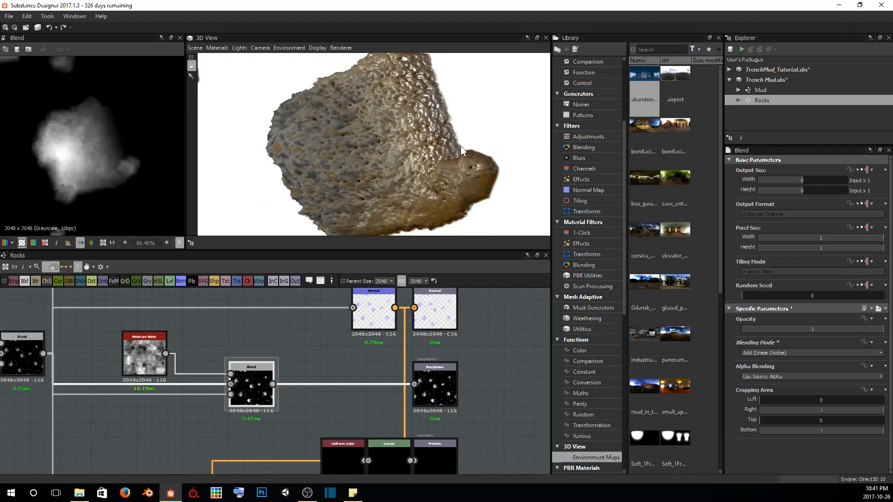
pyautogui.moveTo(445, 82); pyautogui.dragTo(394, 92)
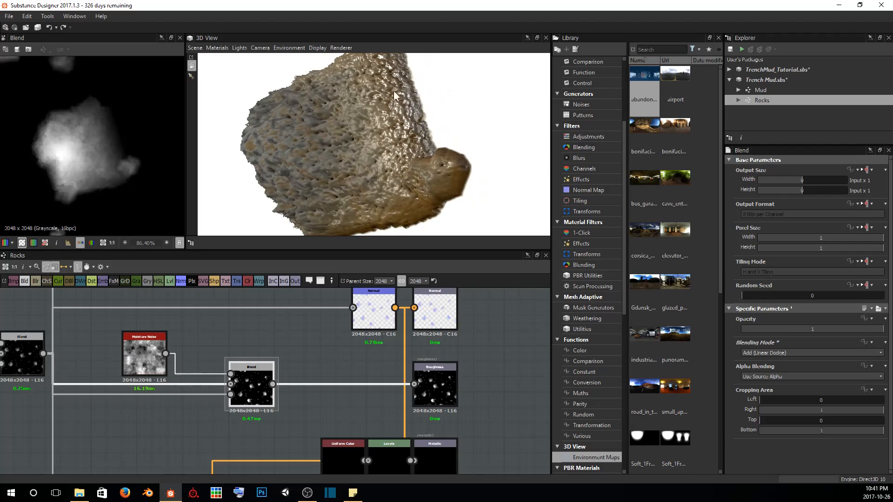
pyautogui.scroll(-1, 415, 150)
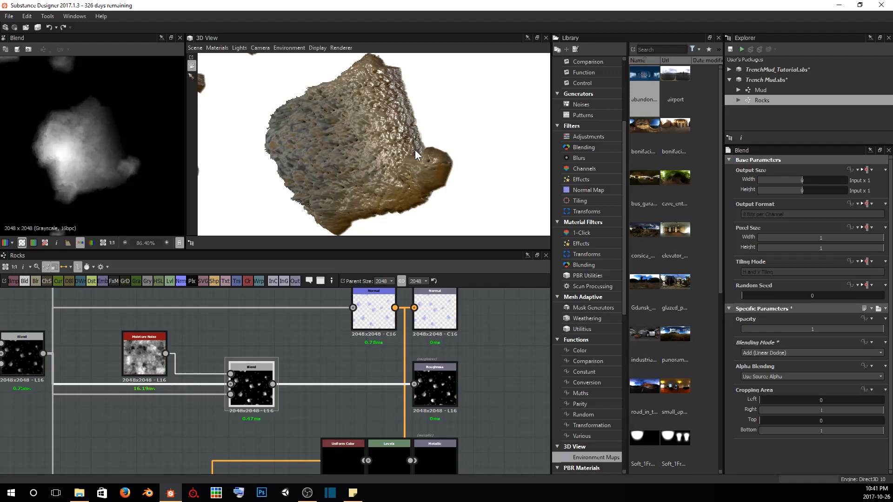
# Insert a Levels node into the link between the roughness Blend and the Roughness output
pyautogui.scroll(-1, 279, 371)
pyautogui.moveTo(279, 372); pyautogui.dragTo(252, 372, button='middle')
pyautogui.scroll(2, 274, 424)
pyautogui.press('space')
pyautogui.write('level')
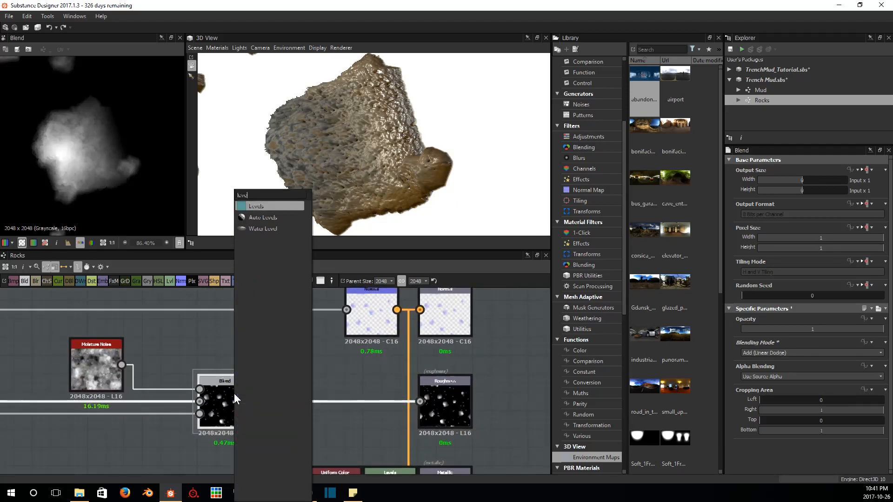
pyautogui.press('Return')
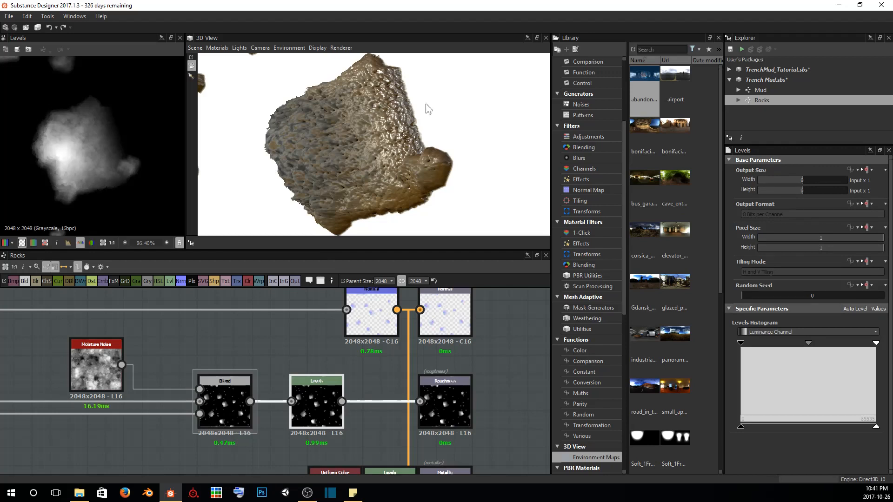
# Narrow the roughness Levels' output range by raising the output black point and lowering the output white point
pyautogui.moveTo(379, 139); pyautogui.dragTo(405, 124)
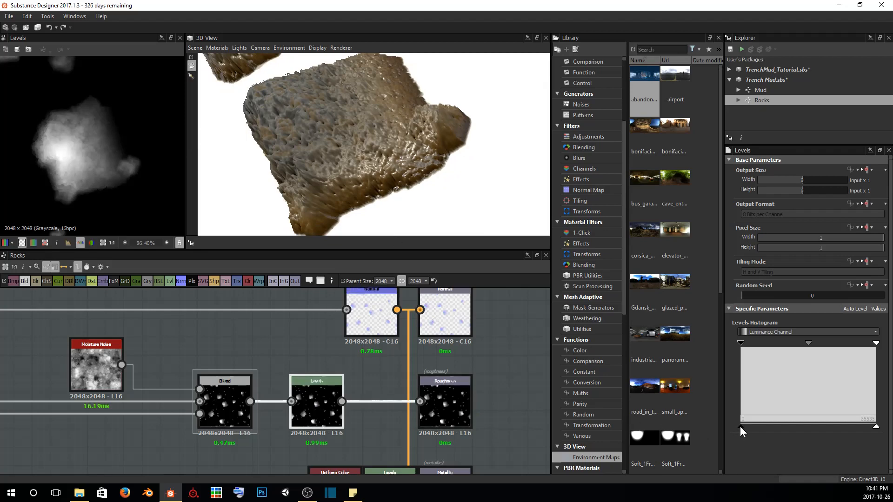
pyautogui.moveTo(740, 426); pyautogui.dragTo(766, 427)
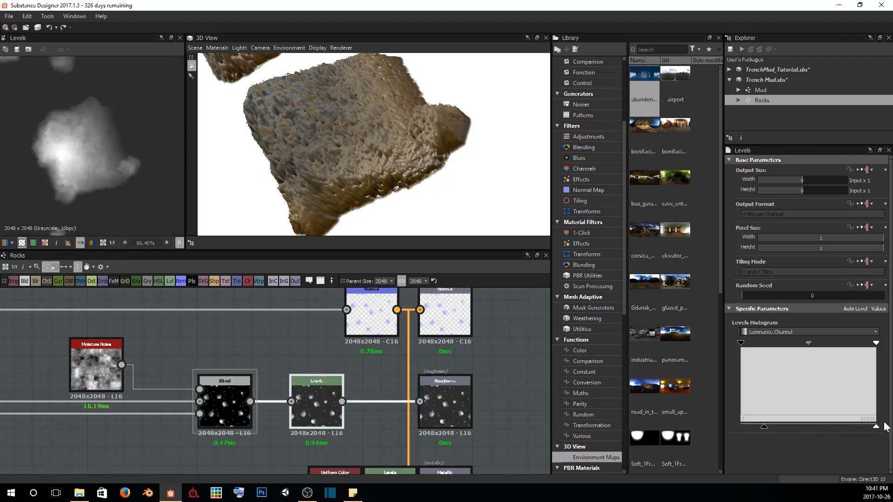
pyautogui.moveTo(876, 427); pyautogui.dragTo(848, 427)
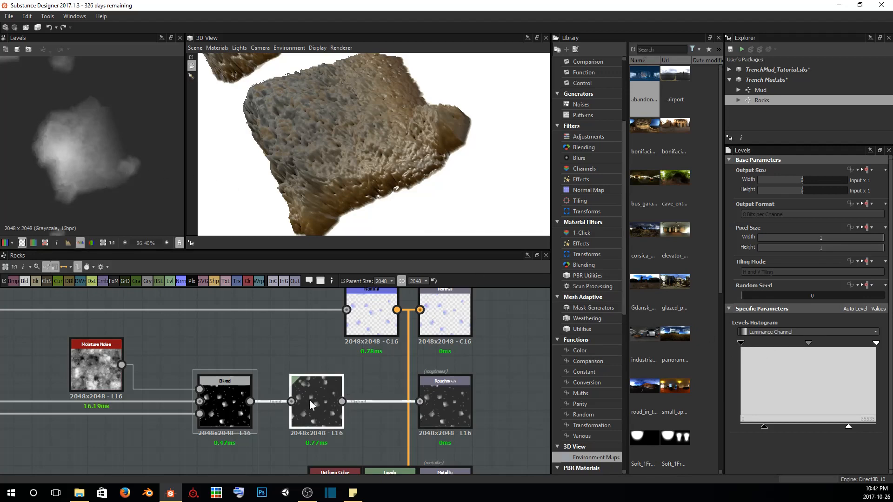
# Raise the roughness Levels' input black point slightly and shift its midtone point a little toward white
pyautogui.moveTo(741, 342)
pyautogui.mouseDown()
pyautogui.moveTo(866, 339)
pyautogui.moveTo(753, 337)
pyautogui.mouseUp()
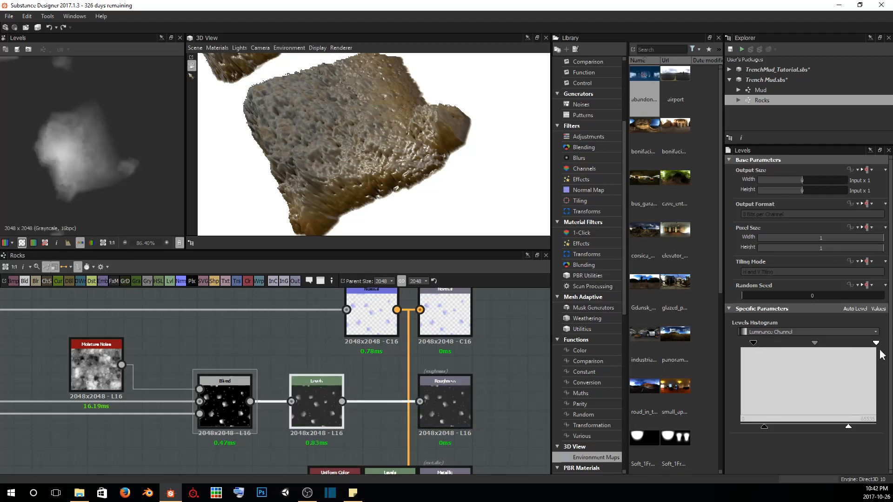
pyautogui.moveTo(875, 342)
pyautogui.mouseDown()
pyautogui.moveTo(760, 344)
pyautogui.moveTo(878, 358)
pyautogui.mouseUp()
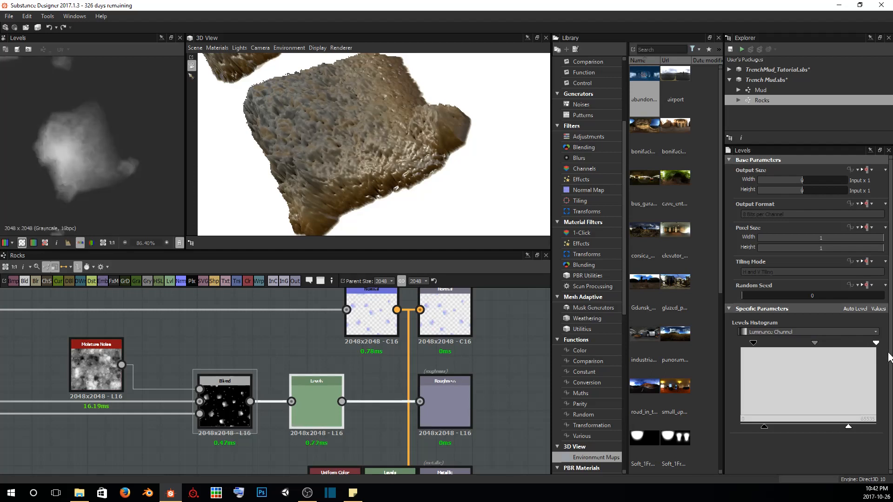
pyautogui.moveTo(815, 342)
pyautogui.mouseDown()
pyautogui.moveTo(804, 342)
pyautogui.moveTo(818, 343)
pyautogui.mouseUp()
pyautogui.moveTo(825, 344); pyautogui.dragTo(819, 344)
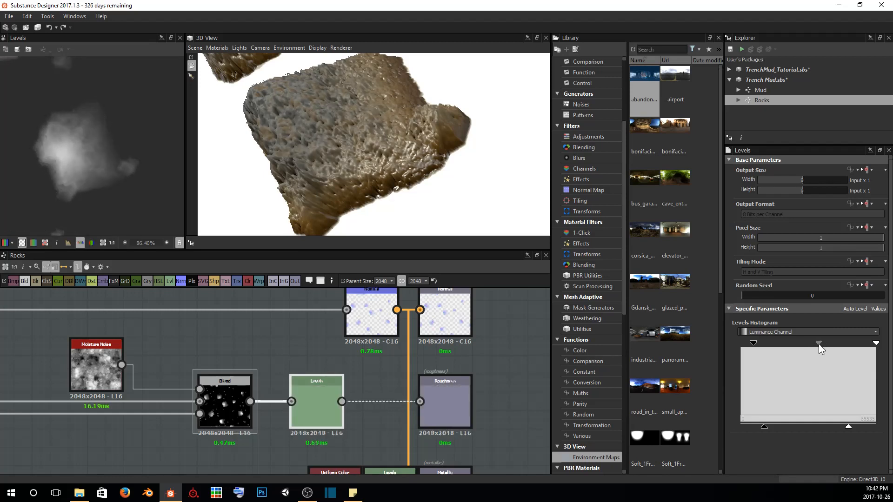
# Check the rock's shine in the 3D view and raise the roughness Levels' output white point slightly
pyautogui.scroll(-5, 334, 169)
pyautogui.moveTo(343, 165)
pyautogui.mouseDown()
pyautogui.moveTo(390, 172)
pyautogui.moveTo(409, 197)
pyautogui.moveTo(404, 207)
pyautogui.moveTo(384, 173)
pyautogui.moveTo(348, 169)
pyautogui.moveTo(347, 157)
pyautogui.mouseUp()
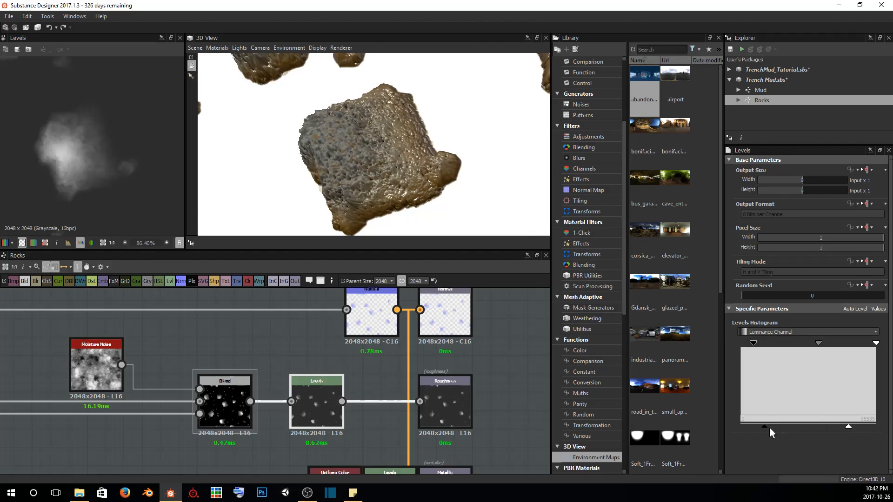
pyautogui.moveTo(847, 426)
pyautogui.mouseDown()
pyautogui.moveTo(787, 430)
pyautogui.moveTo(856, 430)
pyautogui.mouseUp()
# Review the rocks across the whole cube in the 3D view and save the Trench Mud.sbs package
pyautogui.moveTo(462, 199); pyautogui.dragTo(408, 168)
pyautogui.scroll(3, 409, 176)
pyautogui.scroll(-3, 431, 159)
pyautogui.scroll(-2, 430, 159)
pyautogui.scroll(-3, 409, 123)
pyautogui.click(729, 46)
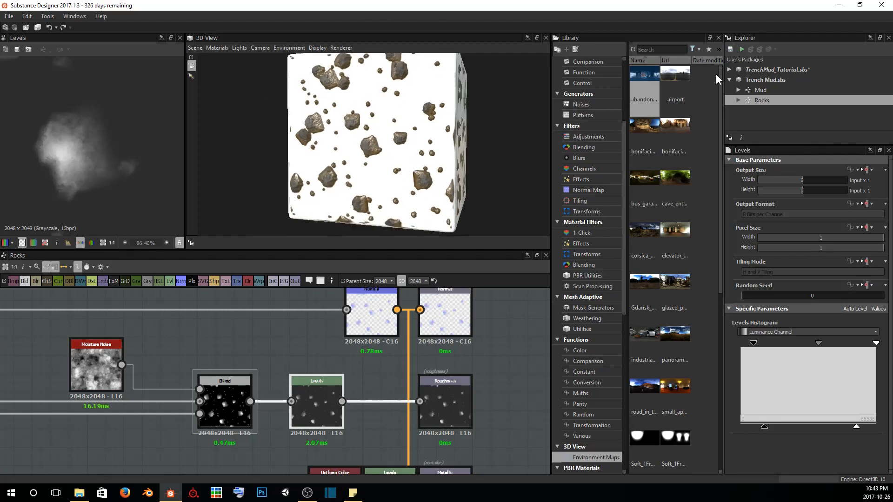
# Move the roughness Levels, Blend and Moisture Noise nodes closer together beside the Roughness output
pyautogui.scroll(-3, 199, 346)
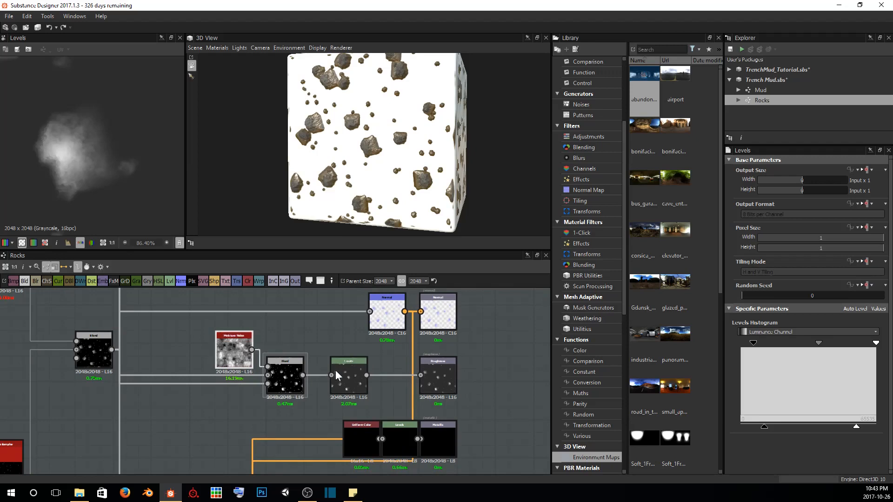
pyautogui.moveTo(361, 375); pyautogui.dragTo(392, 376)
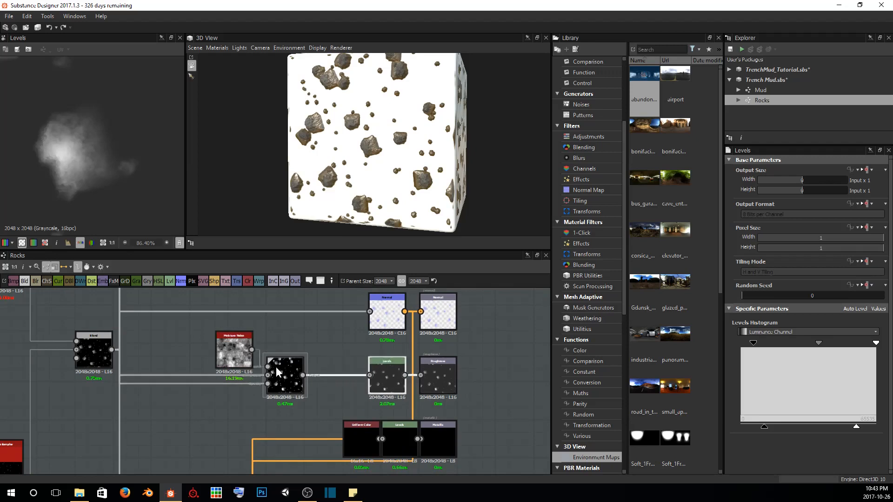
pyautogui.moveTo(275, 367); pyautogui.dragTo(340, 368)
pyautogui.moveTo(228, 352); pyautogui.dragTo(293, 347)
pyautogui.click(245, 336)
# Examine the Metallic and Height output nodes in the graph and the displaced rocks on the 3D cube
pyautogui.scroll(-6, 258, 337)
pyautogui.scroll(3, 332, 373)
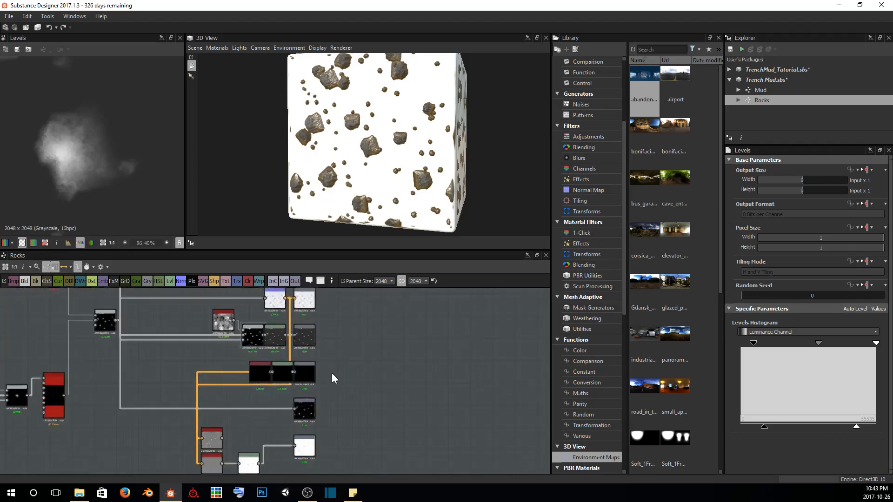
pyautogui.scroll(2, 332, 374)
pyautogui.scroll(4, 252, 339)
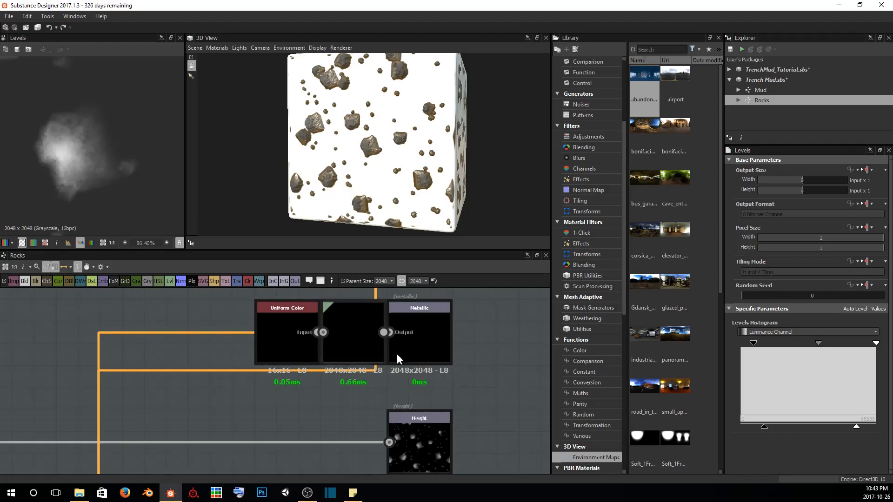
pyautogui.moveTo(248, 411); pyautogui.dragTo(300, 391, button='middle')
pyautogui.scroll(-1, 300, 391)
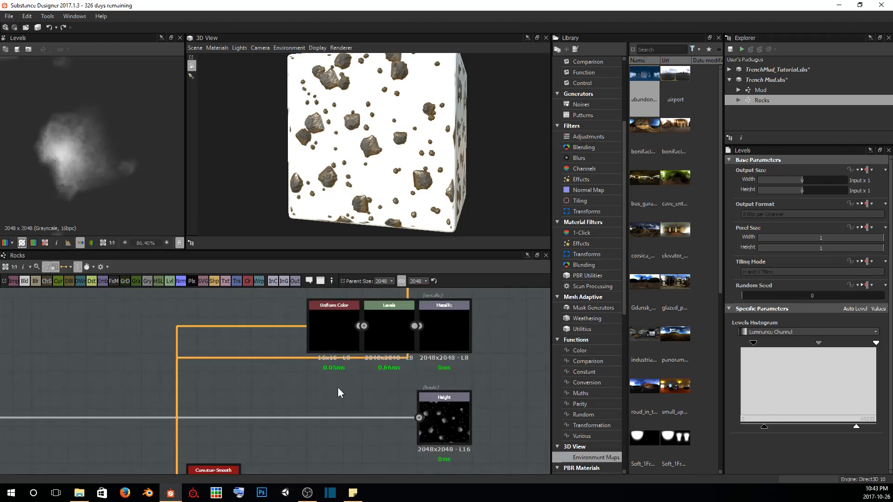
pyautogui.moveTo(453, 403); pyautogui.dragTo(445, 392, button='middle')
pyautogui.moveTo(430, 109); pyautogui.dragTo(297, 139)
pyautogui.scroll(4, 352, 136)
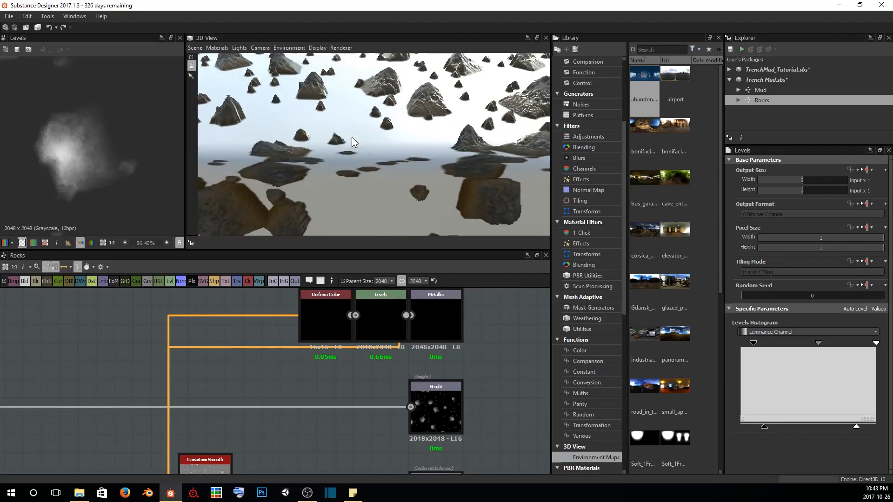
pyautogui.moveTo(351, 137); pyautogui.dragTo(416, 125)
pyautogui.scroll(-2, 398, 131)
pyautogui.scroll(-1, 416, 124)
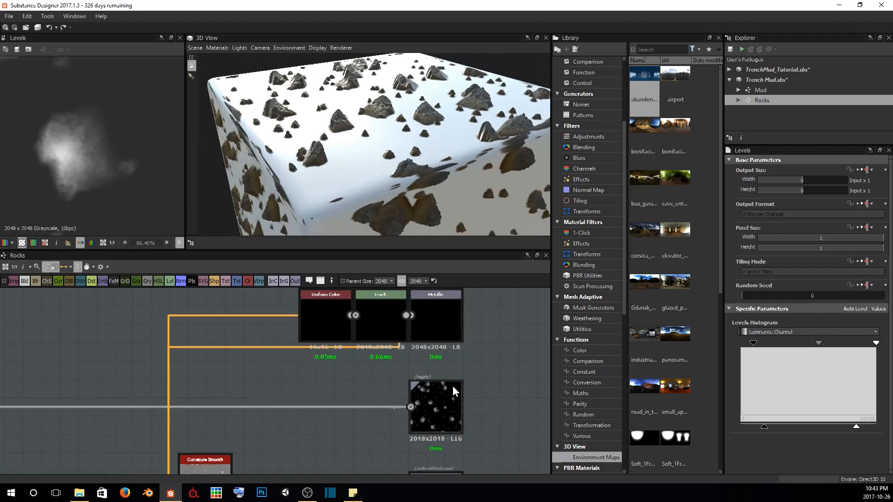
# Trace the Height output's link back to the rock height Blend and review the surrounding rock graph
pyautogui.scroll(3, 453, 386)
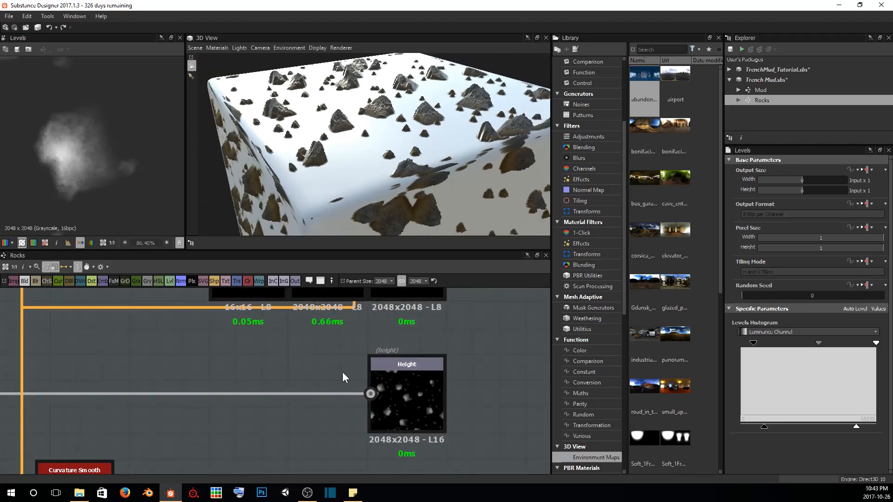
pyautogui.moveTo(164, 361); pyautogui.dragTo(390, 358, button='middle')
pyautogui.scroll(-4, 390, 357)
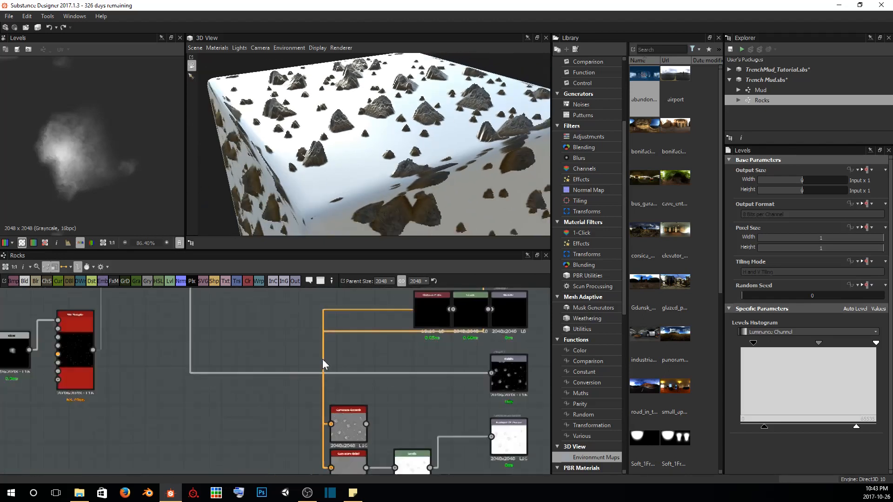
pyautogui.moveTo(212, 367); pyautogui.dragTo(381, 374, button='middle')
pyautogui.moveTo(309, 335); pyautogui.dragTo(339, 384, button='middle')
pyautogui.scroll(-2, 326, 367)
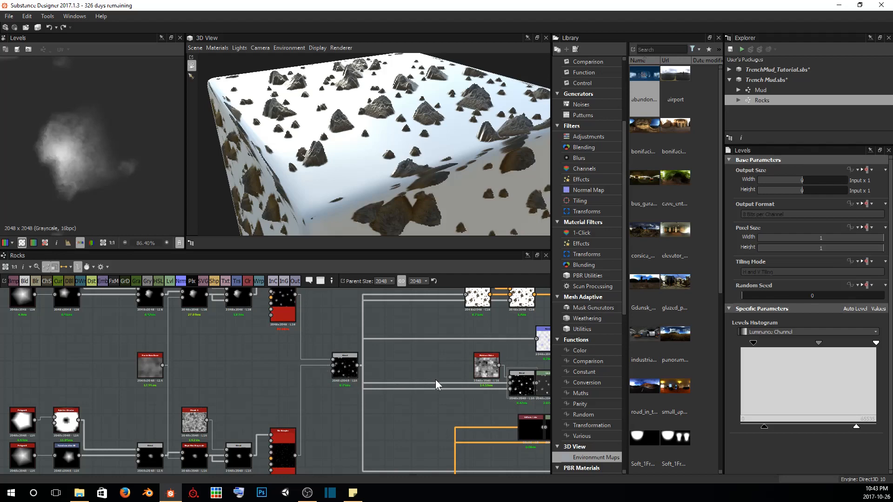
pyautogui.scroll(5, 418, 126)
pyautogui.scroll(-4, 419, 127)
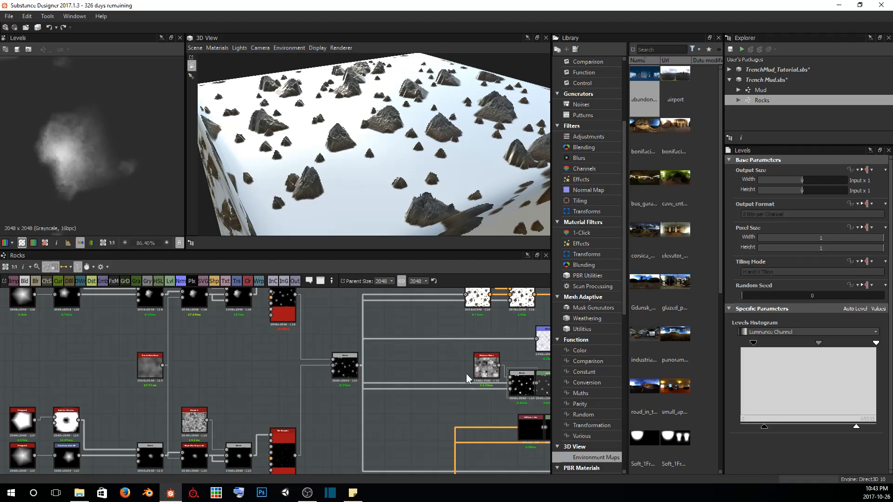
pyautogui.moveTo(466, 372); pyautogui.dragTo(304, 312, button='middle')
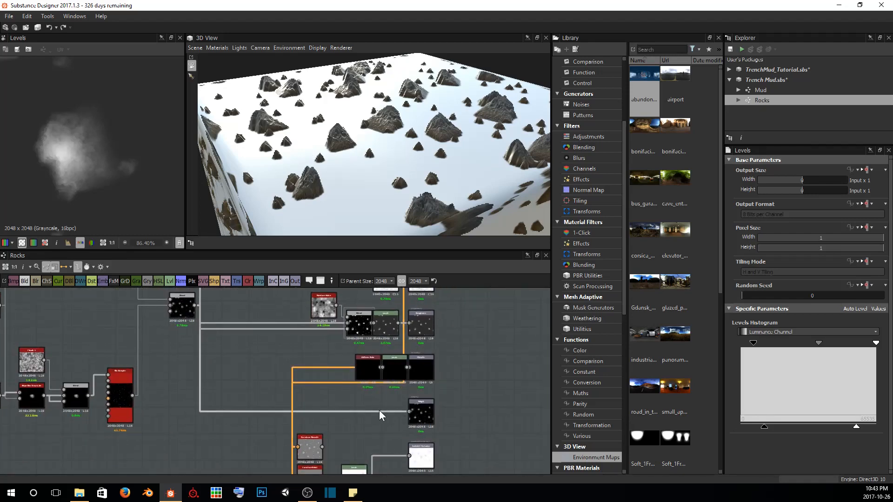
# Set the small-rock Tile Sampler's Color to 61 and its Color Random to 0.21 to vary the small rocks' heights
pyautogui.scroll(10, 316, 143)
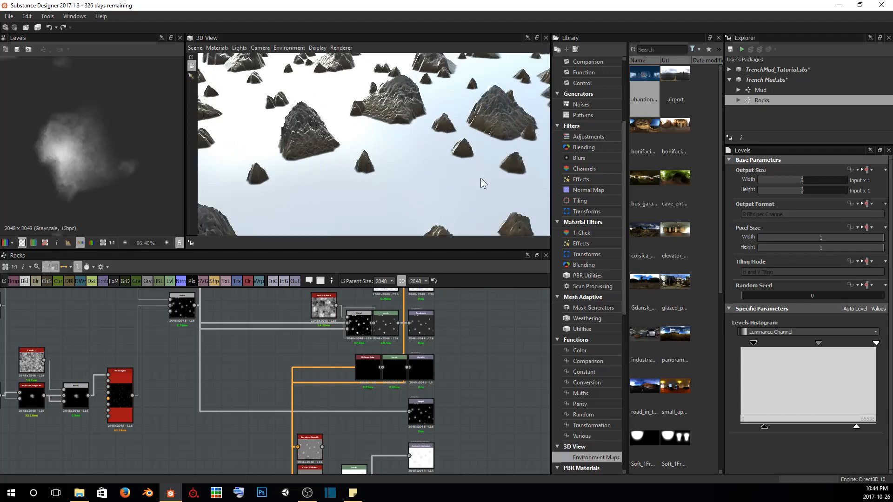
pyautogui.scroll(4, 143, 376)
pyautogui.moveTo(143, 377); pyautogui.dragTo(254, 350, button='middle')
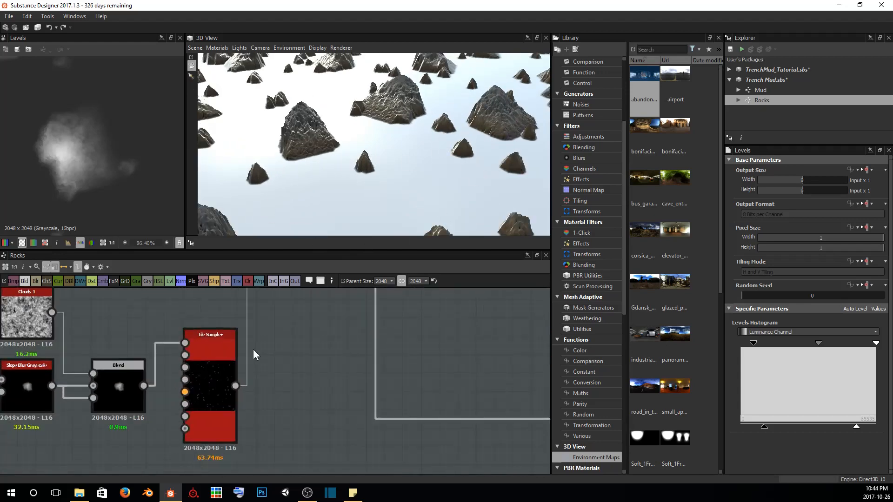
pyautogui.click(207, 372)
pyautogui.scroll(-15, 788, 396)
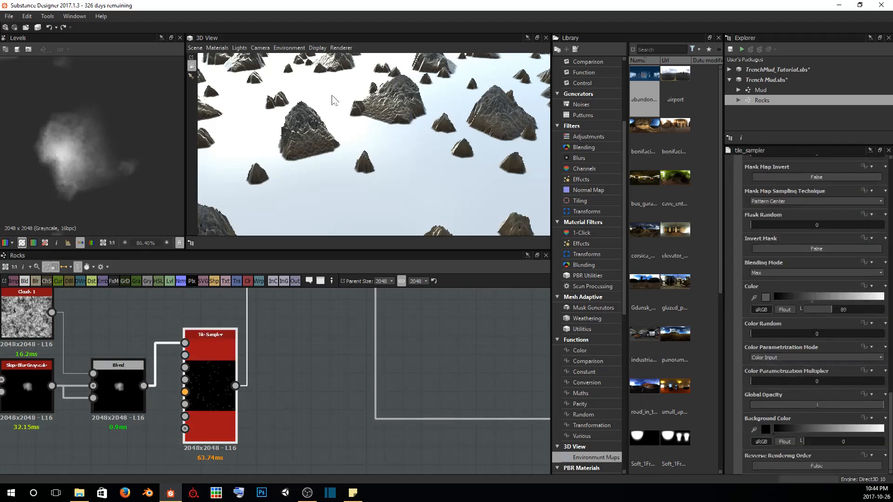
pyautogui.moveTo(362, 136); pyautogui.dragTo(429, 145)
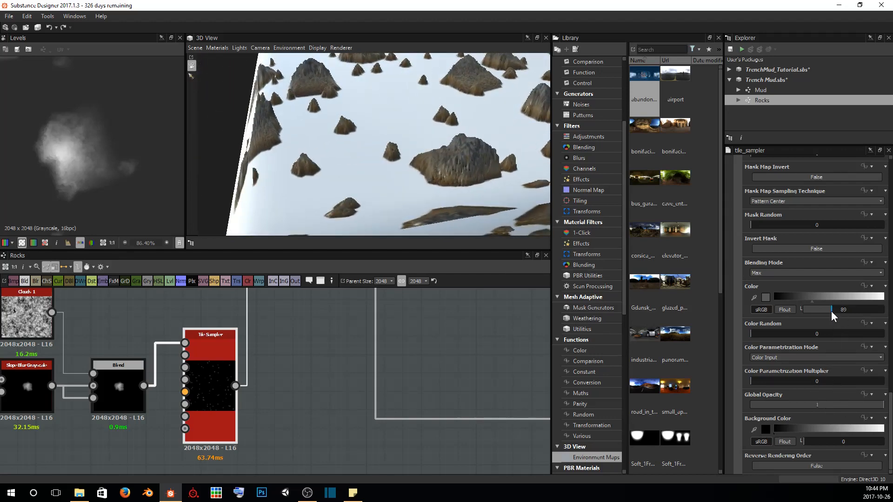
pyautogui.moveTo(831, 309); pyautogui.dragTo(822, 310)
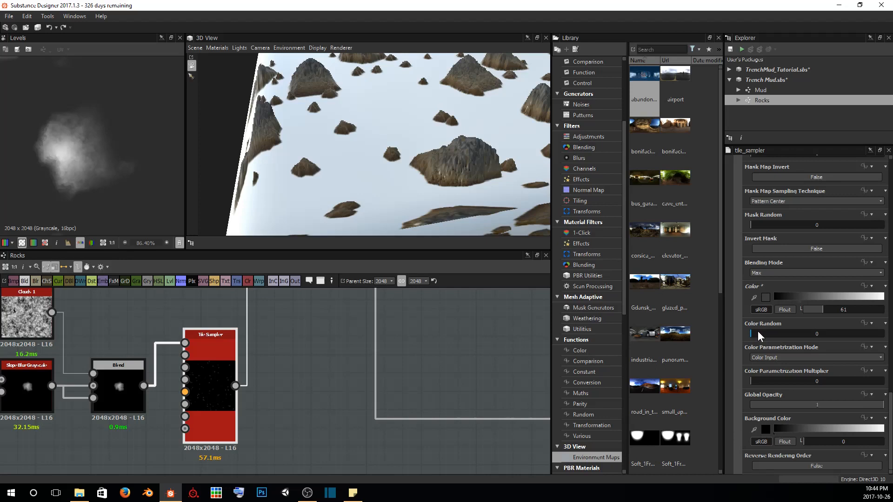
pyautogui.moveTo(758, 333); pyautogui.dragTo(778, 333)
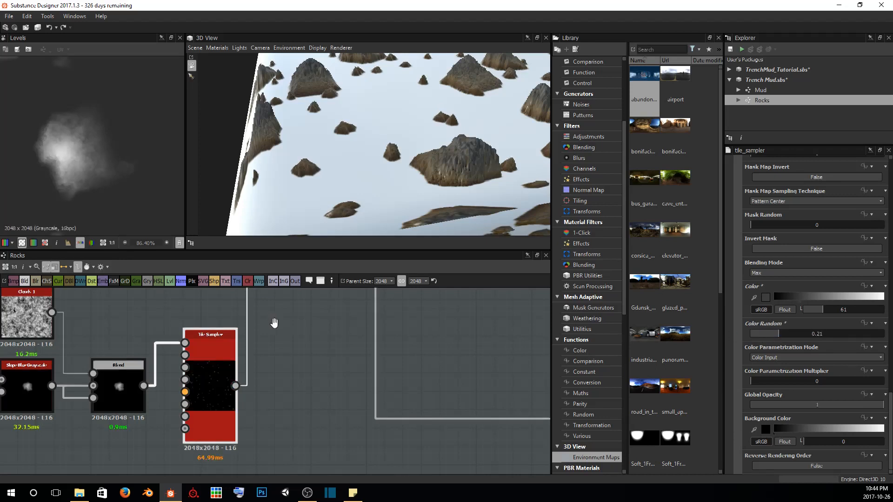
# Set the large-rock Tile Sampler's Color Random to 0.14 and review the rock heights on the 3D cube
pyautogui.moveTo(274, 322); pyautogui.dragTo(297, 442, button='middle')
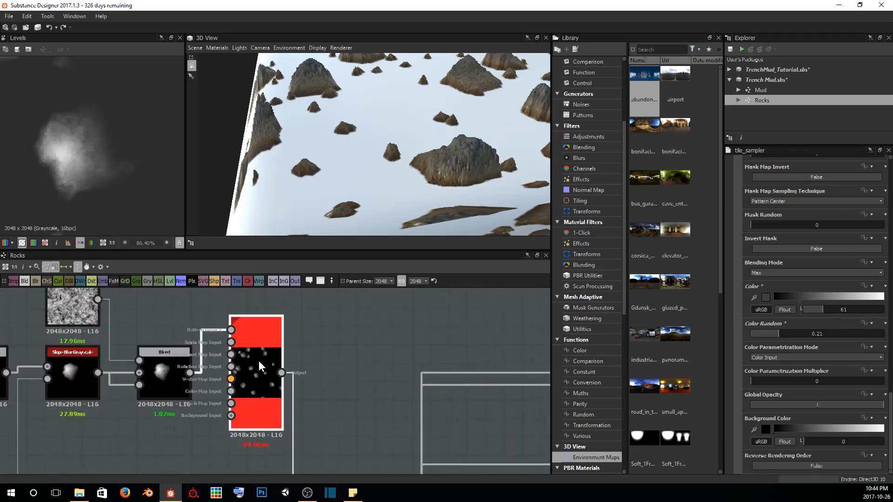
pyautogui.click(259, 366)
pyautogui.scroll(-10, 793, 375)
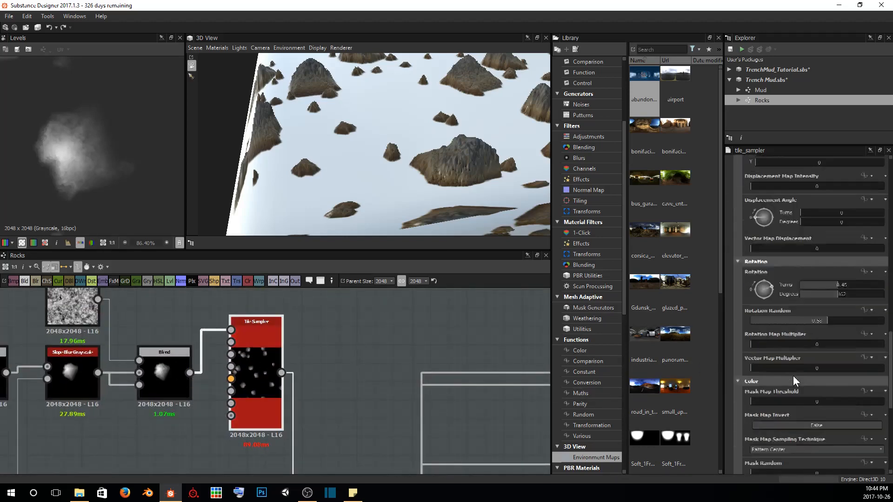
pyautogui.scroll(-5, 793, 376)
pyautogui.moveTo(480, 154); pyautogui.dragTo(455, 155)
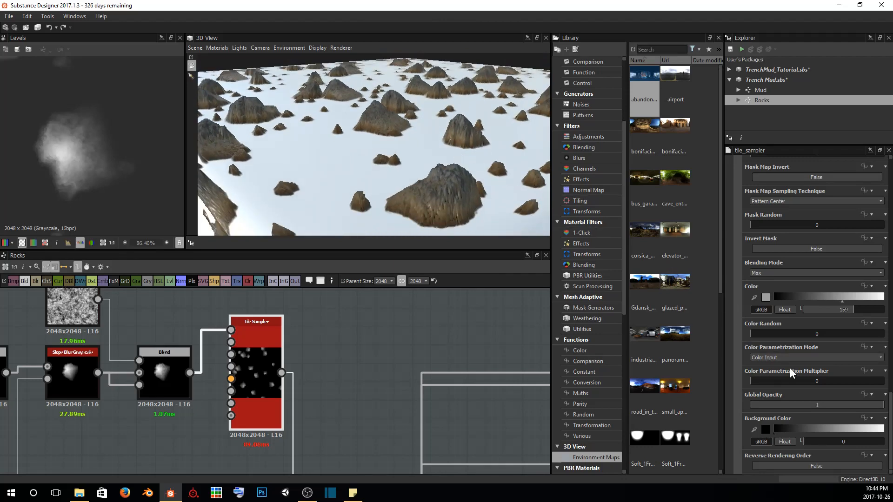
pyautogui.moveTo(758, 333); pyautogui.dragTo(769, 333)
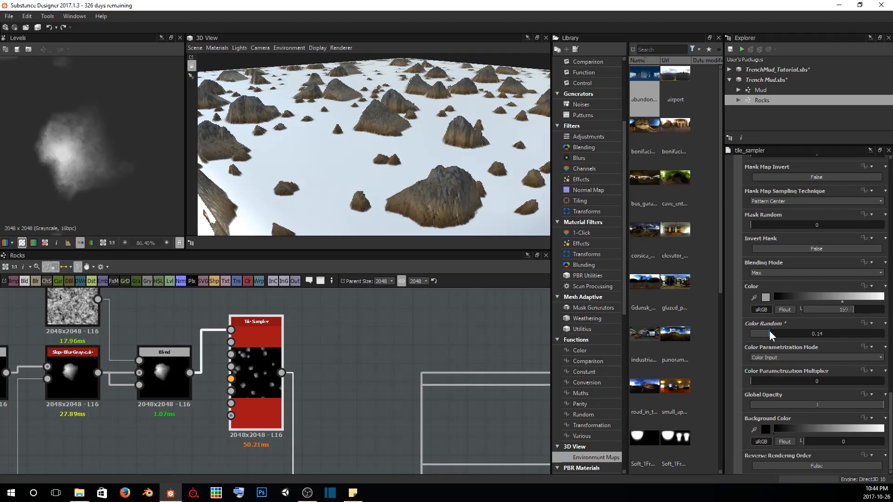
pyautogui.moveTo(398, 131); pyautogui.dragTo(362, 160)
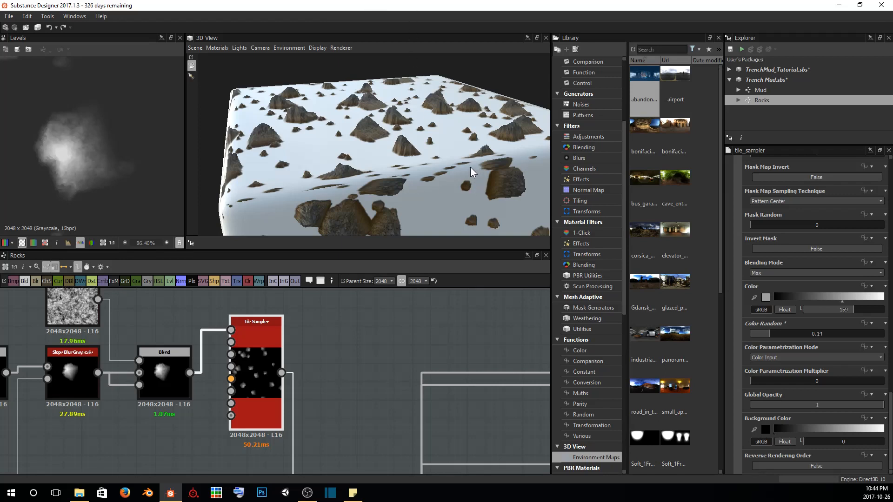
pyautogui.moveTo(376, 174); pyautogui.dragTo(419, 137)
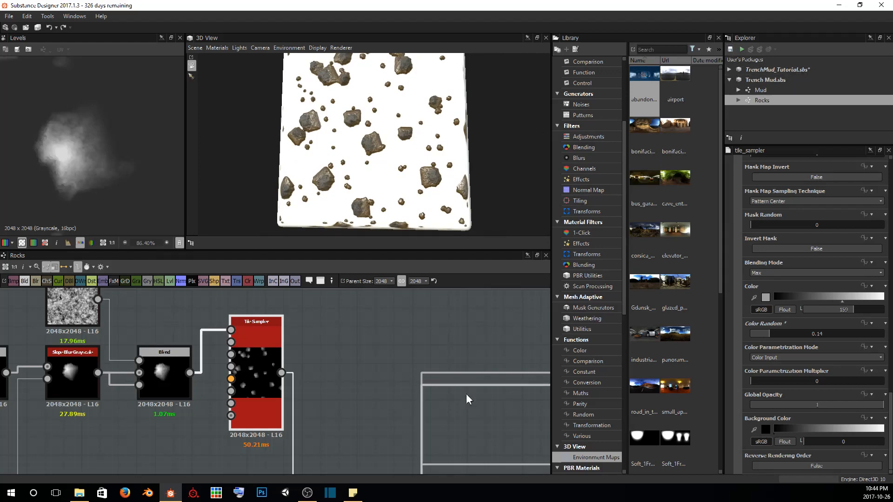
# Add an Ambient Occlusion (HBAO) filter node above the curvature Levels, near the Ambient Occlusion output
pyautogui.moveTo(458, 442); pyautogui.dragTo(309, 337, button='middle')
pyautogui.scroll(-4, 309, 337)
pyautogui.moveTo(426, 411); pyautogui.dragTo(275, 336, button='middle')
pyautogui.moveTo(357, 428); pyautogui.dragTo(382, 300, button='middle')
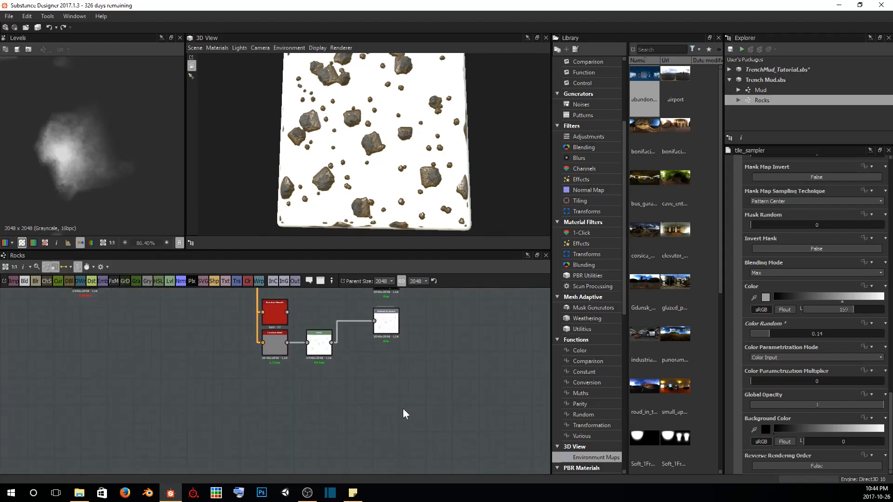
pyautogui.moveTo(404, 337)
pyautogui.mouseDown(button='middle')
pyautogui.moveTo(423, 402)
pyautogui.moveTo(454, 397)
pyautogui.mouseUp(button='middle')
pyautogui.scroll(3, 423, 407)
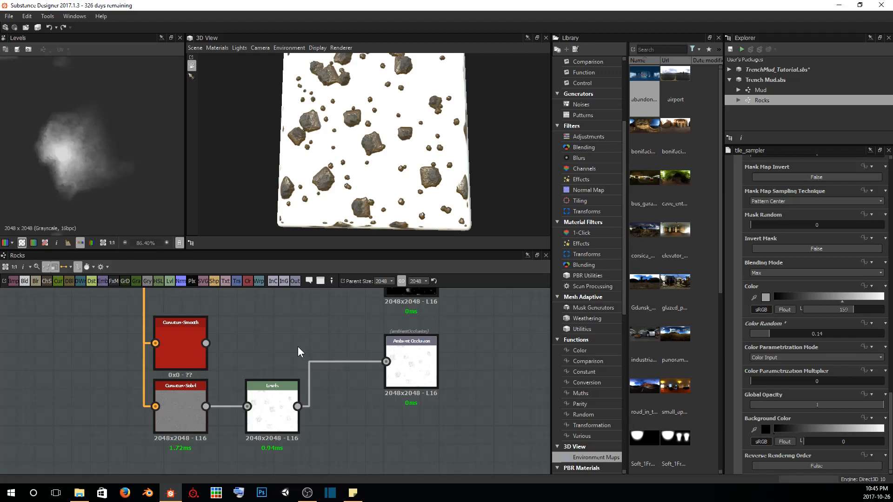
pyautogui.press('space')
pyautogui.write('ambie')
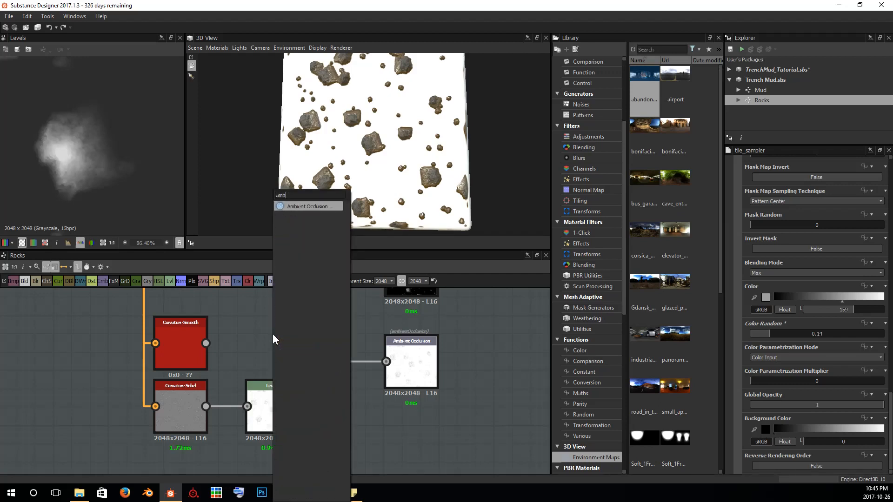
pyautogui.click(296, 206)
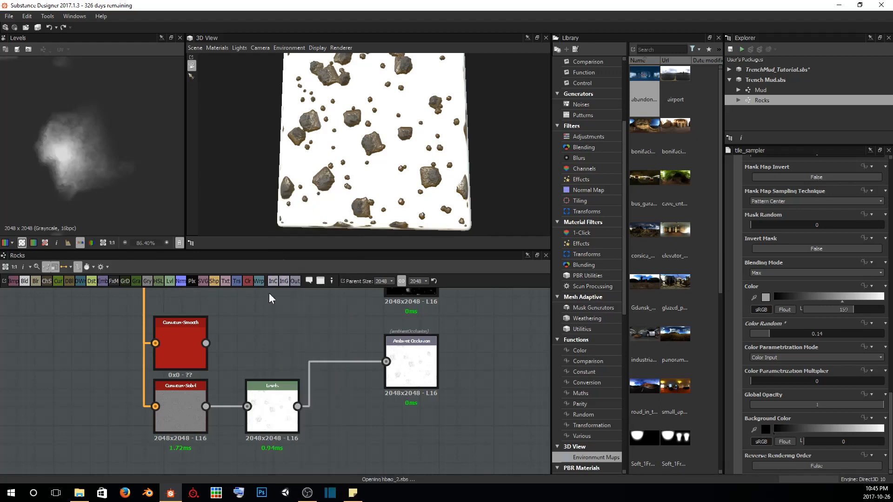
pyautogui.moveTo(265, 321); pyautogui.dragTo(303, 320)
# Connect the combined rock height Blend to the new Ambient Occlusion filter's height input and inspect its result in the 2D view
pyautogui.scroll(-5, 298, 308)
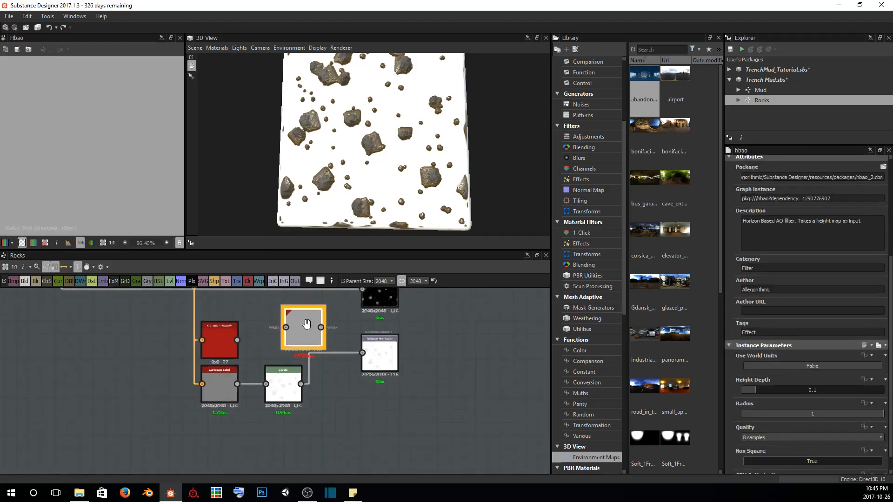
pyautogui.moveTo(230, 309); pyautogui.dragTo(250, 377, button='middle')
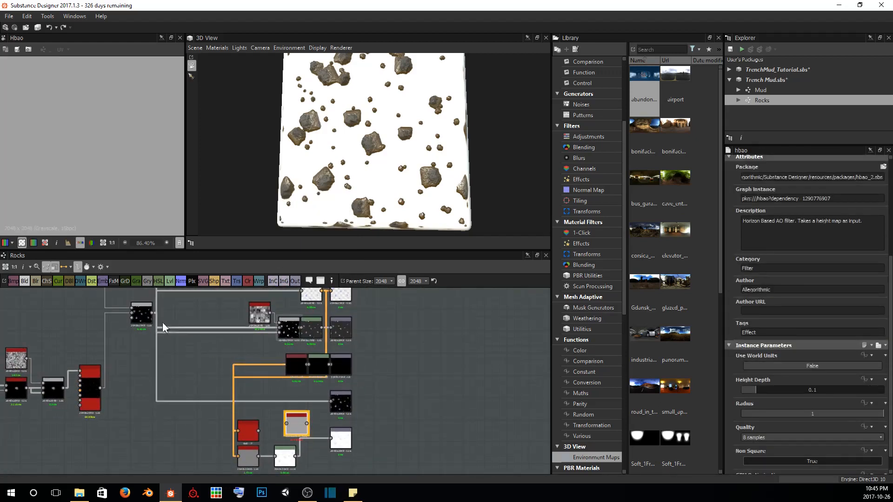
pyautogui.moveTo(152, 312); pyautogui.dragTo(286, 423)
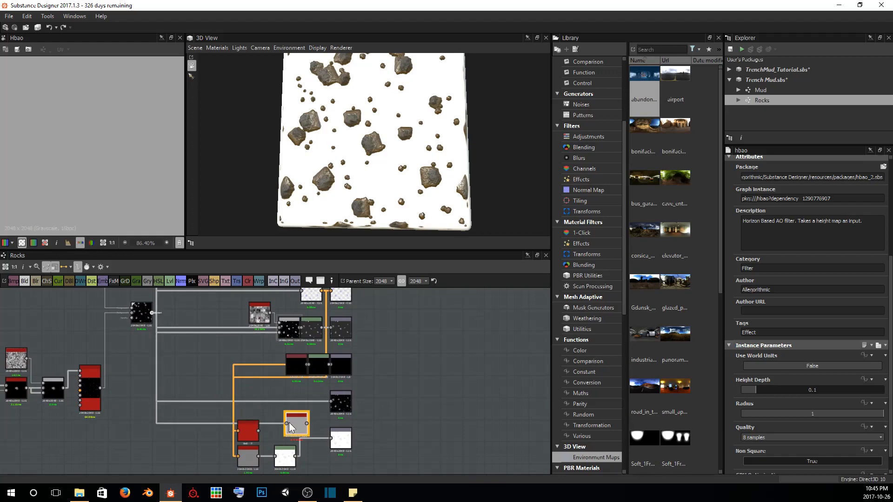
pyautogui.scroll(5, 94, 180)
pyautogui.scroll(-8, 94, 180)
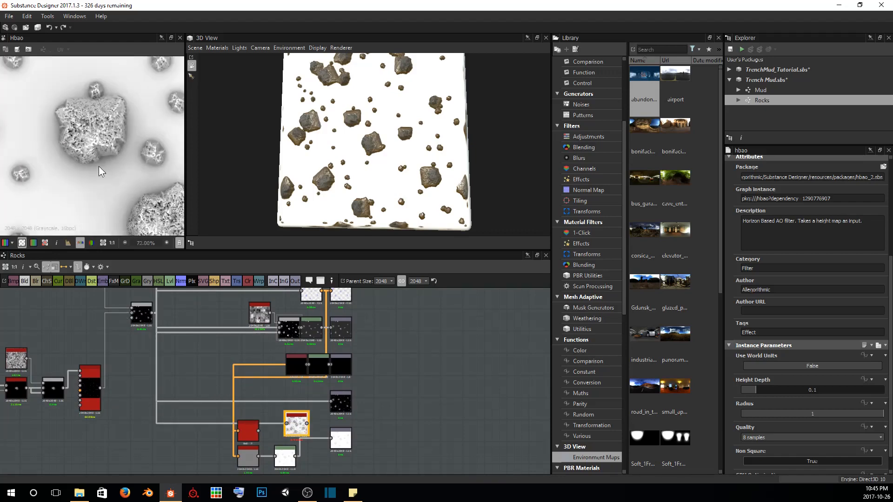
pyautogui.scroll(2, 108, 179)
pyautogui.scroll(-3, 131, 187)
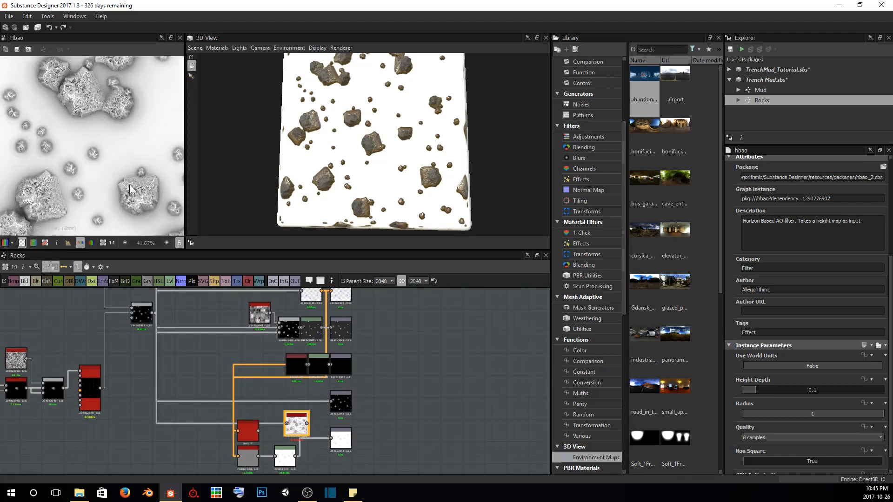
pyautogui.scroll(-2, 82, 139)
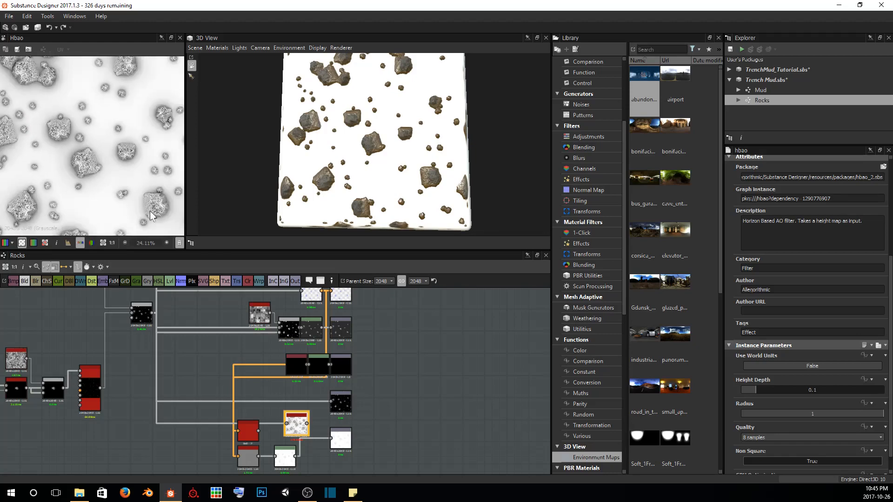
# Set the Ambient Occlusion filter's Height Depth to 0.17, Radius to 0.17 and Quality to 16 samples
pyautogui.scroll(5, 296, 424)
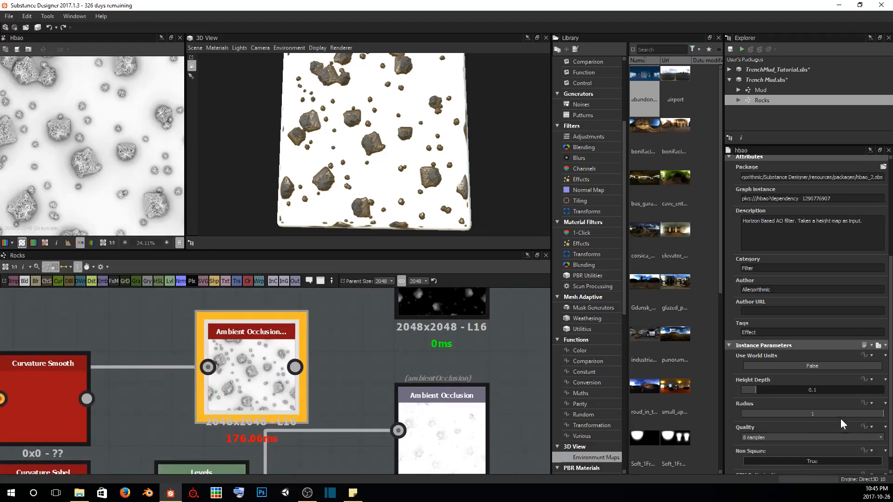
pyautogui.scroll(-1, 802, 409)
pyautogui.moveTo(763, 370)
pyautogui.mouseDown()
pyautogui.moveTo(828, 373)
pyautogui.moveTo(766, 375)
pyautogui.mouseUp()
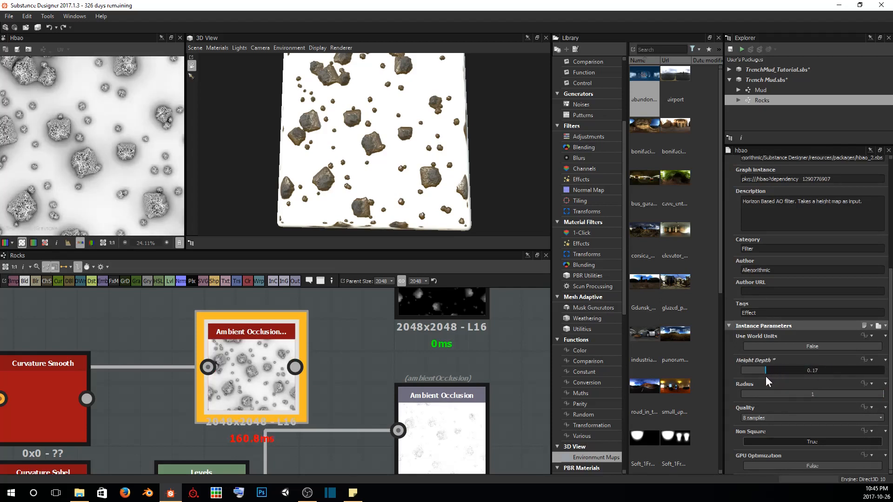
pyautogui.moveTo(881, 395); pyautogui.dragTo(750, 390)
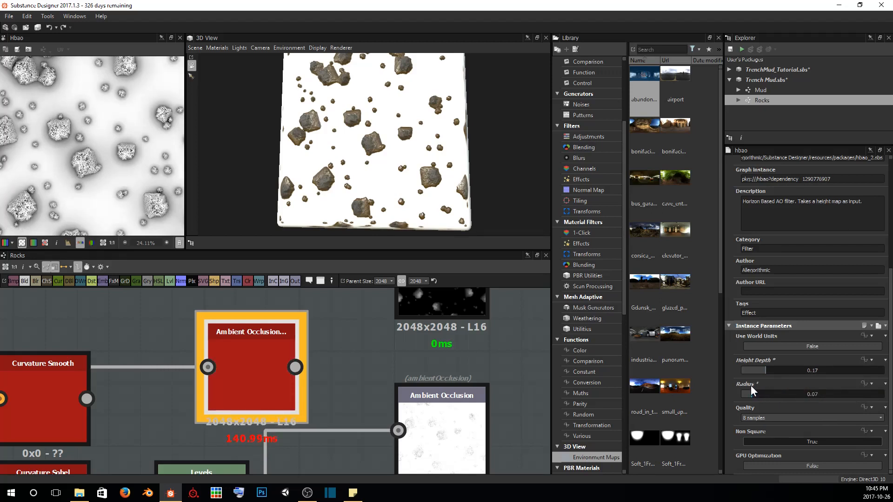
pyautogui.click(765, 418)
pyautogui.click(761, 438)
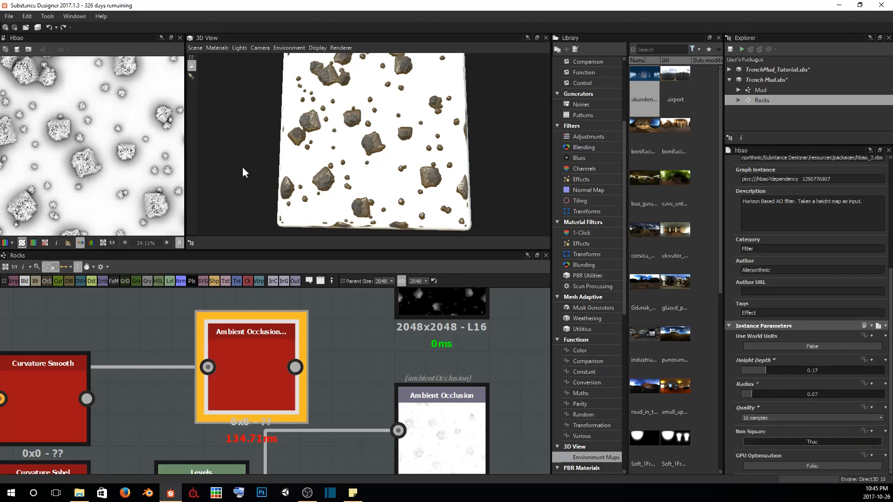
pyautogui.scroll(5, 75, 179)
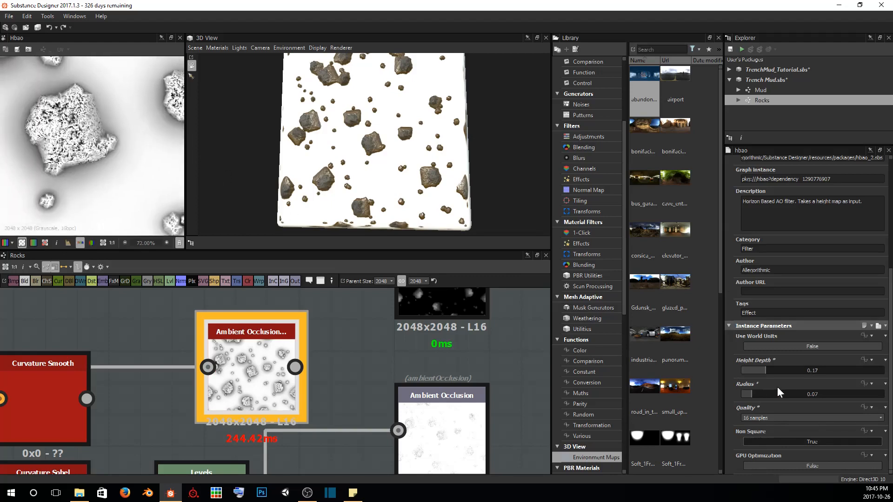
pyautogui.moveTo(753, 395); pyautogui.dragTo(763, 392)
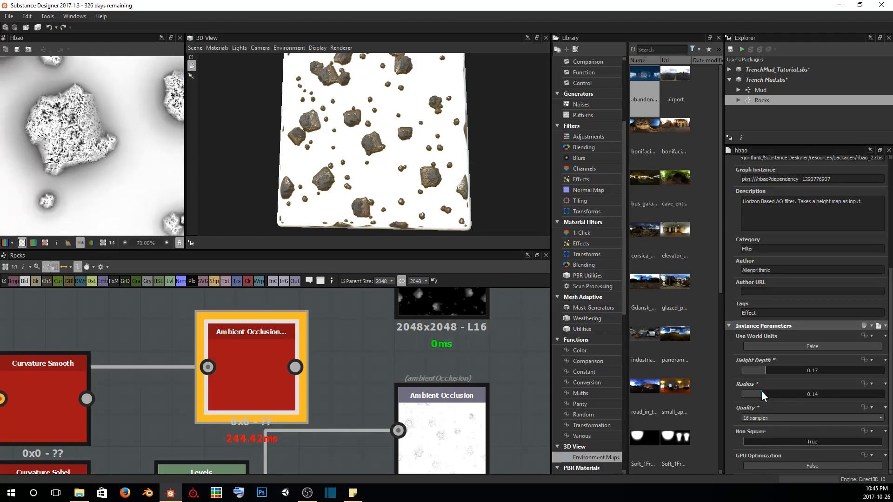
# Compare the Ambient Occlusion filter's compute time with GPU Optimization on and off, leaving it set to True
pyautogui.click(781, 465)
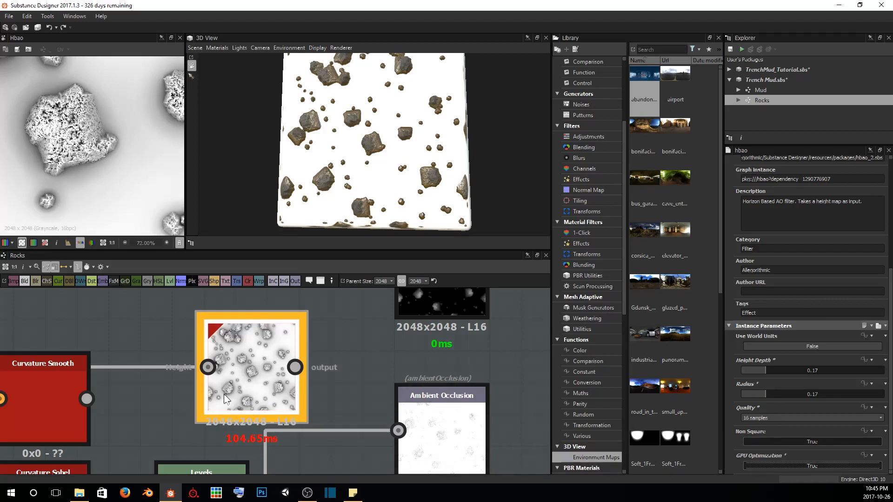
pyautogui.scroll(2, 251, 448)
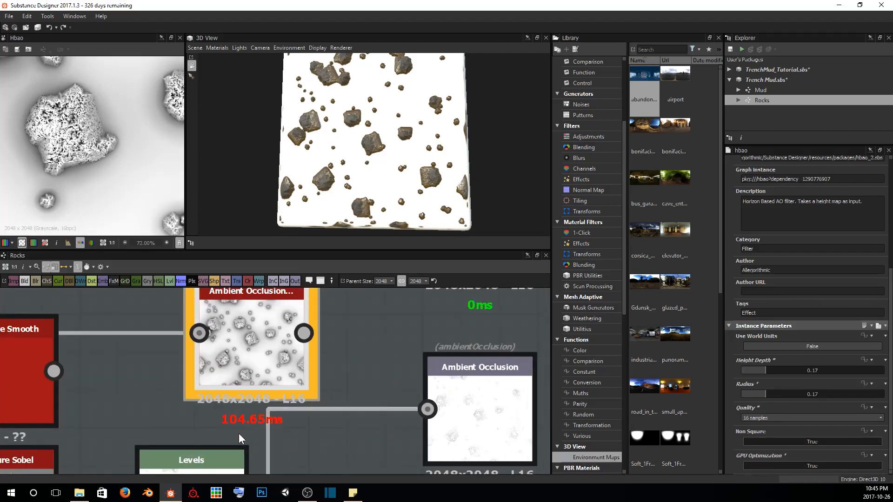
pyautogui.click(814, 466)
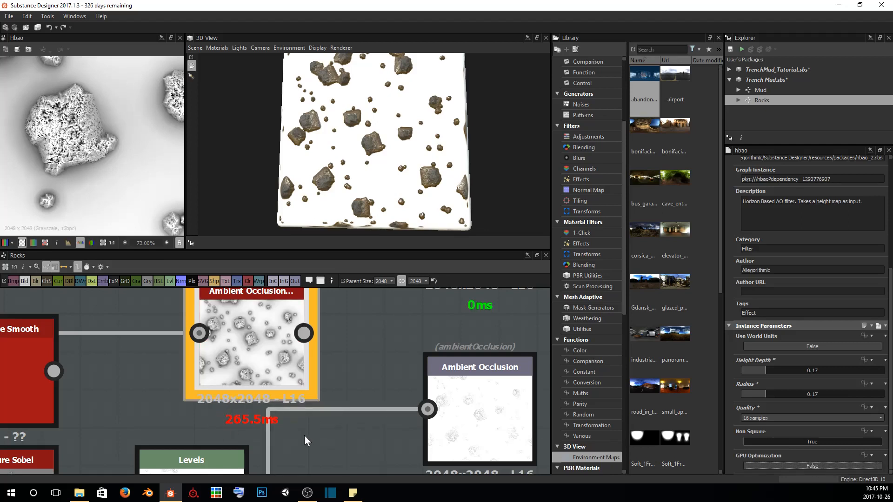
pyautogui.click(836, 467)
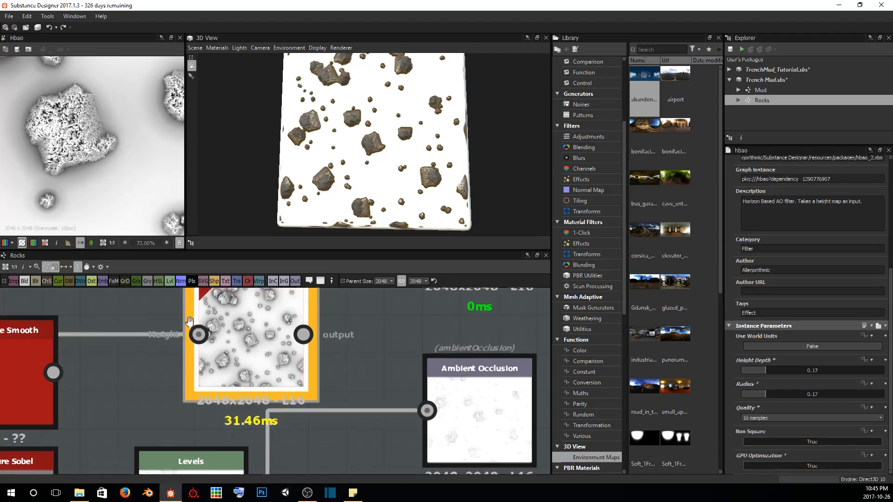
pyautogui.moveTo(189, 344); pyautogui.dragTo(180, 361, button='middle')
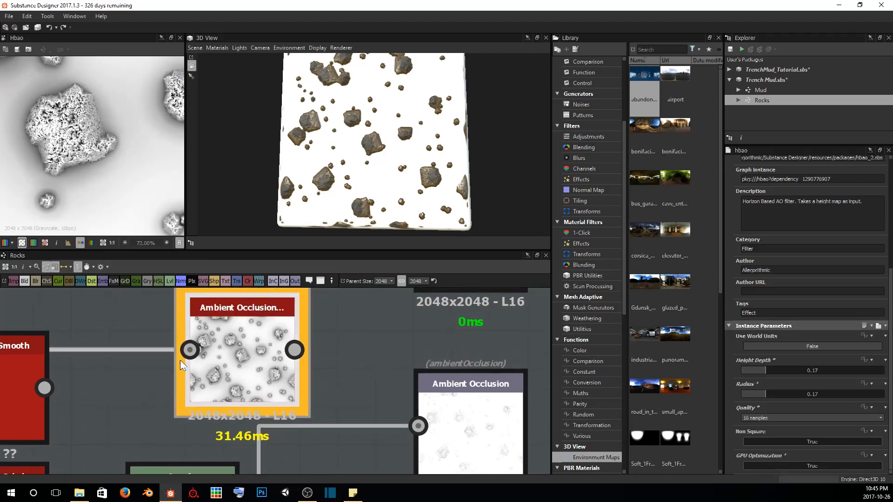
pyautogui.click(805, 467)
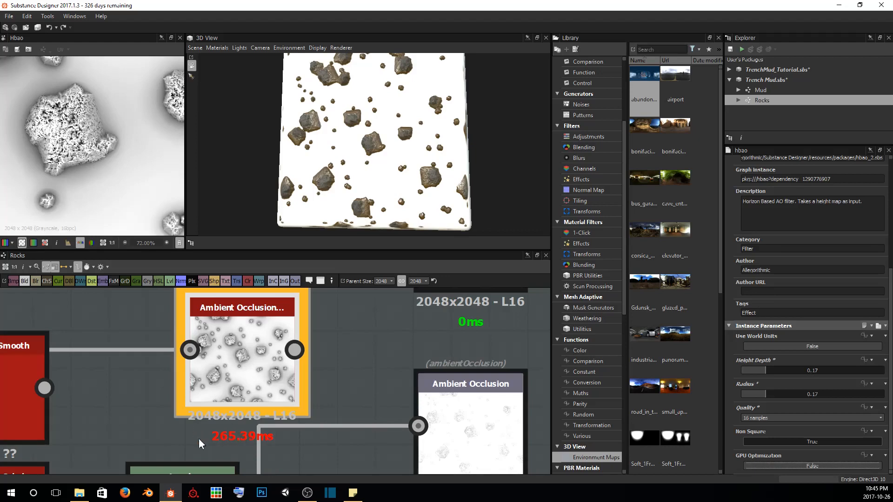
pyautogui.click(811, 466)
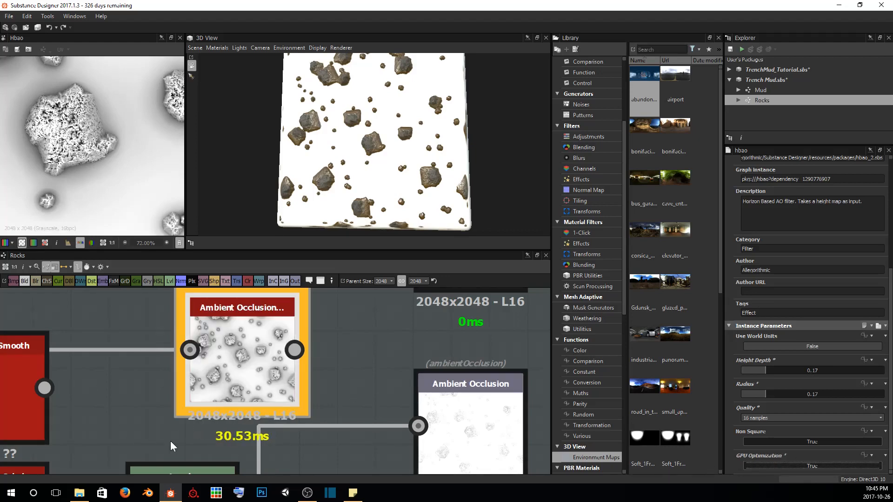
# Move the Ambient Occlusion filter node up, level with the Height output and clear of the curvature nodes
pyautogui.scroll(-4, 61, 95)
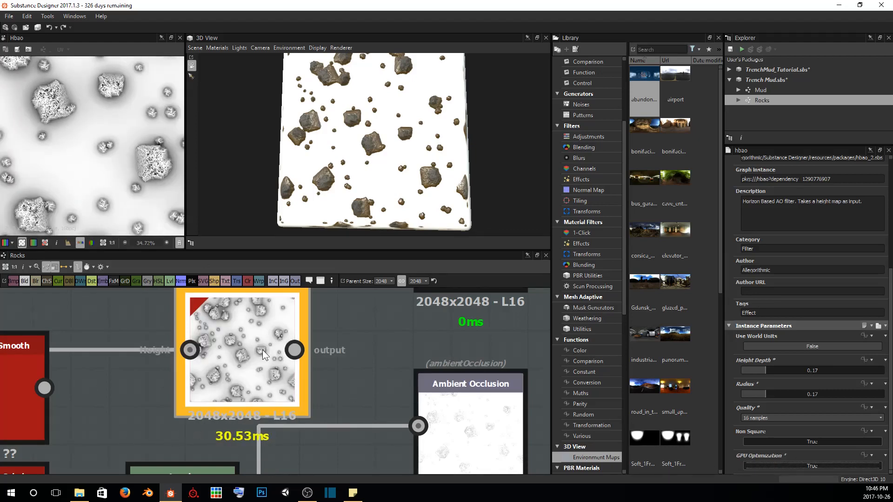
pyautogui.scroll(-4, 262, 350)
pyautogui.moveTo(261, 349); pyautogui.dragTo(306, 356, button='middle')
pyautogui.moveTo(306, 356); pyautogui.dragTo(259, 311)
pyautogui.moveTo(288, 318); pyautogui.dragTo(305, 336, button='middle')
pyautogui.moveTo(305, 335); pyautogui.dragTo(269, 316)
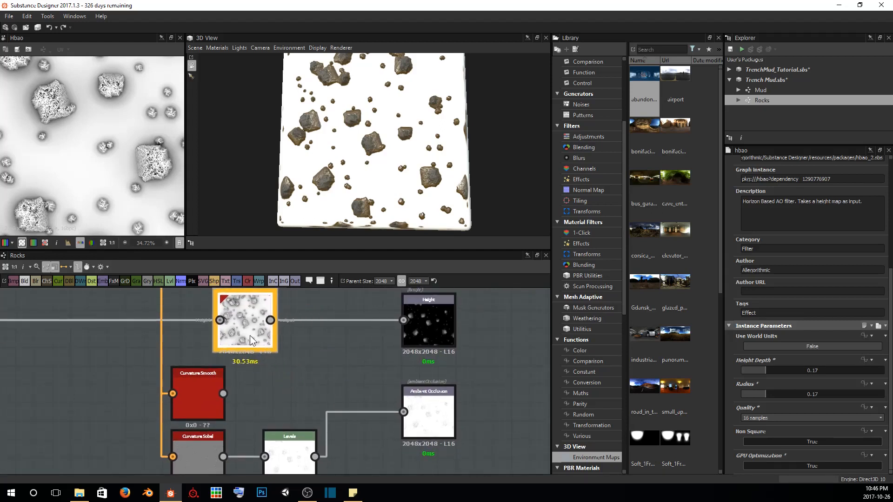
# Display the curvature Levels result in the 2D view and examine the detail on the large rock
pyautogui.doubleClick(286, 457)
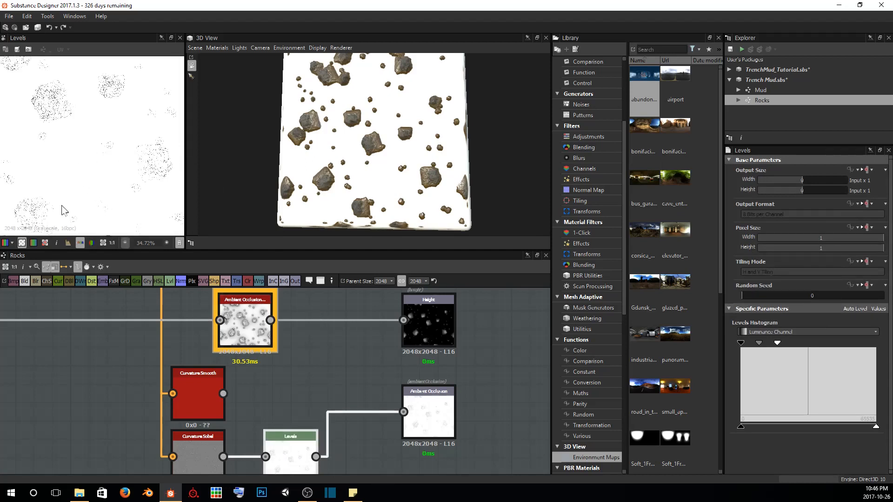
pyautogui.scroll(3, 56, 172)
pyautogui.scroll(1, 95, 179)
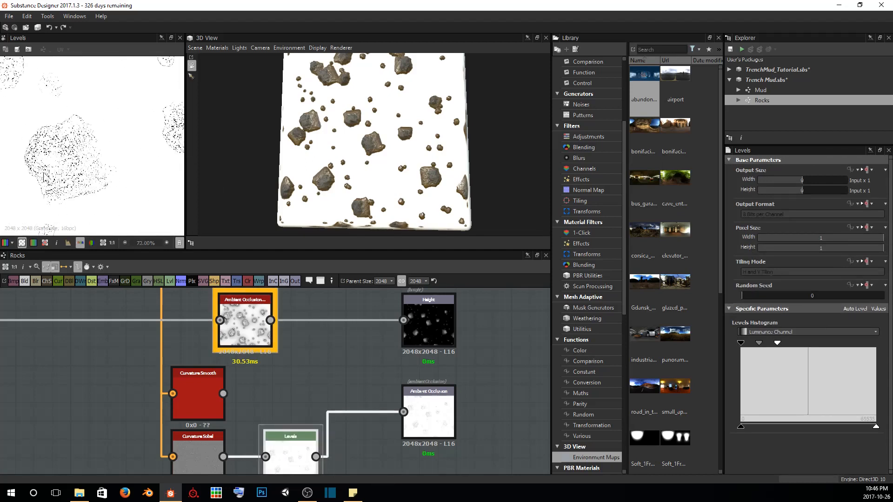
# Move the Levels and Ambient Occlusion filter nodes farther right, leaving free space after the two curvature nodes
pyautogui.moveTo(293, 452); pyautogui.dragTo(284, 406, button='middle')
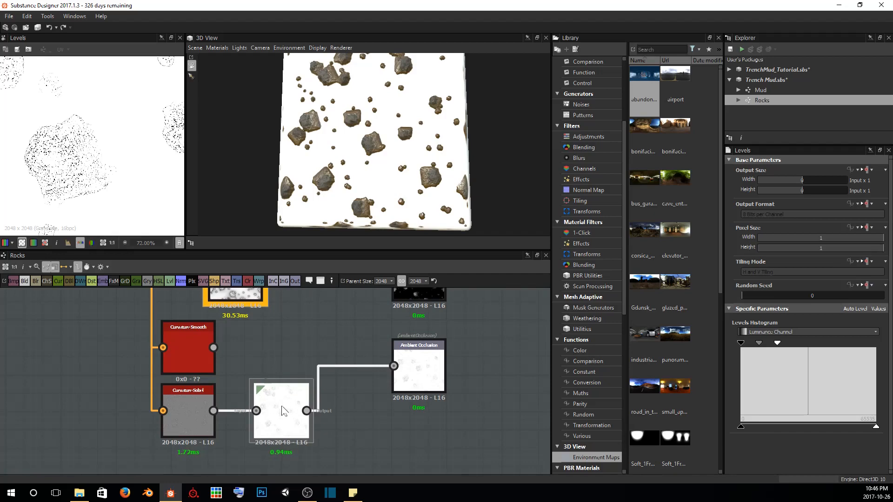
pyautogui.moveTo(261, 346); pyautogui.dragTo(355, 343, button='middle')
pyautogui.scroll(-2, 235, 341)
pyautogui.moveTo(166, 340)
pyautogui.mouseDown()
pyautogui.moveTo(265, 356)
pyautogui.moveTo(170, 356)
pyautogui.mouseUp()
pyautogui.click(172, 377)
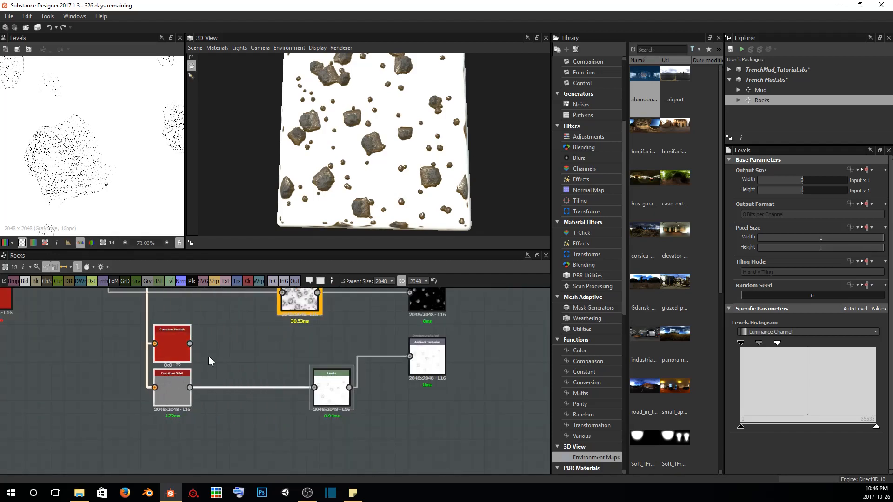
# Display the Curvature Smooth result in the 2D view and swap the curvature nodes so Curvature Sobel sits above Curvature Smooth
pyautogui.doubleClick(173, 378)
pyautogui.doubleClick(173, 345)
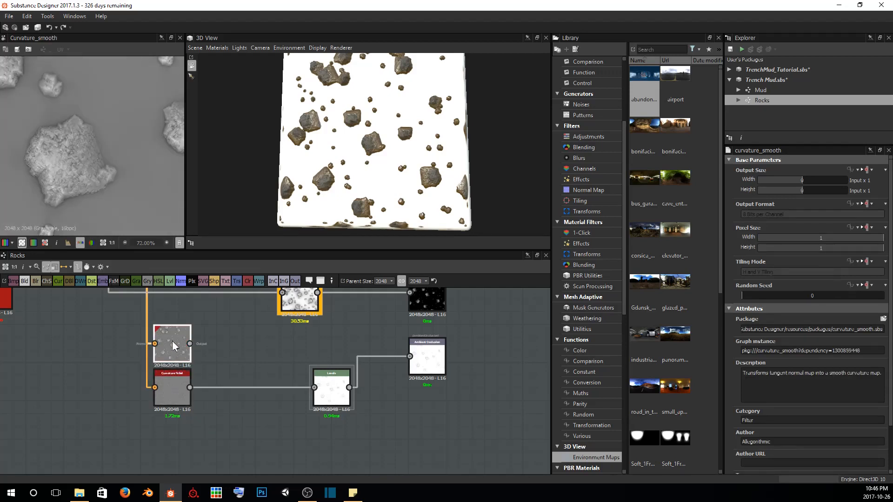
pyautogui.moveTo(172, 341); pyautogui.dragTo(176, 420)
pyautogui.moveTo(179, 387); pyautogui.dragTo(182, 336)
pyautogui.moveTo(170, 417); pyautogui.dragTo(169, 379)
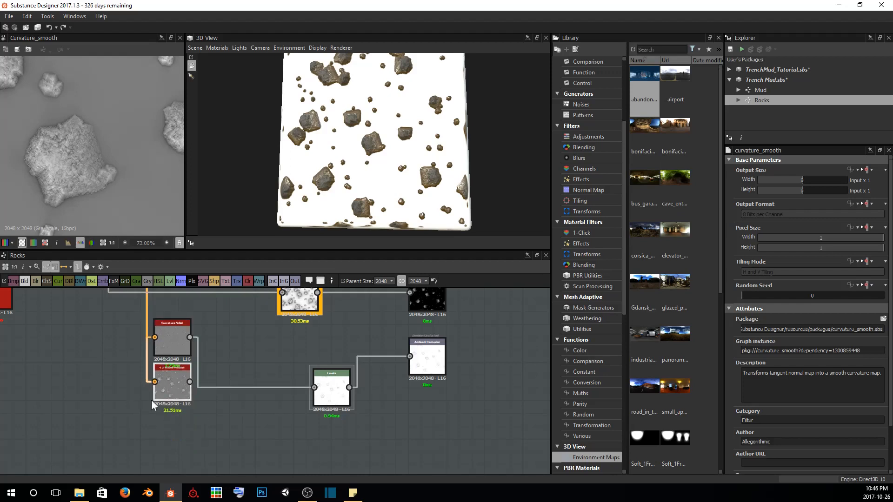
pyautogui.scroll(4, 165, 407)
pyautogui.moveTo(183, 378); pyautogui.dragTo(182, 423, button='middle')
pyautogui.scroll(-1, 164, 399)
pyautogui.moveTo(294, 356); pyautogui.dragTo(261, 380, button='middle')
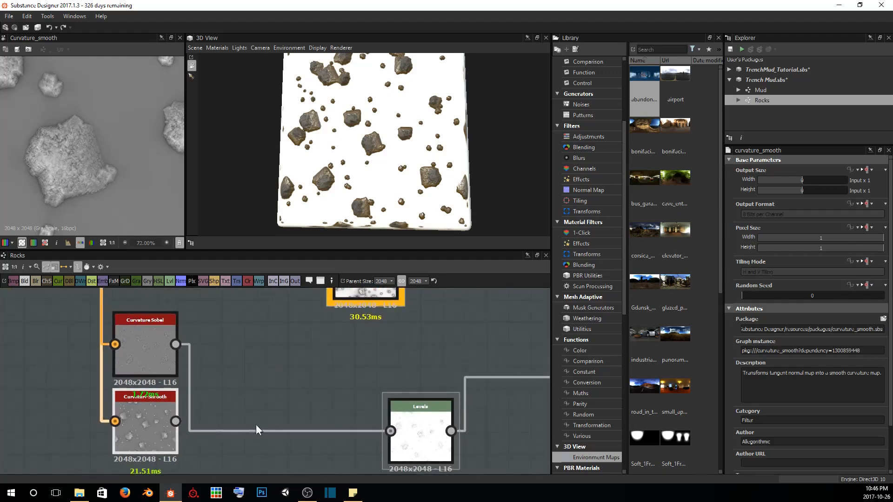
# Add a Blend node with Curvature Sobel as foreground and Curvature Smooth as background, and connect its output to the Levels
pyautogui.press('space')
pyautogui.write('blend')
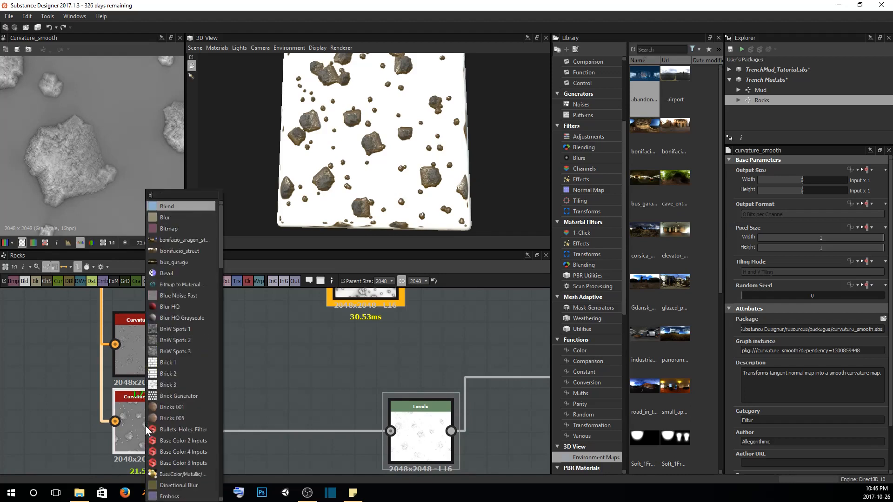
pyautogui.press('Return')
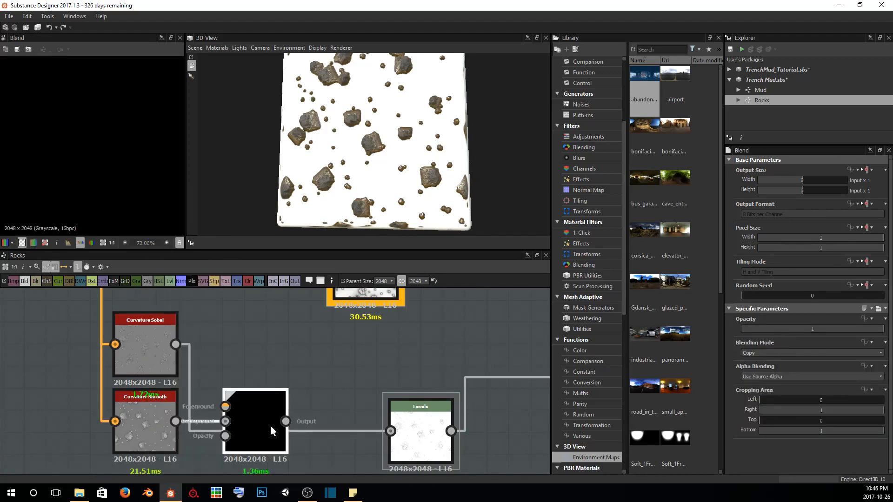
pyautogui.moveTo(270, 425); pyautogui.dragTo(309, 412)
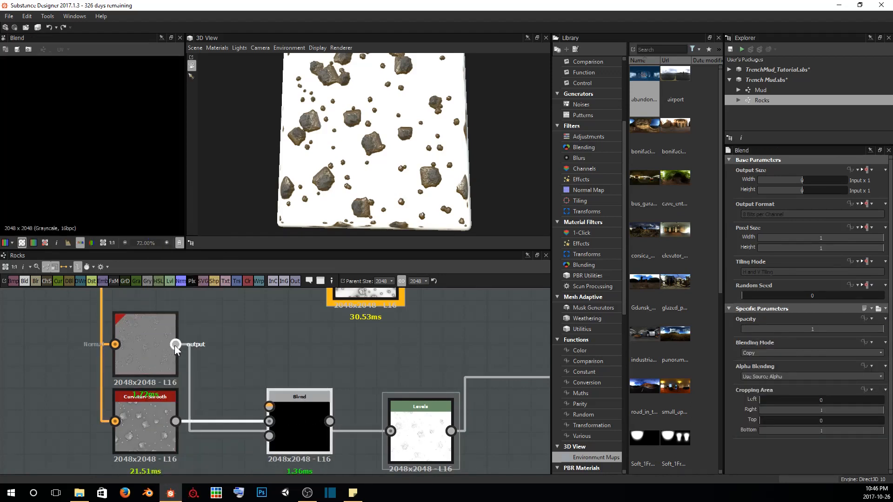
pyautogui.moveTo(175, 344); pyautogui.dragTo(267, 406)
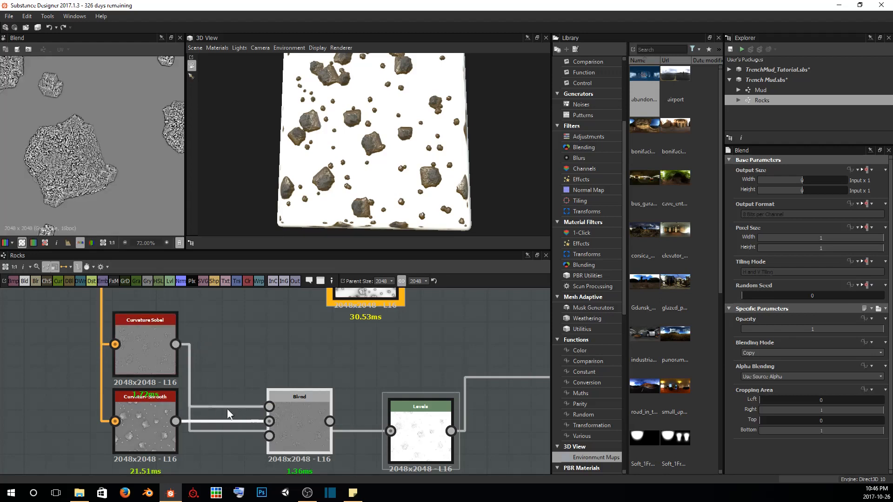
pyautogui.moveTo(334, 420); pyautogui.dragTo(429, 418)
pyautogui.moveTo(305, 413); pyautogui.dragTo(346, 411)
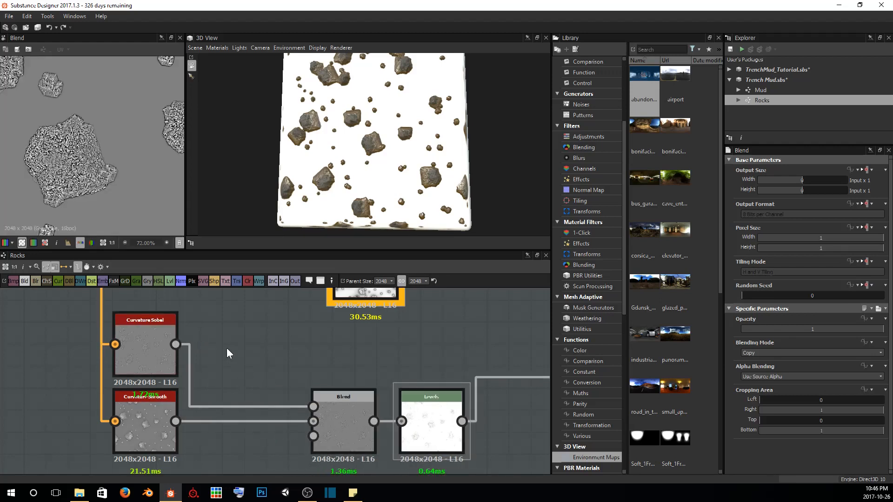
# Inspect the Curvature Sobel result up close and insert a Blur HQ Grayscale node between it and the Blend
pyautogui.doubleClick(152, 349)
pyautogui.scroll(8, 88, 142)
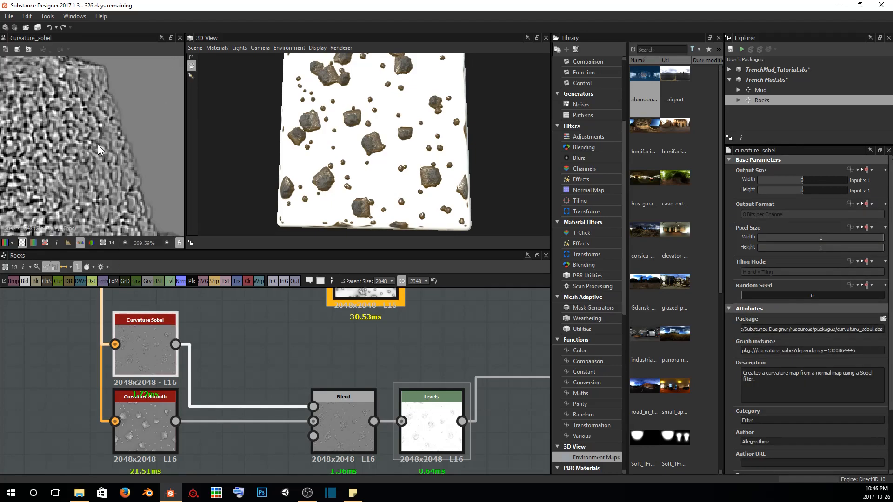
pyautogui.scroll(-2, 91, 130)
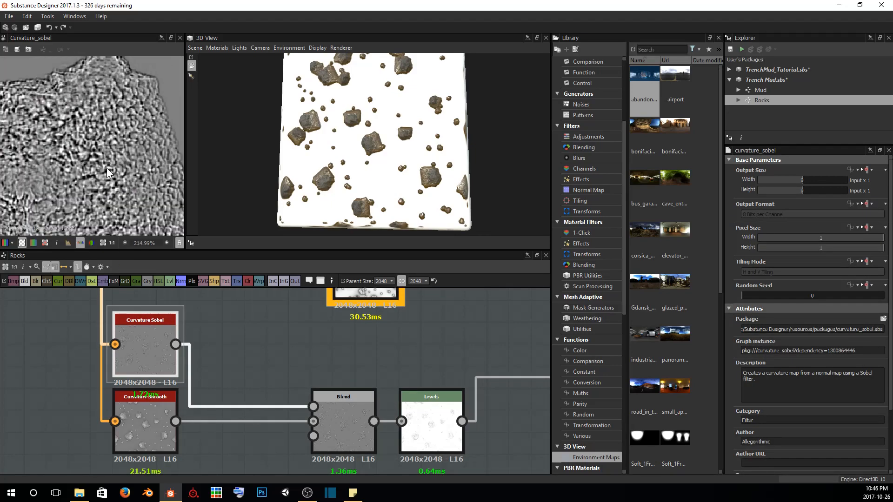
pyautogui.press('space')
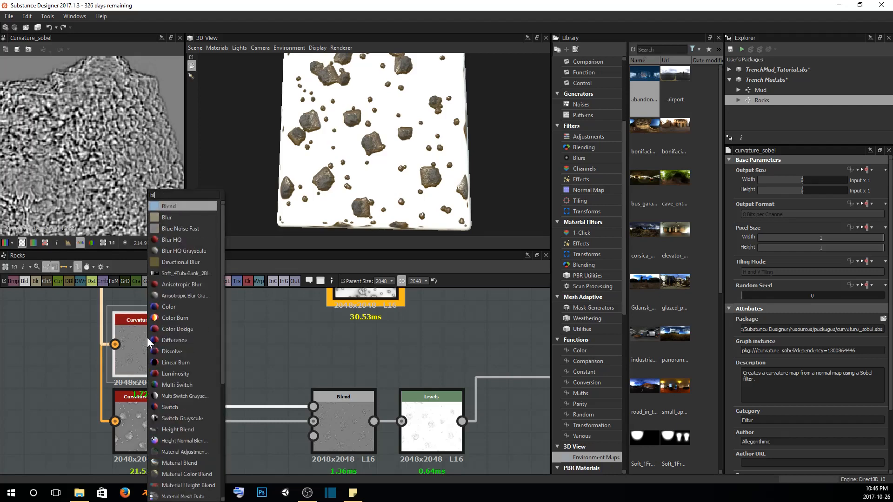
pyautogui.write('blu')
pyautogui.press('Down')
pyautogui.press('Down')
pyautogui.press('Down')
pyautogui.press('Return')
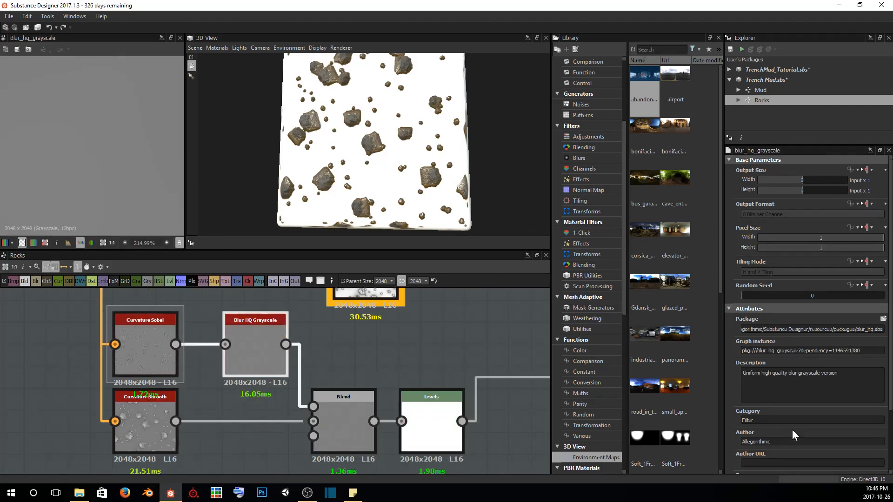
# Set the Blur HQ Grayscale node's Intensity to 0.15 after trying several low values on the Sobel curvature
pyautogui.scroll(-3, 791, 423)
pyautogui.moveTo(828, 445); pyautogui.dragTo(736, 445)
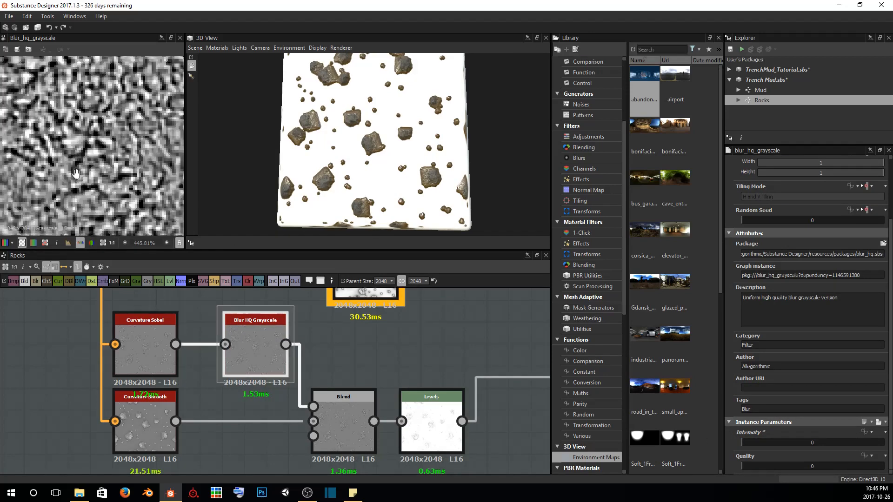
pyautogui.scroll(4, 67, 138)
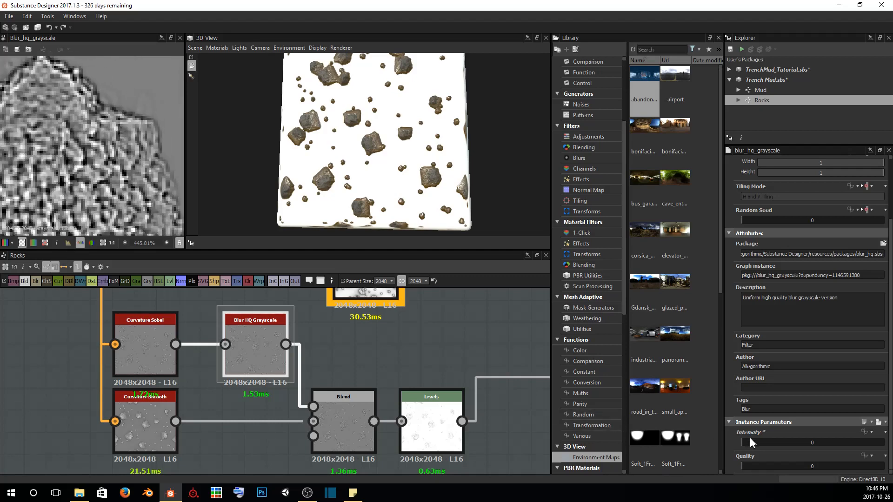
pyautogui.moveTo(741, 441); pyautogui.dragTo(744, 441)
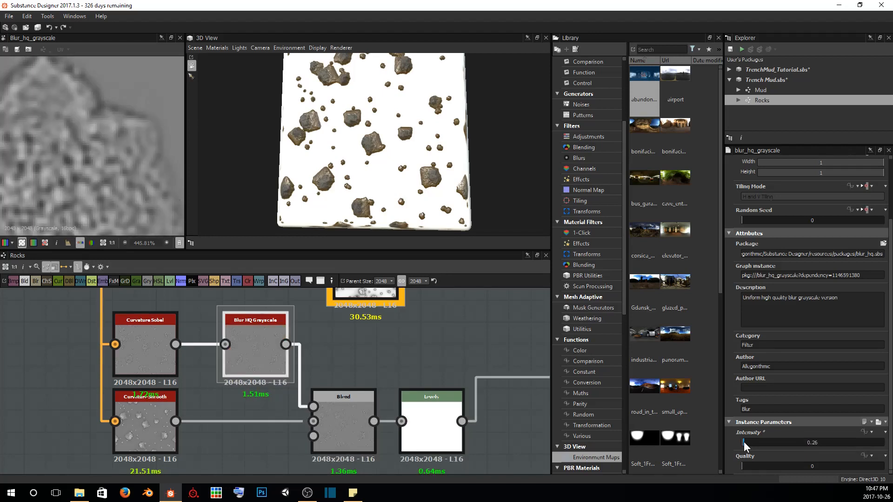
pyautogui.doubleClick(810, 444)
pyautogui.write('0.2')
pyautogui.press('Return')
pyautogui.doubleClick(810, 442)
pyautogui.write('.15')
pyautogui.press('Return')
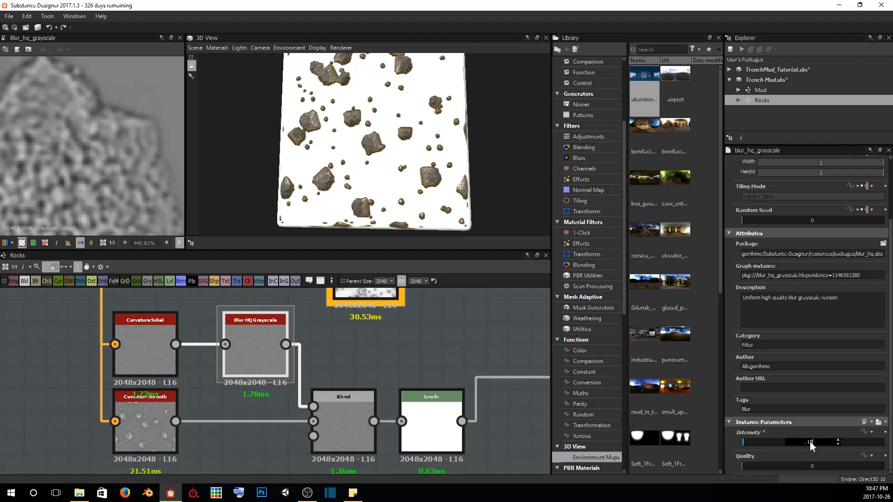
# Compare the blurred curvature with the unblurred Curvature Sobel result up close in the 2D view
pyautogui.scroll(-5, 82, 161)
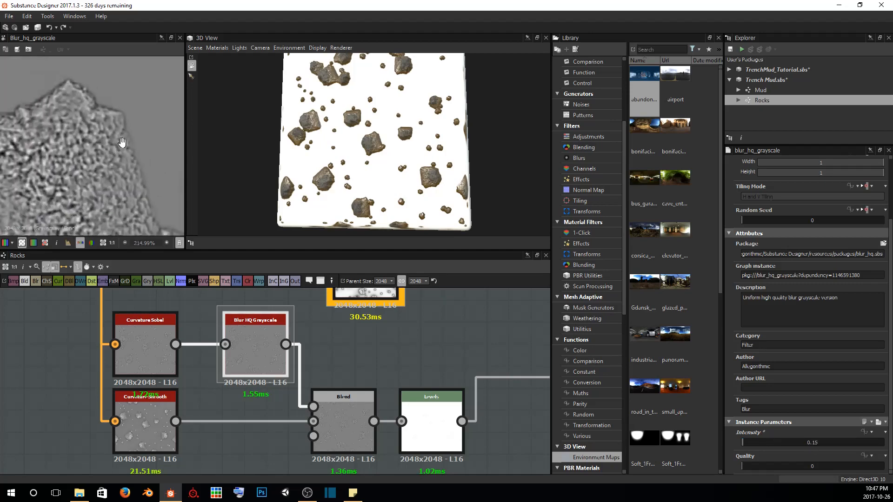
pyautogui.scroll(7, 115, 158)
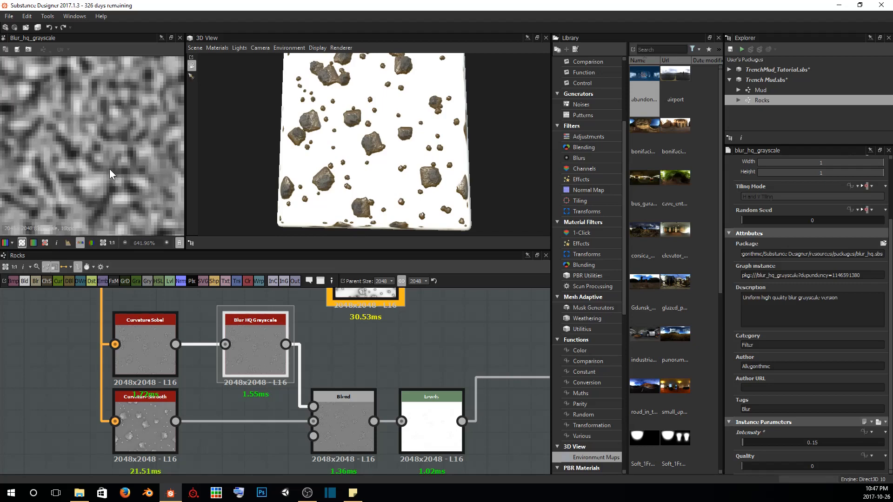
pyautogui.doubleClick(148, 342)
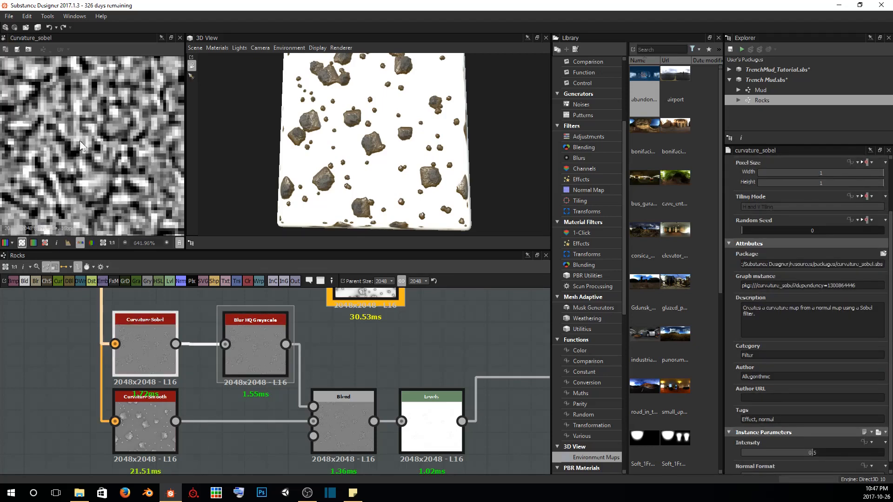
# Display the curvature Blend in the 2D view and set its Blending Mode to Overlay
pyautogui.moveTo(344, 444); pyautogui.dragTo(312, 408, button='middle')
pyautogui.doubleClick(310, 394)
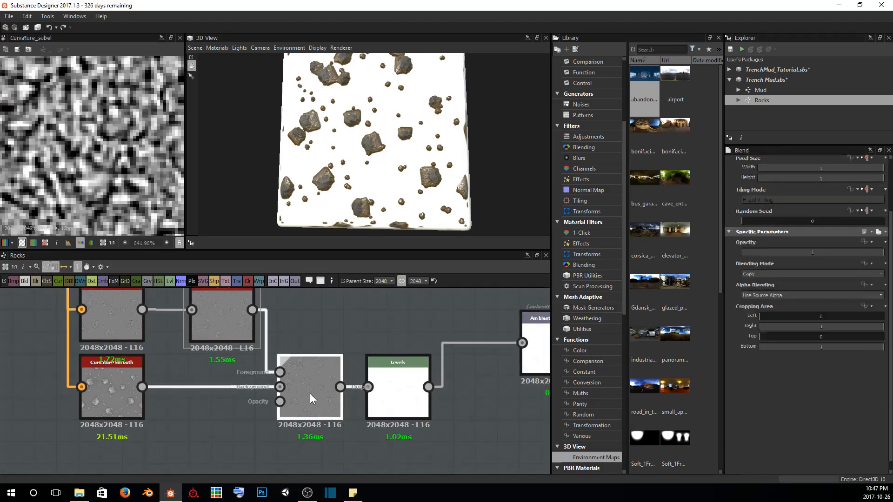
pyautogui.scroll(-10, 99, 167)
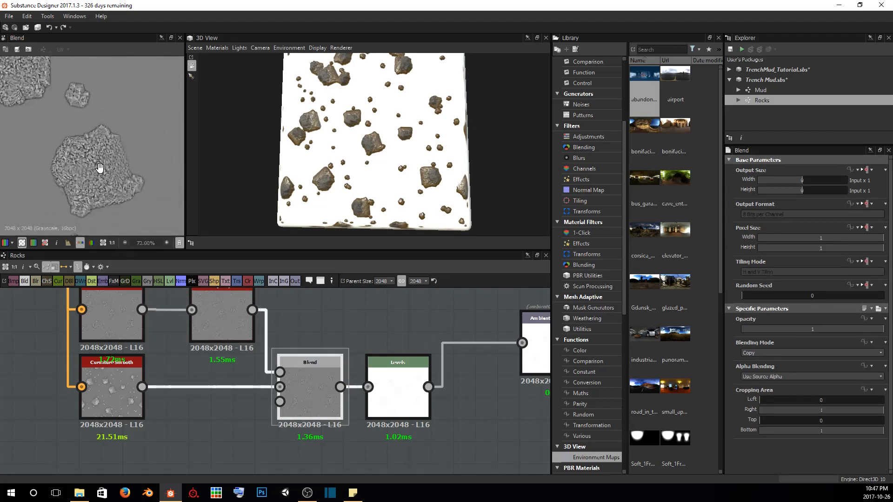
pyautogui.click(778, 353)
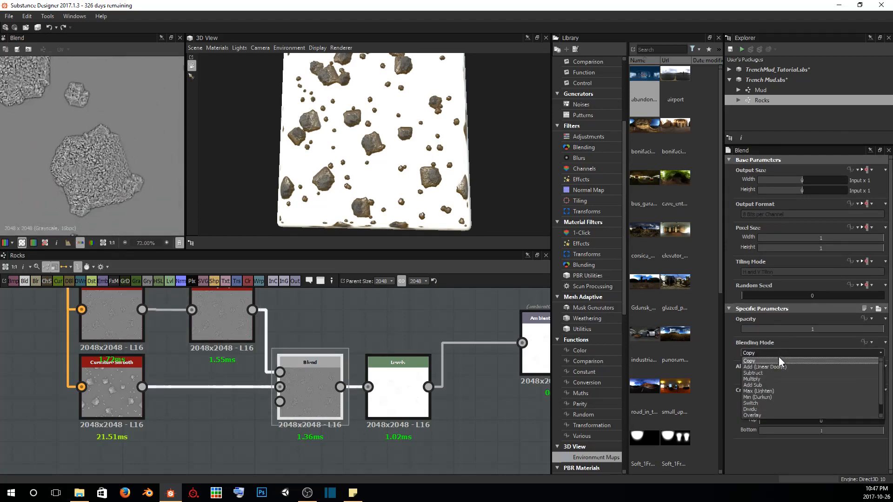
pyautogui.click(760, 403)
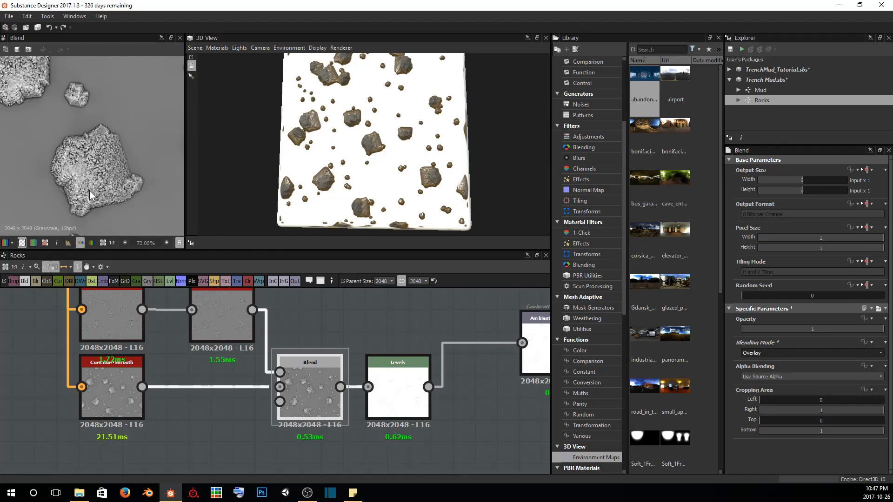
# Examine the overlaid curvature detail across the large rock's surface and edges in the 2D view
pyautogui.scroll(-4, 110, 123)
pyautogui.scroll(4, 111, 133)
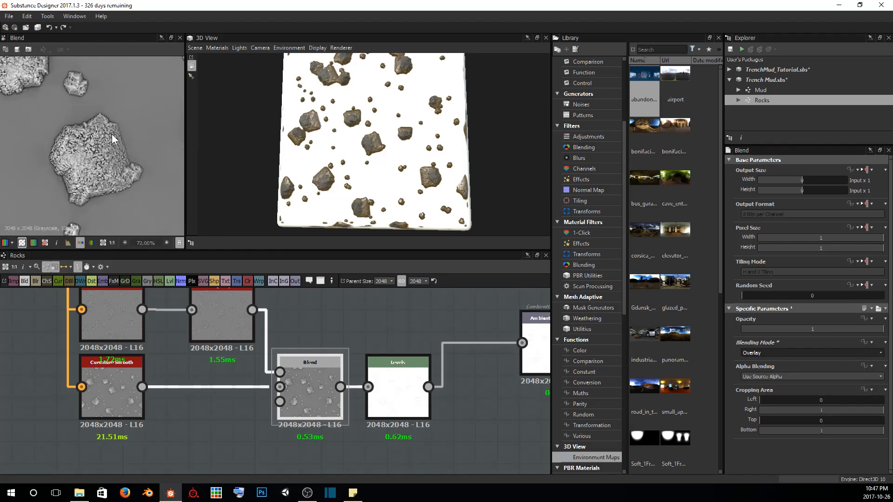
pyautogui.scroll(-1, 112, 134)
pyautogui.scroll(4, 113, 149)
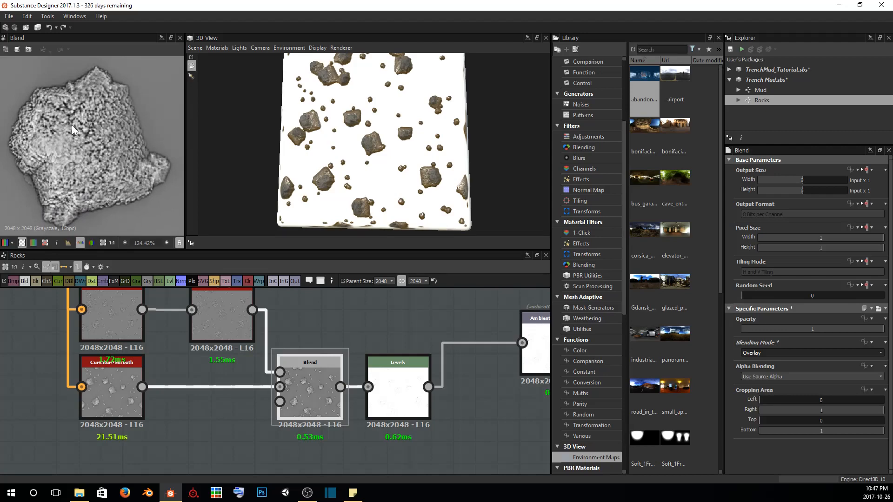
pyautogui.scroll(2, 83, 139)
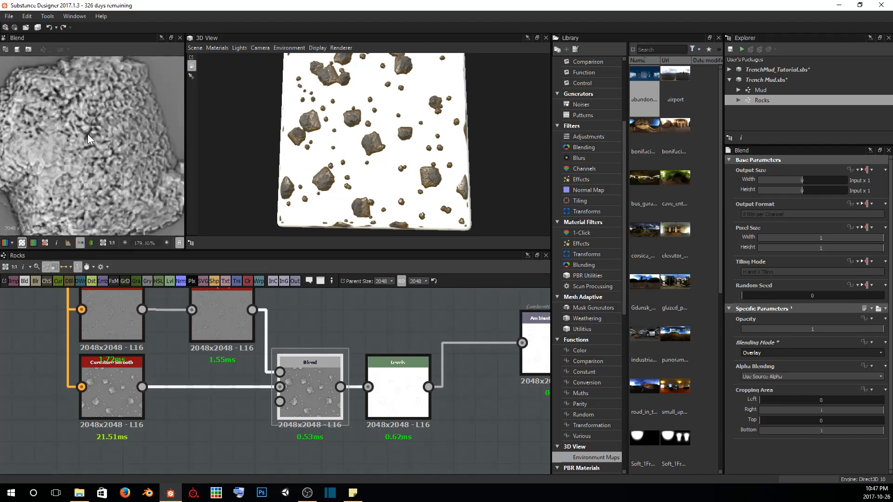
pyautogui.scroll(5, 87, 134)
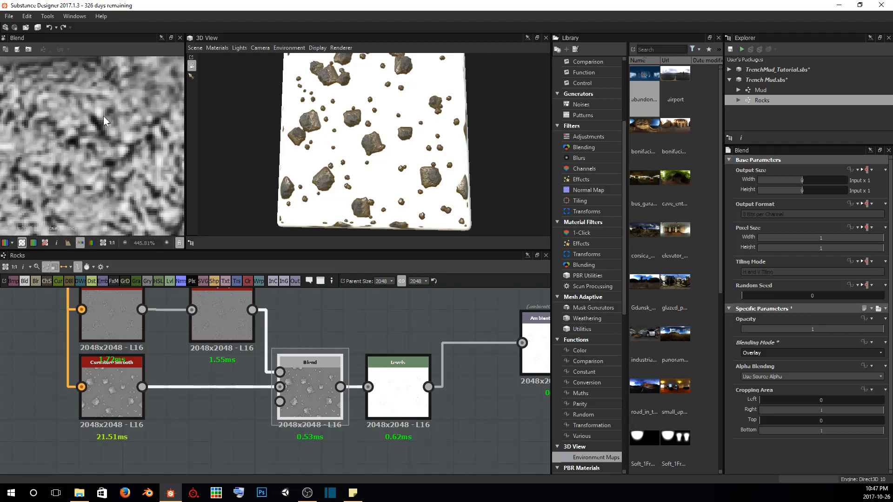
pyautogui.moveTo(103, 116); pyautogui.dragTo(204, 110, button='middle')
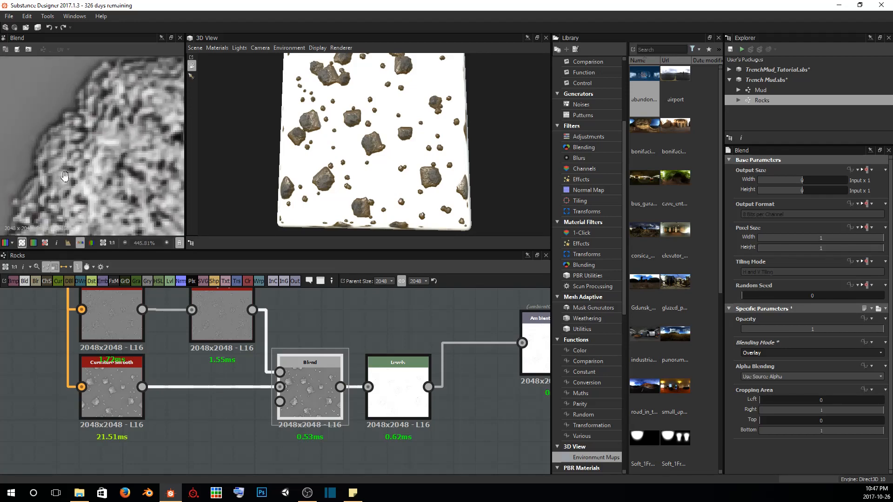
pyautogui.moveTo(65, 176); pyautogui.dragTo(19, 99, button='middle')
pyautogui.scroll(-3, 98, 163)
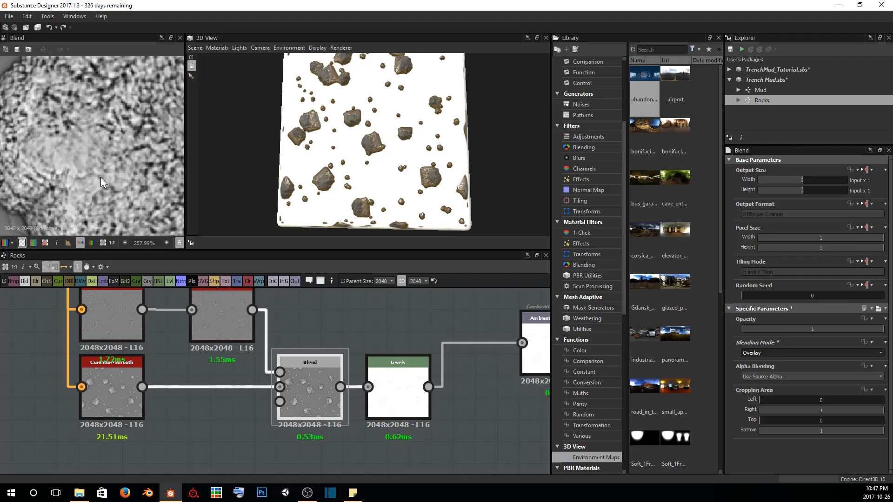
# Return the Levels node's white input point to its maximum and inspect the largest rock's curvature detail
pyautogui.doubleClick(399, 383)
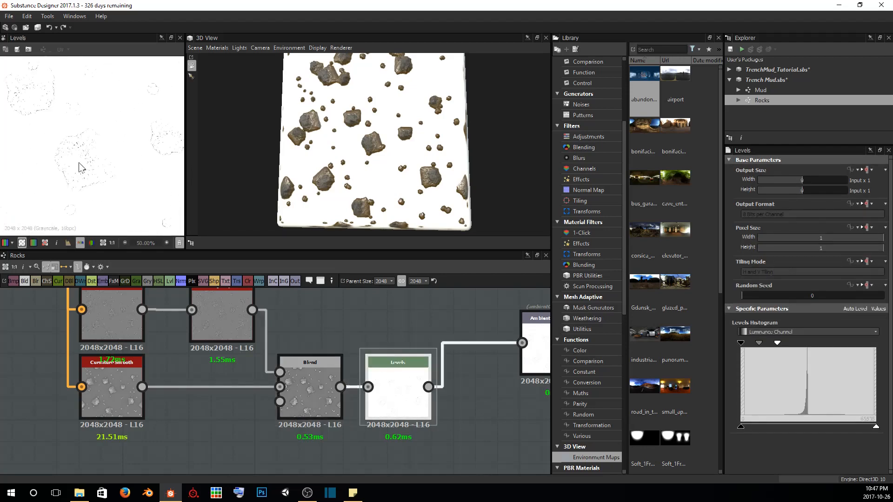
pyautogui.scroll(-3, 97, 177)
pyautogui.moveTo(785, 345); pyautogui.dragTo(875, 343)
pyautogui.scroll(7, 121, 198)
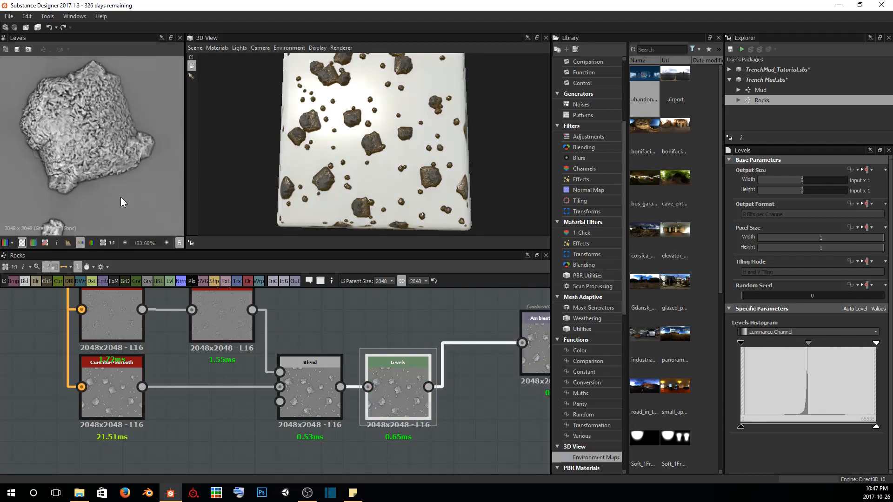
pyautogui.moveTo(93, 114); pyautogui.dragTo(90, 123, button='middle')
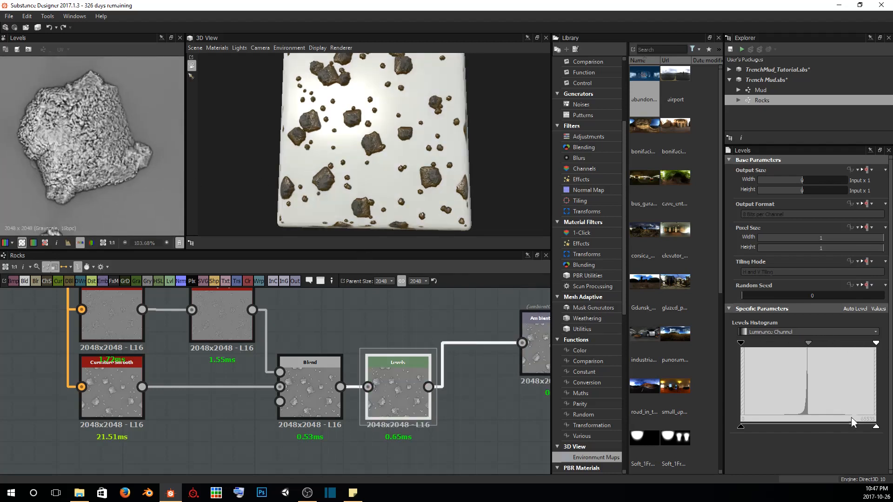
# Place the Ambient Occlusion (HBAO) node just above the Levels node and inspect its output in the 2D view
pyautogui.moveTo(281, 326); pyautogui.dragTo(211, 364, button='middle')
pyautogui.scroll(-2, 289, 324)
pyautogui.moveTo(214, 326); pyautogui.dragTo(260, 364)
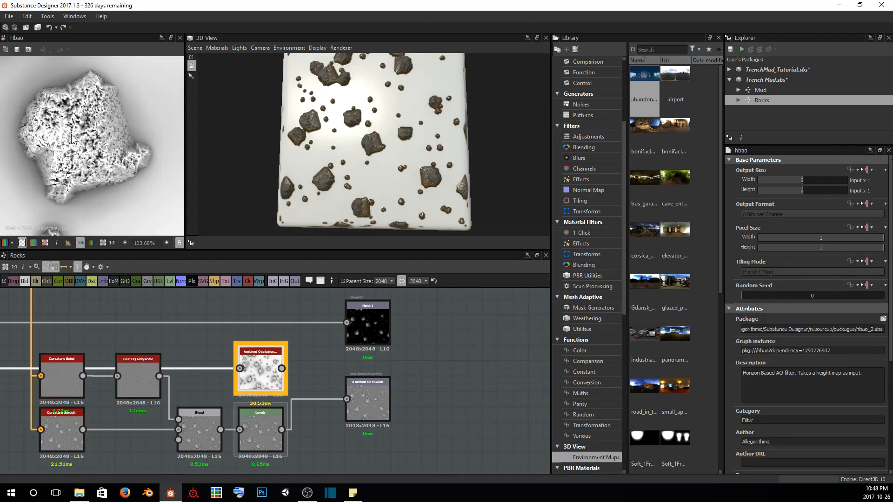
pyautogui.scroll(1, 72, 138)
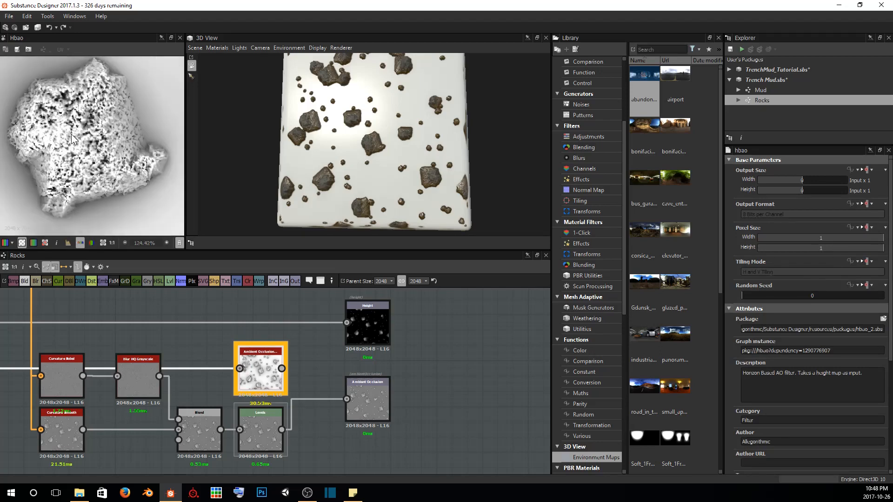
# Lower the Levels node's white input point to about two-thirds of the histogram and compare the curvature with the HBAO result
pyautogui.doubleClick(271, 424)
pyautogui.moveTo(876, 345); pyautogui.dragTo(829, 349)
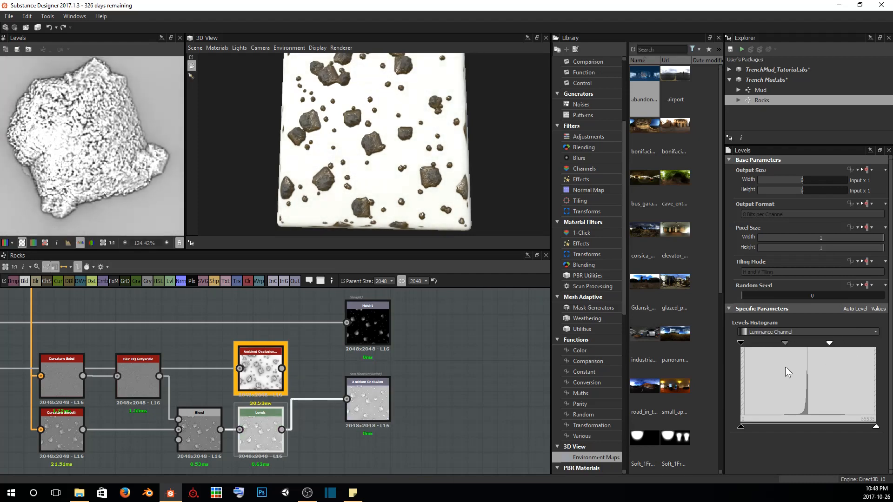
pyautogui.doubleClick(263, 369)
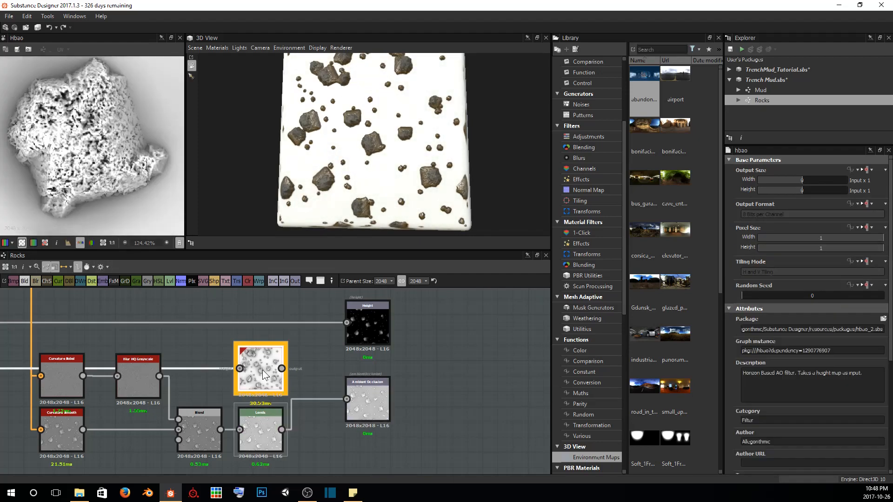
pyautogui.doubleClick(258, 442)
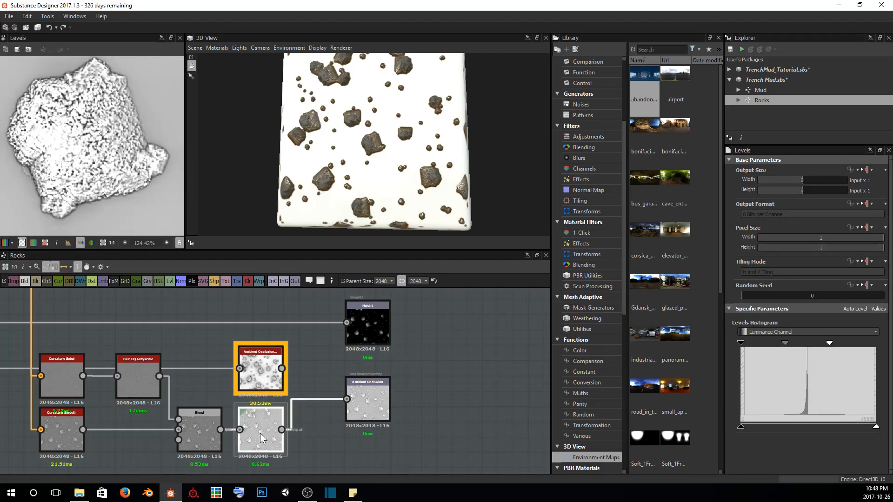
pyautogui.scroll(-8, 75, 163)
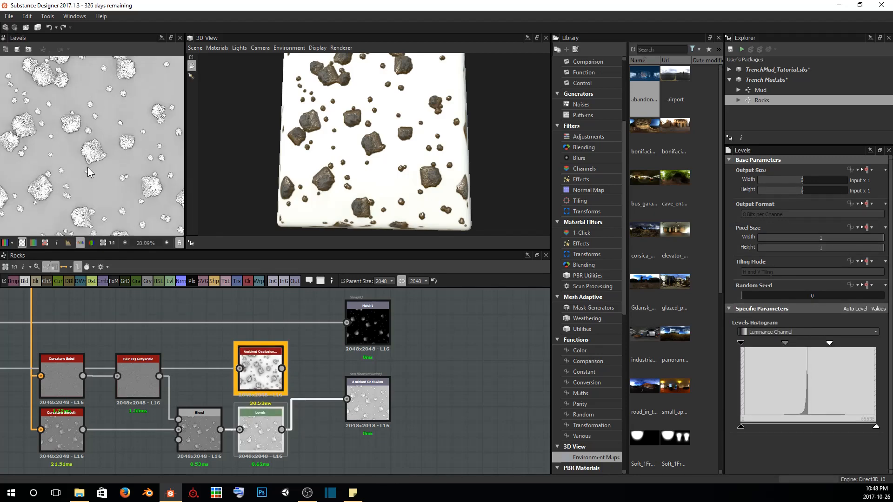
# Adjust the Levels node's black input point, trying a strong value before settling near the dark end of the histogram
pyautogui.moveTo(740, 343); pyautogui.dragTo(786, 343)
pyautogui.scroll(8, 85, 160)
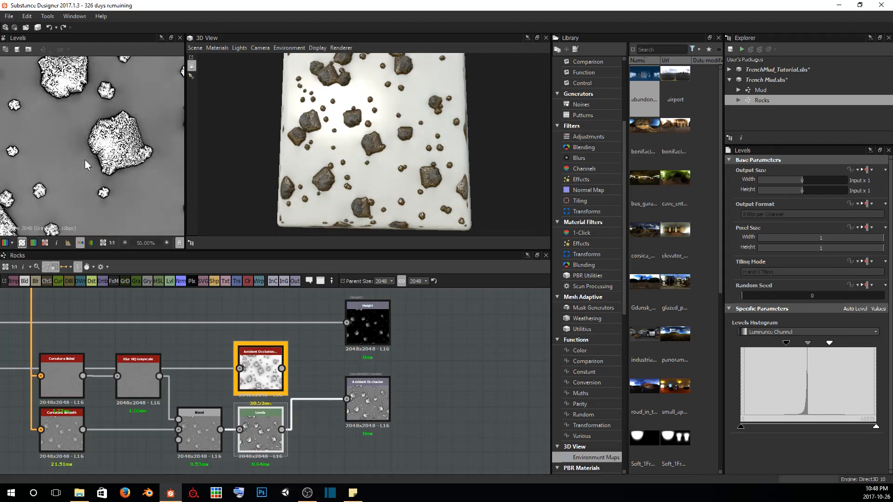
pyautogui.scroll(1, 124, 138)
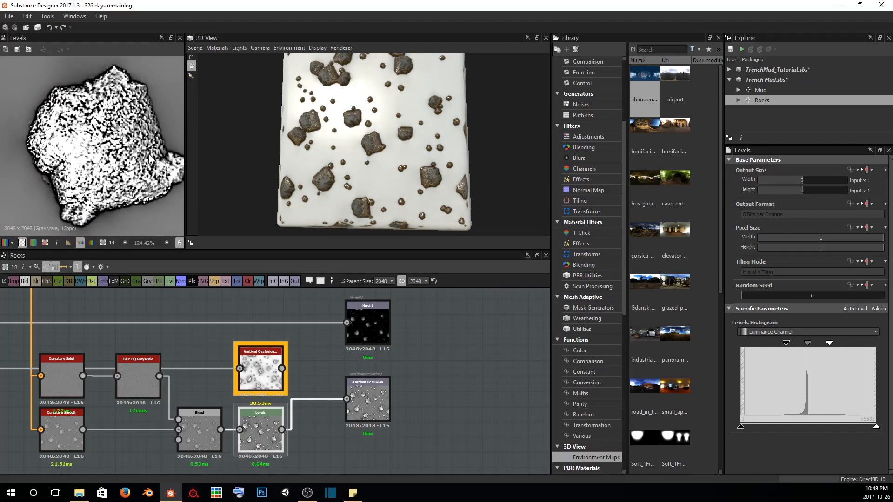
pyautogui.moveTo(788, 345); pyautogui.dragTo(754, 347)
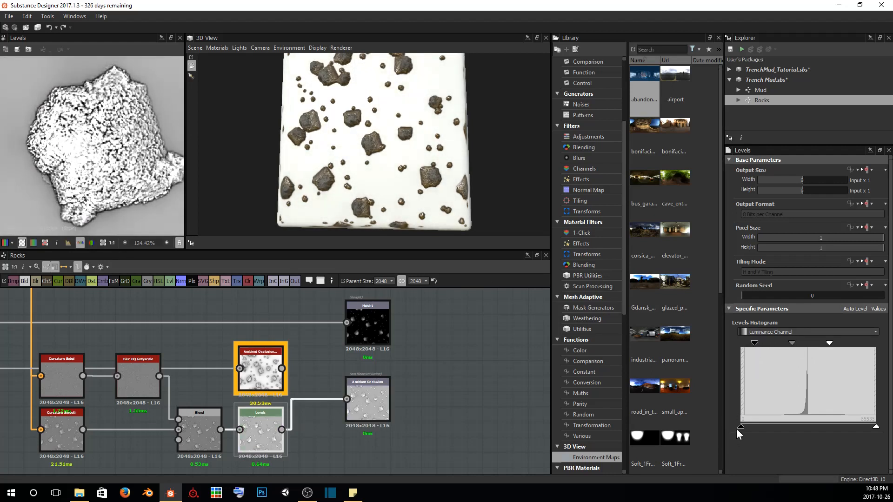
# Raise the Levels node's black output point to a little under a third of the range to lighten the curvature shadows
pyautogui.moveTo(744, 427); pyautogui.dragTo(772, 426)
pyautogui.scroll(-4, 89, 180)
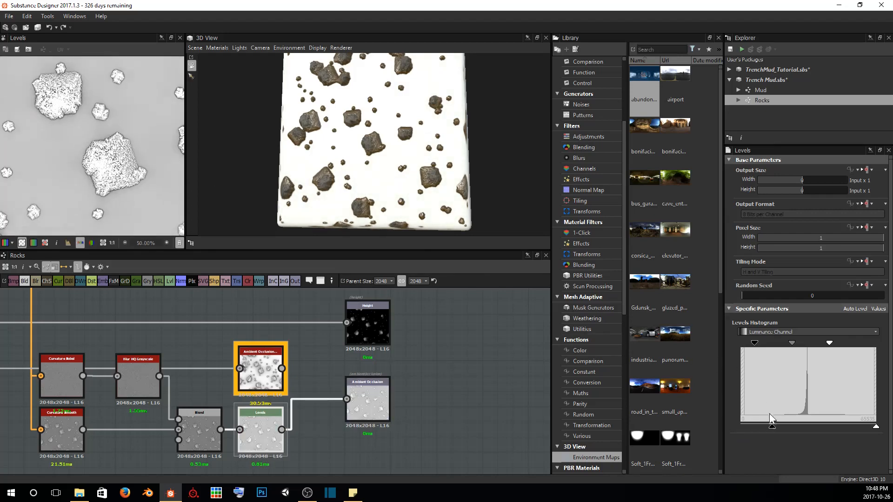
pyautogui.moveTo(772, 427)
pyautogui.mouseDown()
pyautogui.moveTo(741, 426)
pyautogui.moveTo(780, 427)
pyautogui.mouseUp()
# Compare the HBAO output with the levelled curvature on the rocks, up close and across the tile
pyautogui.doubleClick(279, 382)
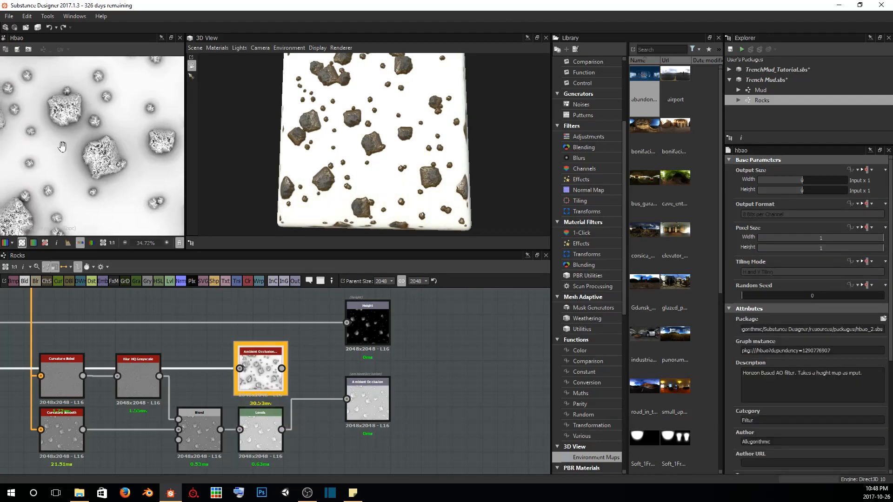
pyautogui.scroll(2, 100, 150)
pyautogui.moveTo(137, 196); pyautogui.dragTo(106, 190, button='middle')
pyautogui.scroll(-6, 68, 136)
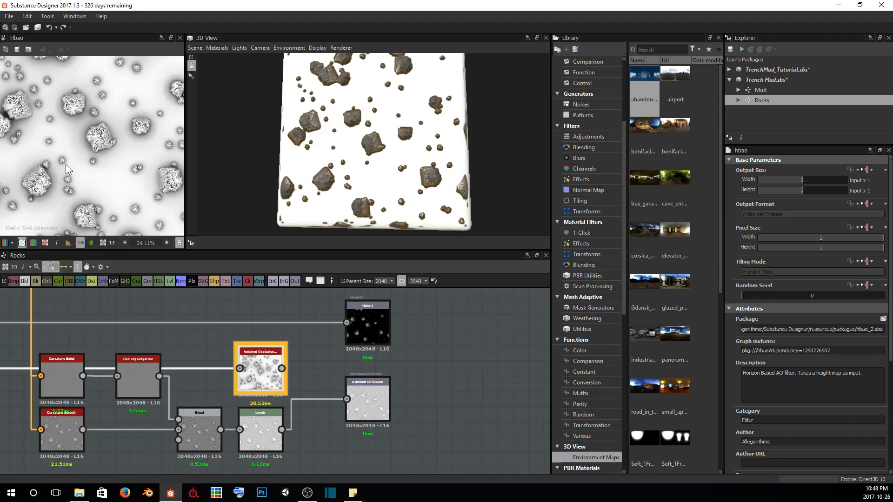
pyautogui.scroll(4, 66, 164)
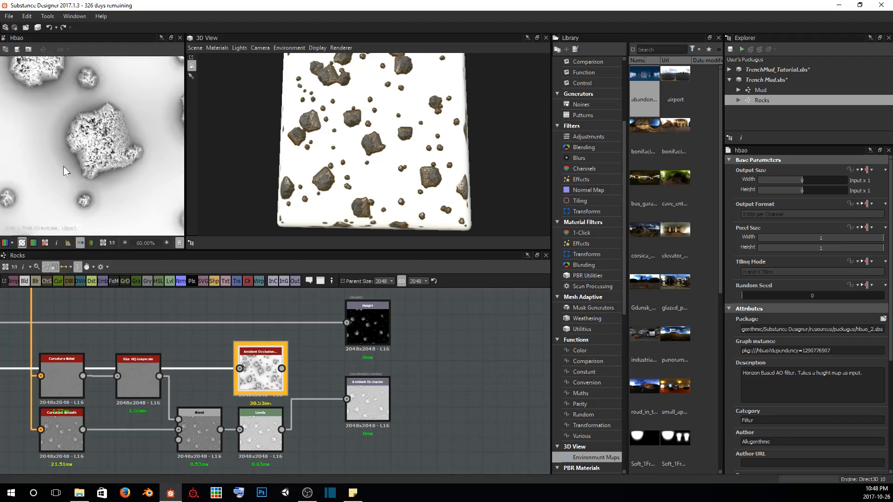
pyautogui.scroll(3, 70, 168)
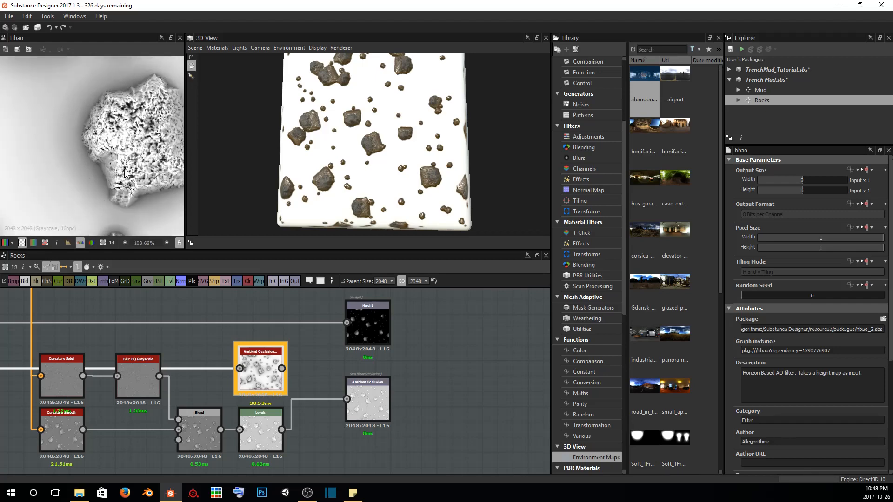
pyautogui.doubleClick(261, 436)
pyautogui.scroll(-4, 90, 191)
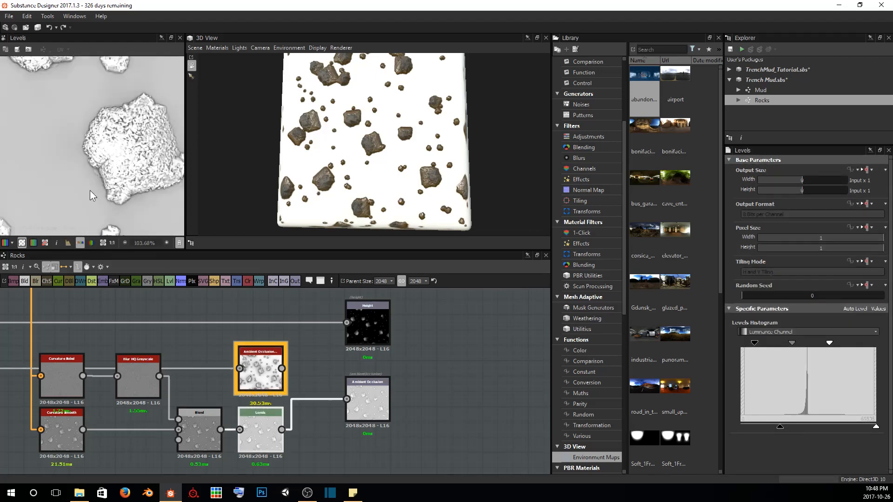
pyautogui.moveTo(117, 157); pyautogui.dragTo(126, 144, button='middle')
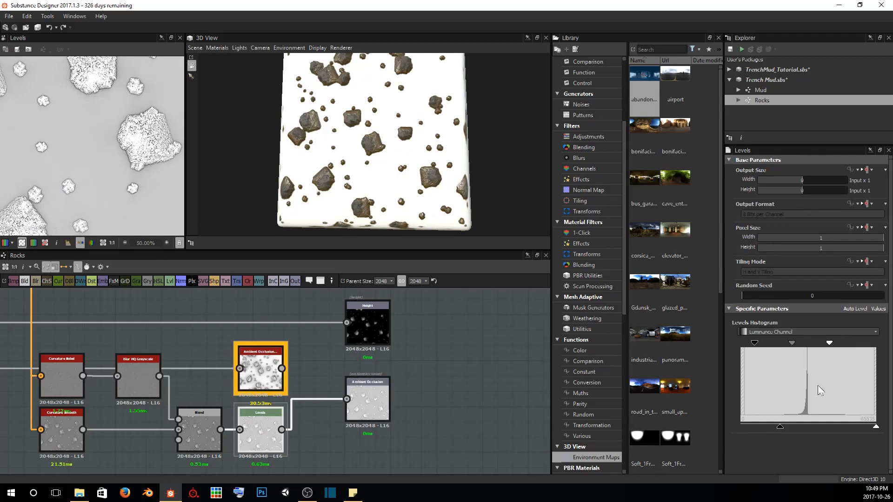
# Lower the Levels node's white input point, shift its midtones toward white, and raise its black output point to about mid-range
pyautogui.moveTo(829, 343); pyautogui.dragTo(817, 345)
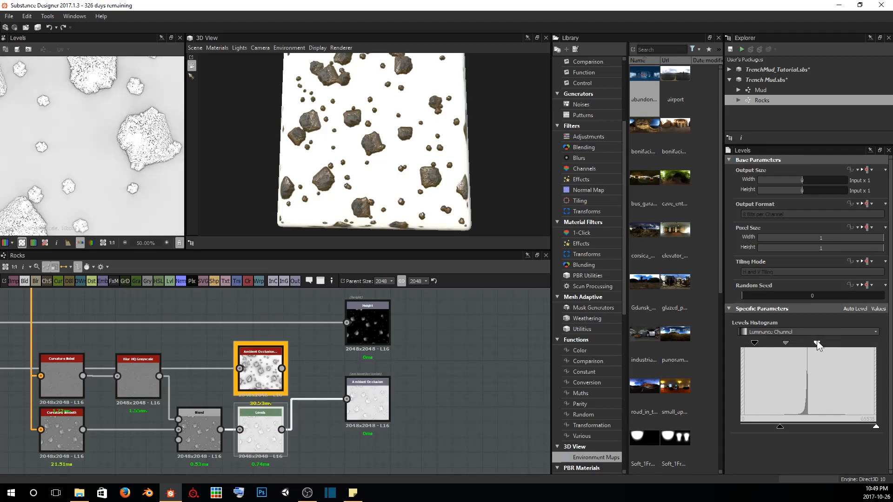
pyautogui.moveTo(784, 343); pyautogui.dragTo(791, 343)
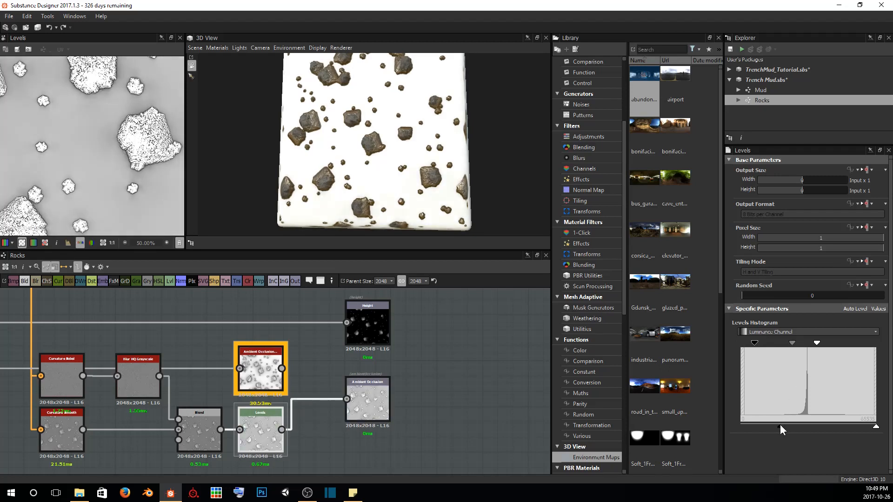
pyautogui.moveTo(780, 426); pyautogui.dragTo(805, 433)
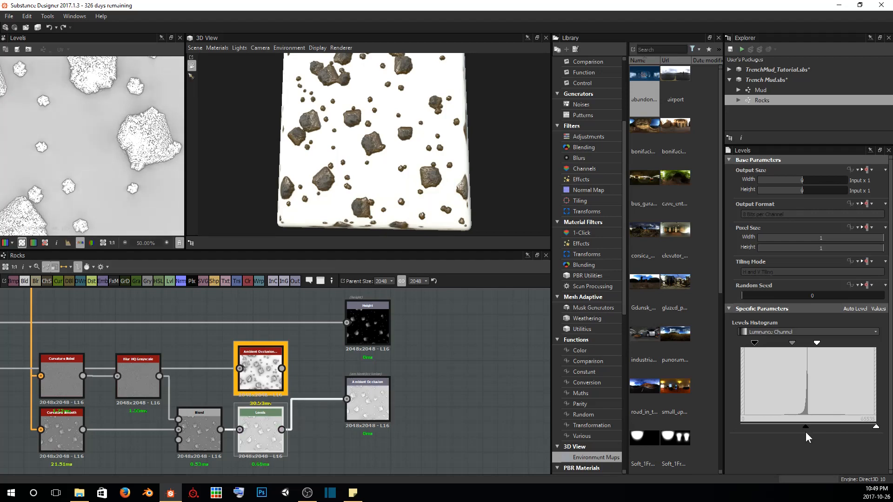
pyautogui.scroll(-3, 106, 181)
pyautogui.scroll(5, 104, 176)
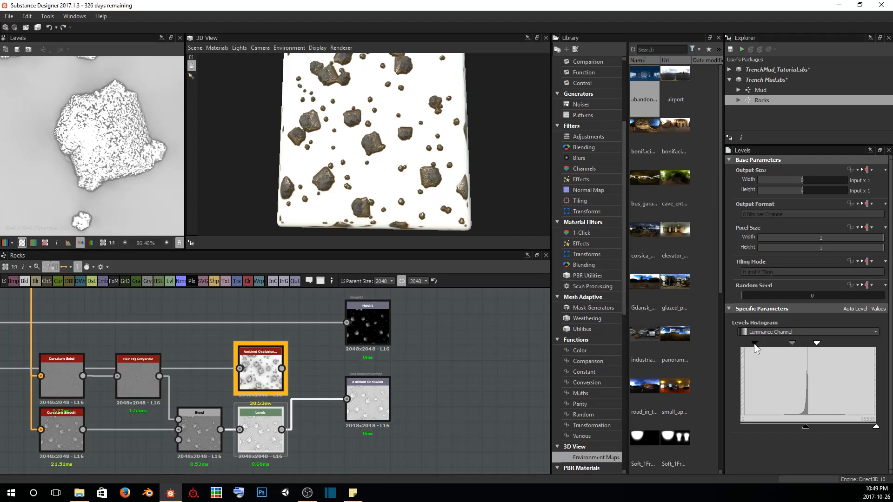
# Raise the Levels node's black input point slightly and reduce its black output point to strengthen the dark rock detail
pyautogui.moveTo(754, 343); pyautogui.dragTo(812, 342)
pyautogui.moveTo(807, 424); pyautogui.dragTo(792, 425)
pyautogui.scroll(-3, 95, 172)
pyautogui.scroll(2, 94, 171)
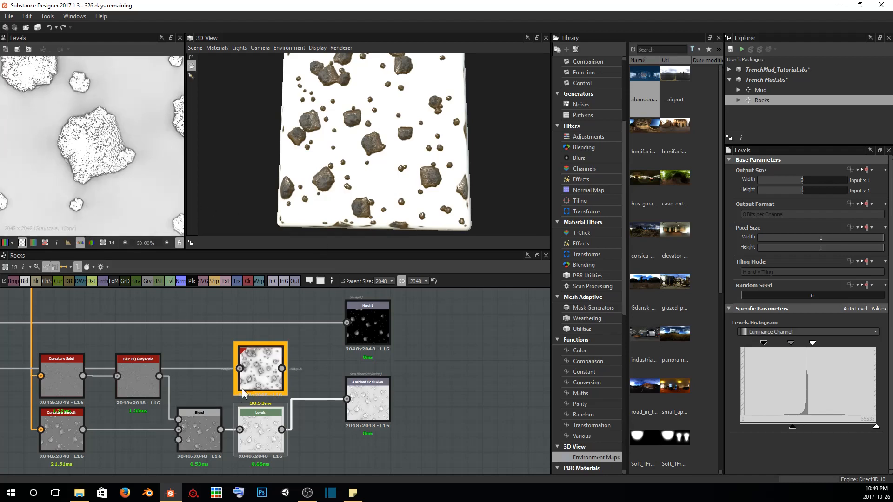
# Compare the HBAO output with the levelled curvature, examining the shading on and around several rocks
pyautogui.doubleClick(260, 364)
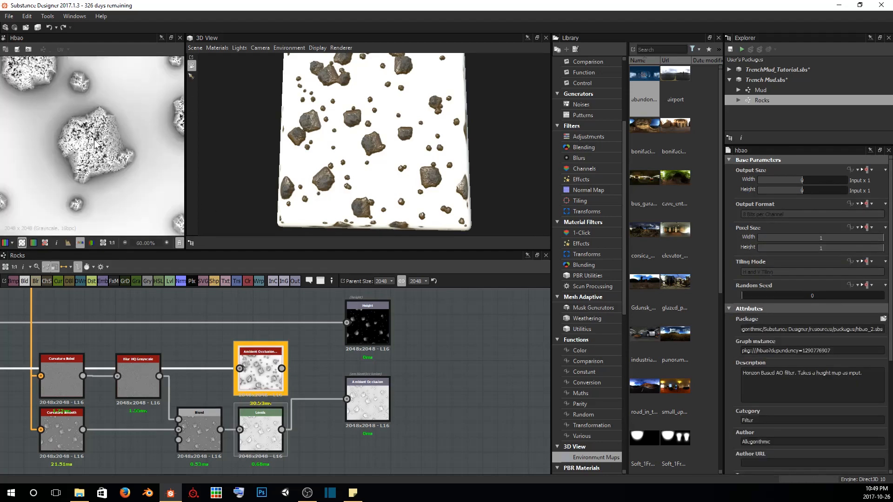
pyautogui.doubleClick(263, 423)
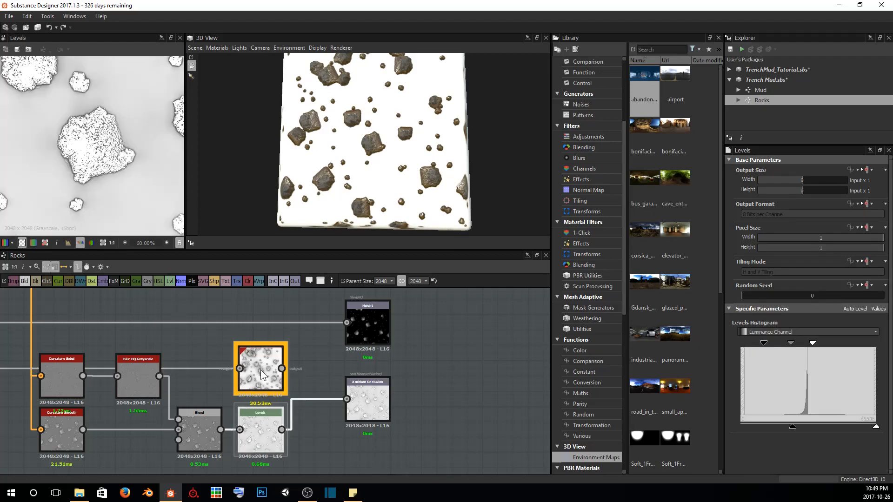
pyautogui.doubleClick(260, 370)
pyautogui.scroll(3, 63, 150)
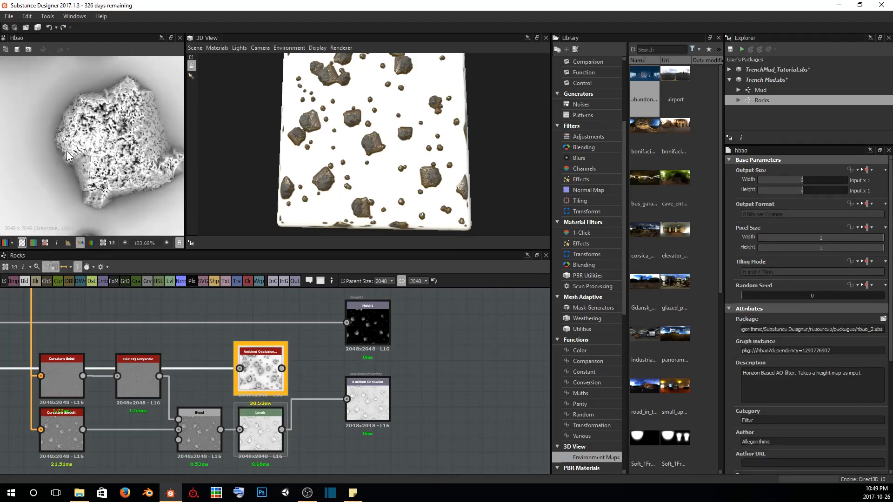
pyautogui.scroll(-3, 67, 150)
pyautogui.scroll(1, 68, 128)
pyautogui.moveTo(68, 128); pyautogui.dragTo(106, 117, button='middle')
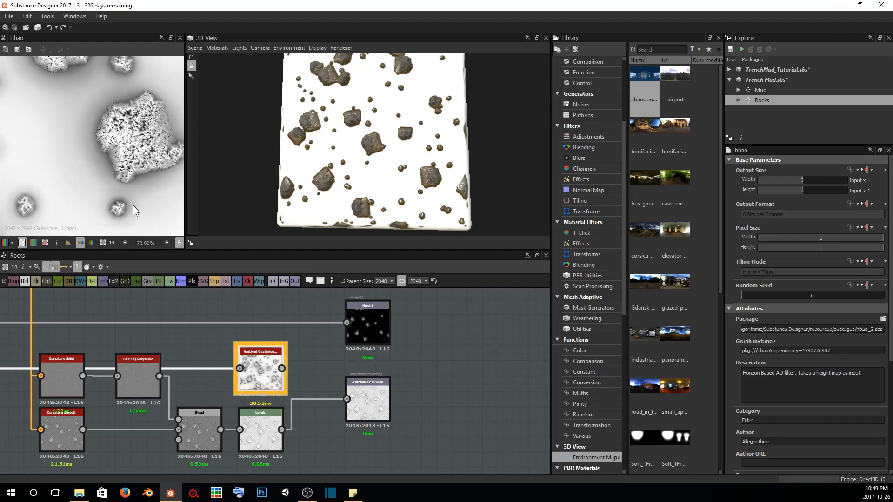
pyautogui.moveTo(133, 205); pyautogui.dragTo(54, 180, button='middle')
pyautogui.scroll(1, 84, 135)
pyautogui.moveTo(108, 91); pyautogui.dragTo(153, 156, button='middle')
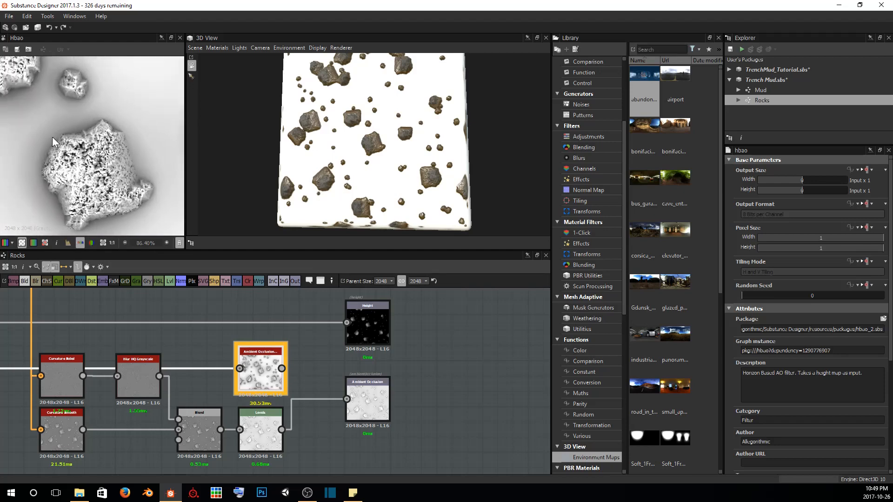
pyautogui.scroll(-9, 52, 137)
pyautogui.scroll(9, 71, 124)
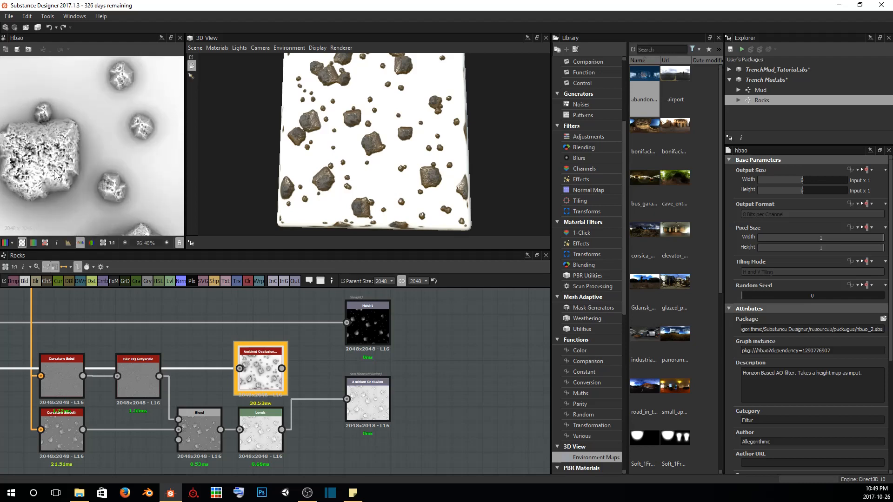
pyautogui.moveTo(54, 169); pyautogui.dragTo(108, 148, button='middle')
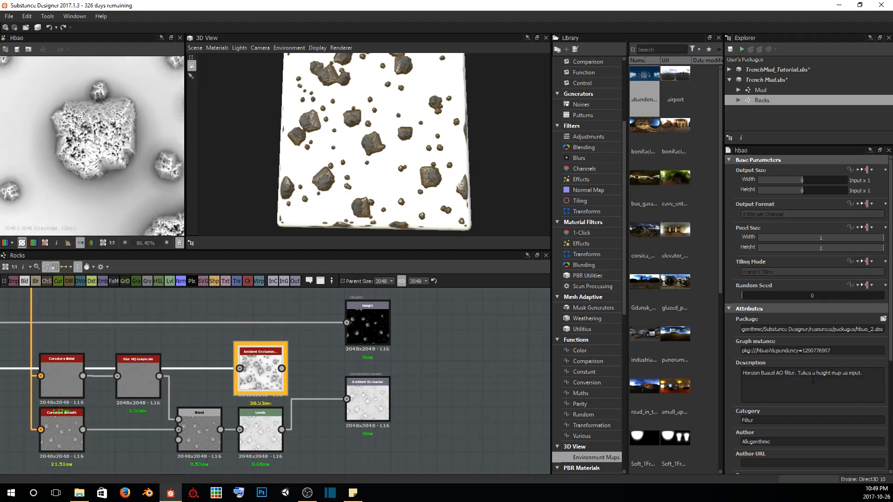
# Set the HBAO node's Height Depth to 0.03 and inspect the occlusion along the large rock's edges
pyautogui.scroll(-4, 813, 380)
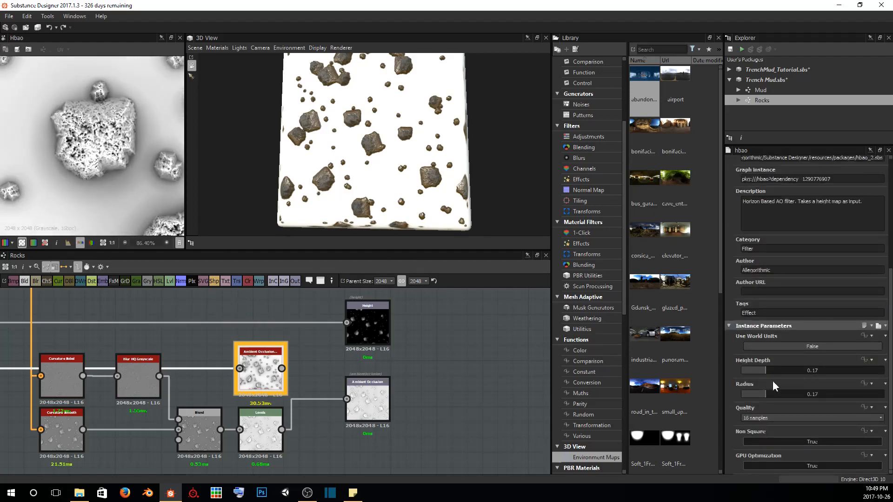
pyautogui.moveTo(766, 370); pyautogui.dragTo(746, 369)
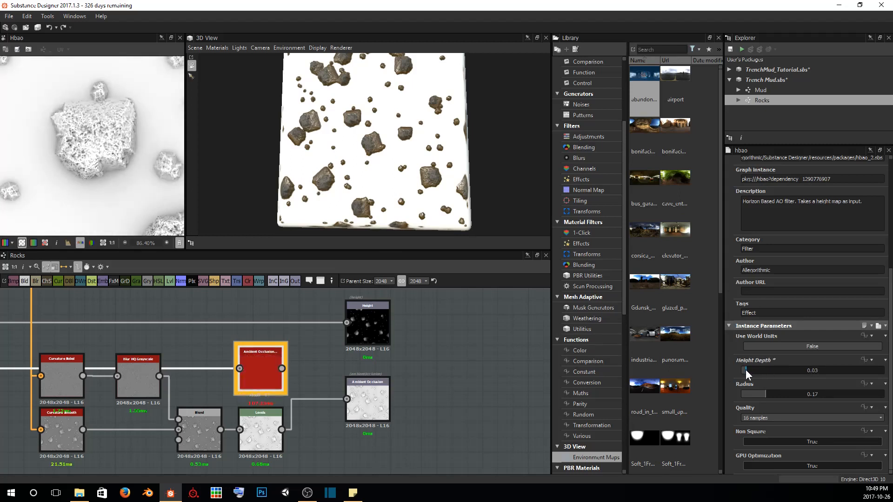
pyautogui.scroll(-3, 76, 149)
pyautogui.scroll(2, 116, 192)
pyautogui.moveTo(116, 192); pyautogui.dragTo(105, 150, button='middle')
pyautogui.scroll(1, 57, 148)
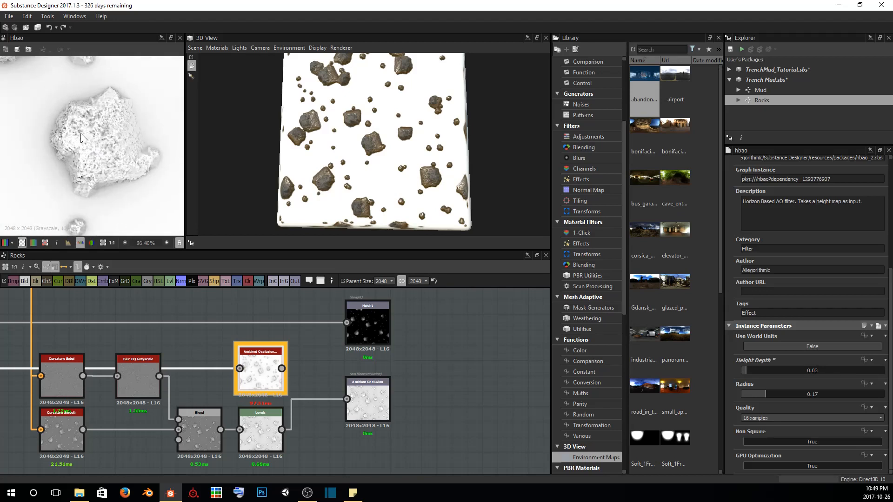
pyautogui.scroll(3, 55, 116)
pyautogui.moveTo(65, 122); pyautogui.dragTo(39, 120, button='middle')
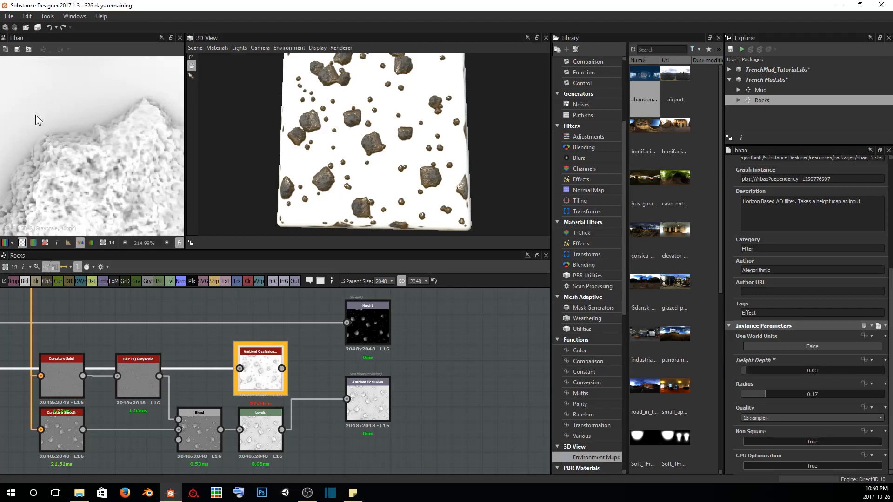
# Compare the HBAO output with the levelled curvature, and lower the Levels node's black input point to lighten the dark rock detail
pyautogui.click(263, 427)
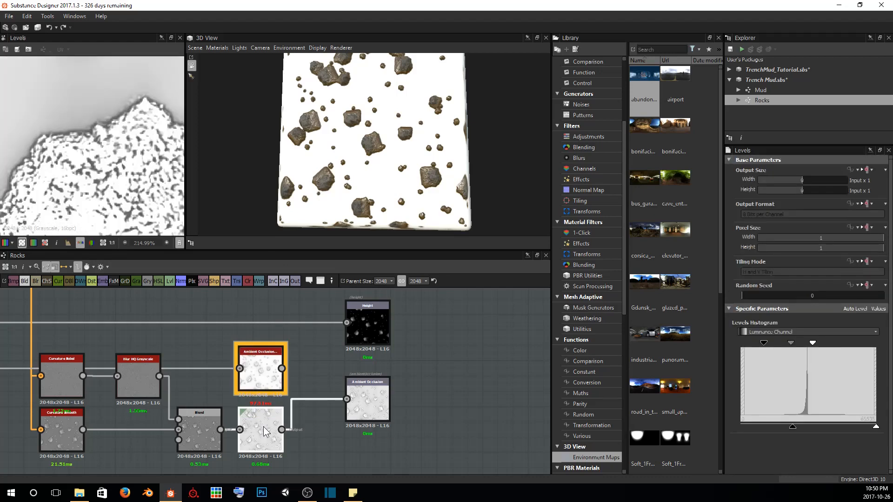
pyautogui.doubleClick(268, 367)
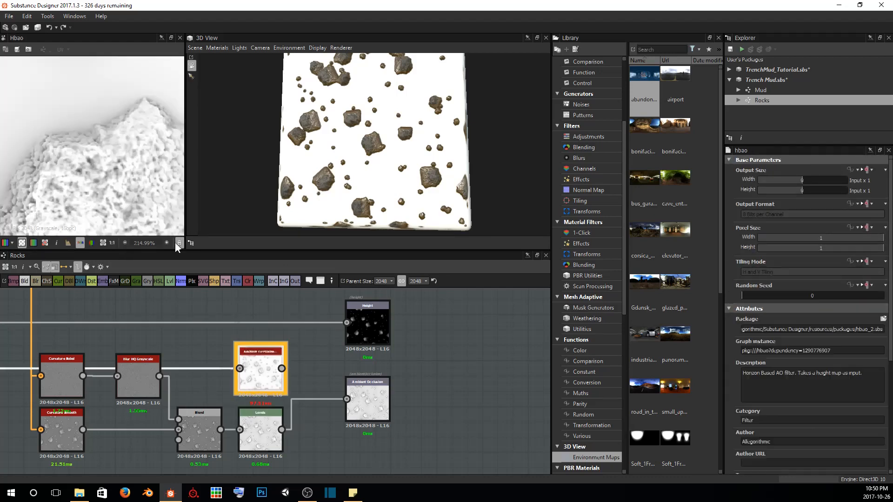
pyautogui.scroll(-4, 84, 124)
pyautogui.doubleClick(261, 429)
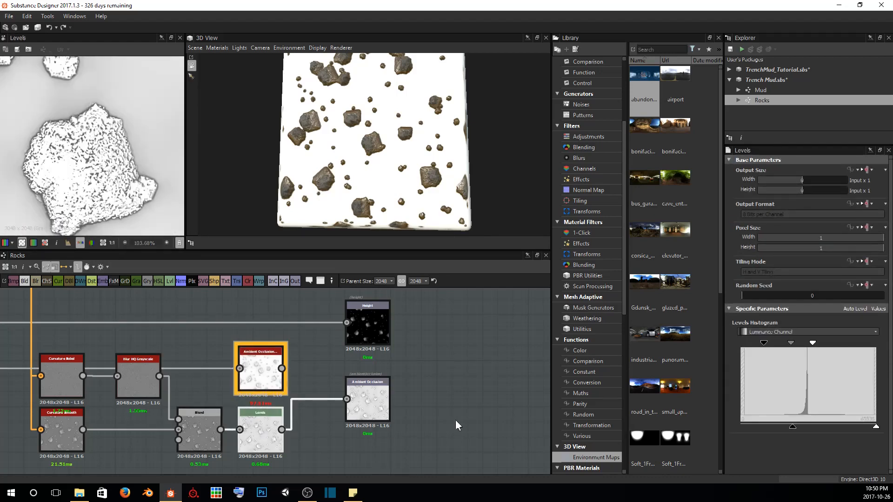
pyautogui.scroll(5, 86, 132)
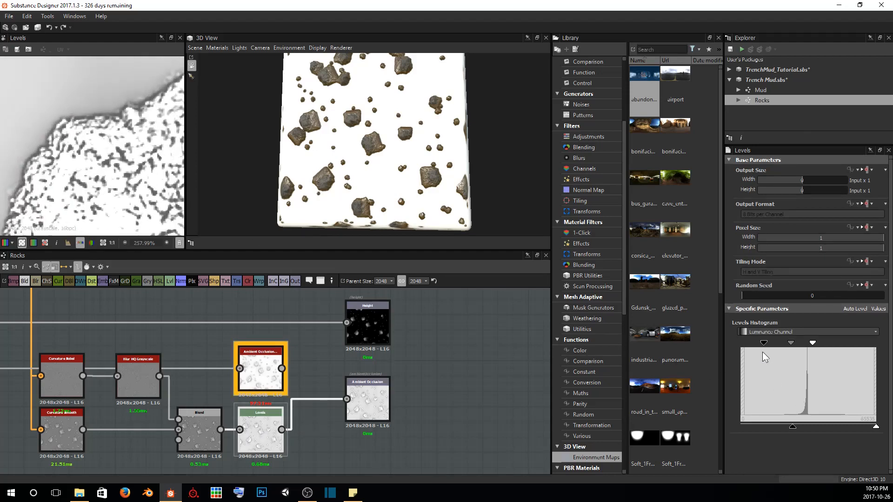
pyautogui.moveTo(763, 345)
pyautogui.mouseDown()
pyautogui.moveTo(744, 340)
pyautogui.moveTo(777, 344)
pyautogui.mouseUp()
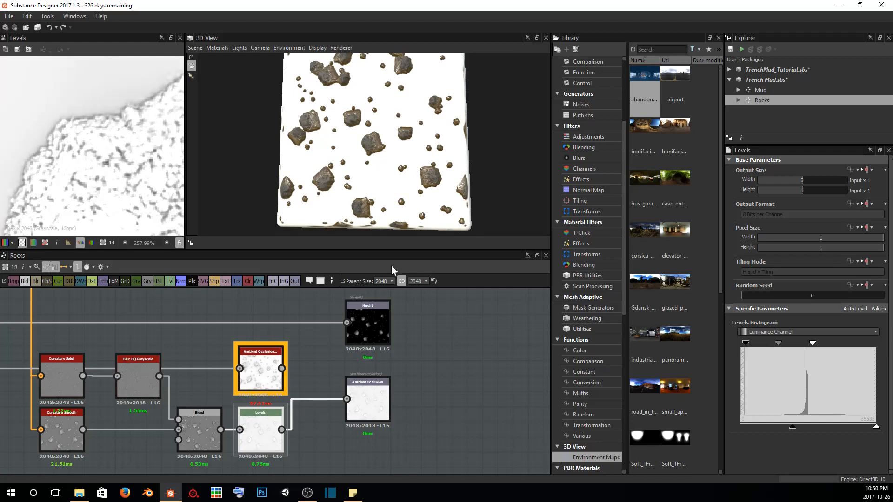
pyautogui.scroll(-10, 116, 186)
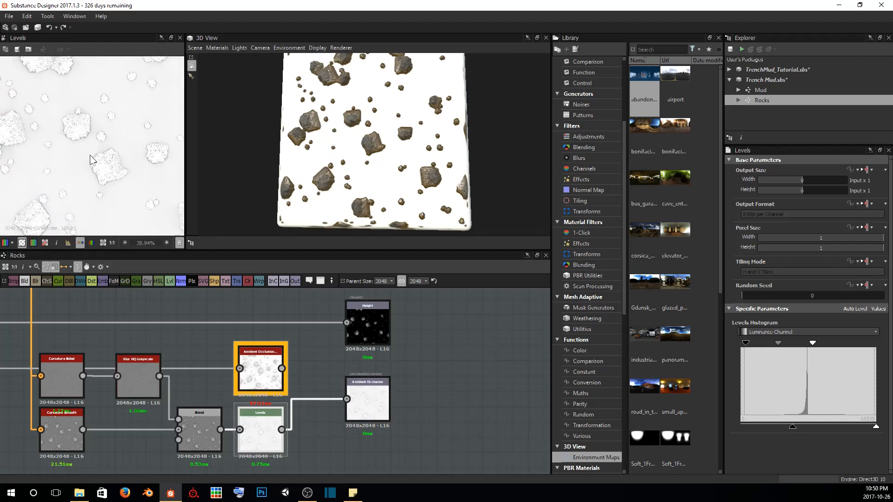
pyautogui.scroll(-2, 93, 159)
# Compare the HBAO and Levels outputs across the whole rock pattern, and delete the HBAO node from the graph
pyautogui.click(252, 376)
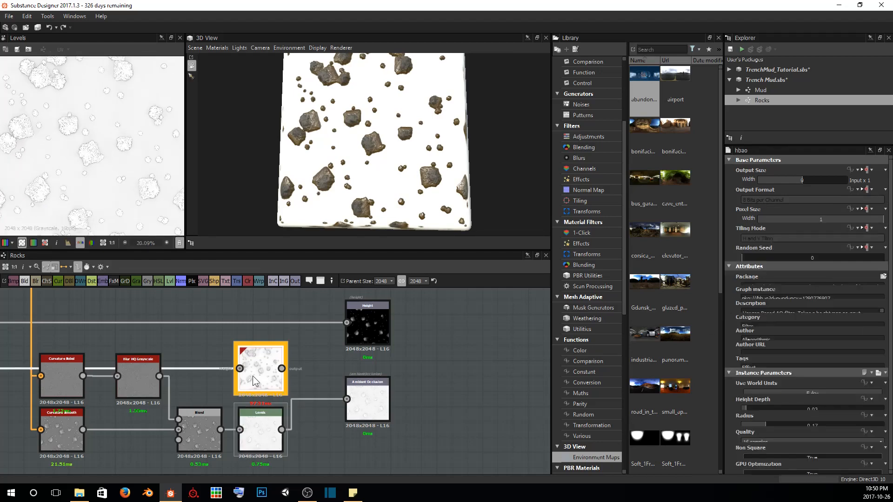
pyautogui.doubleClick(253, 380)
pyautogui.click(267, 427)
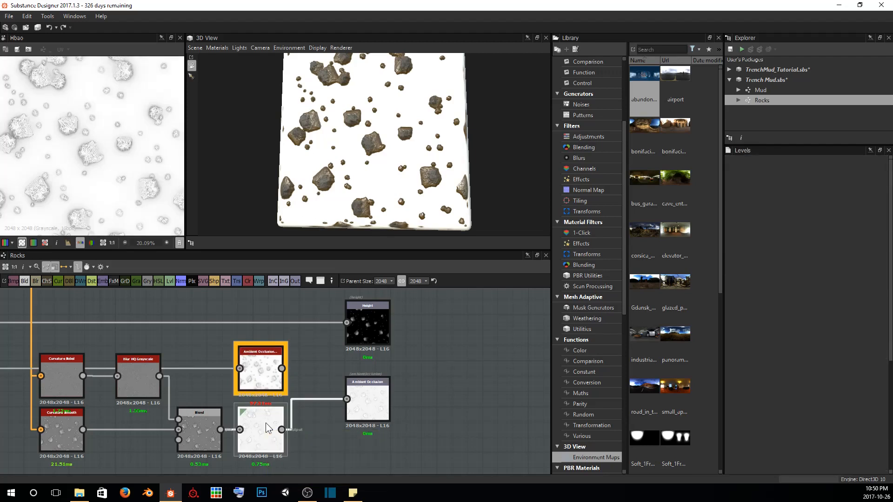
pyautogui.doubleClick(267, 426)
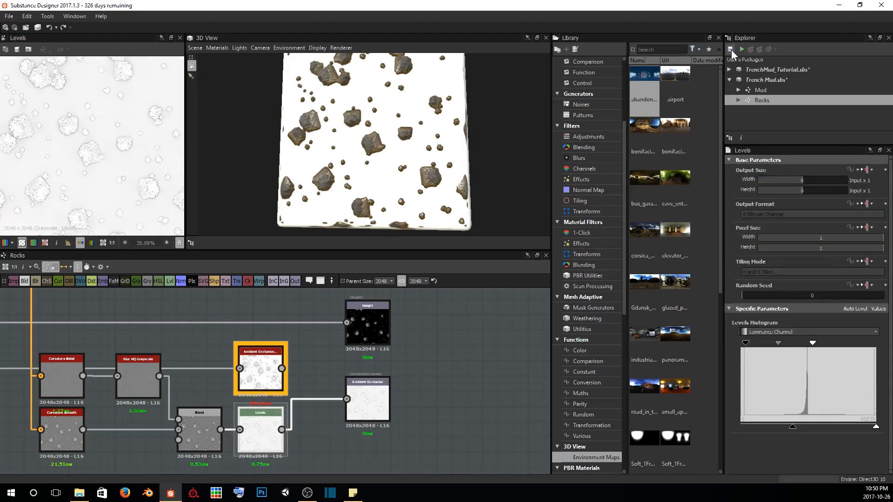
pyautogui.click(731, 50)
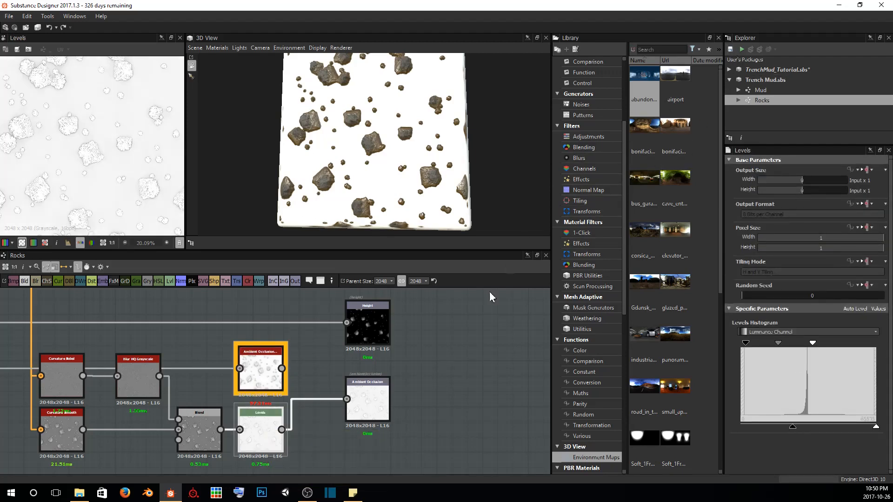
pyautogui.click(258, 356)
pyautogui.press('Delete')
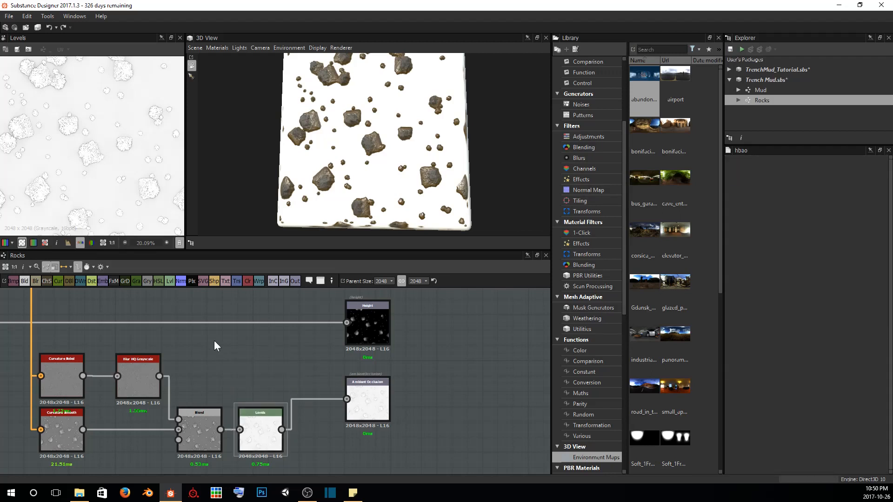
# Arrange the curvature, blur, blend and Levels nodes compactly in line with the ambient occlusion output node below the height output
pyautogui.scroll(-2, 214, 345)
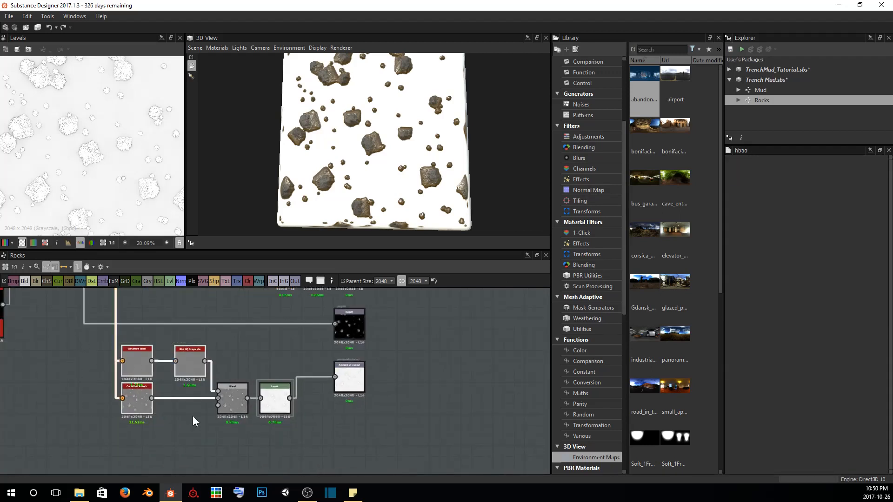
pyautogui.moveTo(277, 393); pyautogui.dragTo(299, 372)
pyautogui.click(278, 416)
pyautogui.scroll(-4, 213, 367)
pyautogui.moveTo(227, 348); pyautogui.dragTo(345, 411, button='middle')
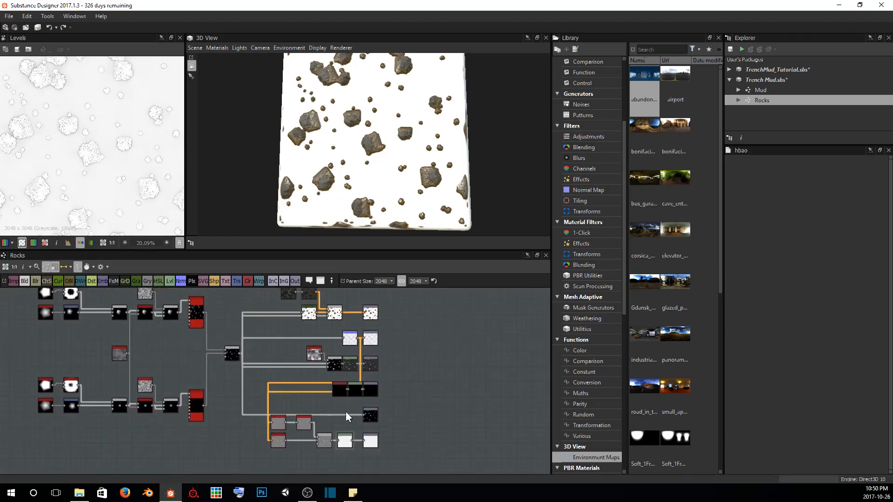
pyautogui.scroll(-2, 445, 378)
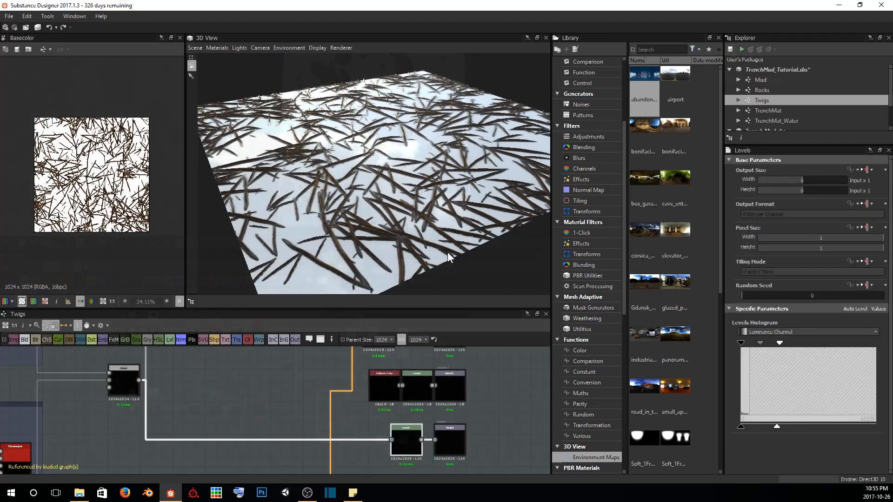